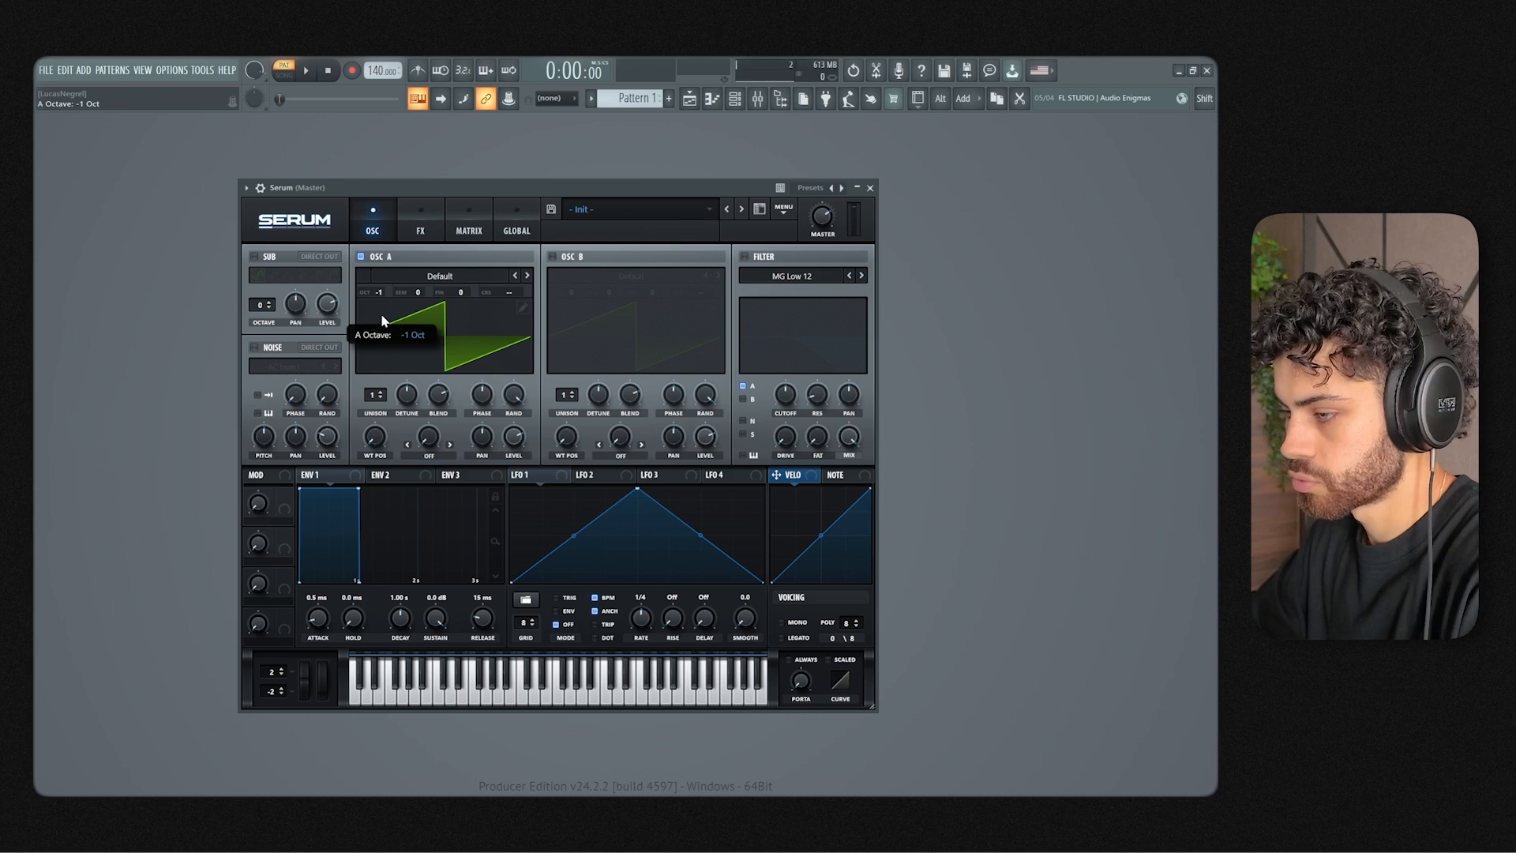
Step: Place four C5 notes, one on each beat of the first bar, in Serum's piano roll and audition the pattern
{"action": "left_click", "coordinate": [735, 98]}
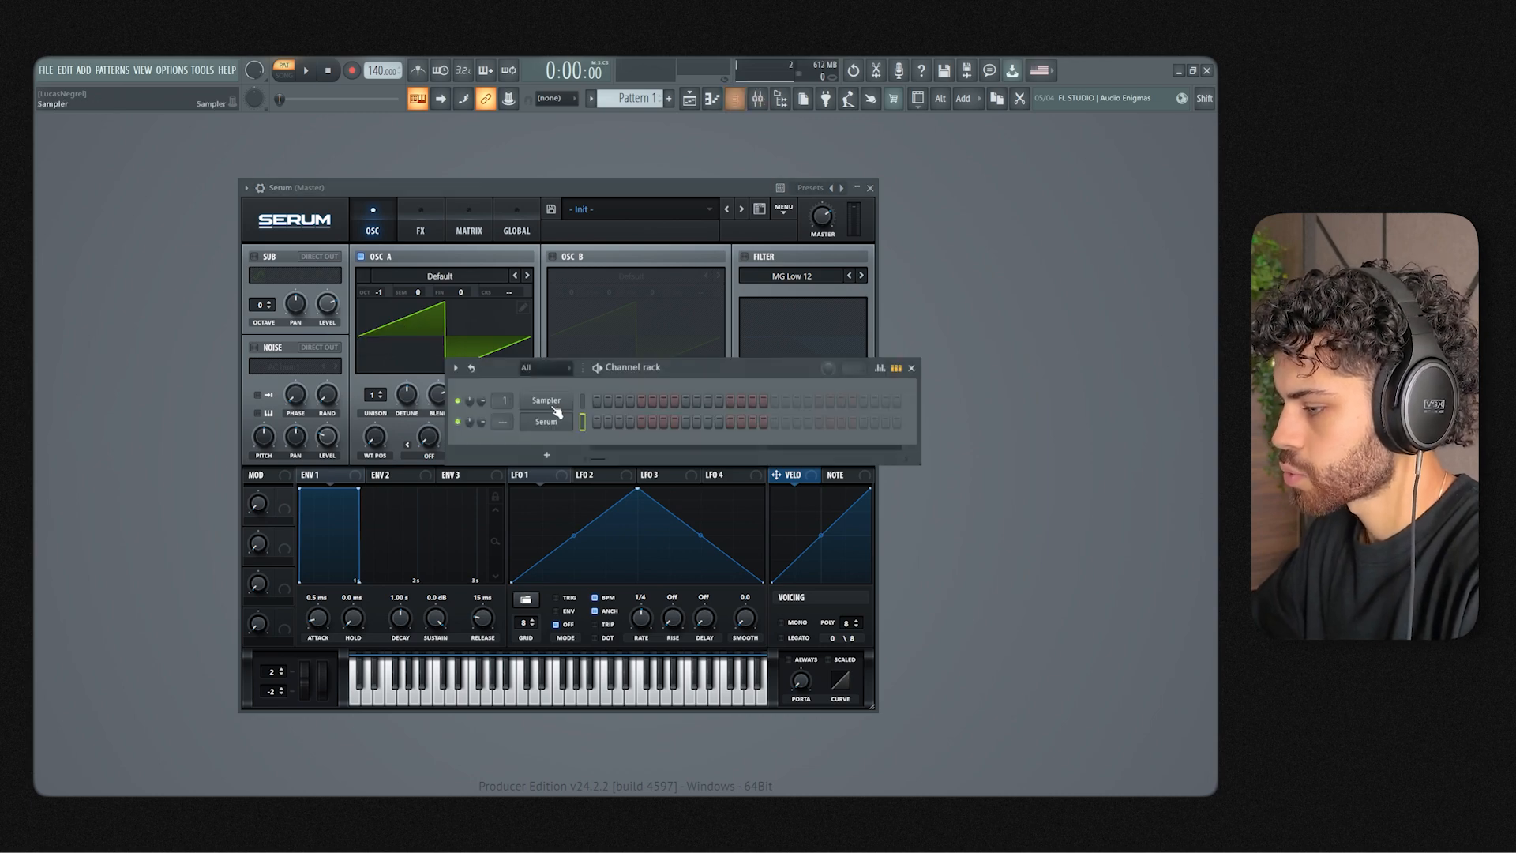
{"action": "right_click", "coordinate": [562, 421]}
{"action": "left_click", "coordinate": [586, 420]}
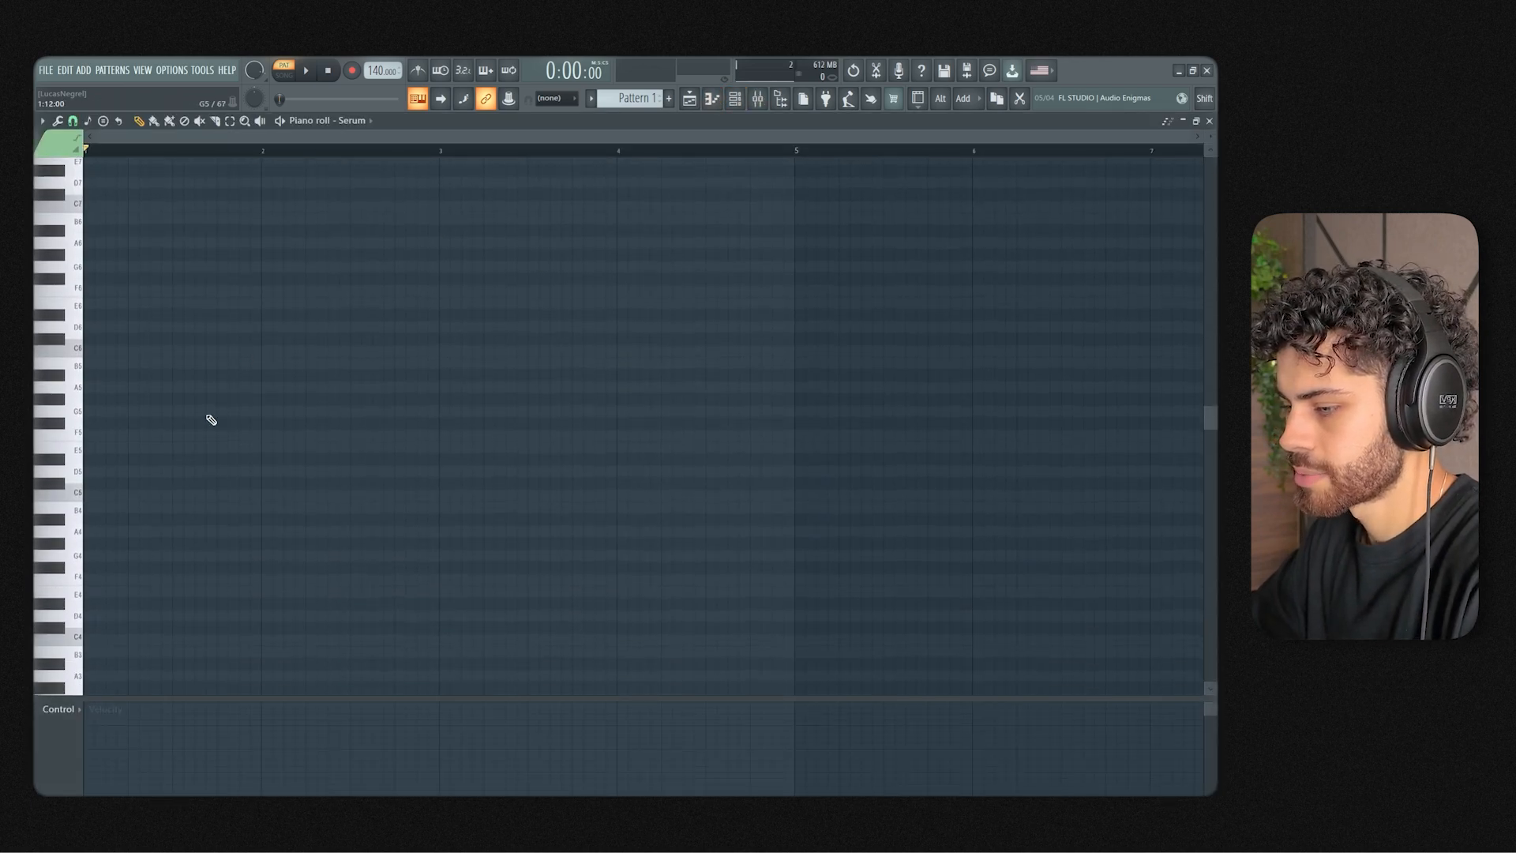
{"action": "left_click", "coordinate": [94, 495]}
{"action": "left_click", "coordinate": [137, 496]}
{"action": "left_click", "coordinate": [181, 496]}
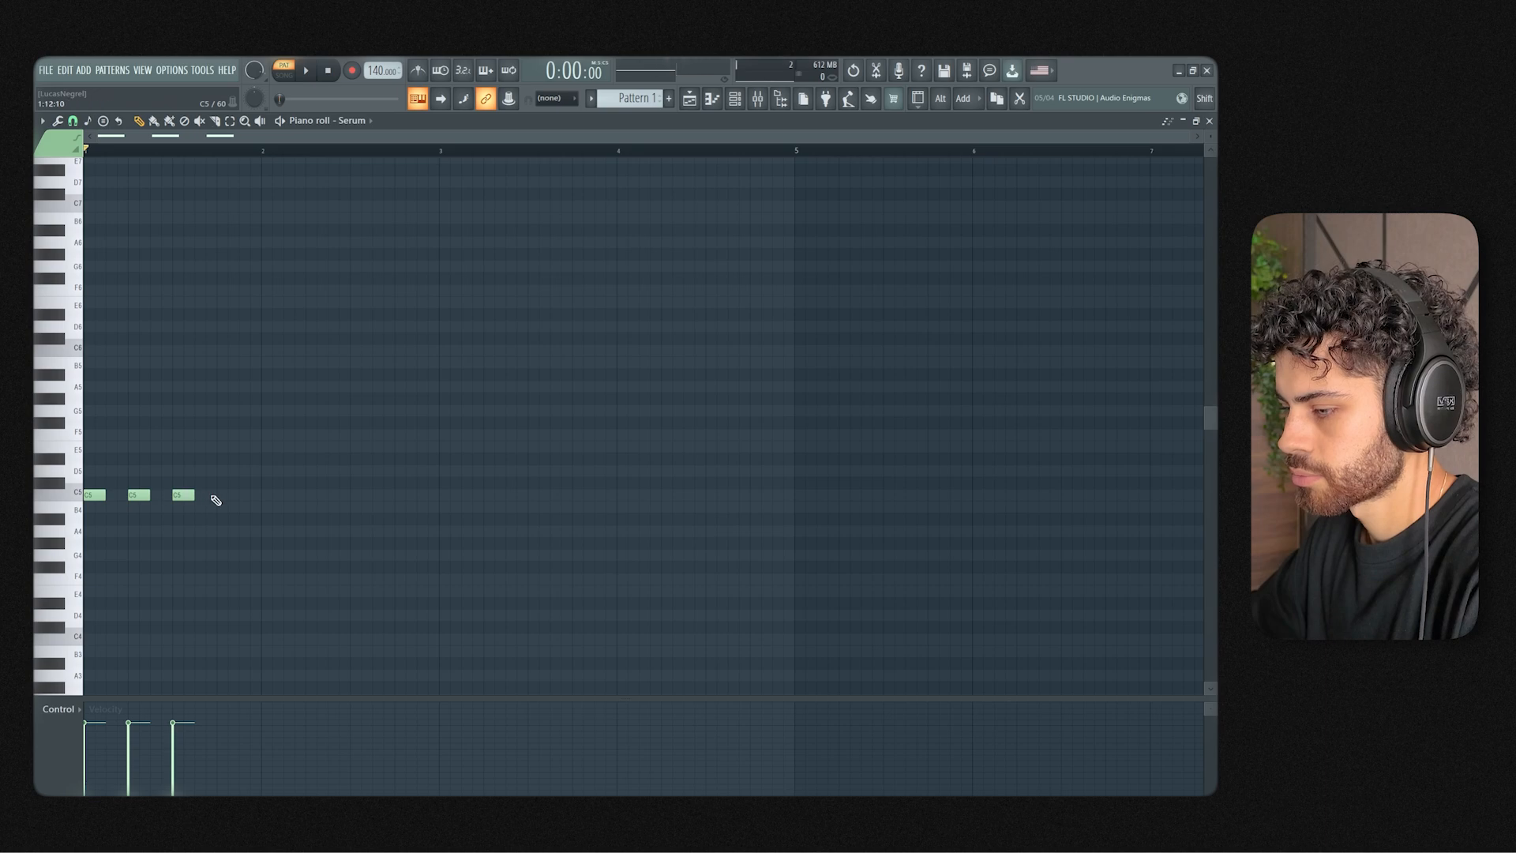
{"action": "left_click", "coordinate": [226, 496]}
{"action": "left_click", "coordinate": [689, 97]}
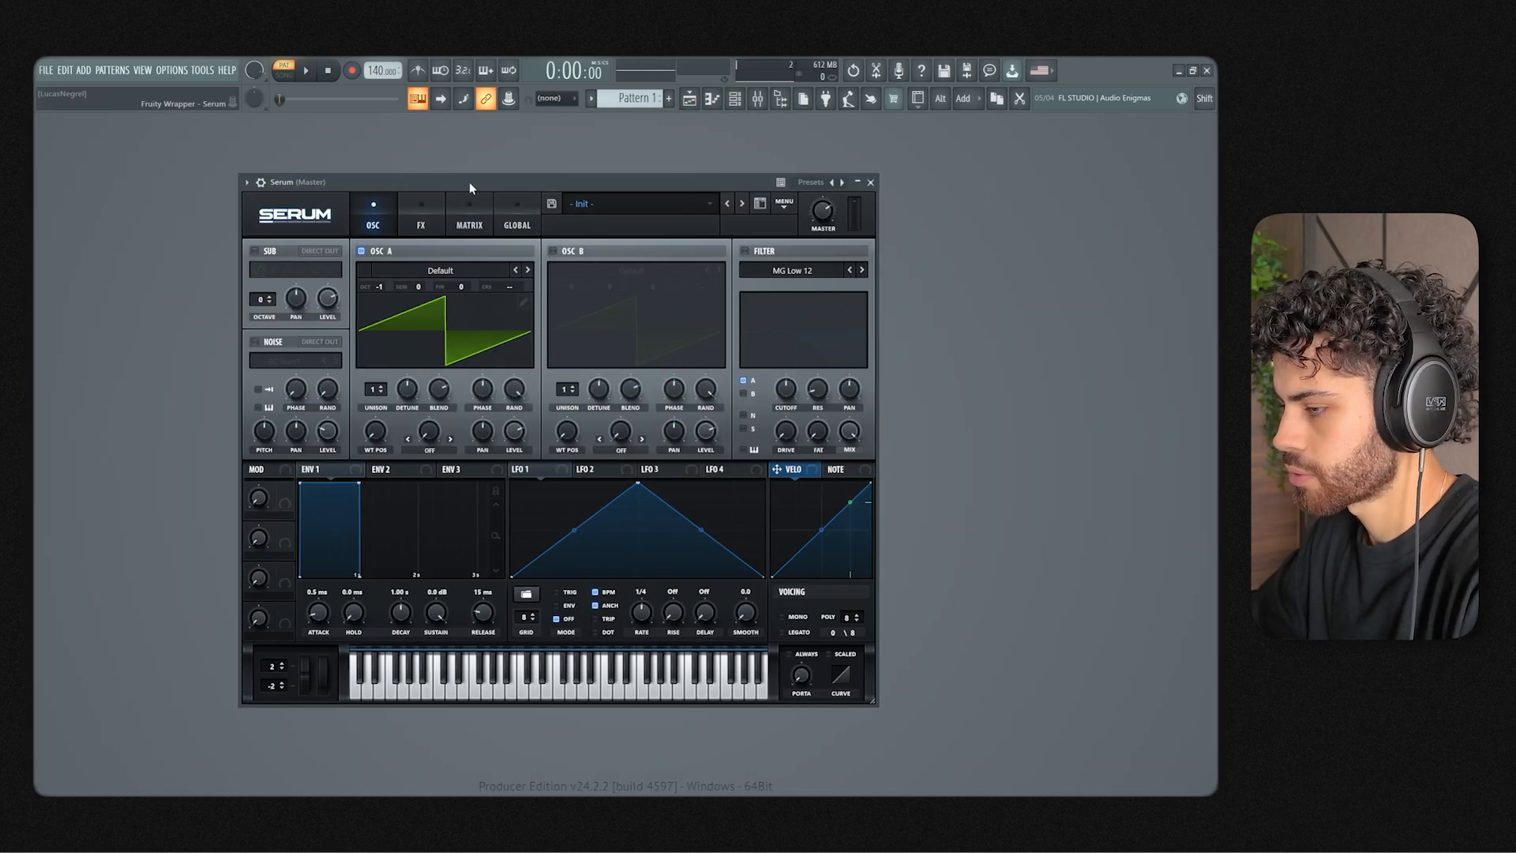
{"action": "key", "text": "space"}
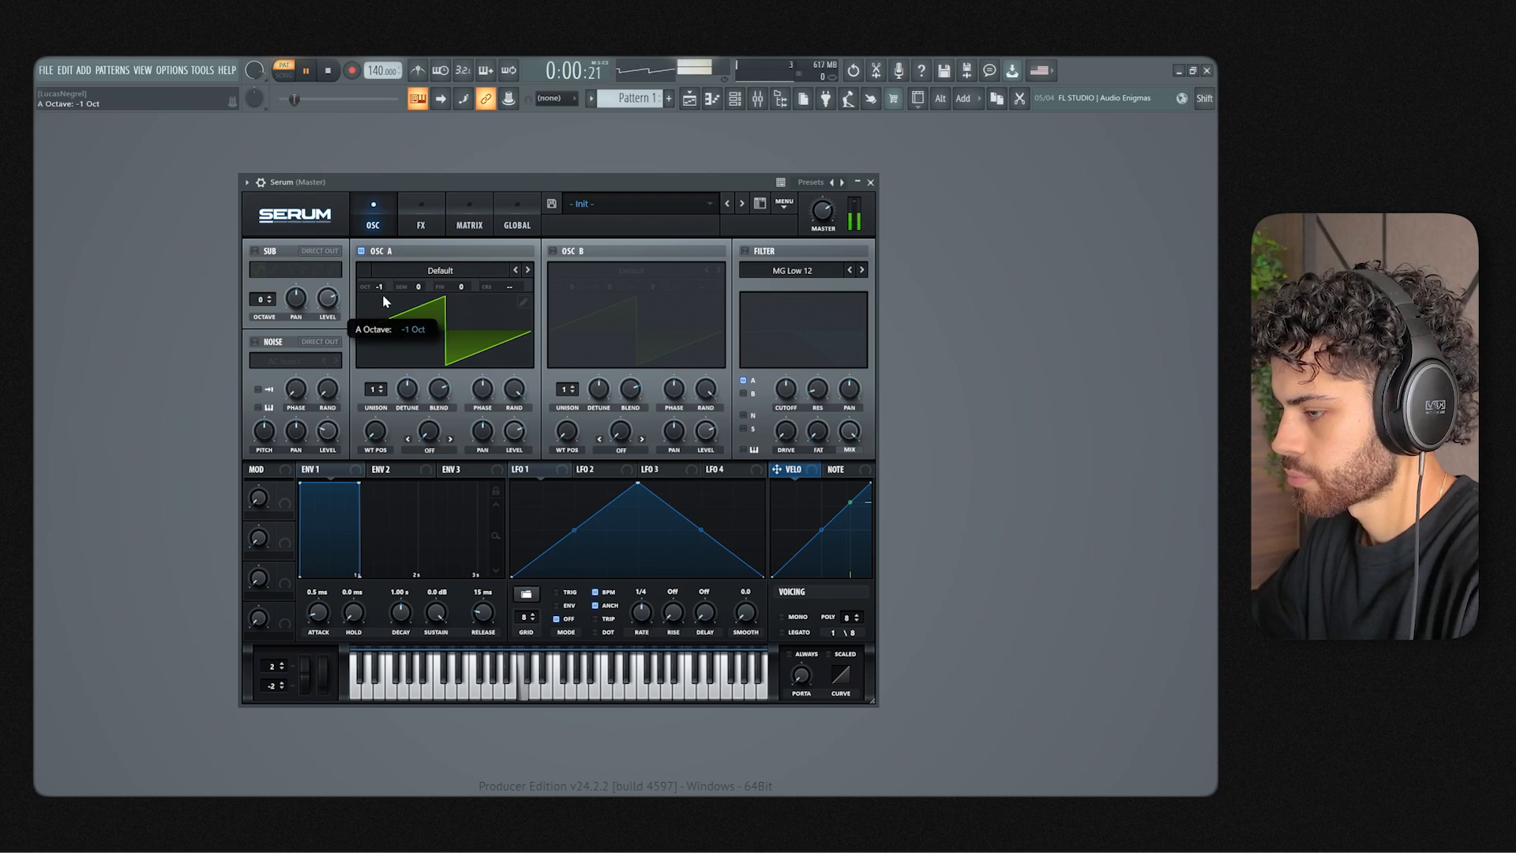
{"action": "key", "text": "space"}
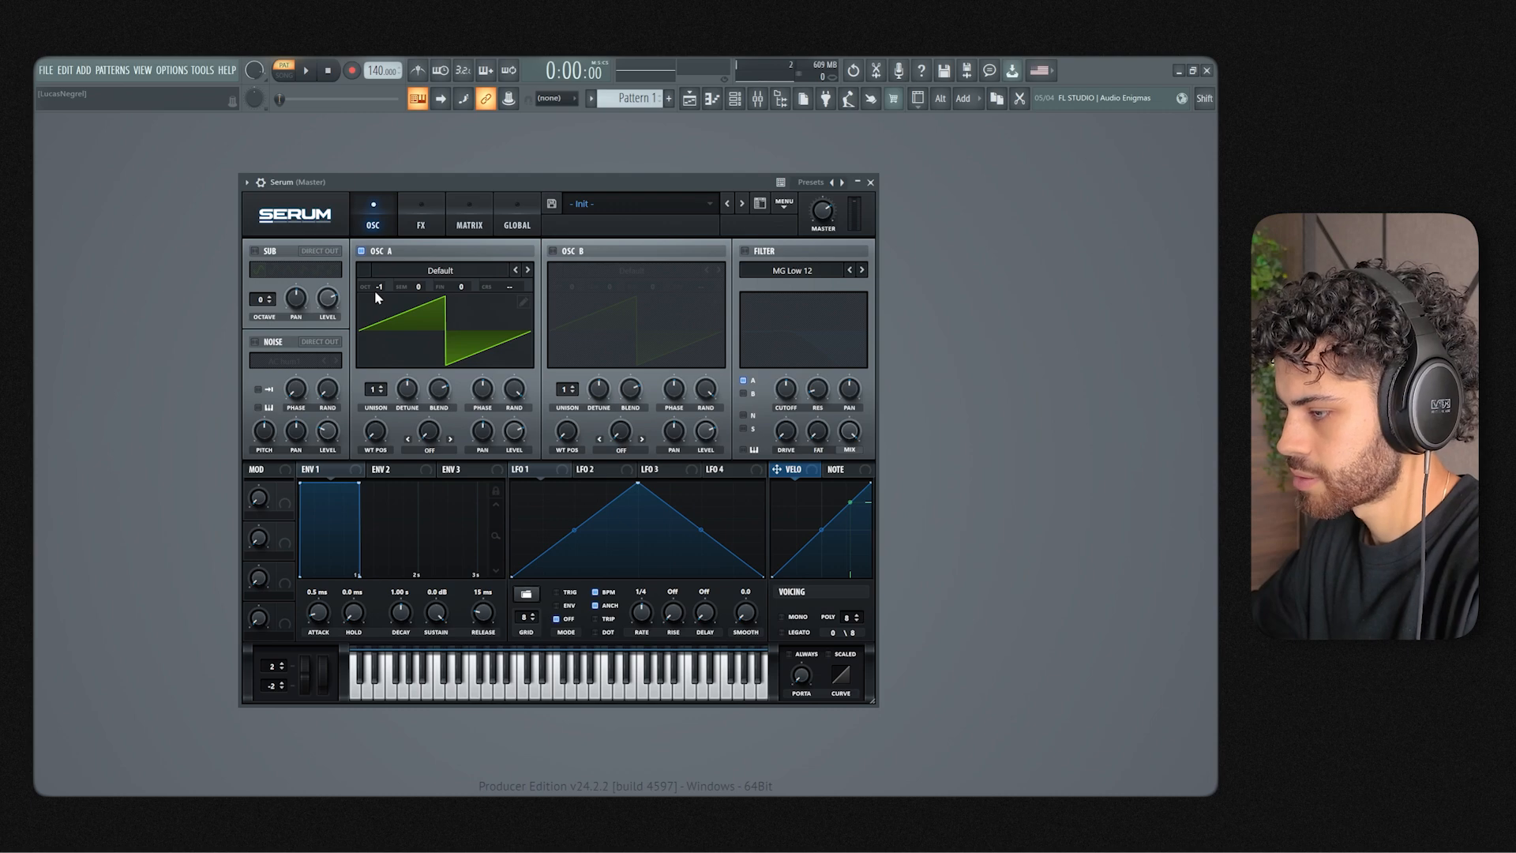
Step: Enable oscillator B and load the analog wavetable Basic_McB into it
{"action": "left_click", "coordinate": [573, 260]}
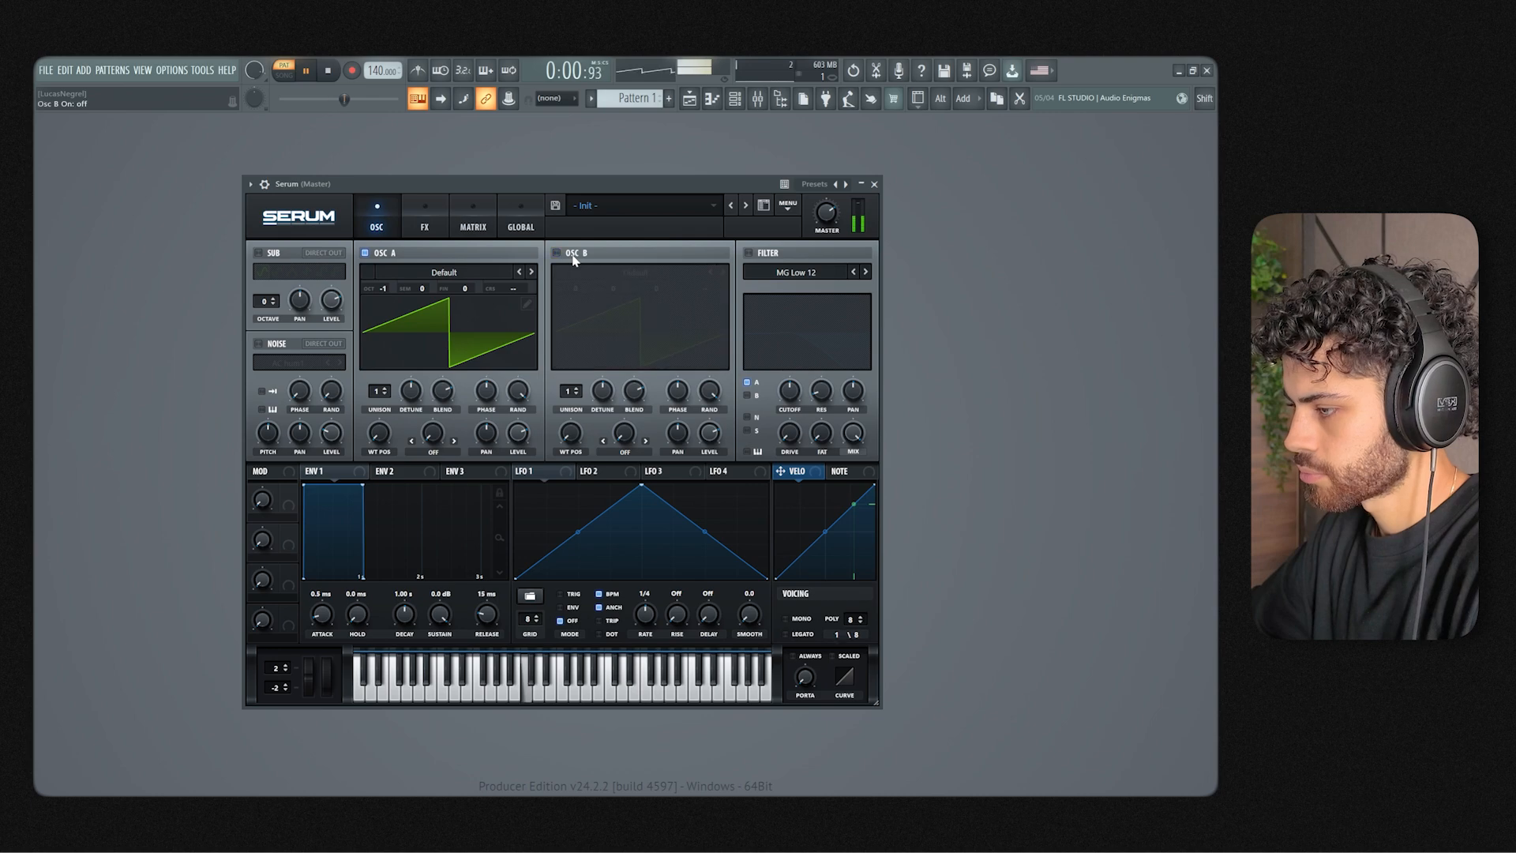
{"action": "key", "text": "space"}
{"action": "key", "text": "space"}
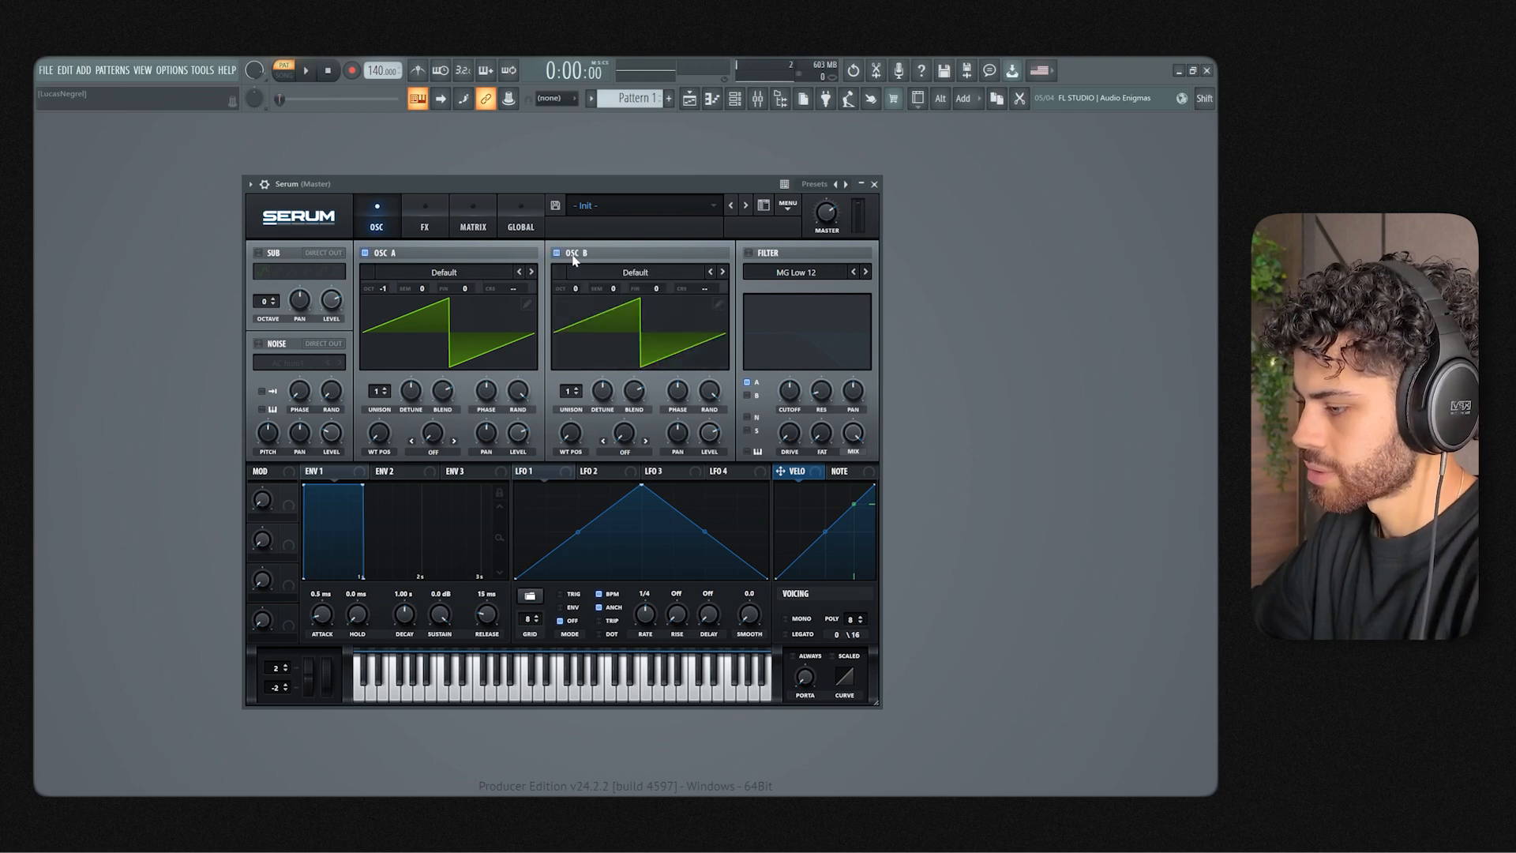
{"action": "left_click", "coordinate": [635, 273]}
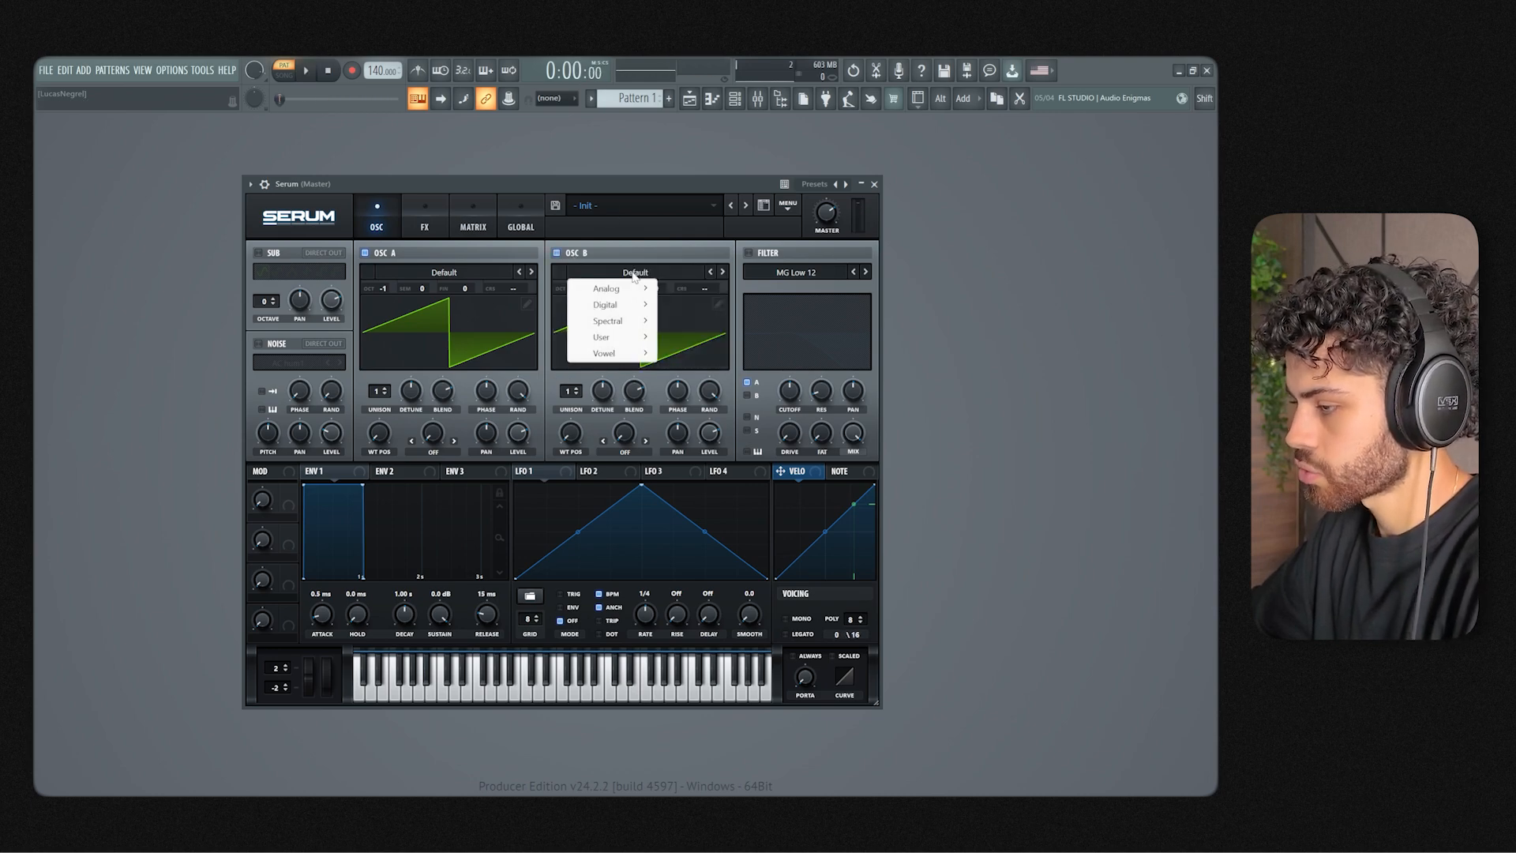
{"action": "mouse_move", "coordinate": [636, 289]}
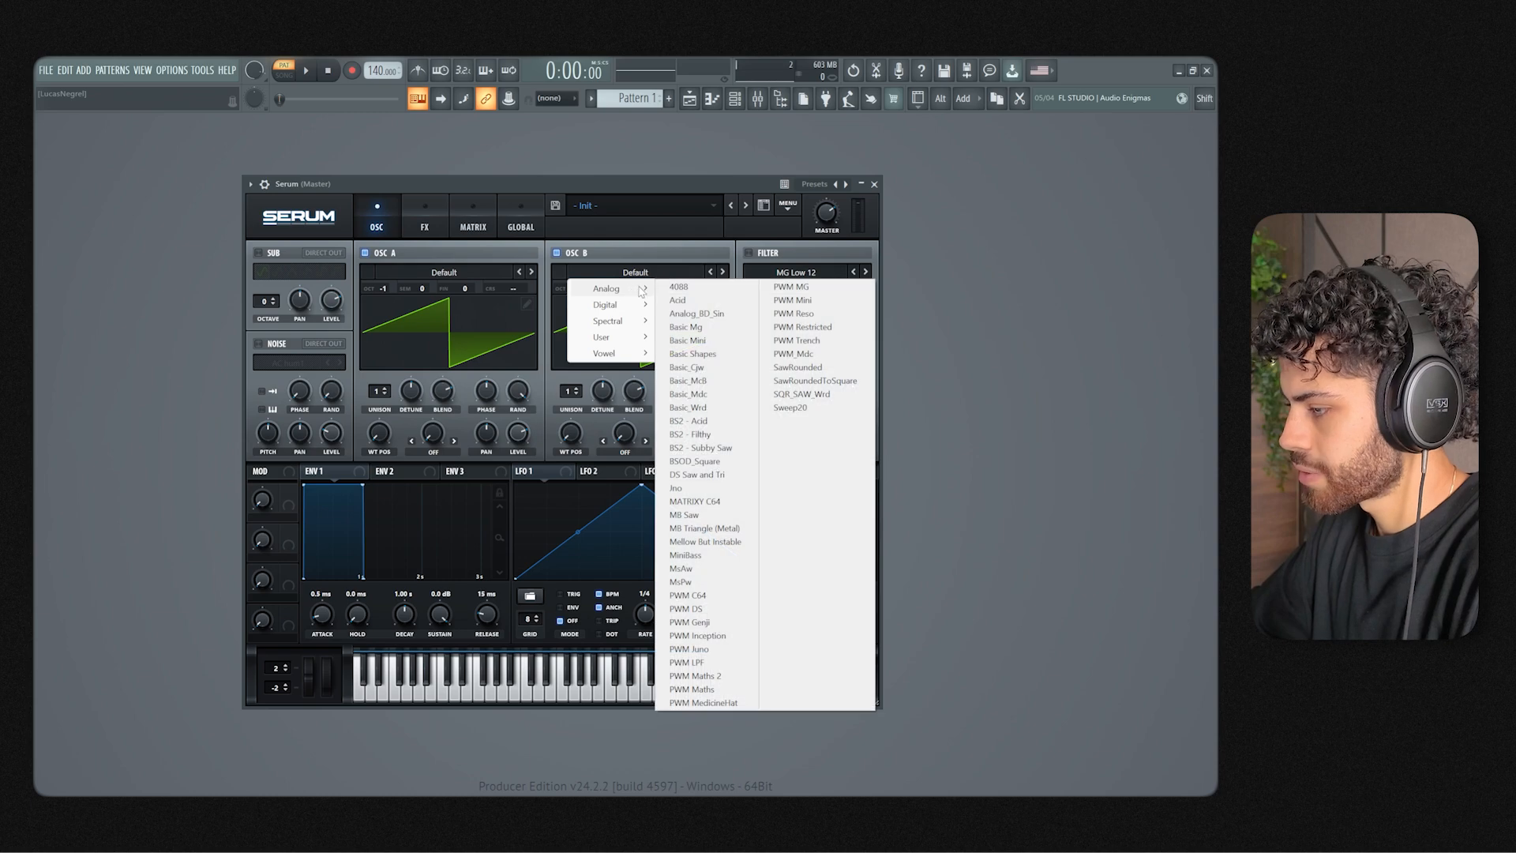
{"action": "left_click", "coordinate": [721, 389]}
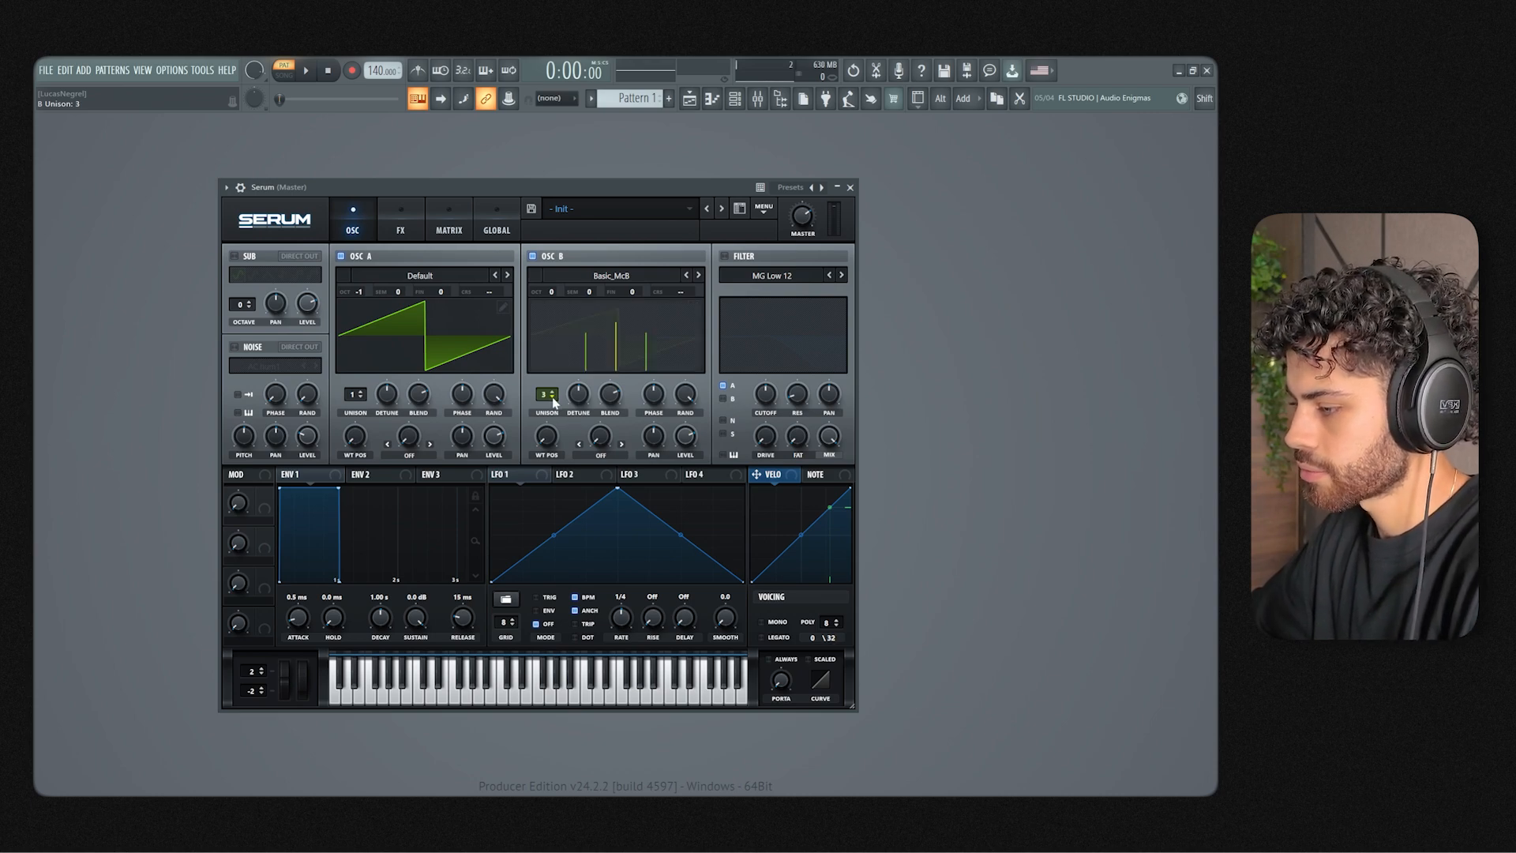
Step: Set oscillator B's unison to 4 voices while the pattern plays
{"action": "double_click", "coordinate": [551, 400]}
{"action": "key", "text": "space"}
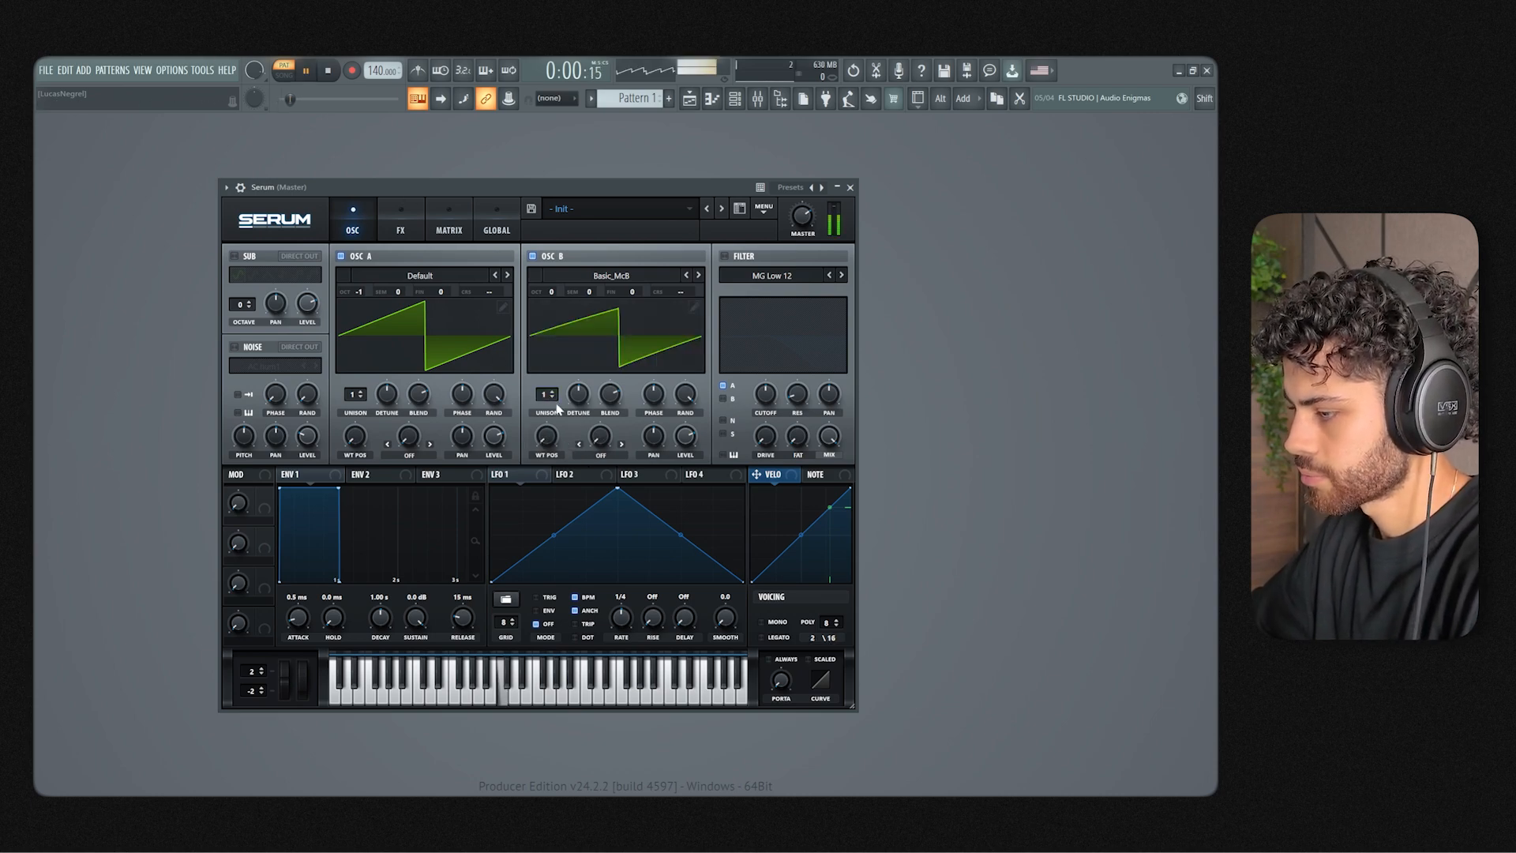
{"action": "left_click", "coordinate": [554, 392]}
{"action": "left_click", "coordinate": [553, 393]}
{"action": "left_click", "coordinate": [554, 392]}
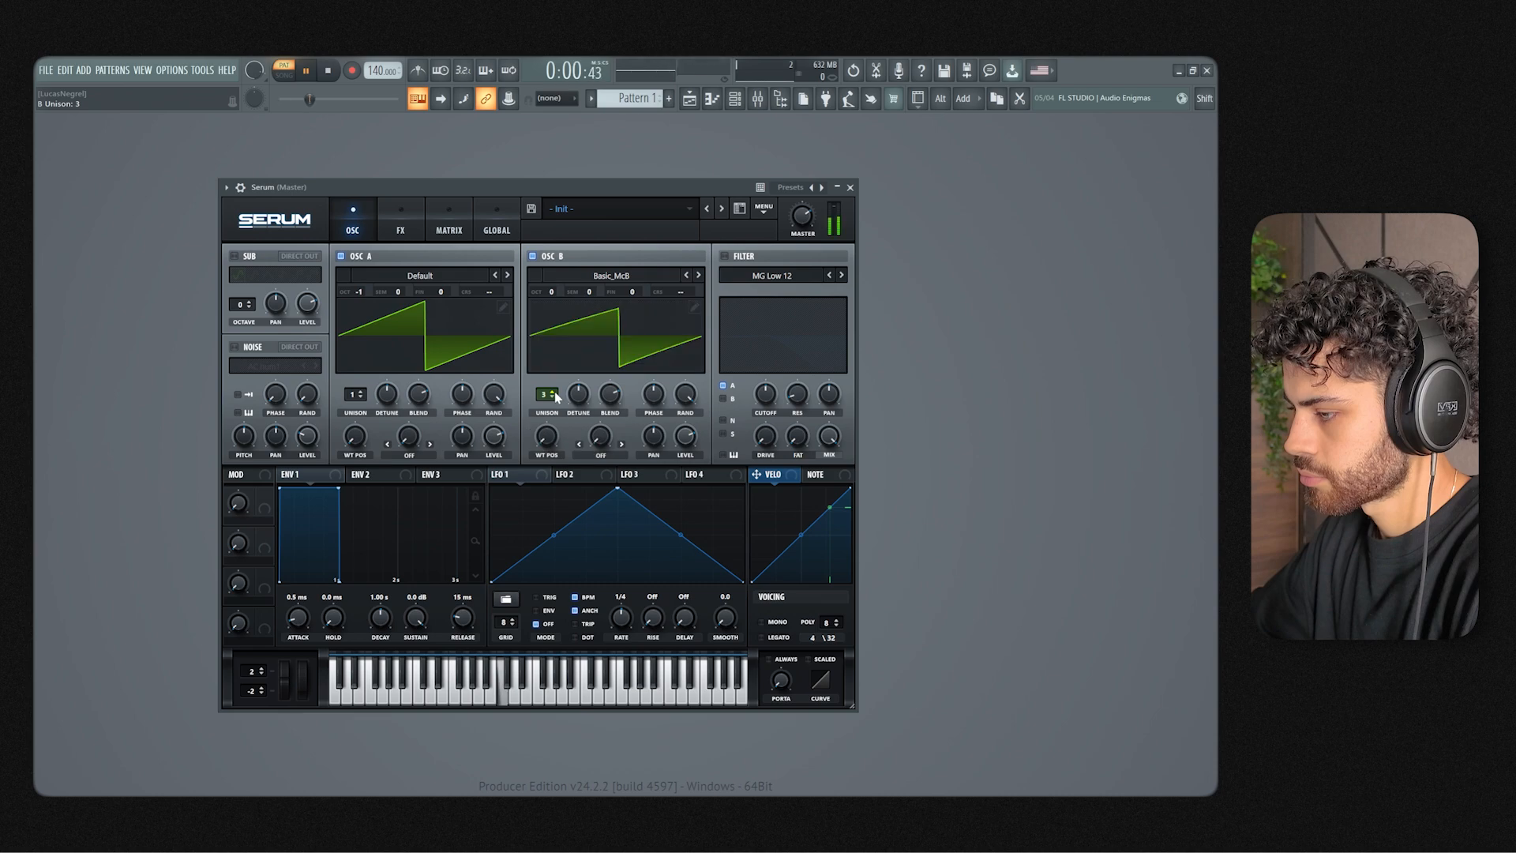
{"action": "key", "text": "space"}
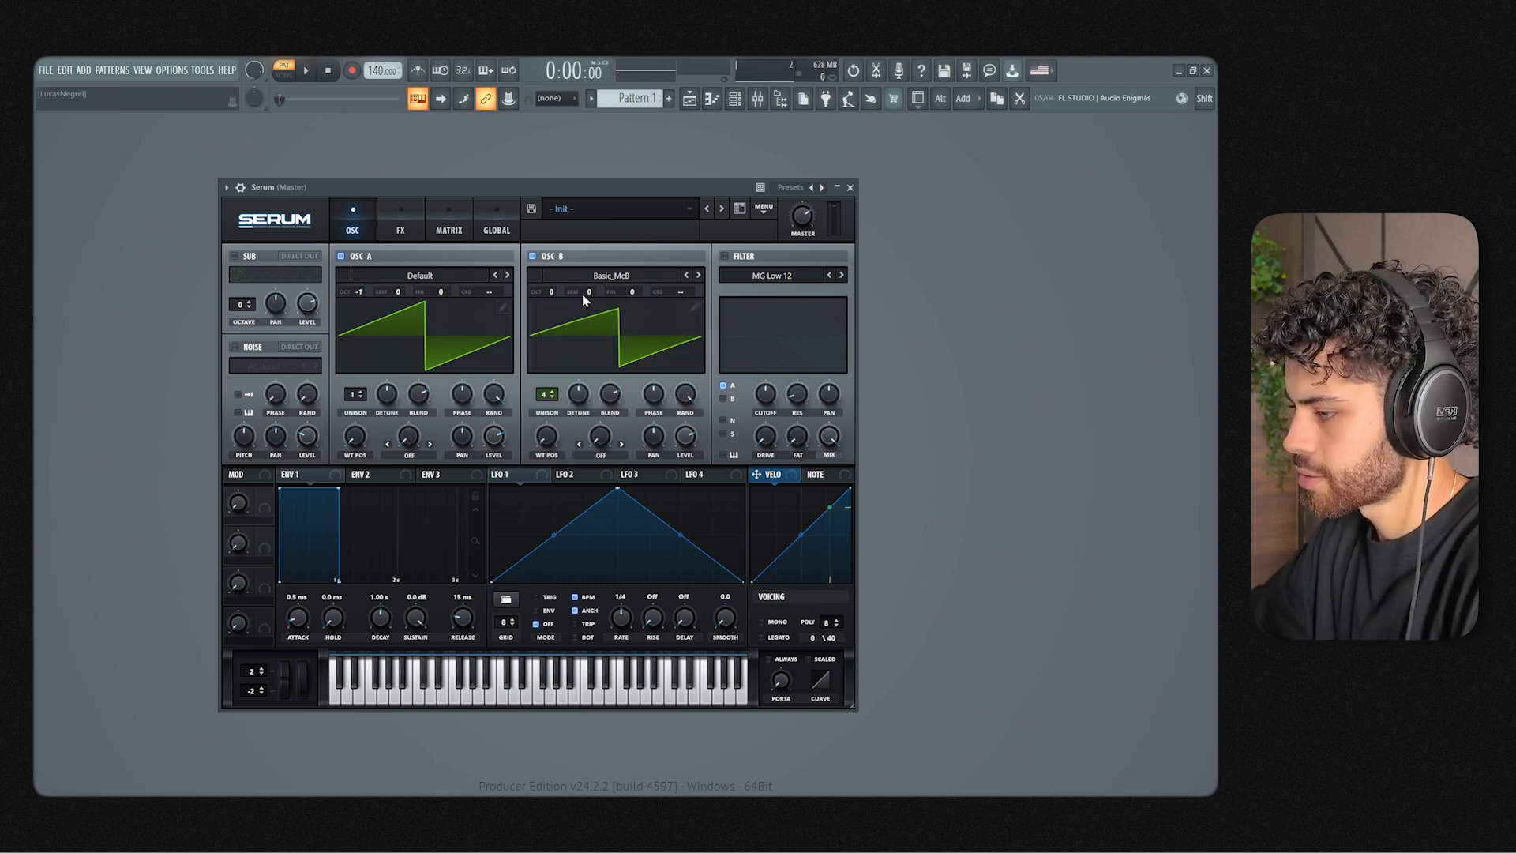
Step: Set oscillator B's semitone offset to +7, check the interval on the piano roll keys, and audition the pattern
{"action": "left_click_drag", "start_coordinate": [584, 295], "coordinate": [593, 290]}
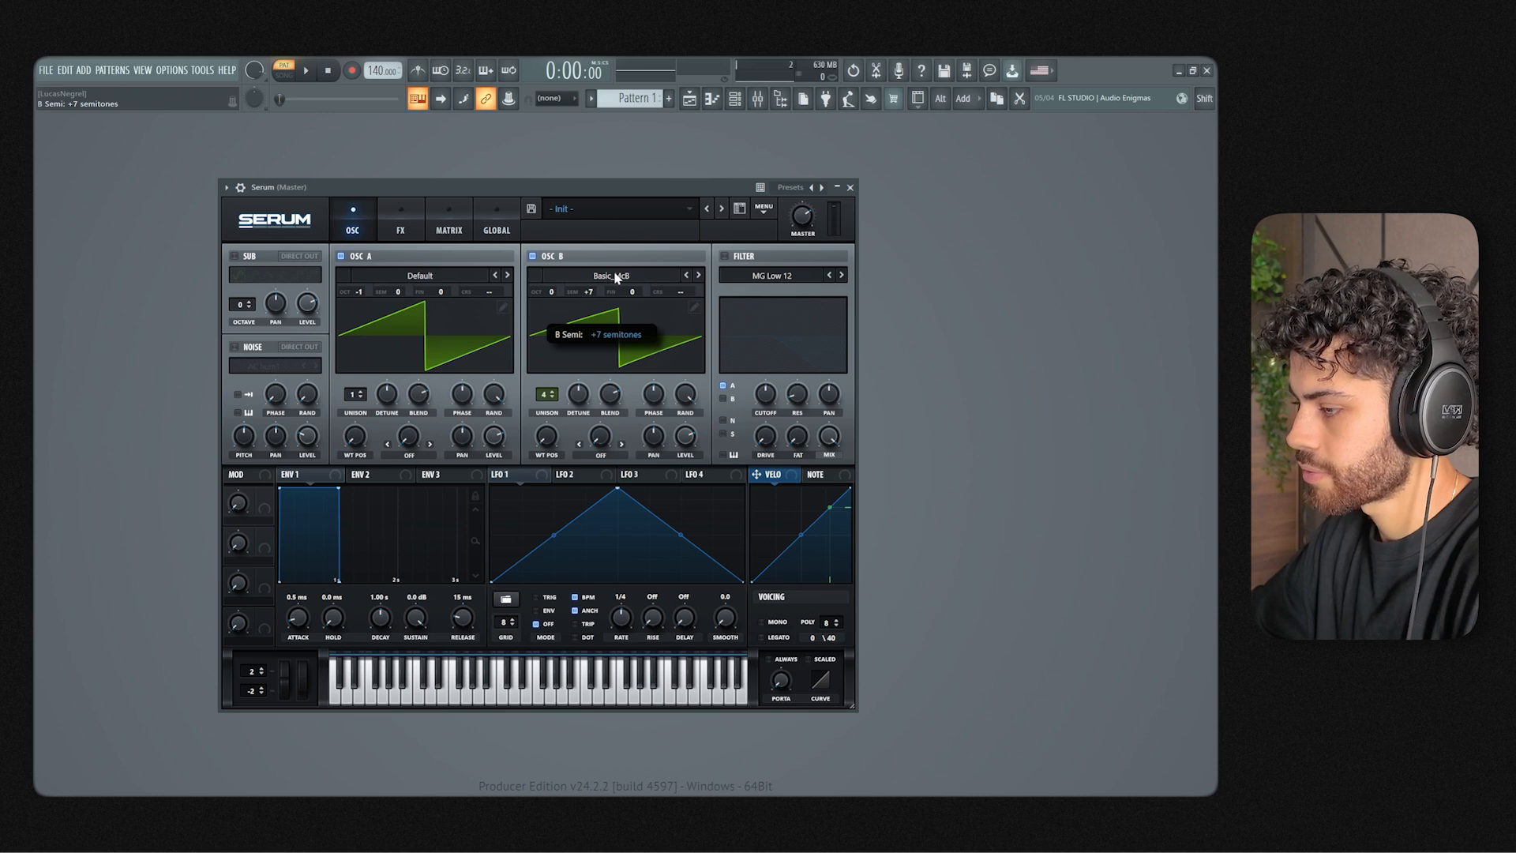
{"action": "left_click", "coordinate": [734, 97]}
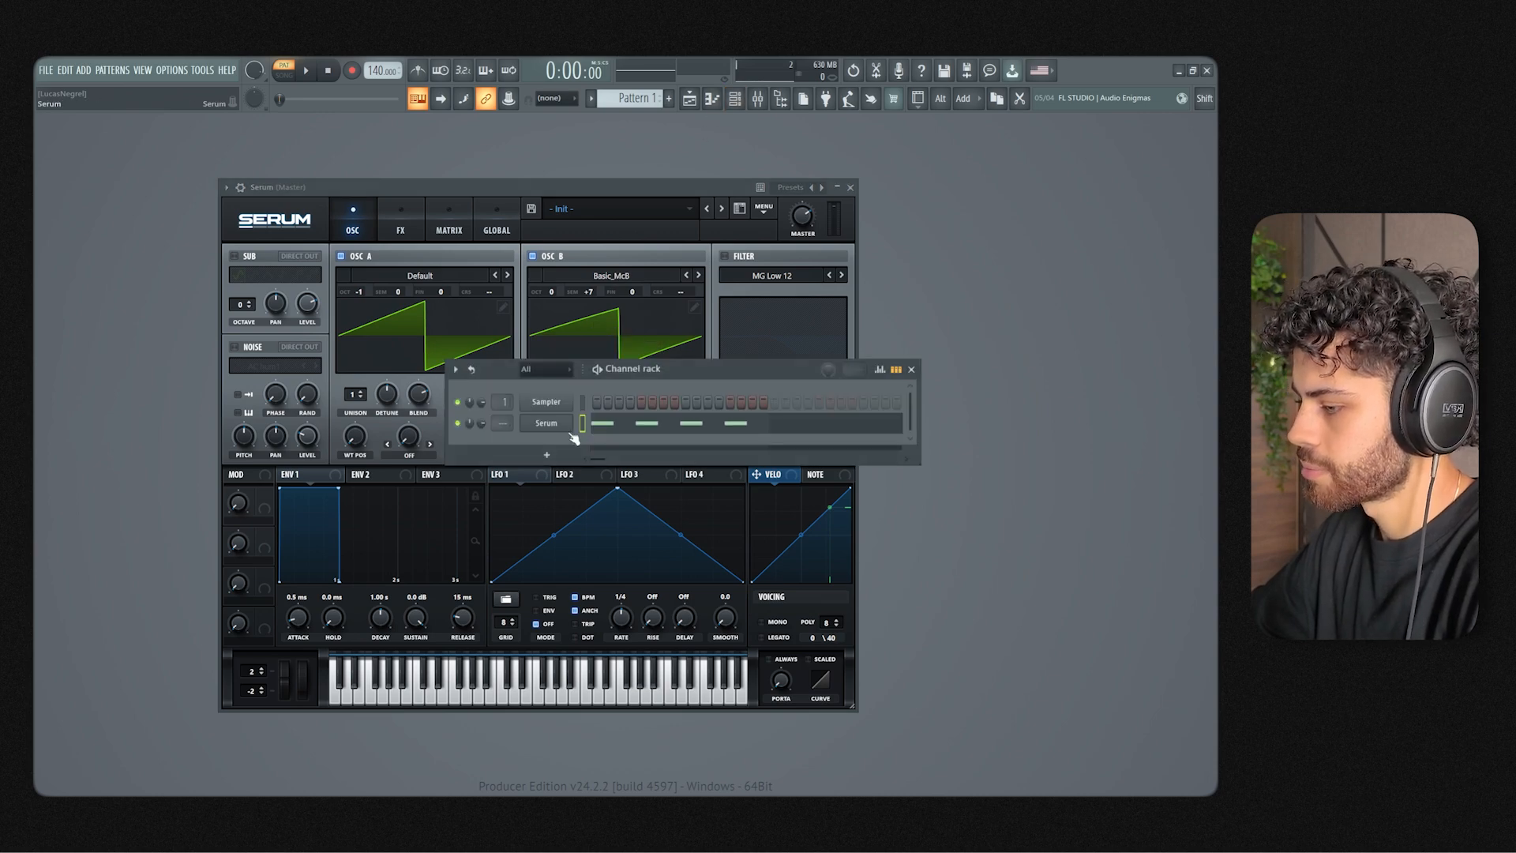
{"action": "left_click", "coordinate": [600, 424]}
{"action": "left_click_drag", "start_coordinate": [81, 515], "coordinate": [80, 388]}
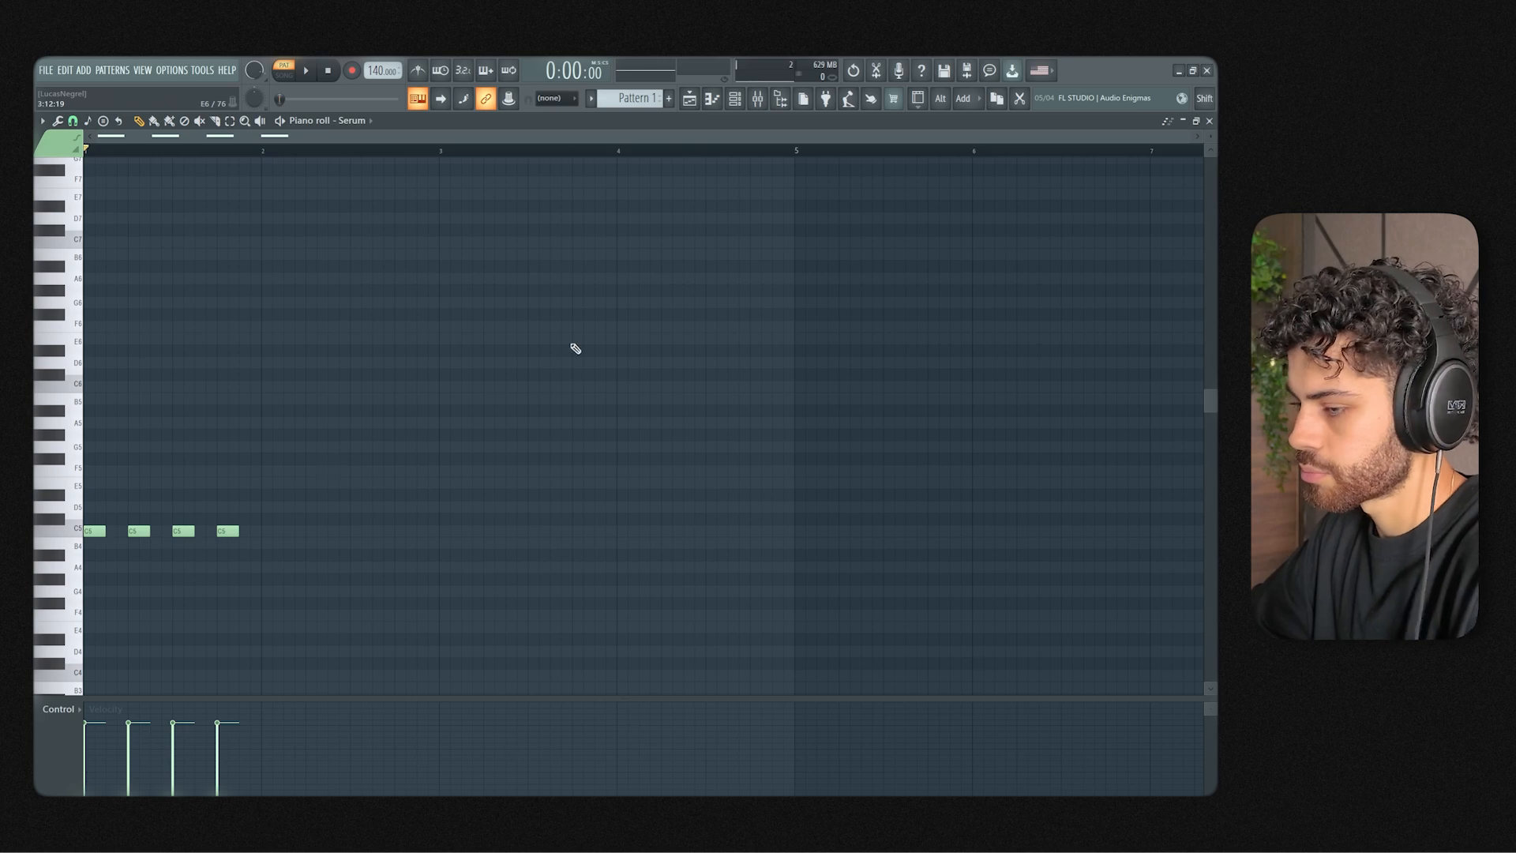
{"action": "left_click", "coordinate": [734, 98]}
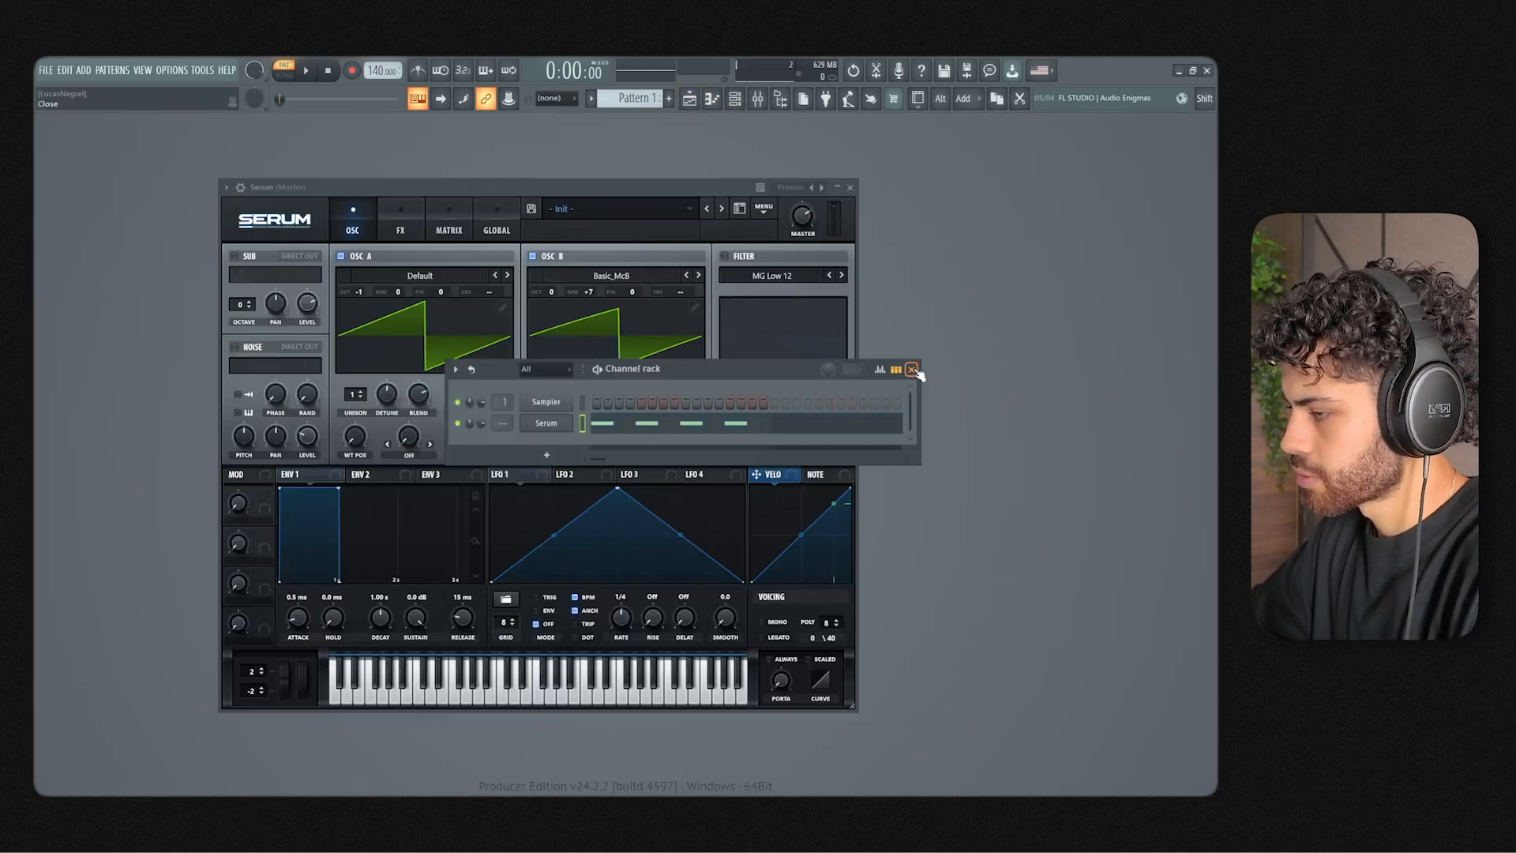
{"action": "left_click", "coordinate": [914, 369]}
{"action": "mouse_move", "coordinate": [589, 293]}
{"action": "left_mouse_down"}
{"action": "mouse_move", "coordinate": [591, 313]}
{"action": "mouse_move", "coordinate": [590, 294]}
{"action": "mouse_move", "coordinate": [612, 286]}
{"action": "left_mouse_up"}
{"action": "key", "text": "space"}
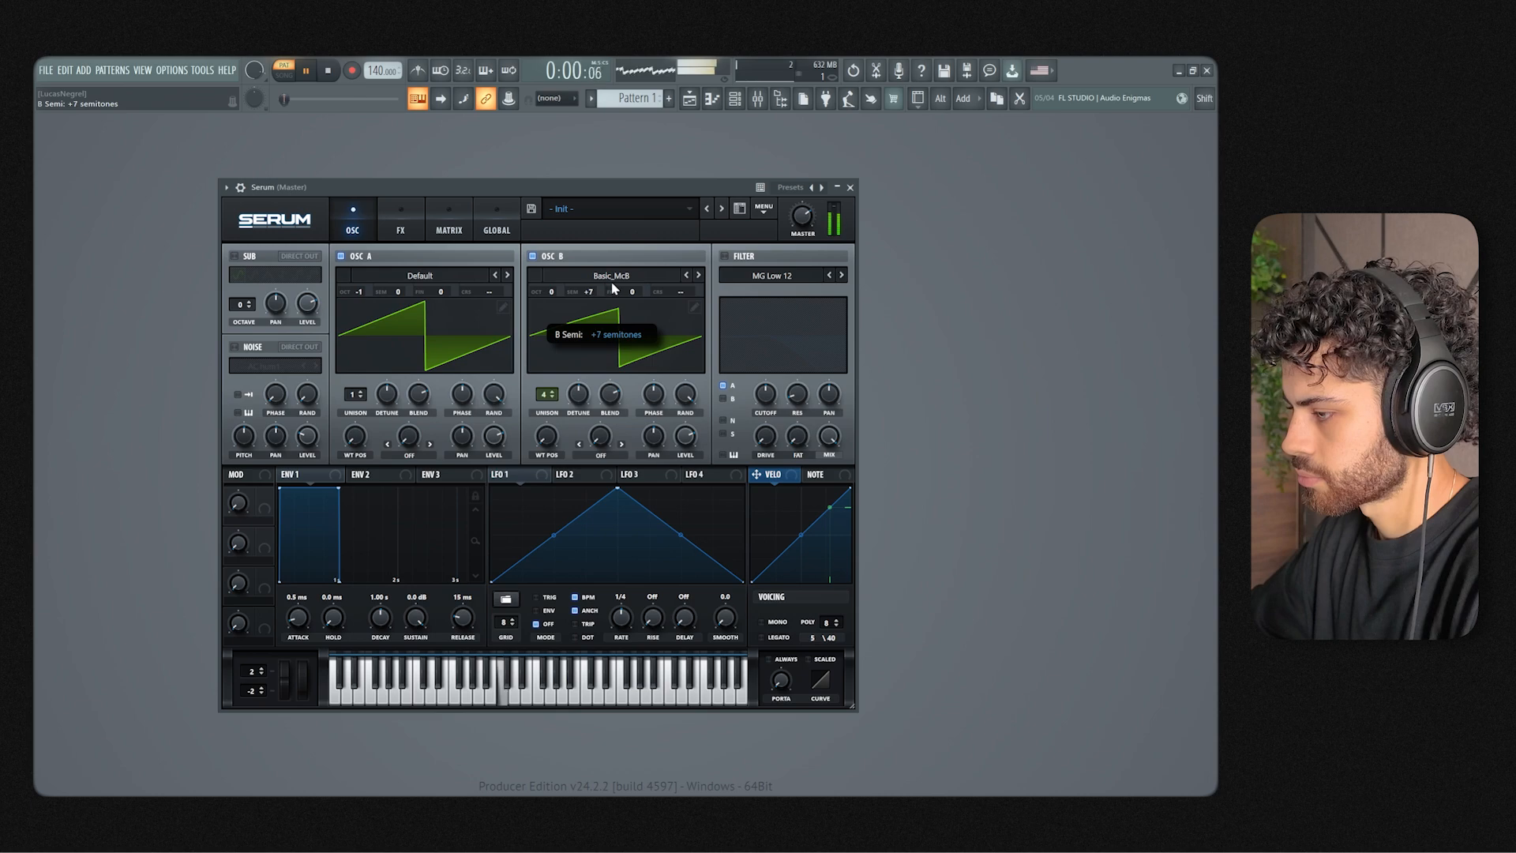
{"action": "key", "text": "space"}
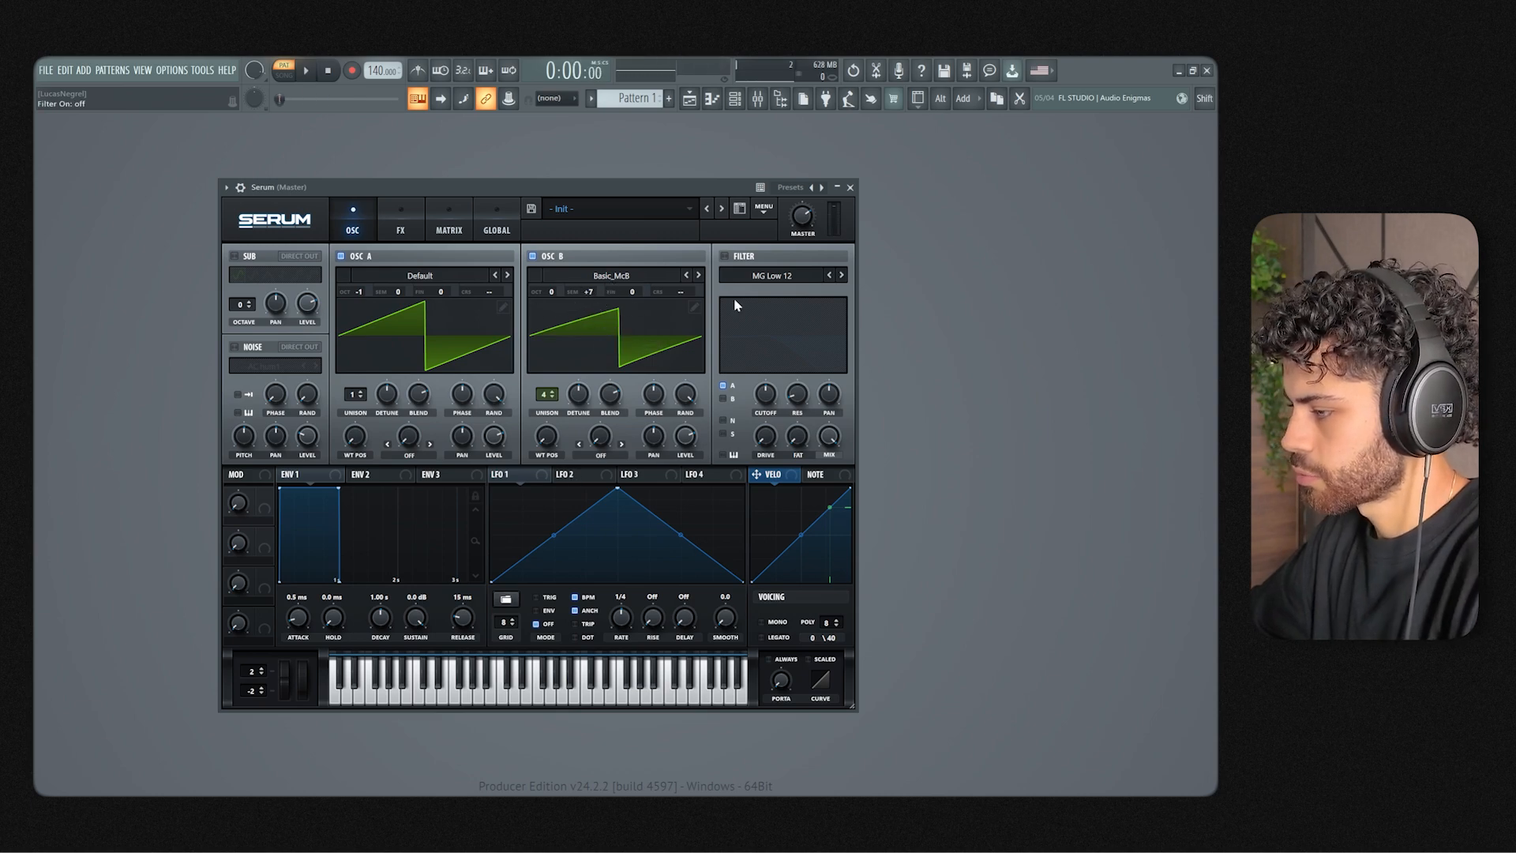
Step: Enable the MG Low 12 filter, route oscillator B through it along with oscillator A, and audition the sound
{"action": "left_click", "coordinate": [746, 257]}
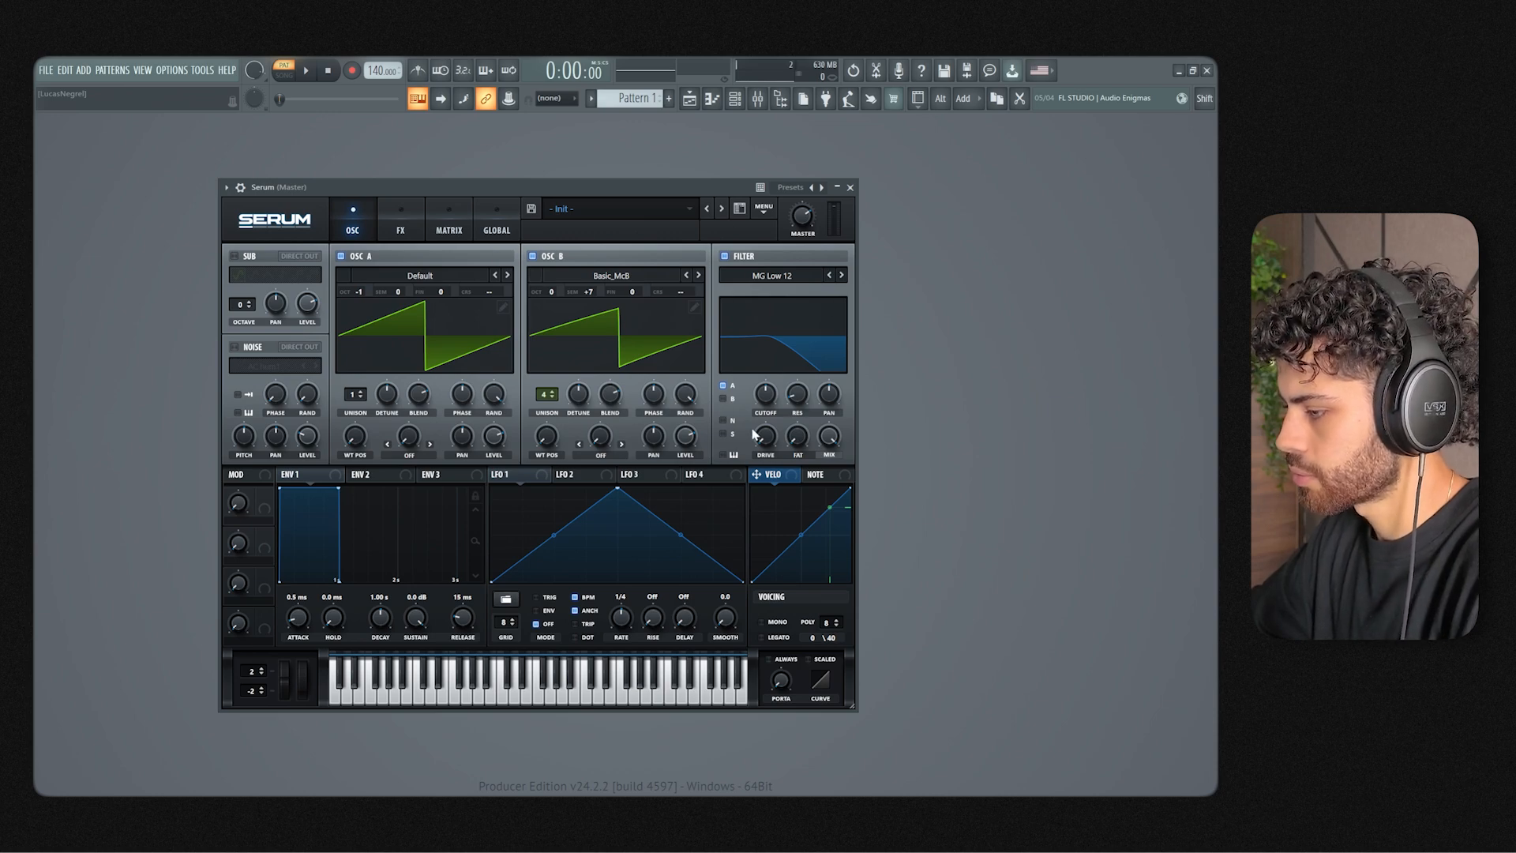
{"action": "left_click", "coordinate": [723, 399]}
{"action": "key", "text": "space"}
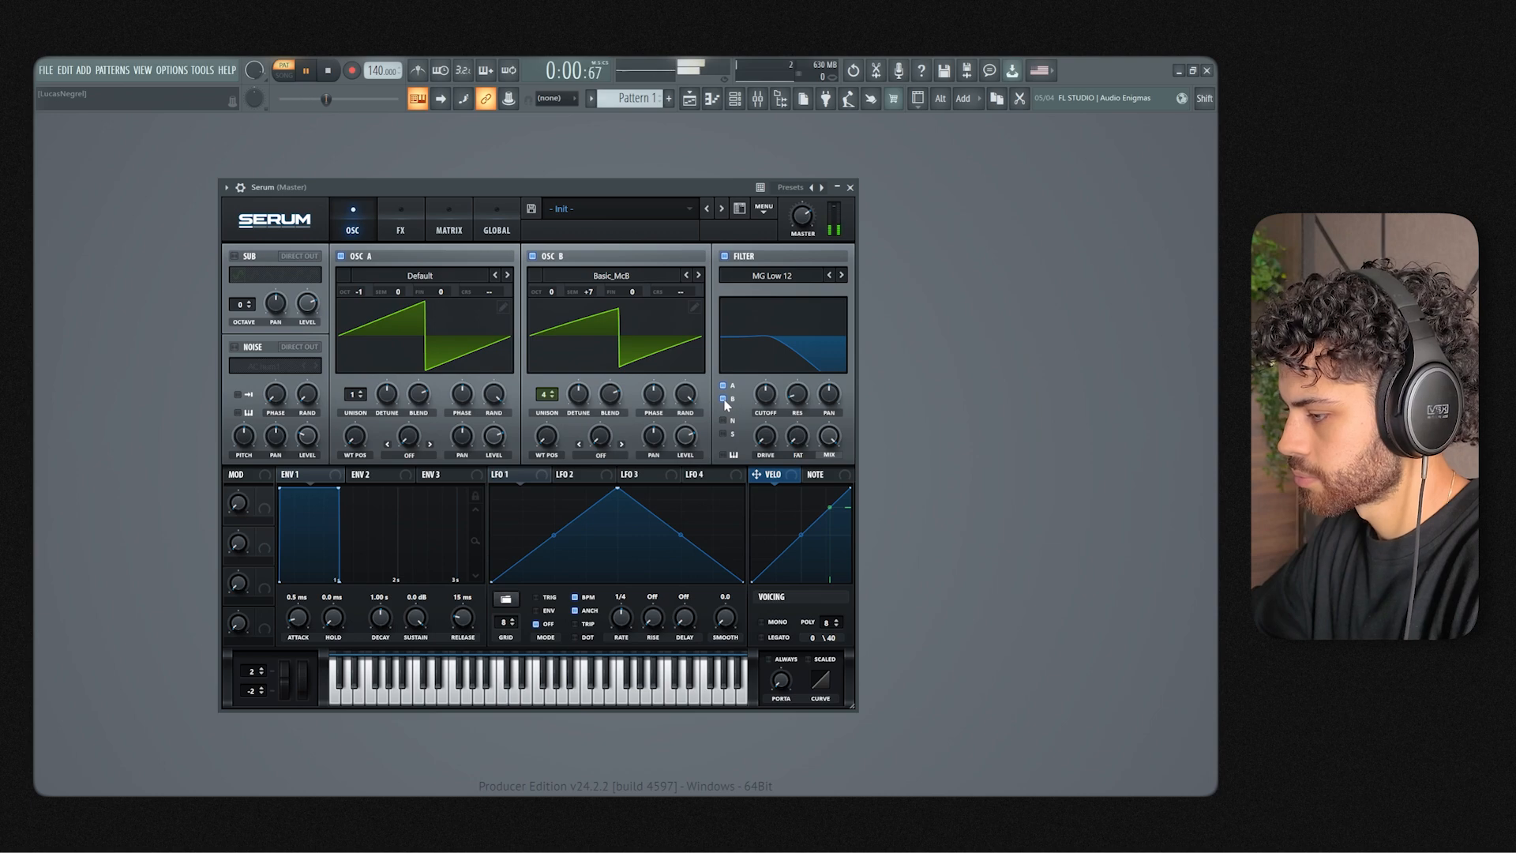
{"action": "key", "text": "space"}
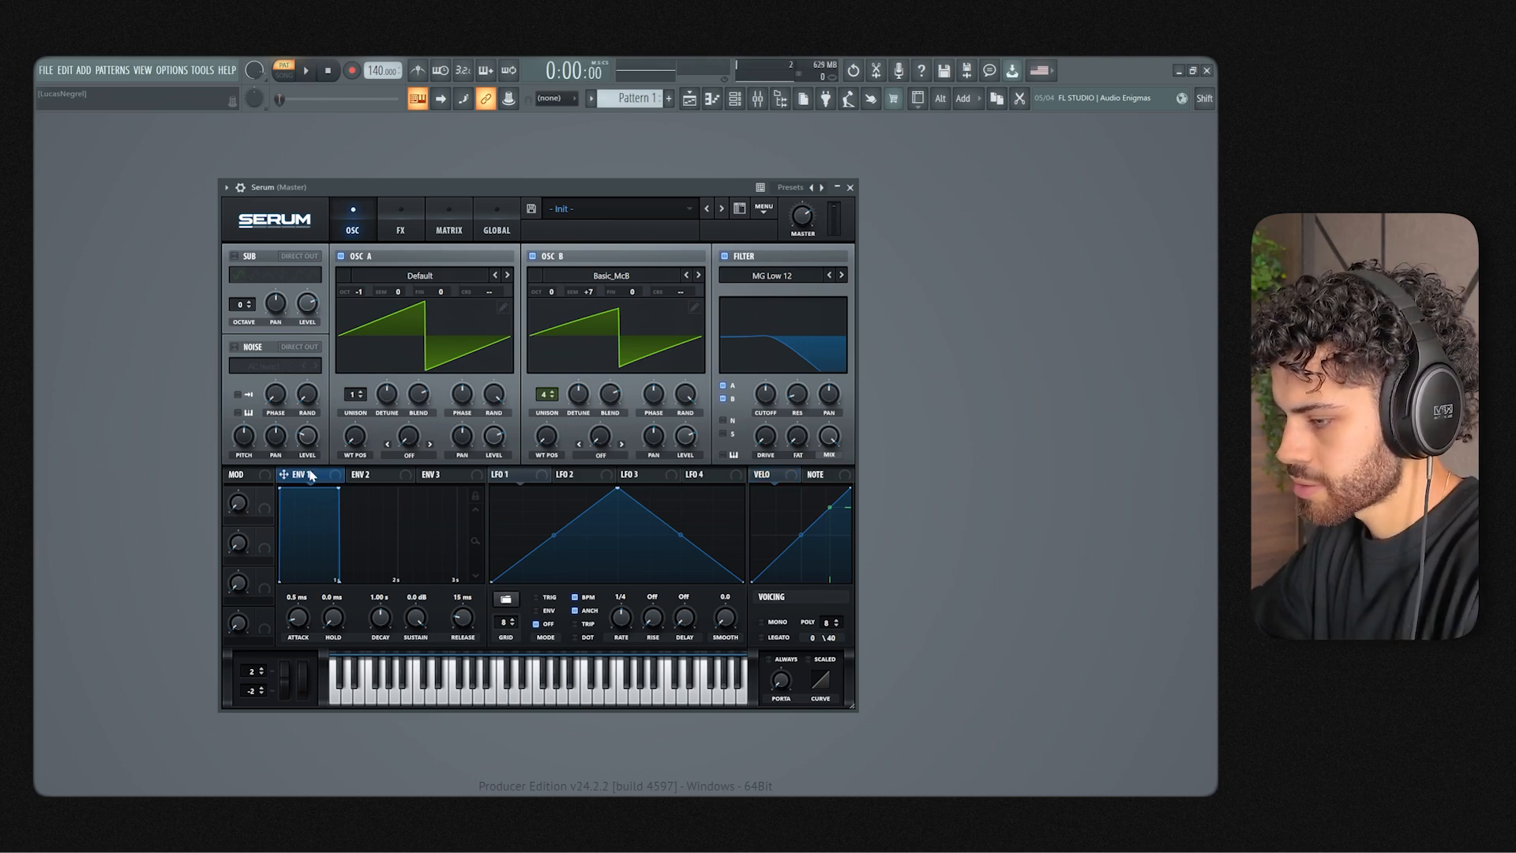
Step: Shape Envelope 1 during playback with a 214 ms attack, 312 ms decay, -oo dB sustain and 312 ms release
{"action": "key", "text": "space"}
{"action": "left_click_drag", "start_coordinate": [338, 487], "coordinate": [316, 602]}
{"action": "mouse_move", "coordinate": [280, 487]}
{"action": "left_mouse_down"}
{"action": "mouse_move", "coordinate": [333, 487]}
{"action": "mouse_move", "coordinate": [286, 484]}
{"action": "left_mouse_up"}
{"action": "key", "text": "space"}
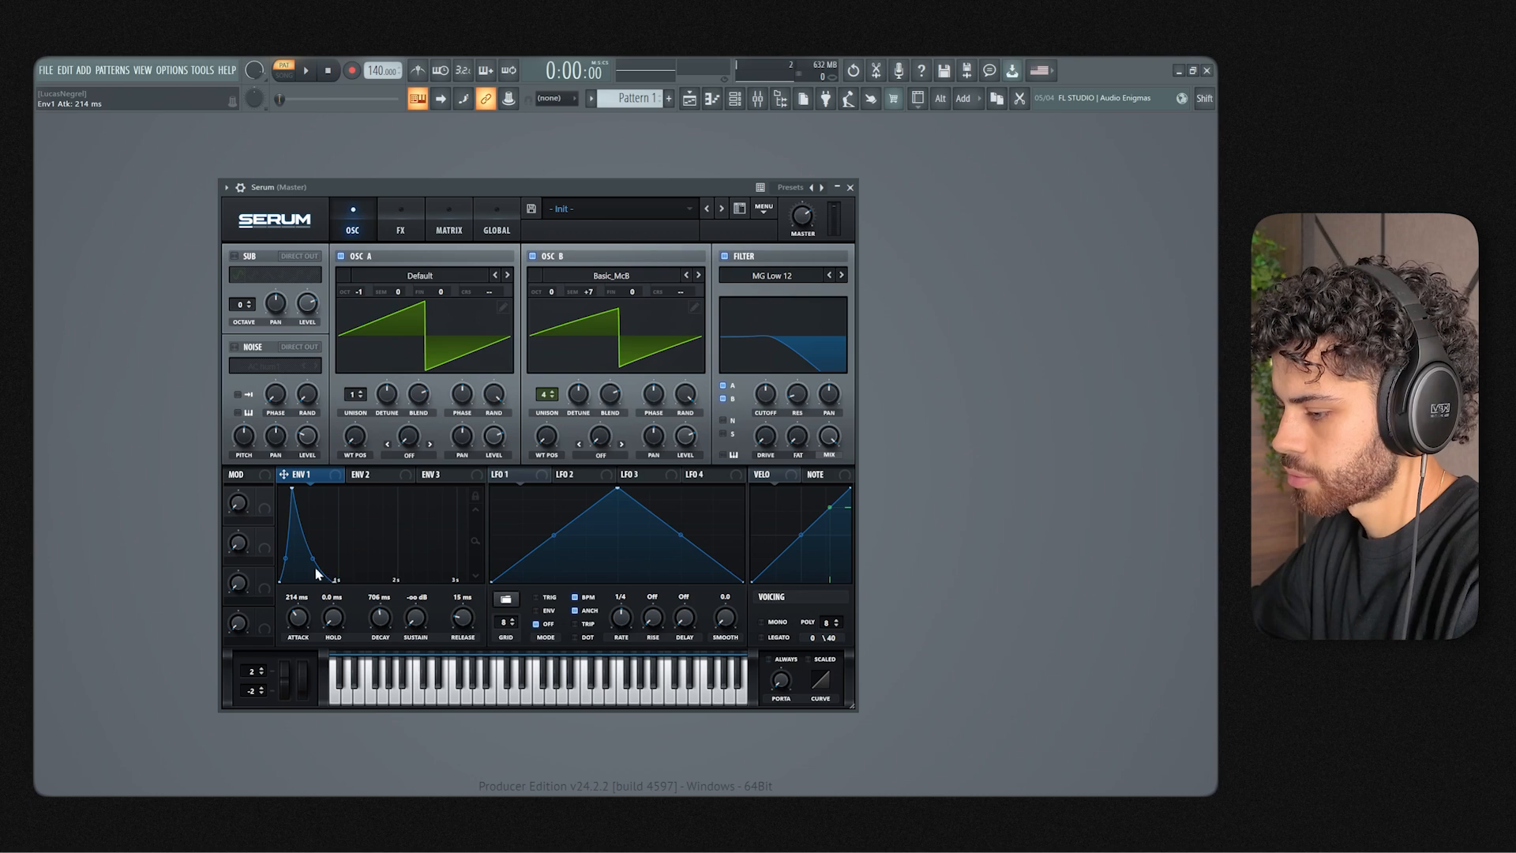
{"action": "mouse_move", "coordinate": [328, 581]}
{"action": "left_mouse_down"}
{"action": "mouse_move", "coordinate": [343, 561]}
{"action": "mouse_move", "coordinate": [376, 564]}
{"action": "mouse_move", "coordinate": [365, 514]}
{"action": "mouse_move", "coordinate": [390, 489]}
{"action": "mouse_move", "coordinate": [309, 581]}
{"action": "left_mouse_up"}
{"action": "key", "text": "space"}
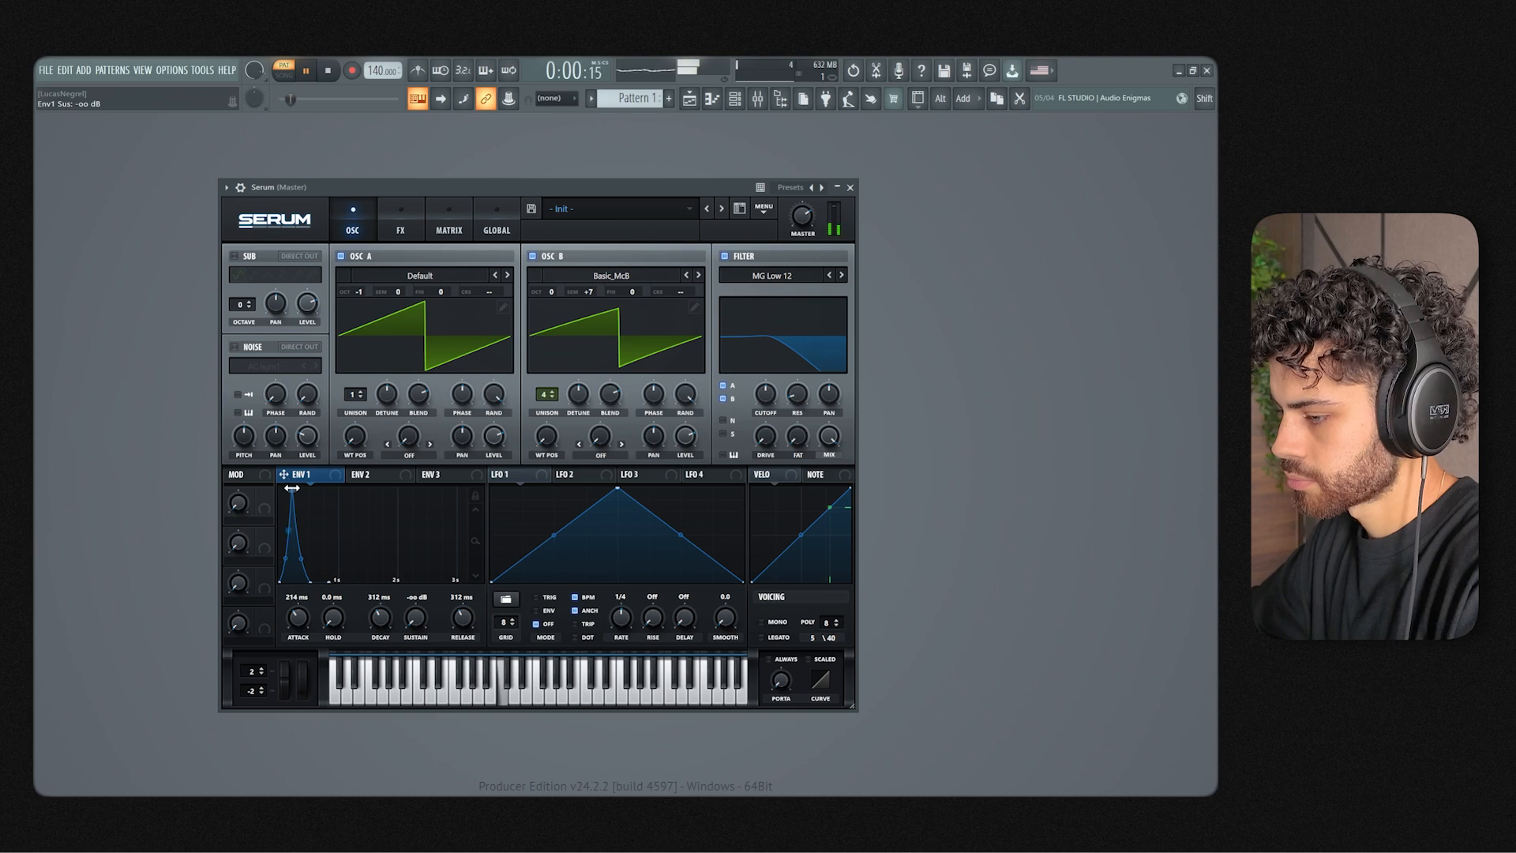
Step: Set Envelope 1's attack to 0.0 ms, hold to 51 ms and decay to 488 ms
{"action": "left_click_drag", "start_coordinate": [292, 488], "coordinate": [279, 489]}
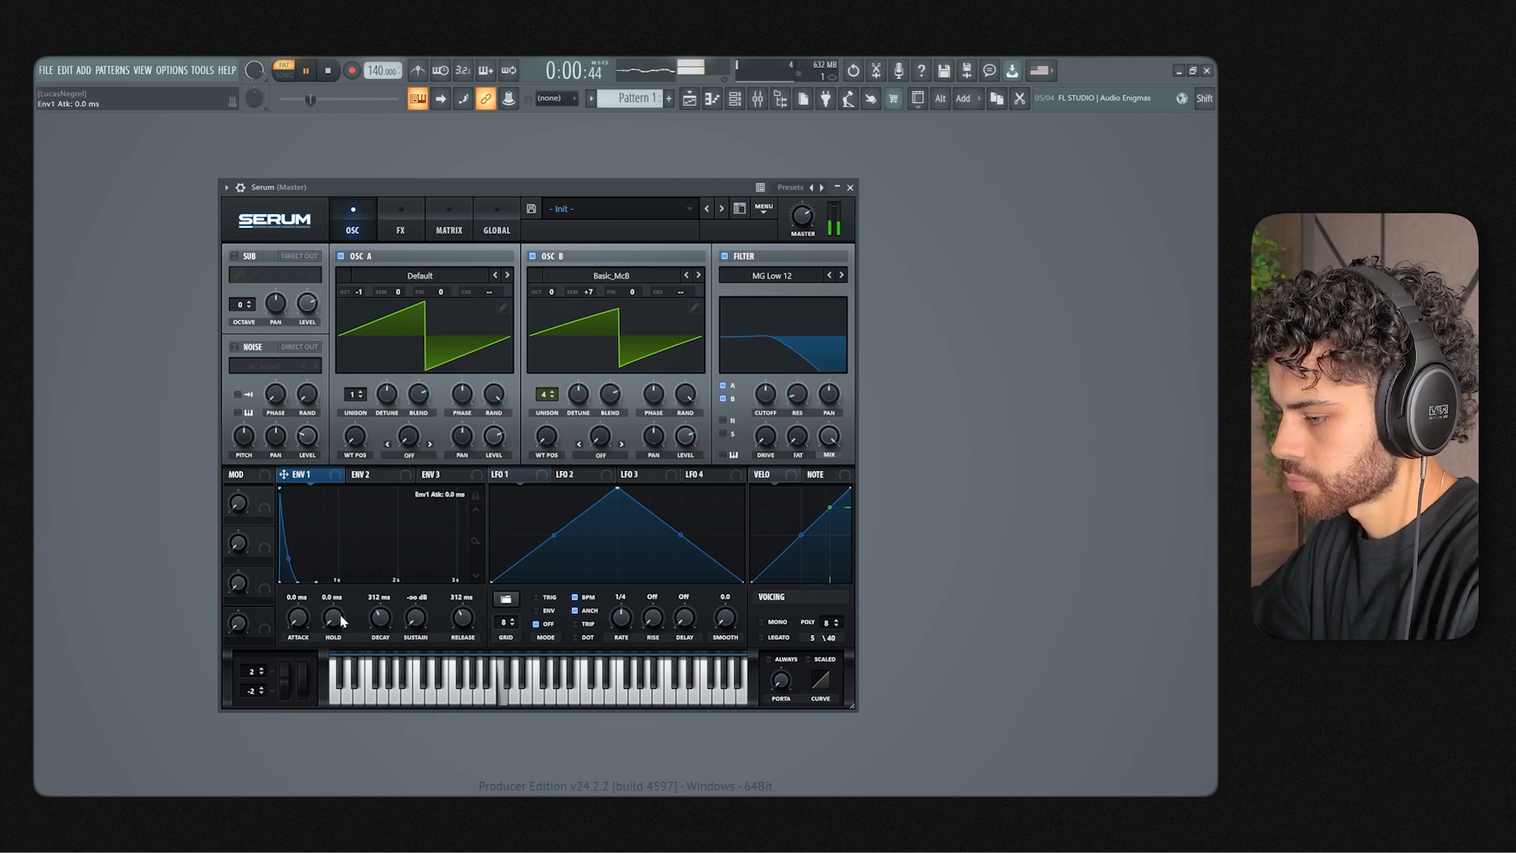
{"action": "mouse_move", "coordinate": [340, 613]}
{"action": "left_mouse_down"}
{"action": "mouse_move", "coordinate": [357, 575]}
{"action": "mouse_move", "coordinate": [355, 631]}
{"action": "left_mouse_up"}
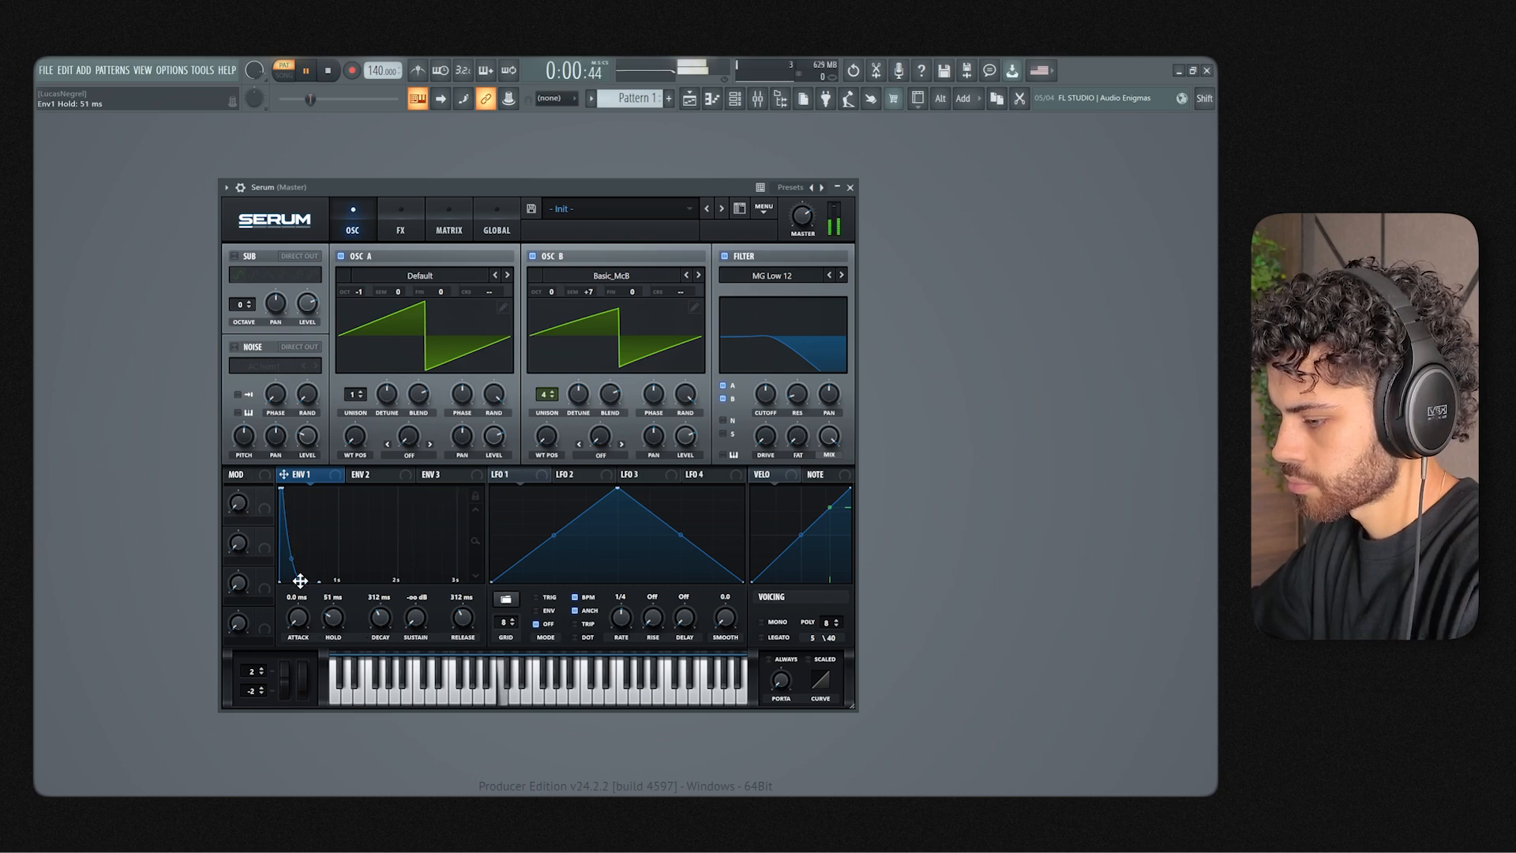
{"action": "left_click_drag", "start_coordinate": [300, 581], "coordinate": [313, 583]}
{"action": "key", "text": "space"}
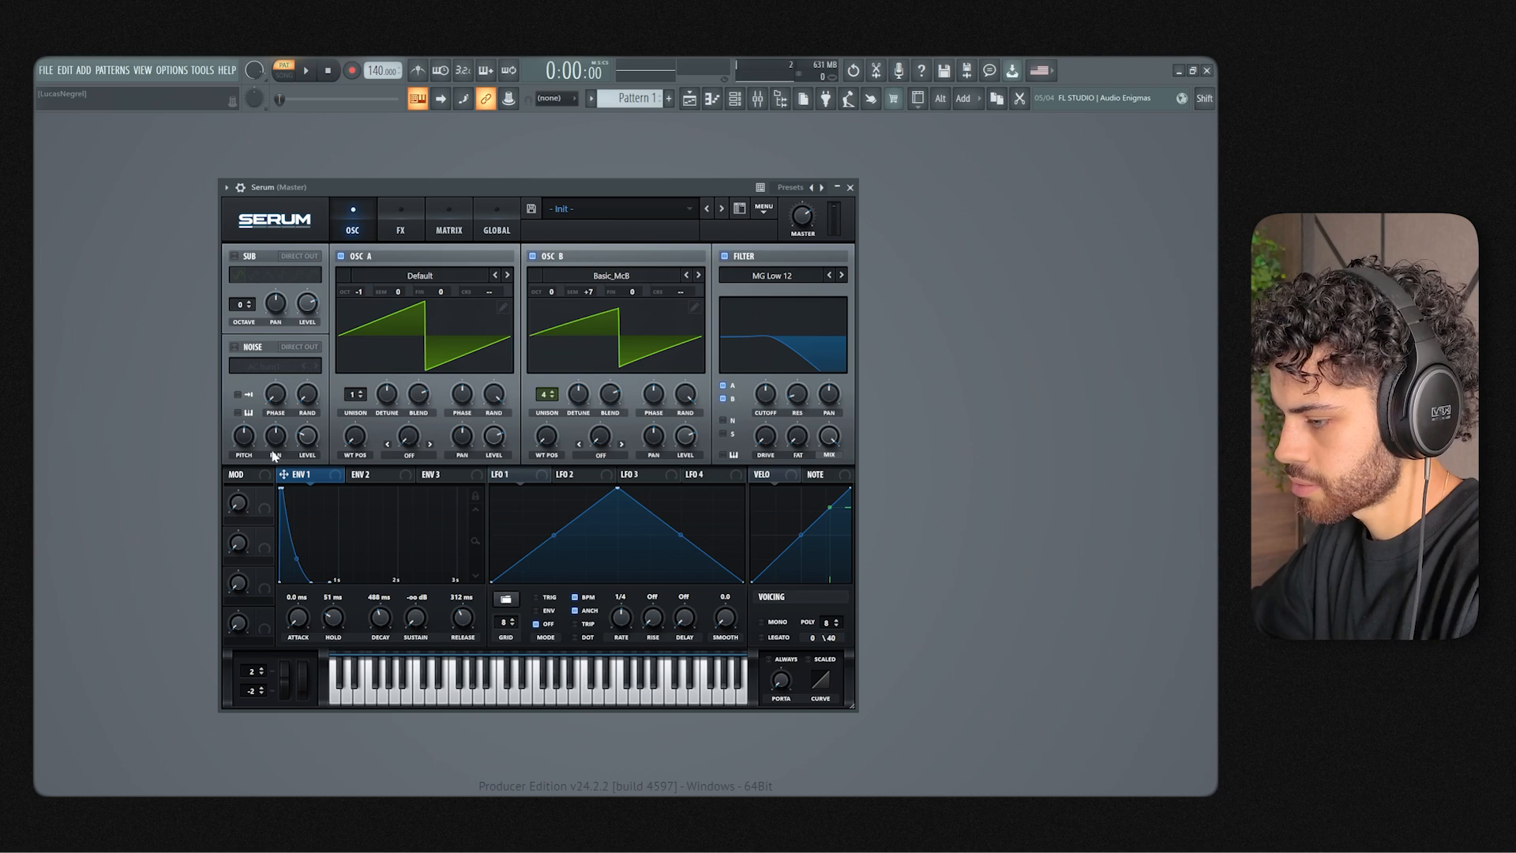
Step: Set Envelope 2 to 0% sustain, 680 ms decay and 64 ms release, and make it modulate a lowered filter cutoff
{"action": "left_click", "coordinate": [371, 477]}
{"action": "left_click_drag", "start_coordinate": [340, 489], "coordinate": [309, 641]}
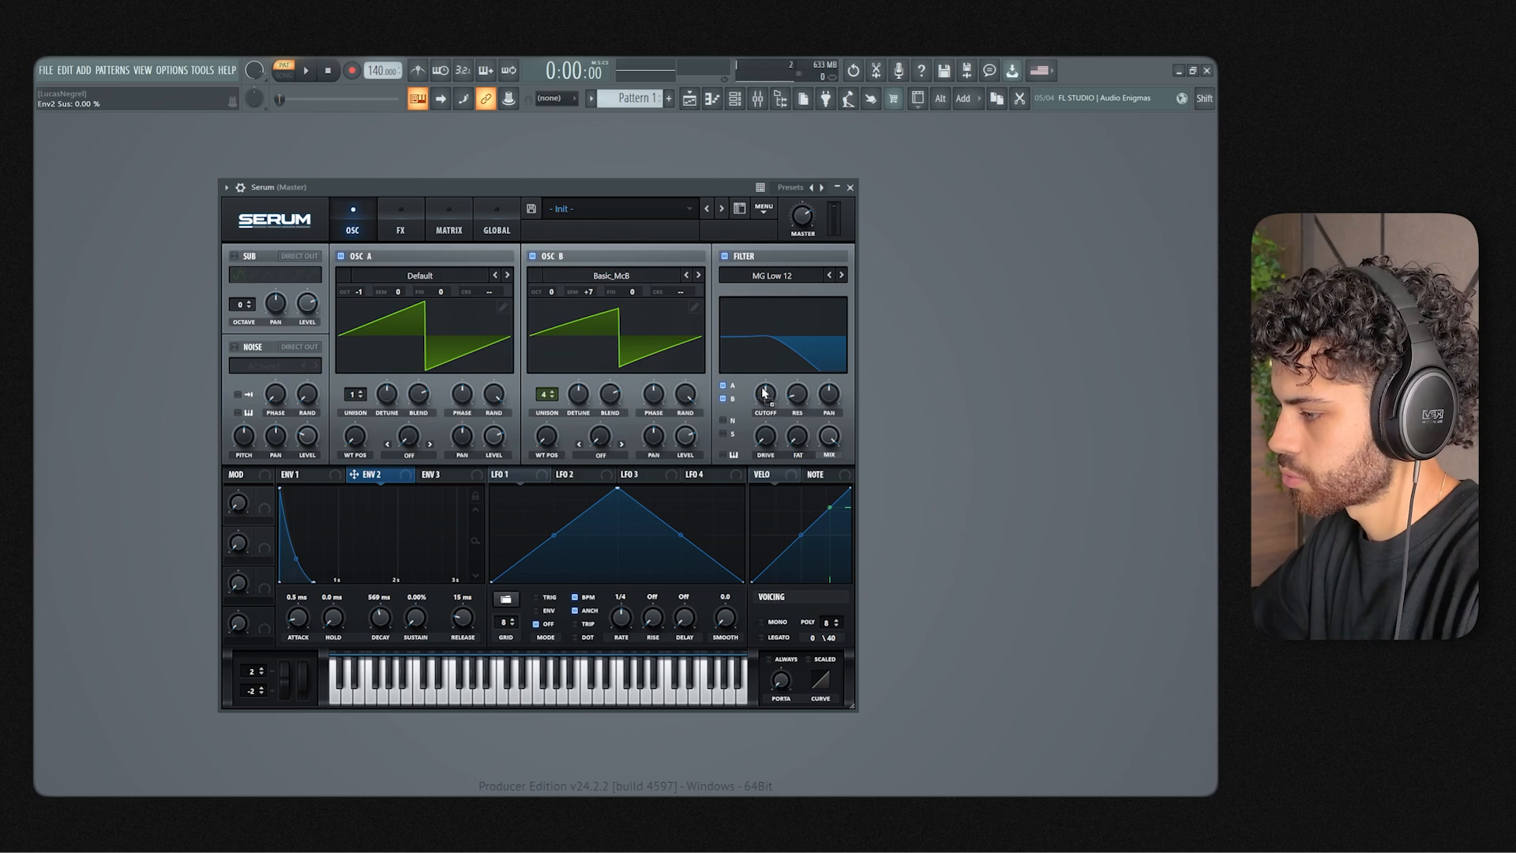
{"action": "left_click_drag", "start_coordinate": [763, 394], "coordinate": [764, 396]}
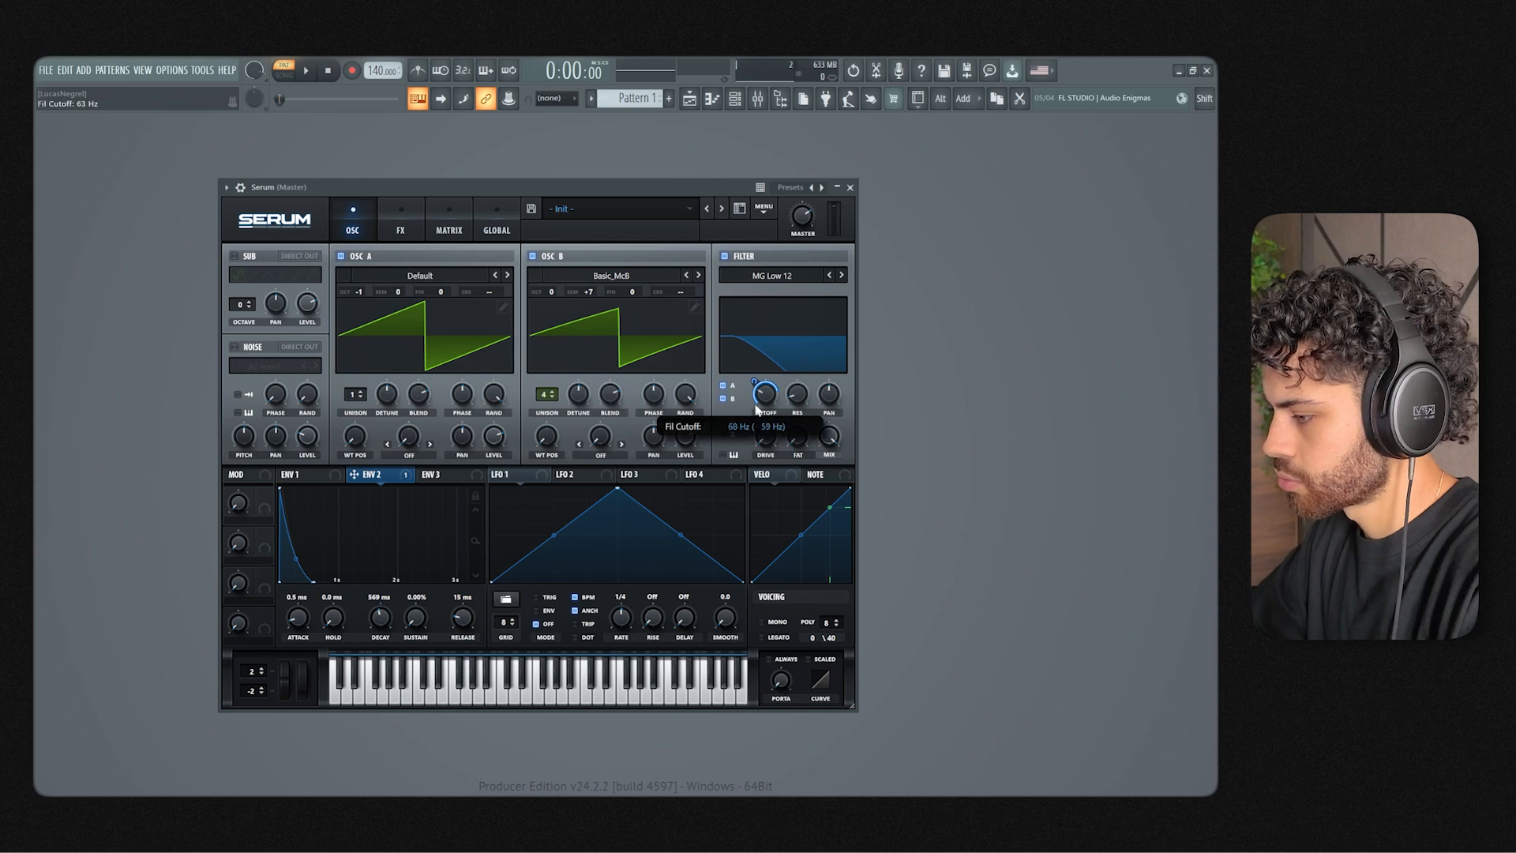
{"action": "key", "text": "space"}
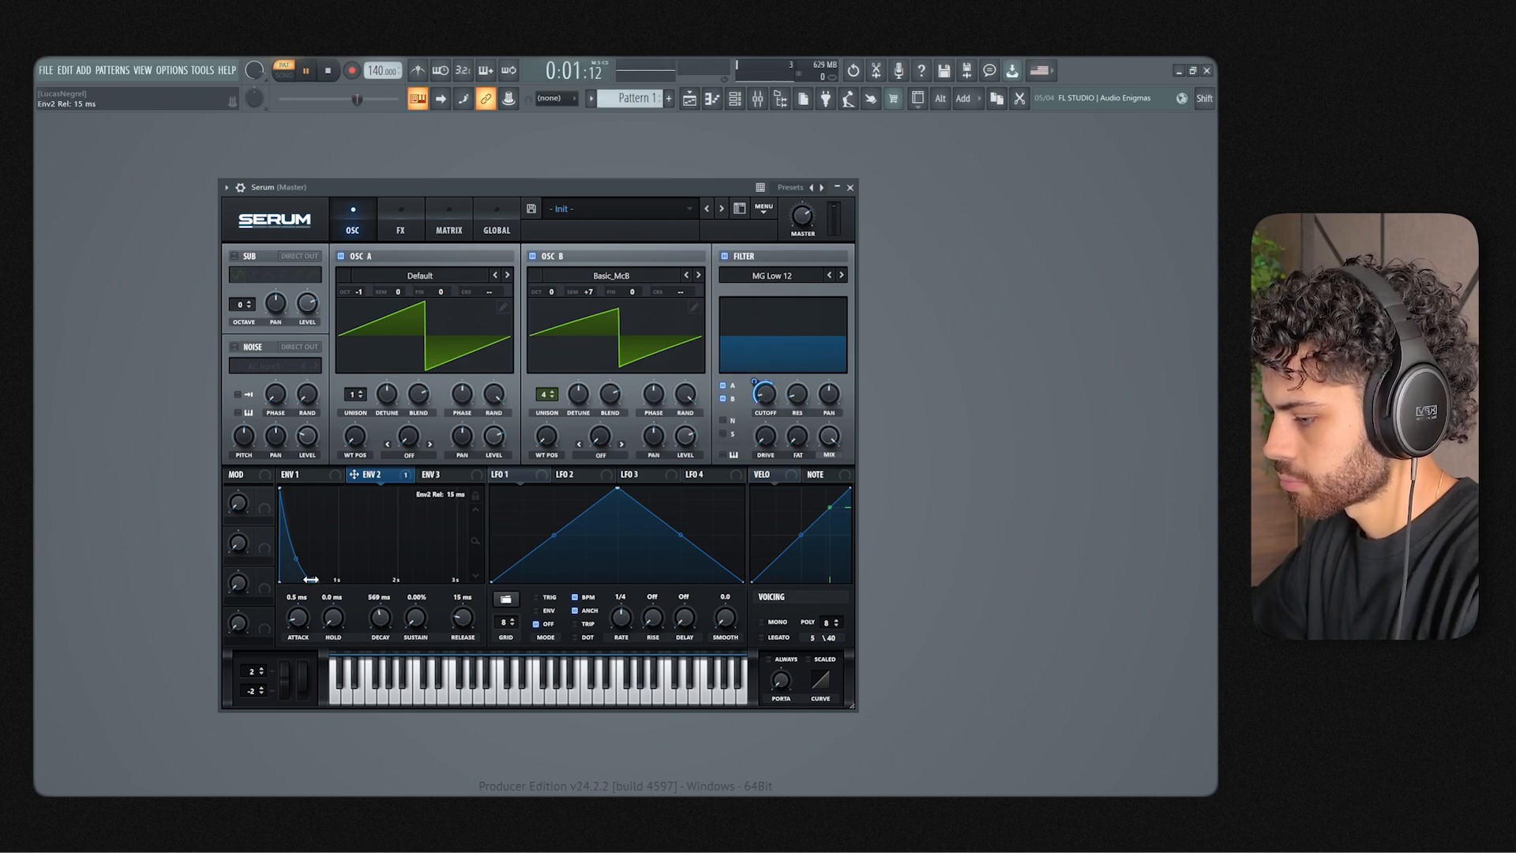
{"action": "mouse_move", "coordinate": [311, 582]}
{"action": "left_mouse_down"}
{"action": "mouse_move", "coordinate": [330, 586]}
{"action": "mouse_move", "coordinate": [297, 584]}
{"action": "mouse_move", "coordinate": [361, 599]}
{"action": "mouse_move", "coordinate": [318, 606]}
{"action": "left_mouse_up"}
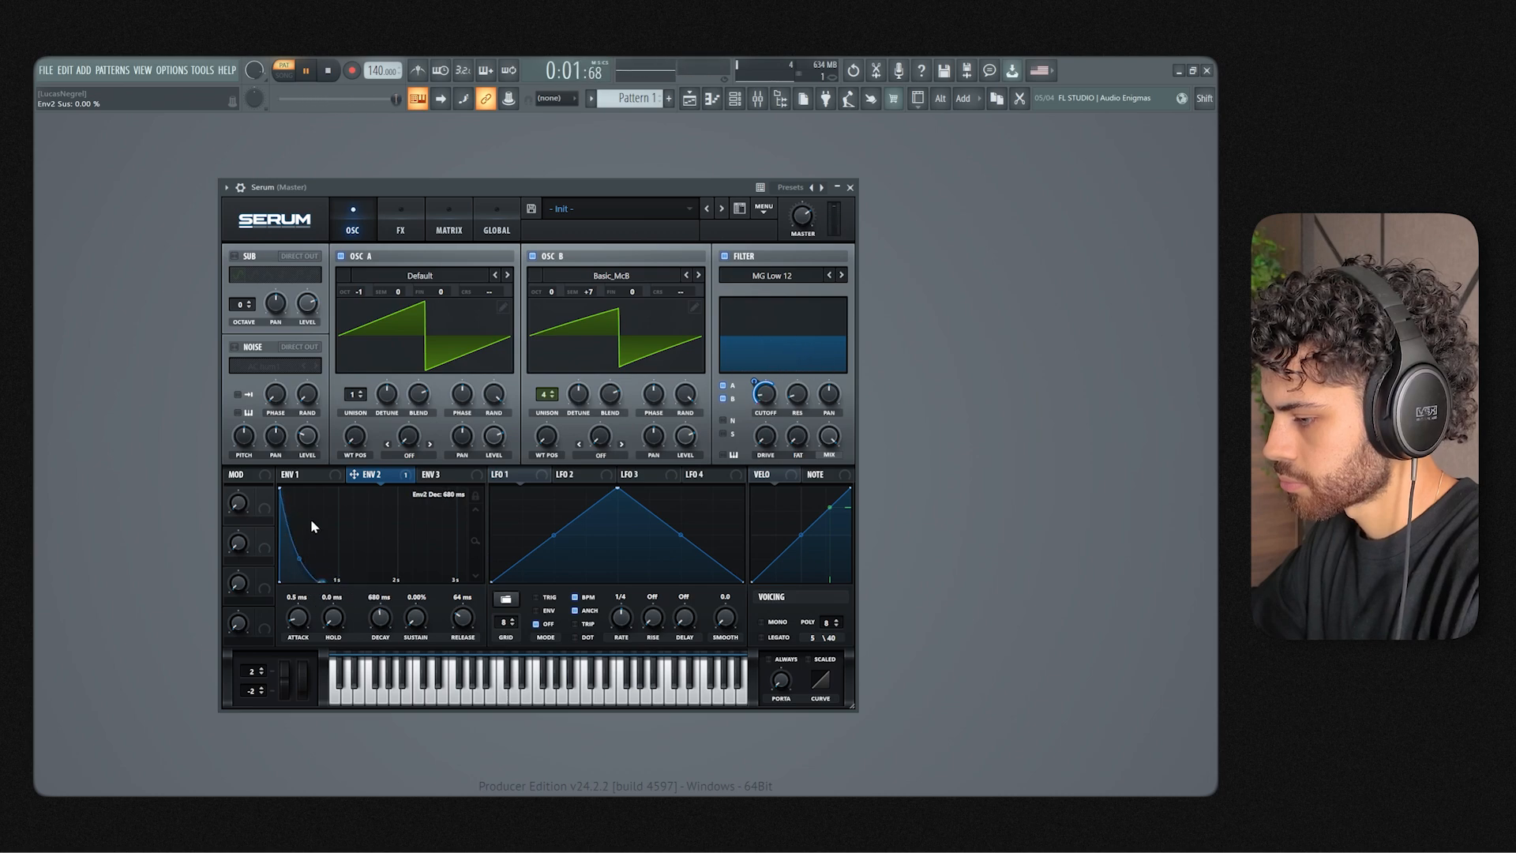
Step: Assign Macro 1 to oscillator B's level and audition the pattern
{"action": "left_click", "coordinate": [294, 474]}
{"action": "key", "text": "space"}
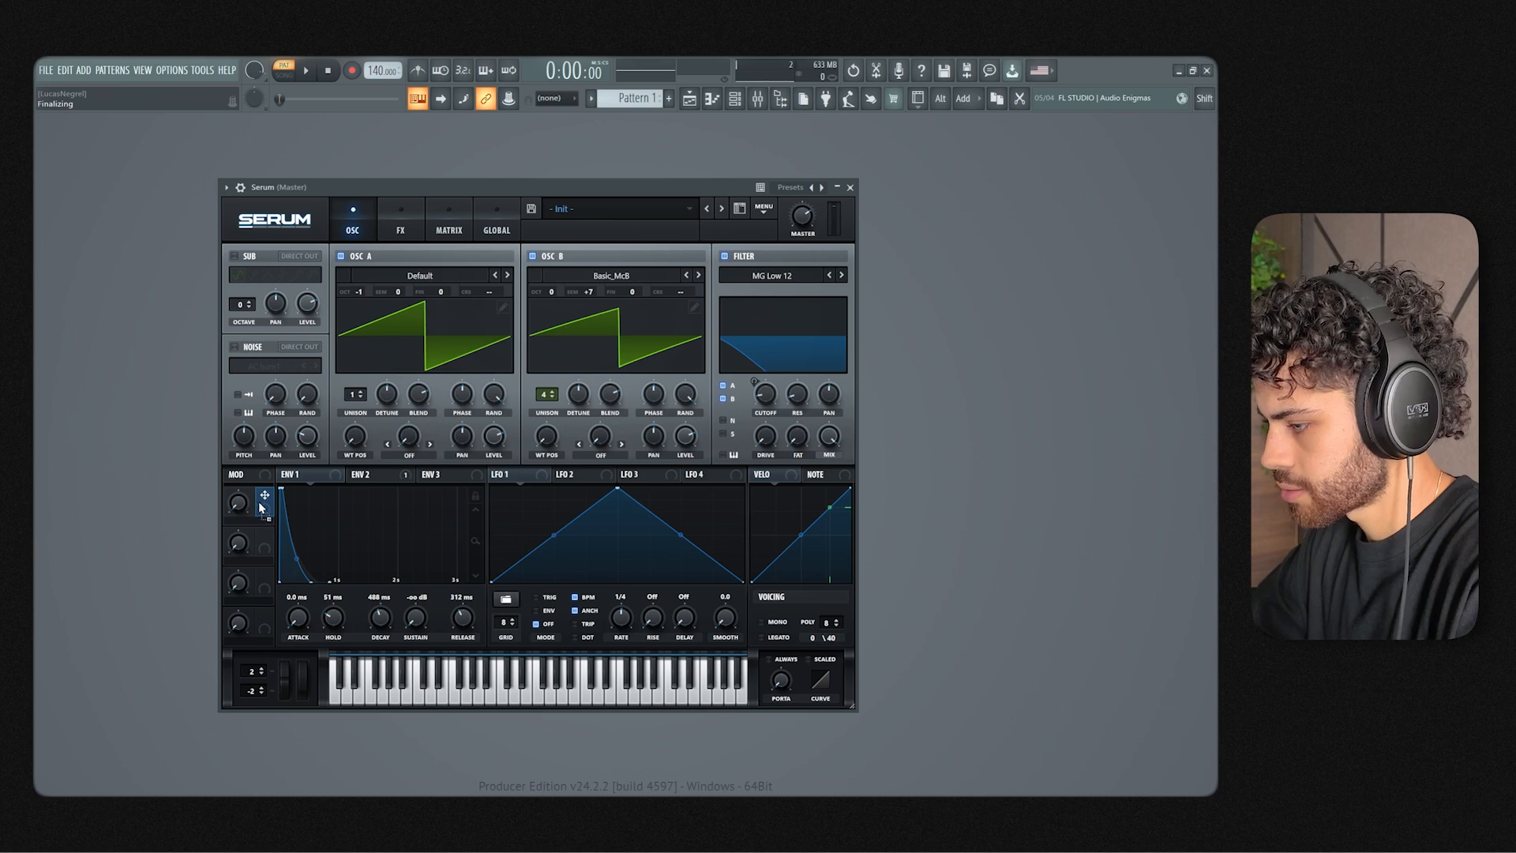
{"action": "key", "text": "space"}
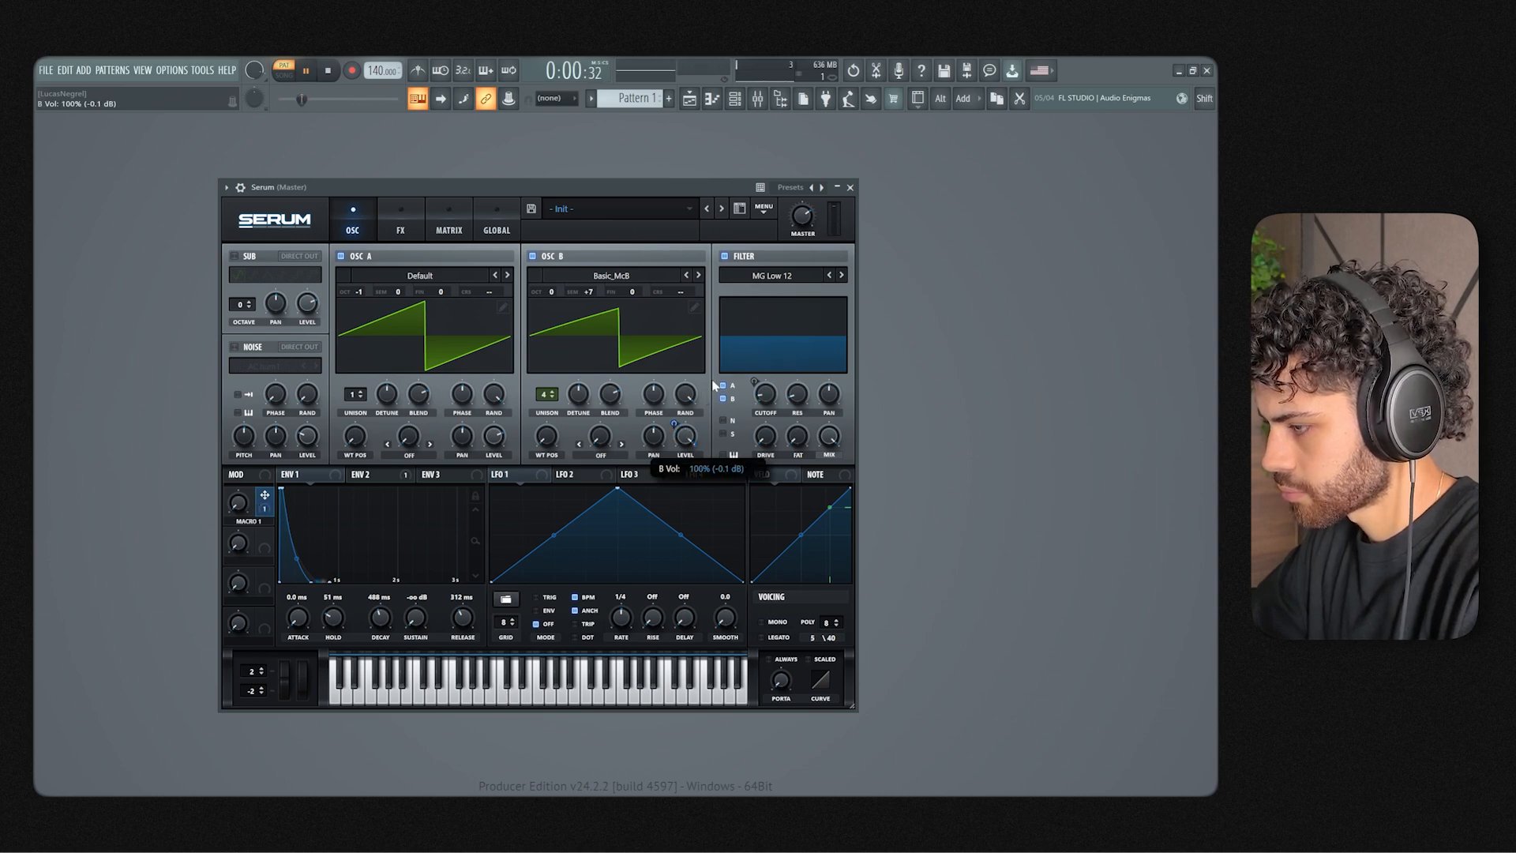
{"action": "key", "text": "space"}
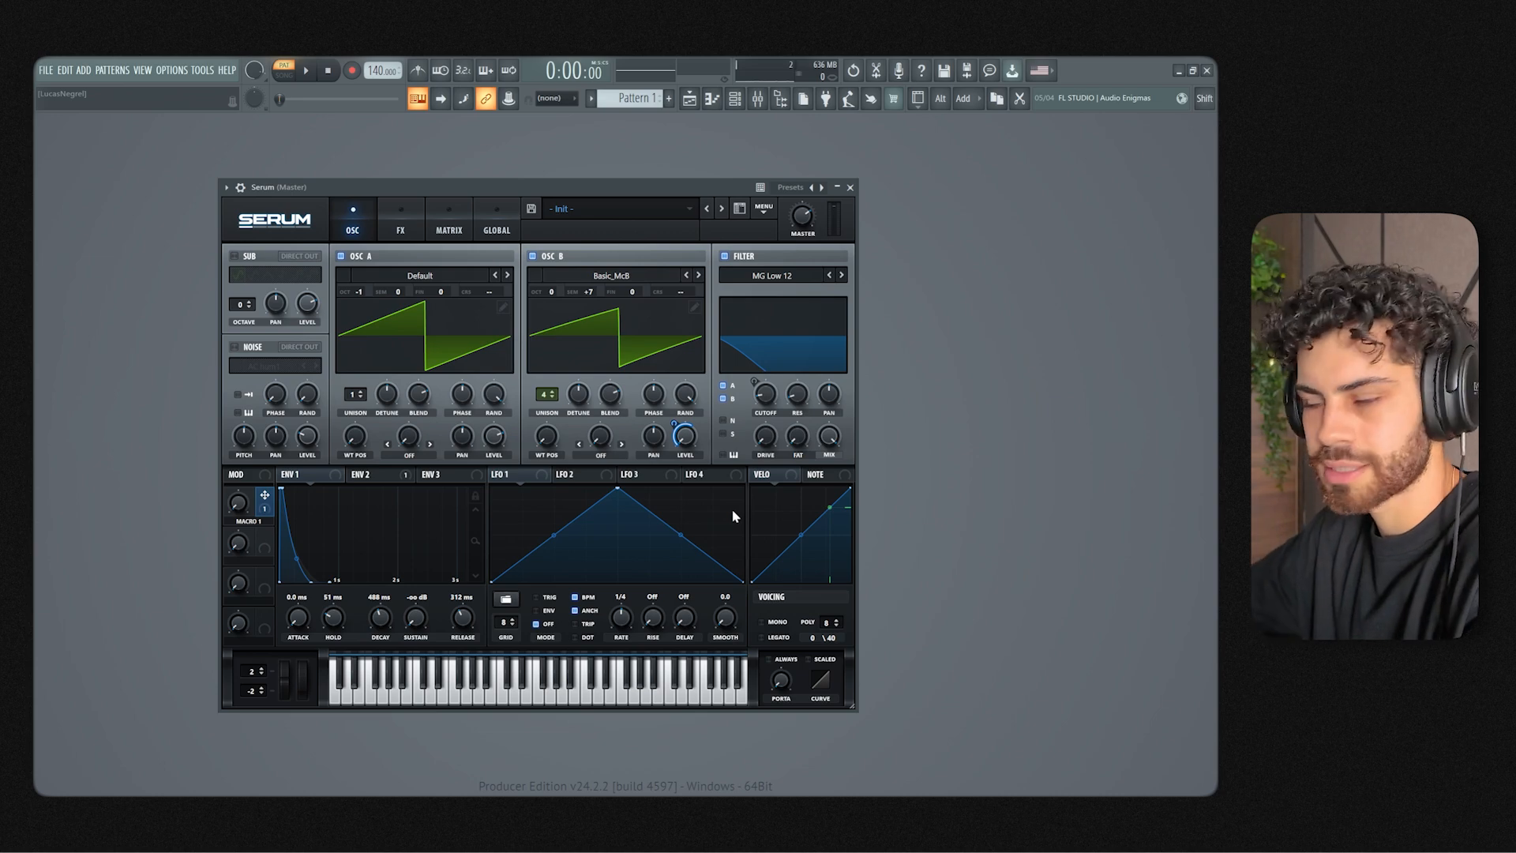
{"action": "left_click", "coordinate": [235, 346]}
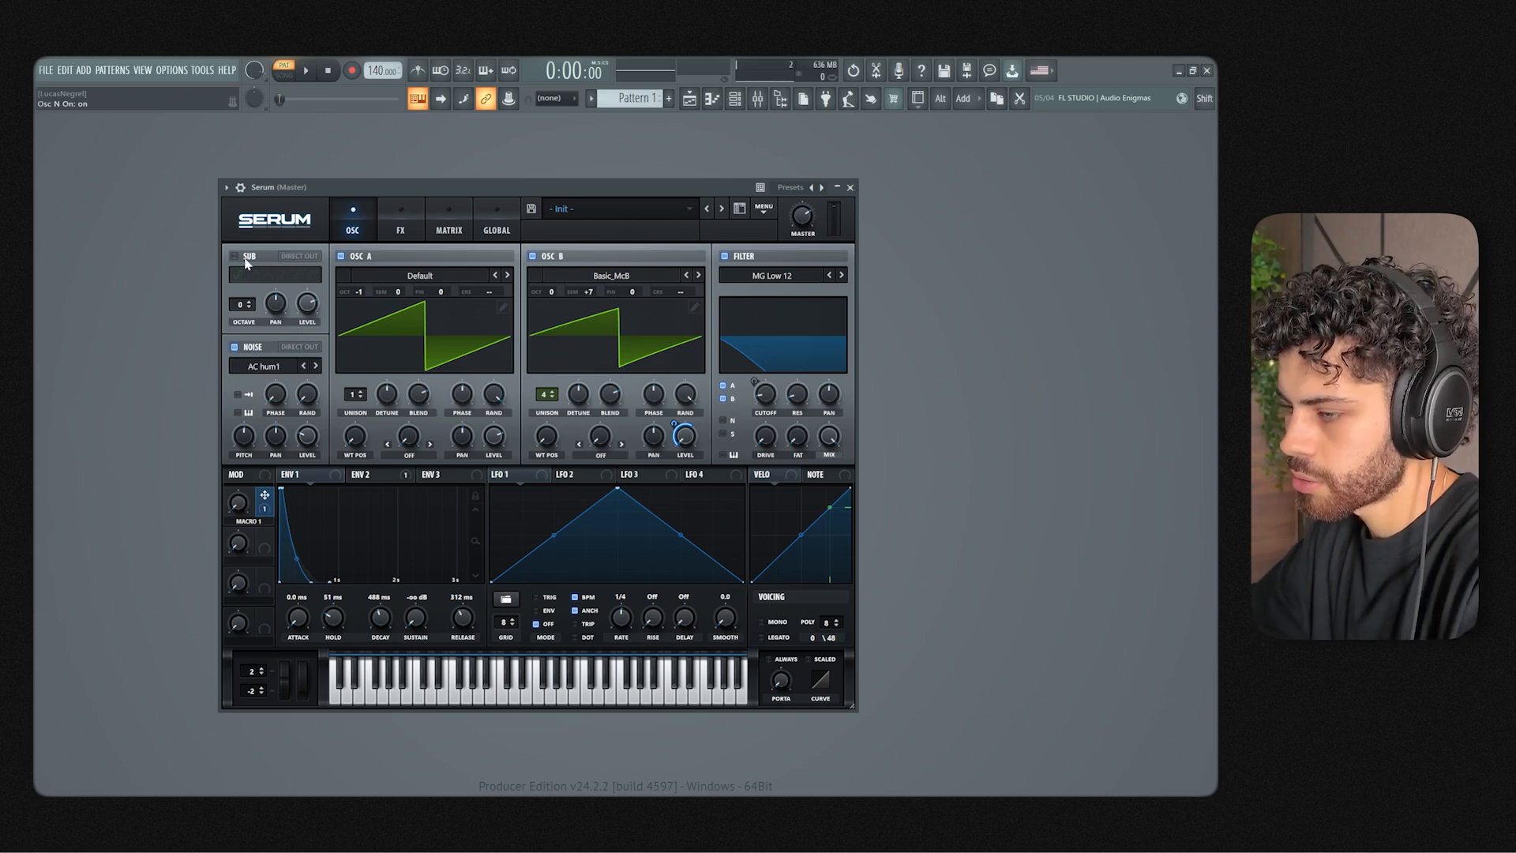
{"action": "left_click", "coordinate": [246, 259]}
{"action": "left_click", "coordinate": [252, 347]}
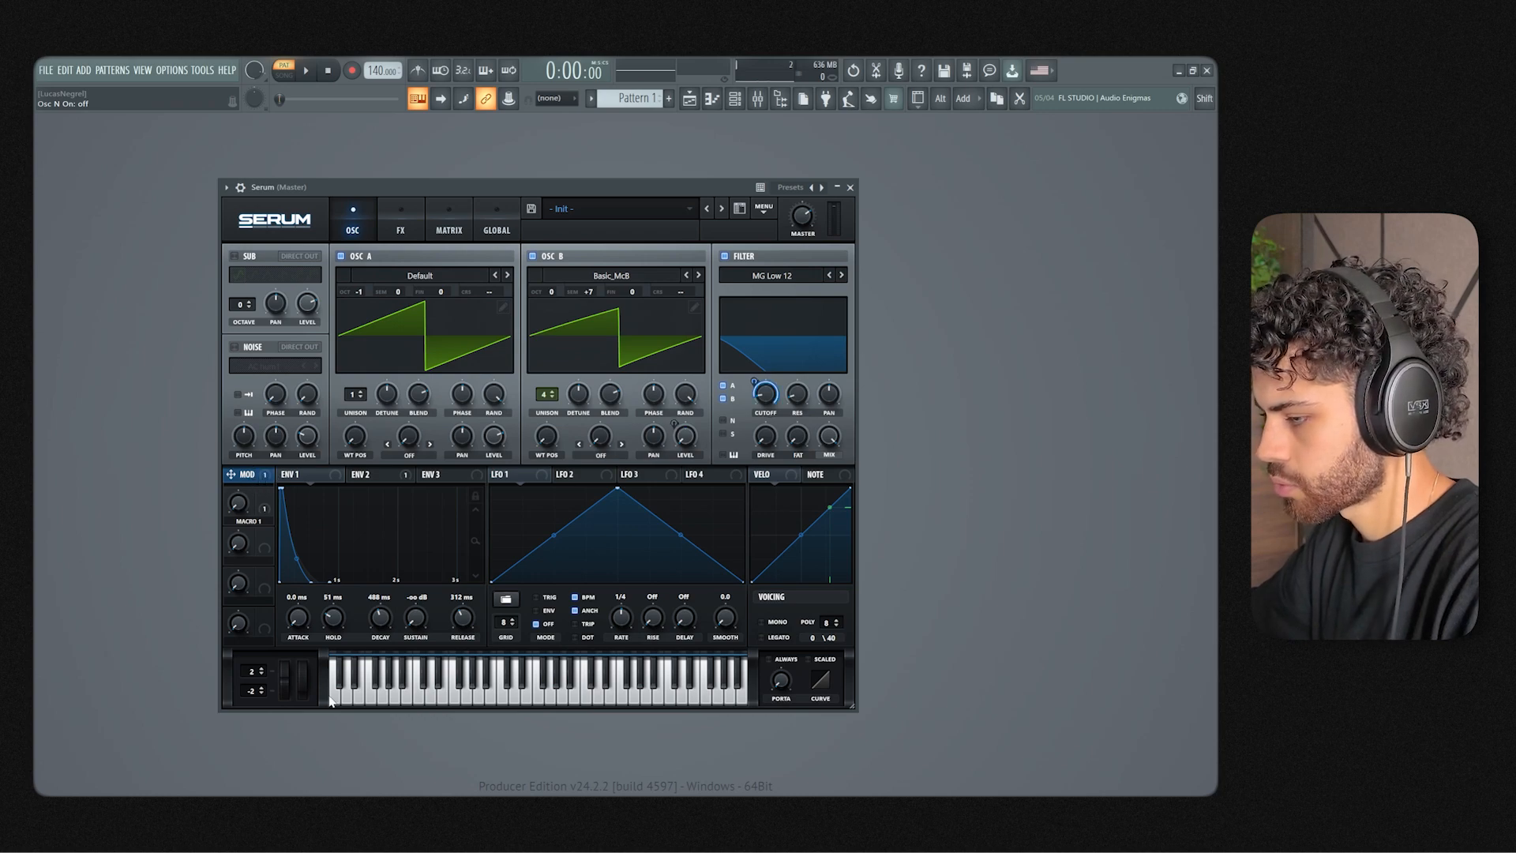
Step: Make the mod wheel modulate the filter cutoff and Envelope 1's decay, and undo the last noise oscillator switch
{"action": "left_click_drag", "start_coordinate": [439, 525], "coordinate": [377, 624]}
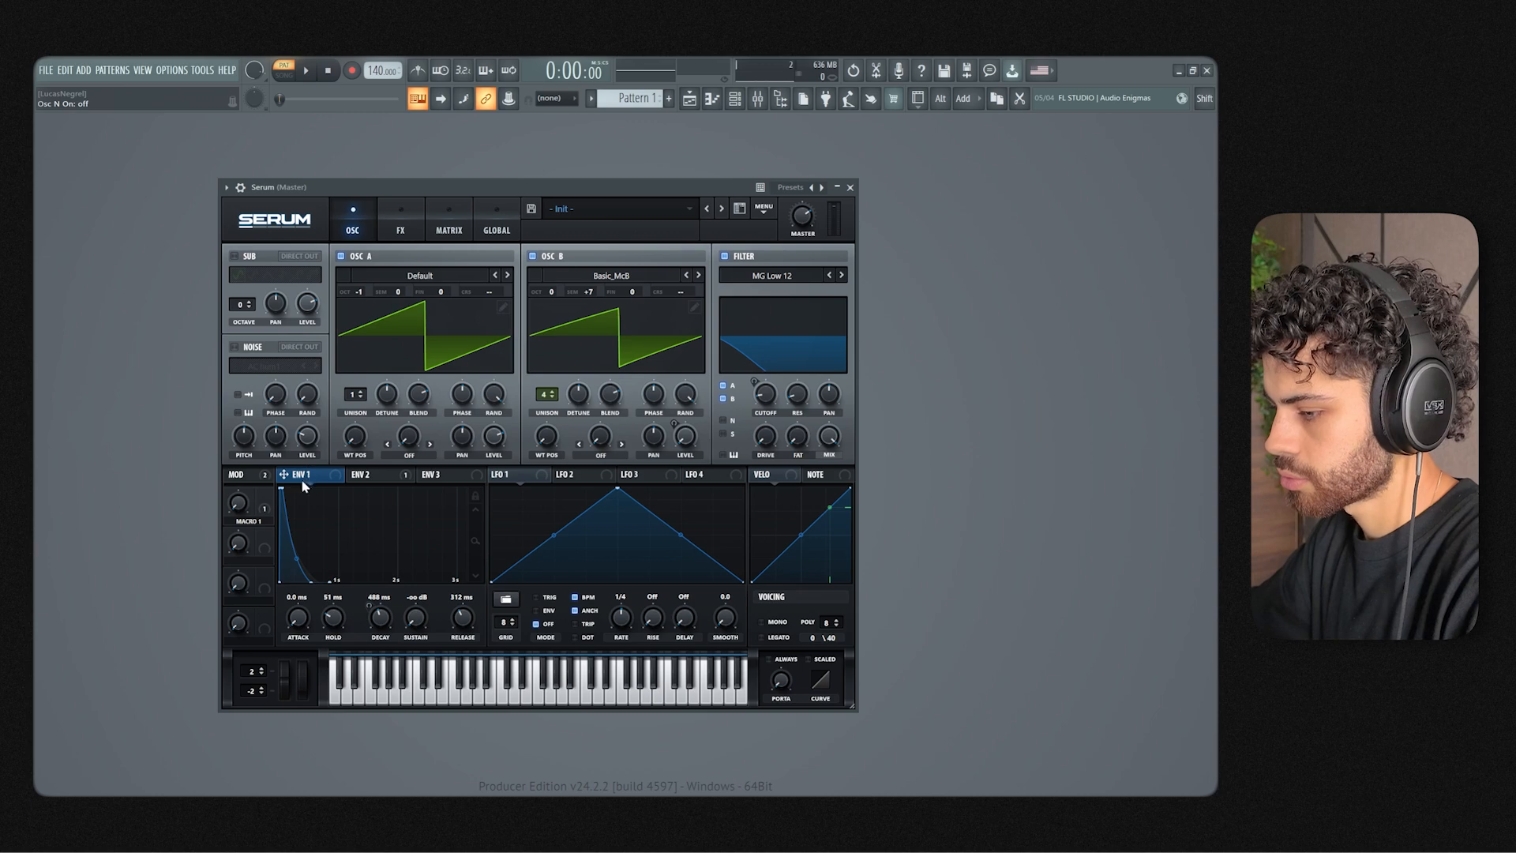
{"action": "key", "text": "ctrl+z"}
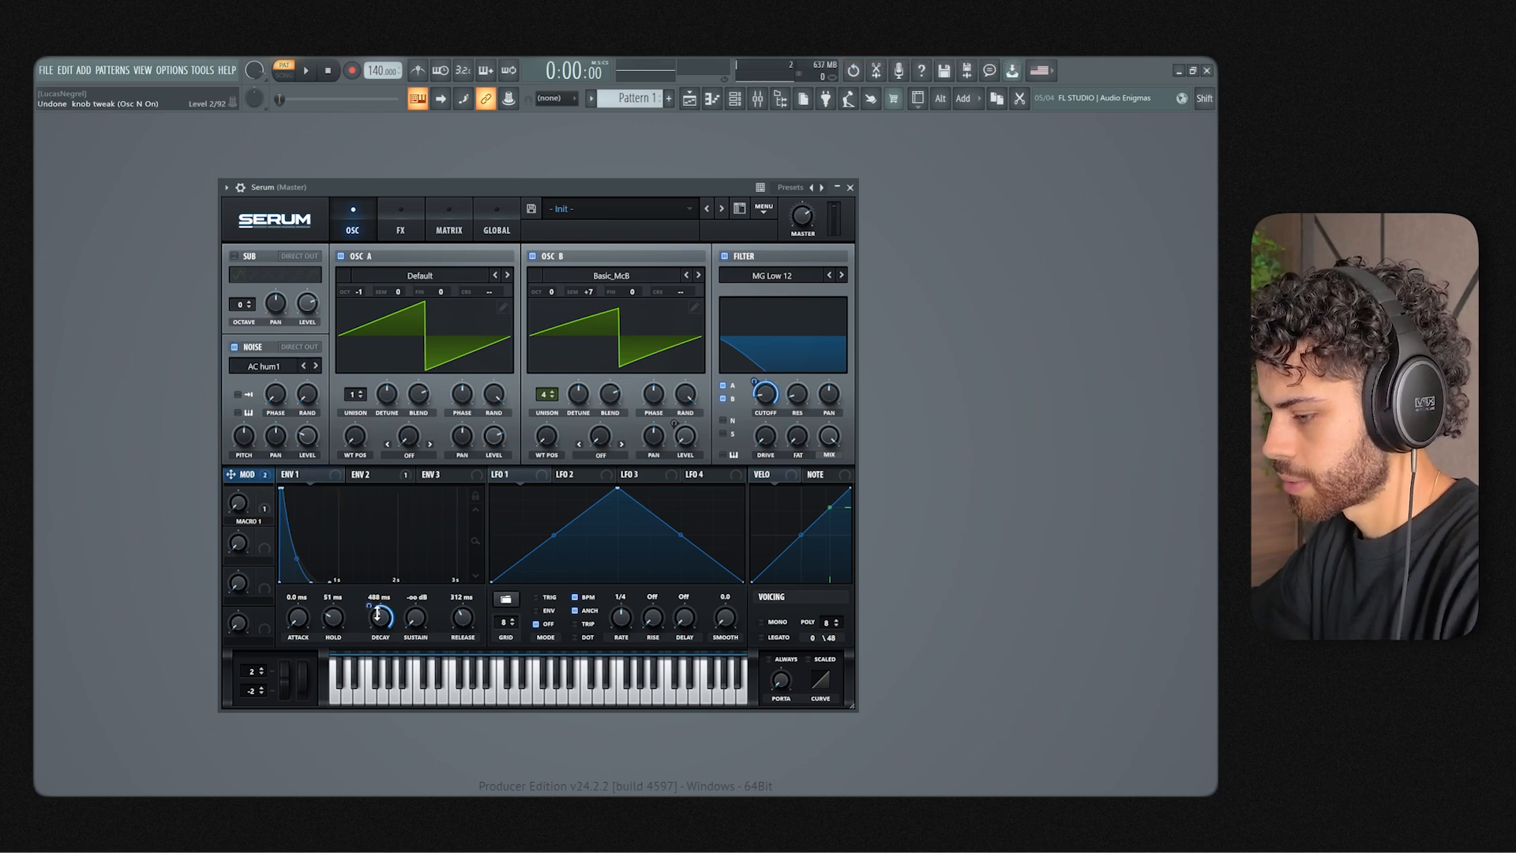
Step: Enable the EQ effect with its first band as a low cut at a lowered frequency, and assign Macro 2 to that frequency
{"action": "left_click", "coordinate": [419, 227]}
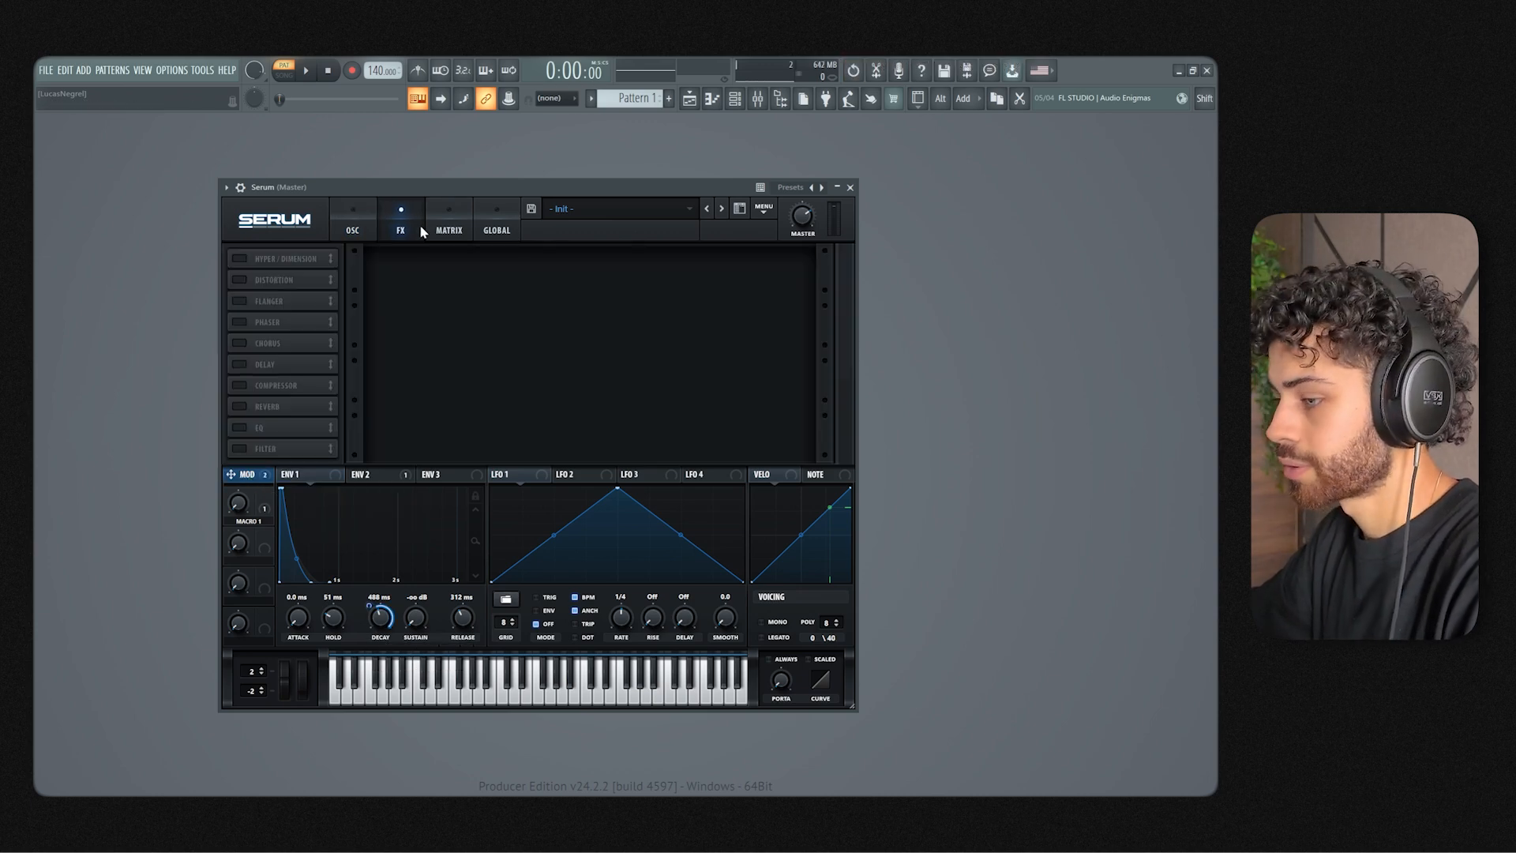
{"action": "left_click", "coordinate": [240, 428]}
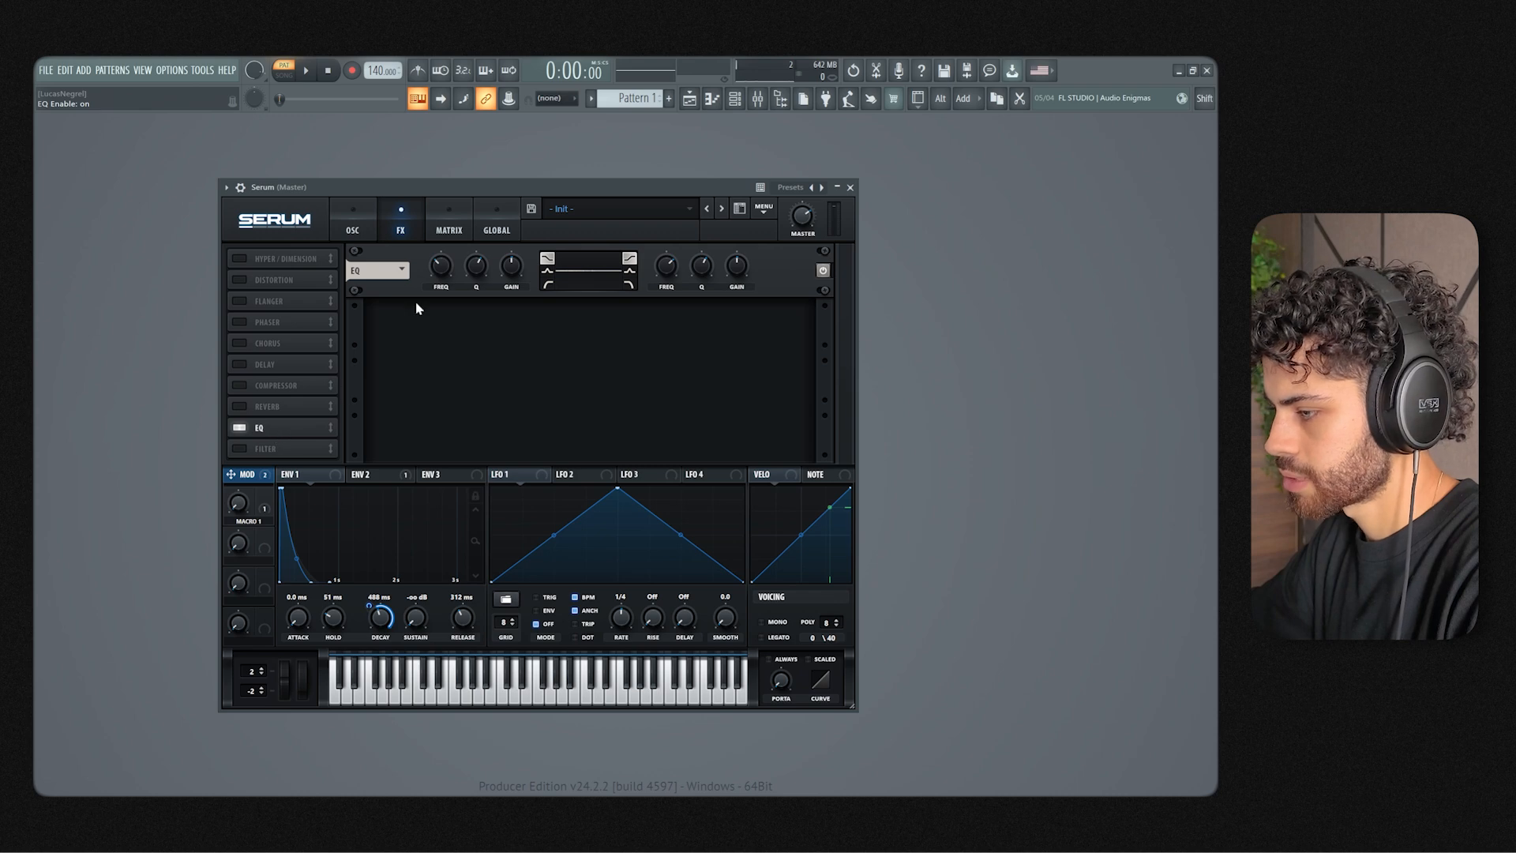
{"action": "left_click", "coordinate": [547, 285]}
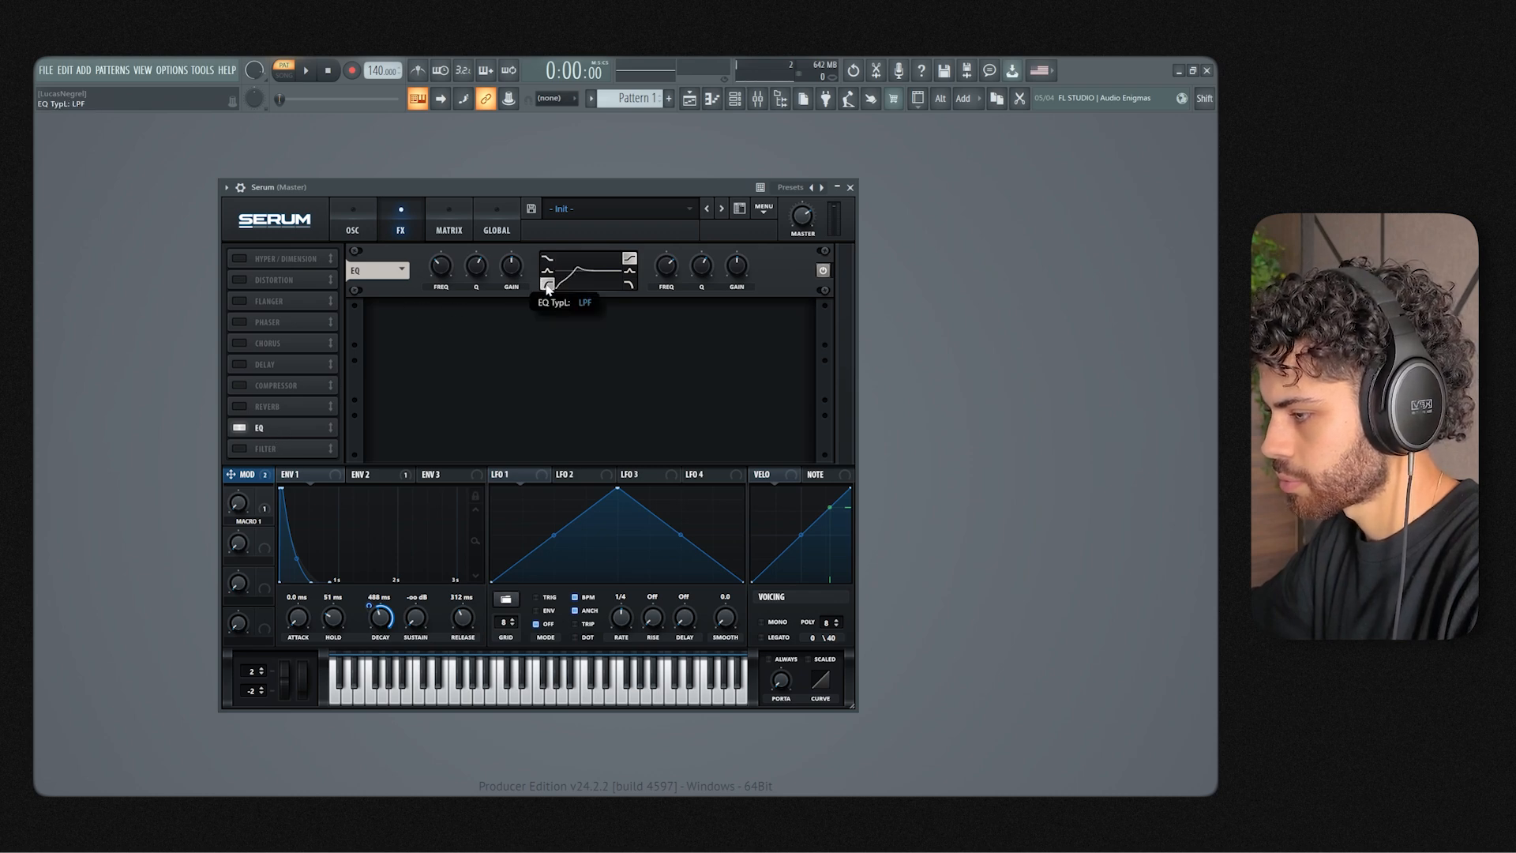
{"action": "left_click_drag", "start_coordinate": [476, 267], "coordinate": [431, 292]}
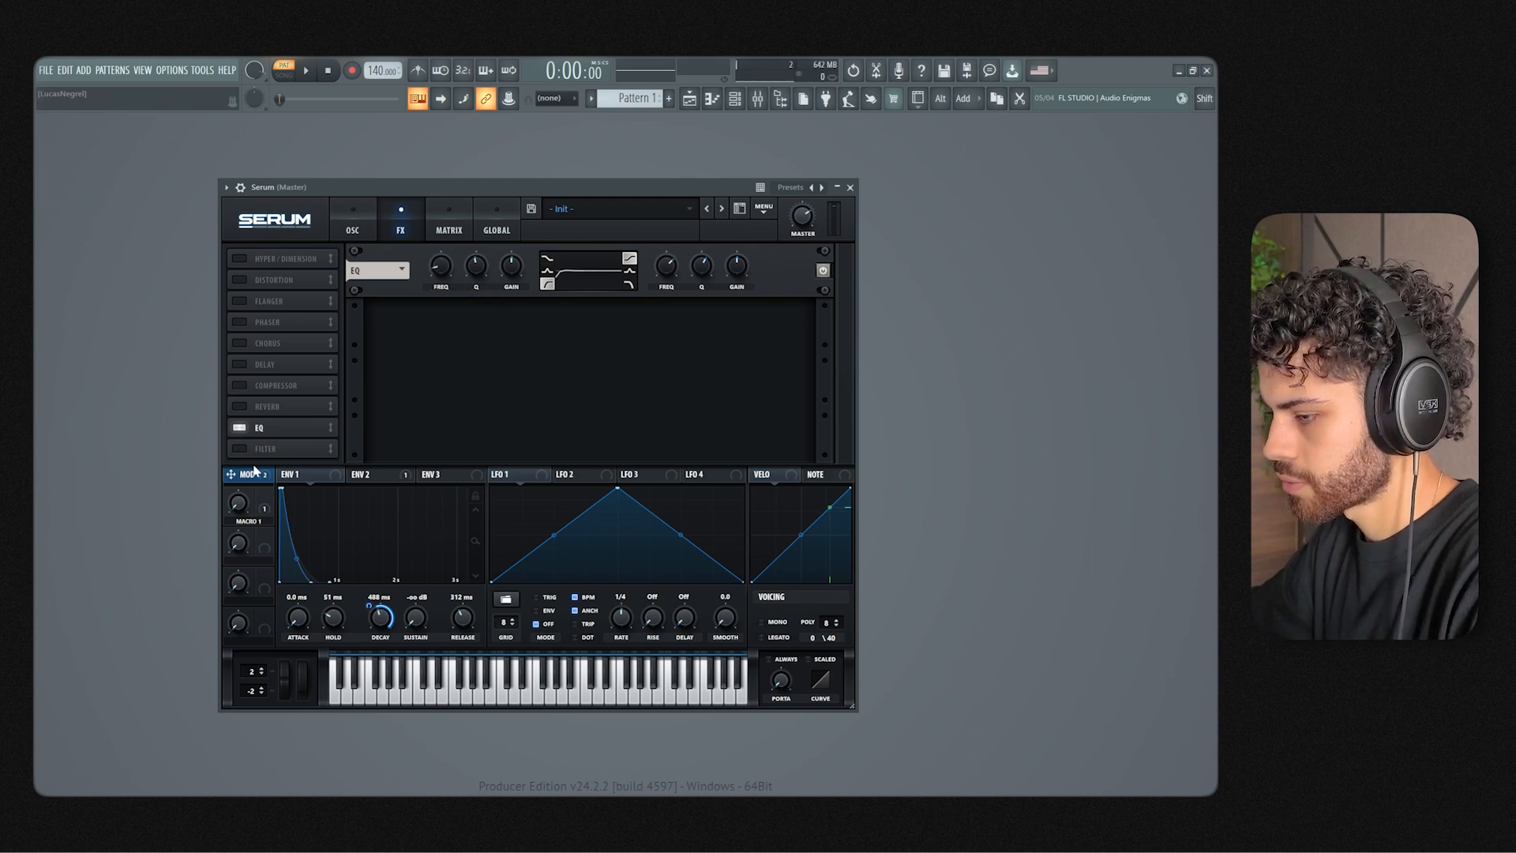
{"action": "mouse_move", "coordinate": [255, 561]}
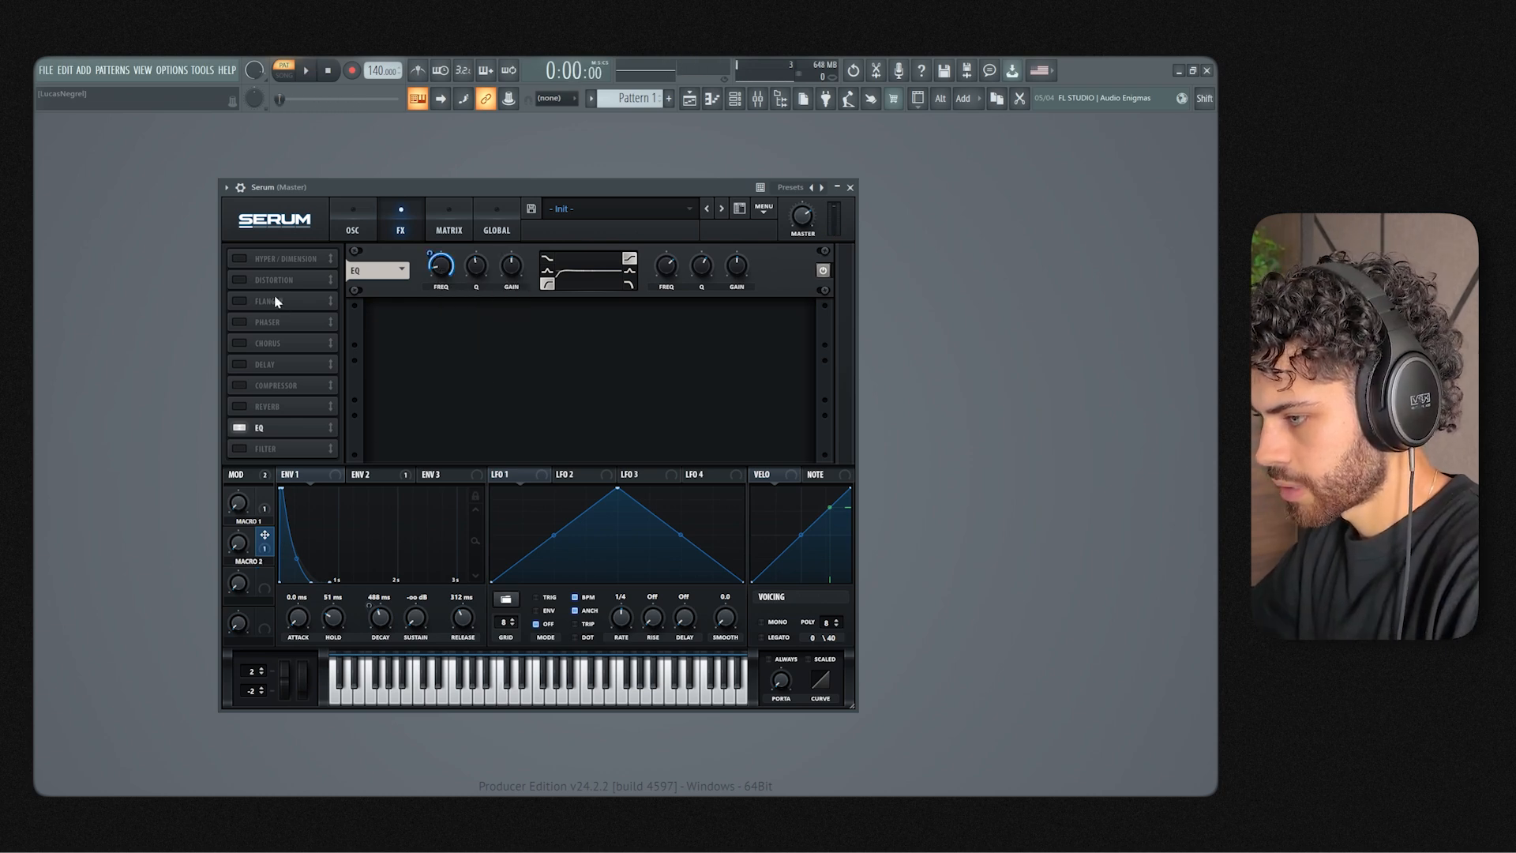
Step: Enable the Hyper/Dimension effect and set Hyper to 3 unison voices and a 16% mix during playback
{"action": "left_click", "coordinate": [241, 261]}
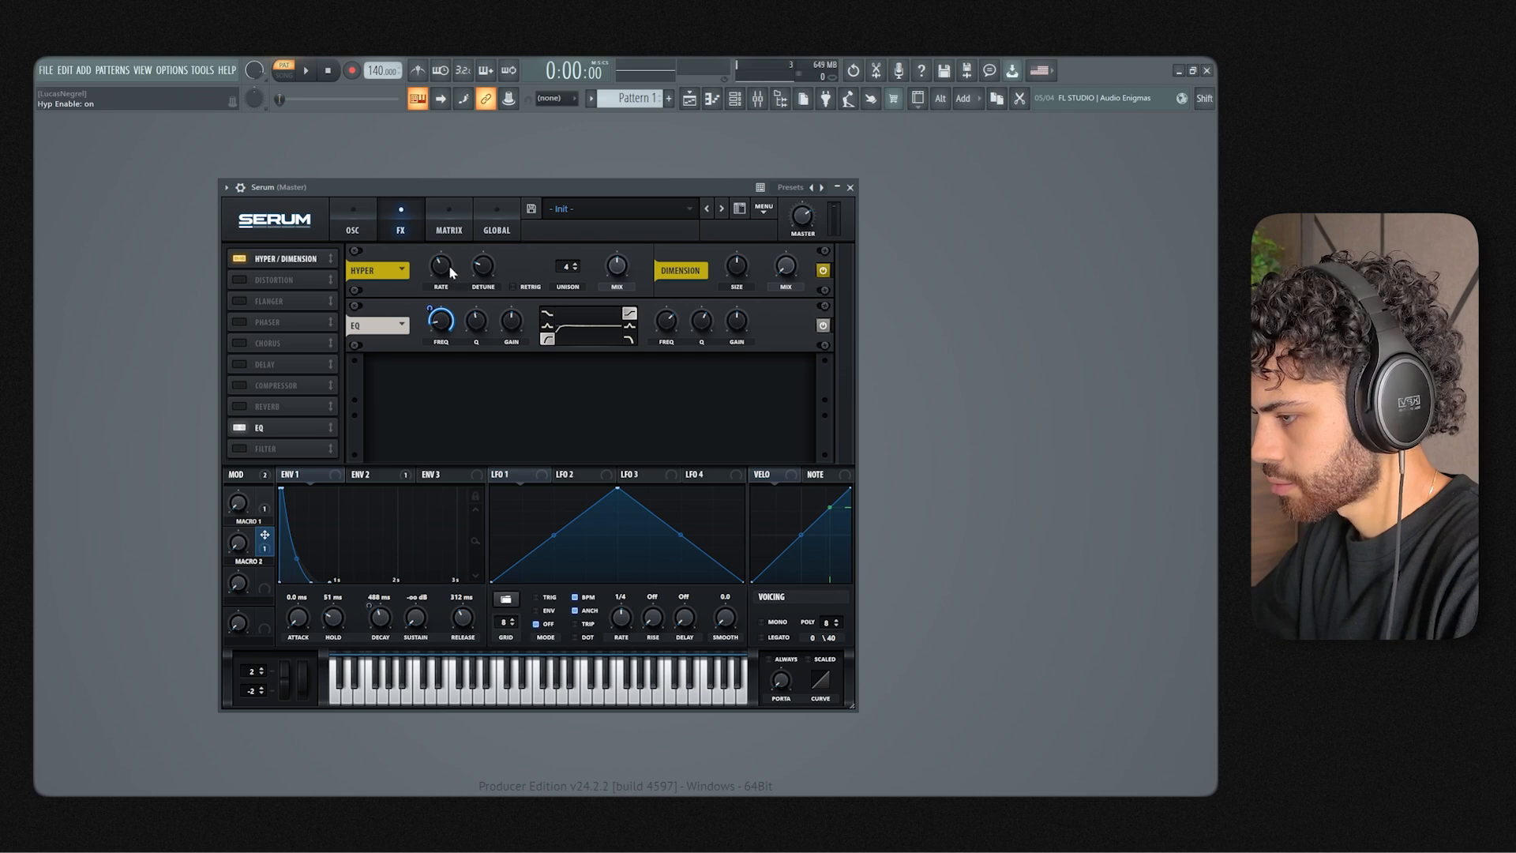
{"action": "key", "text": "space"}
{"action": "scroll", "coordinate": [568, 267], "scroll_direction": "down", "scroll_amount": 1}
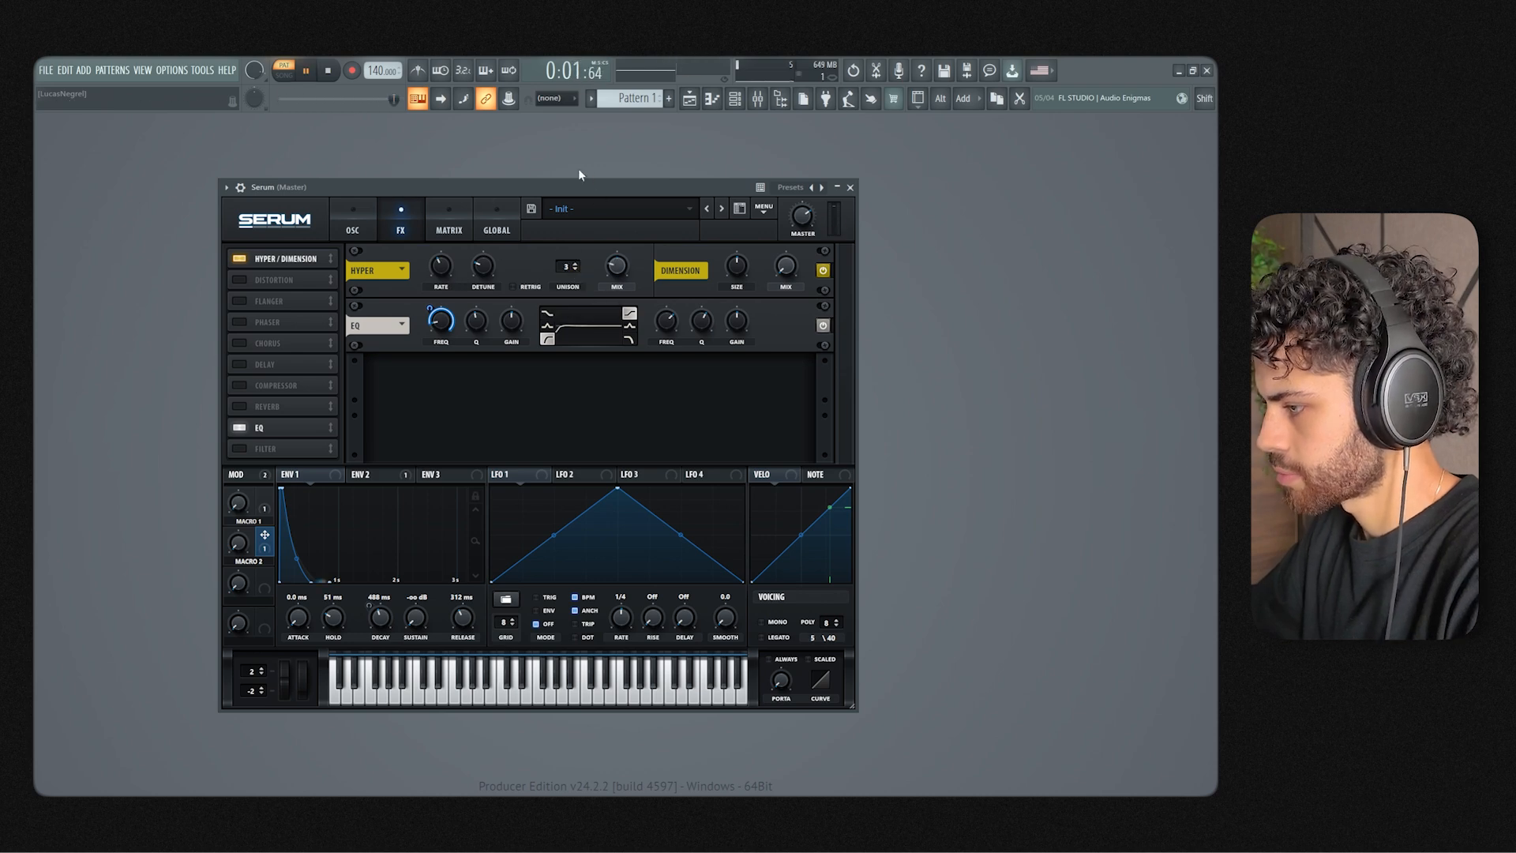
{"action": "left_click_drag", "start_coordinate": [579, 187], "coordinate": [580, 148]}
{"action": "mouse_move", "coordinate": [619, 232]}
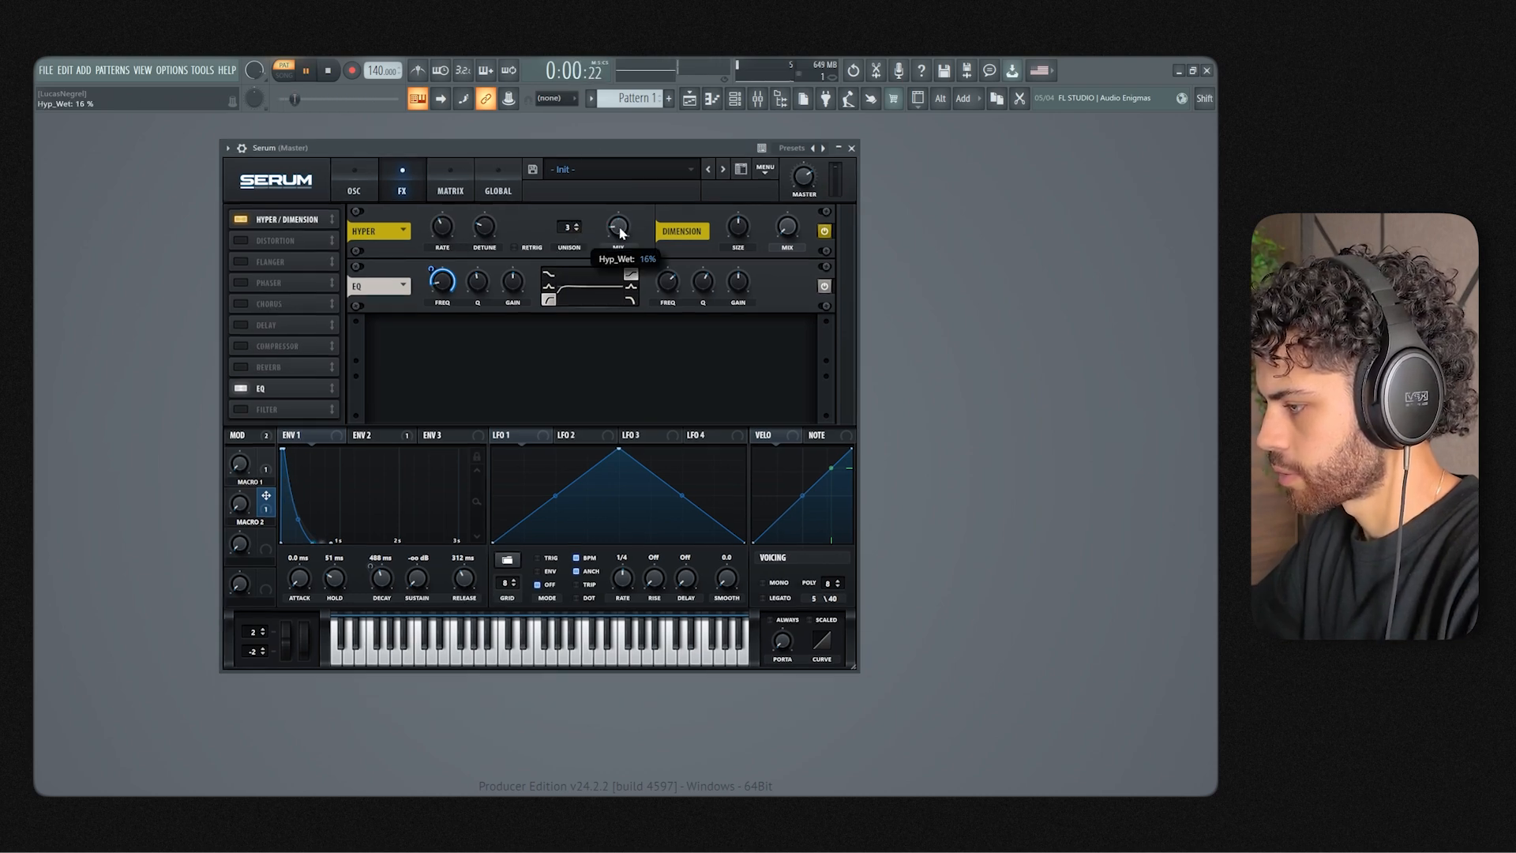
{"action": "key", "text": "space"}
Step: Enable the reverb effect in Hall mode with its low cut at 48%
{"action": "left_click", "coordinate": [241, 367]}
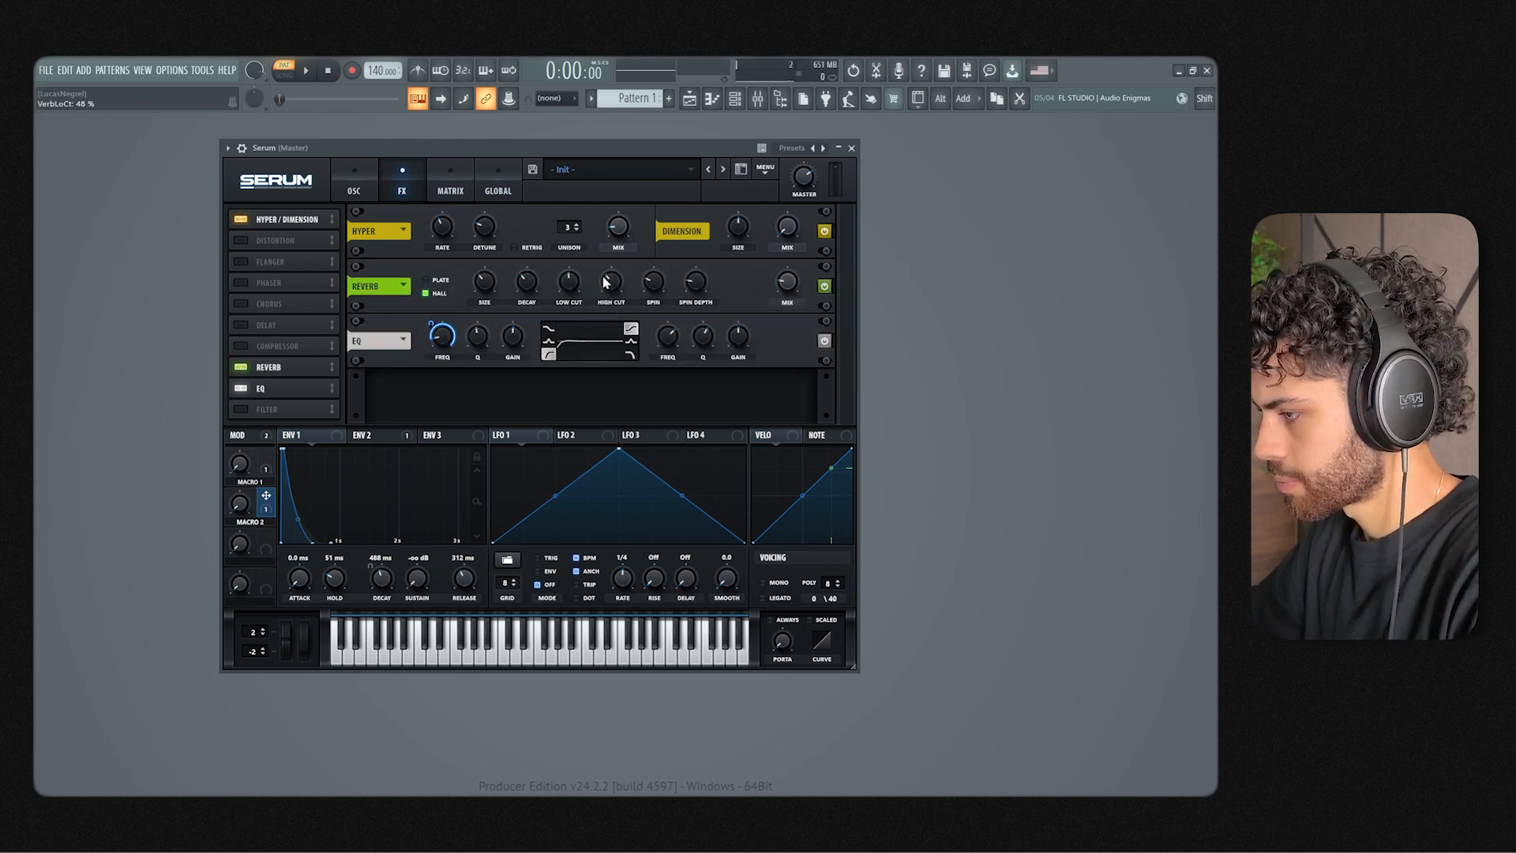
{"action": "mouse_move", "coordinate": [777, 289]}
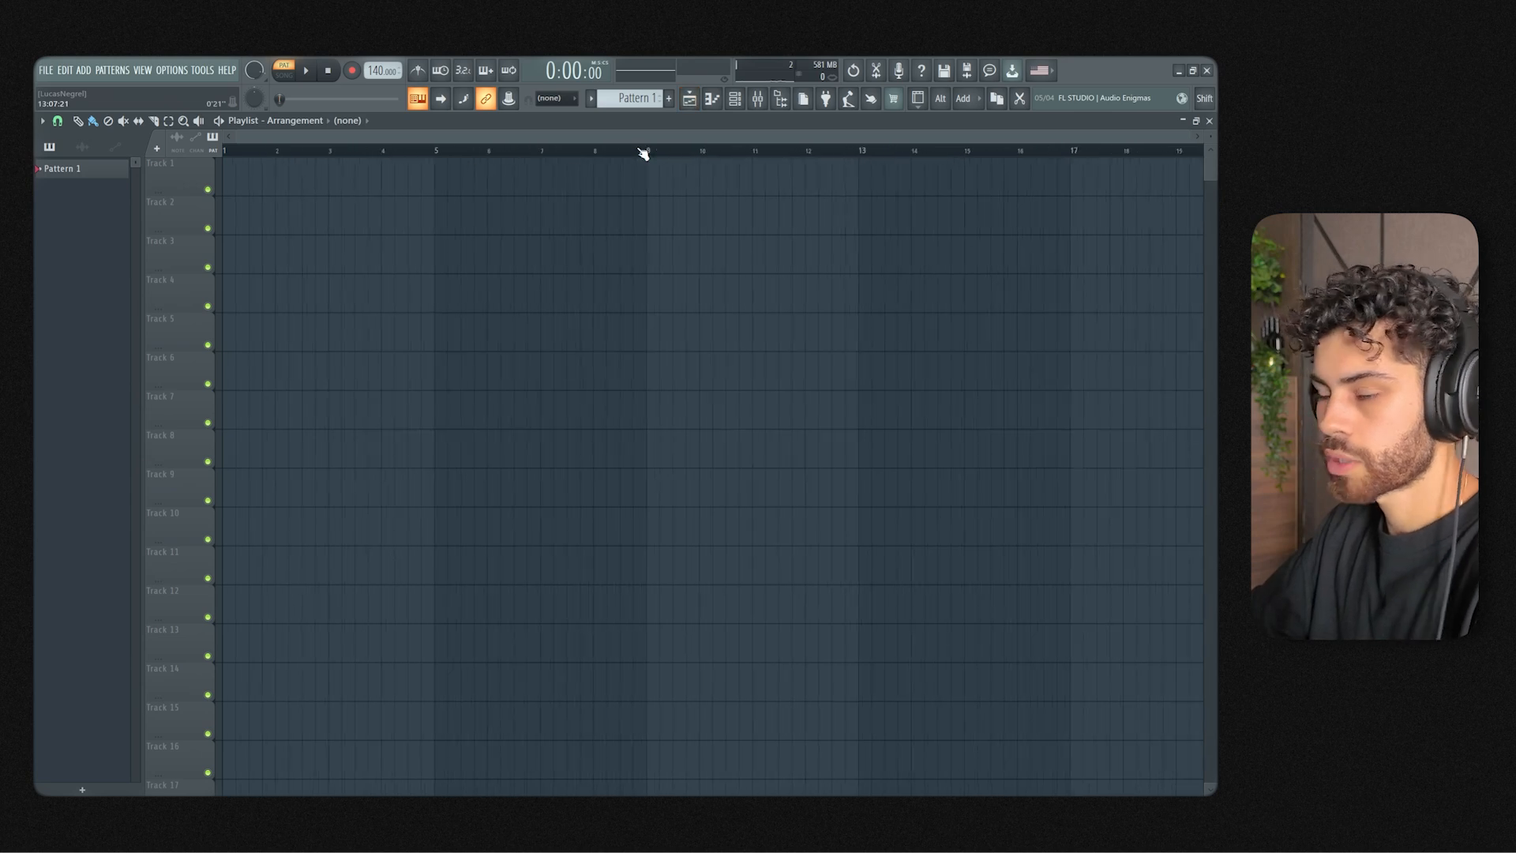
Step: Open the channel rack in the empty project and play test notes on the Serum channel
{"action": "scroll", "coordinate": [642, 153], "scroll_direction": "up", "scroll_amount": 1}
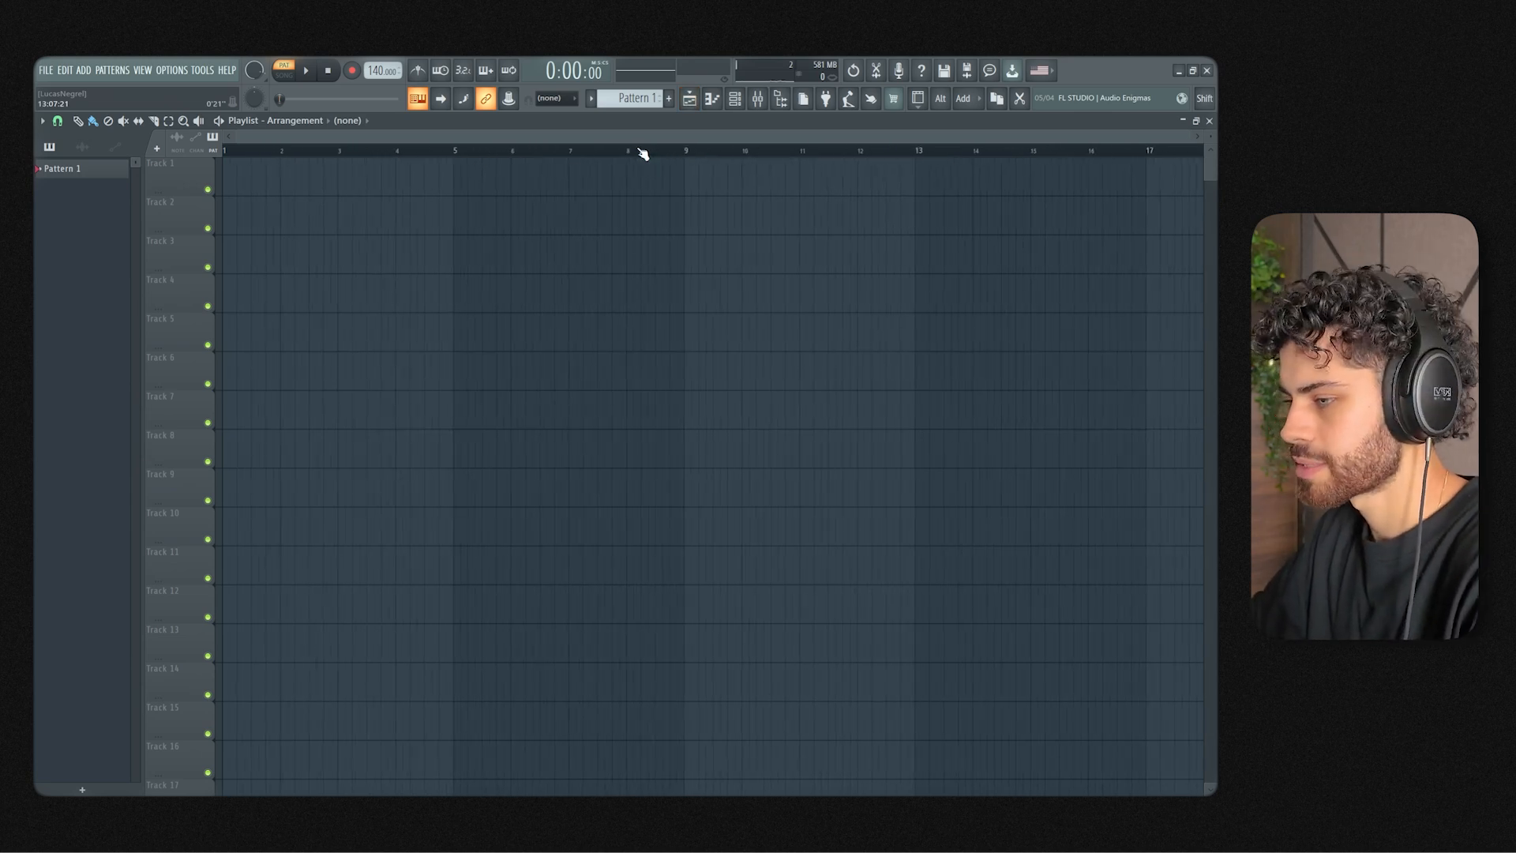
{"action": "left_click", "coordinate": [733, 99]}
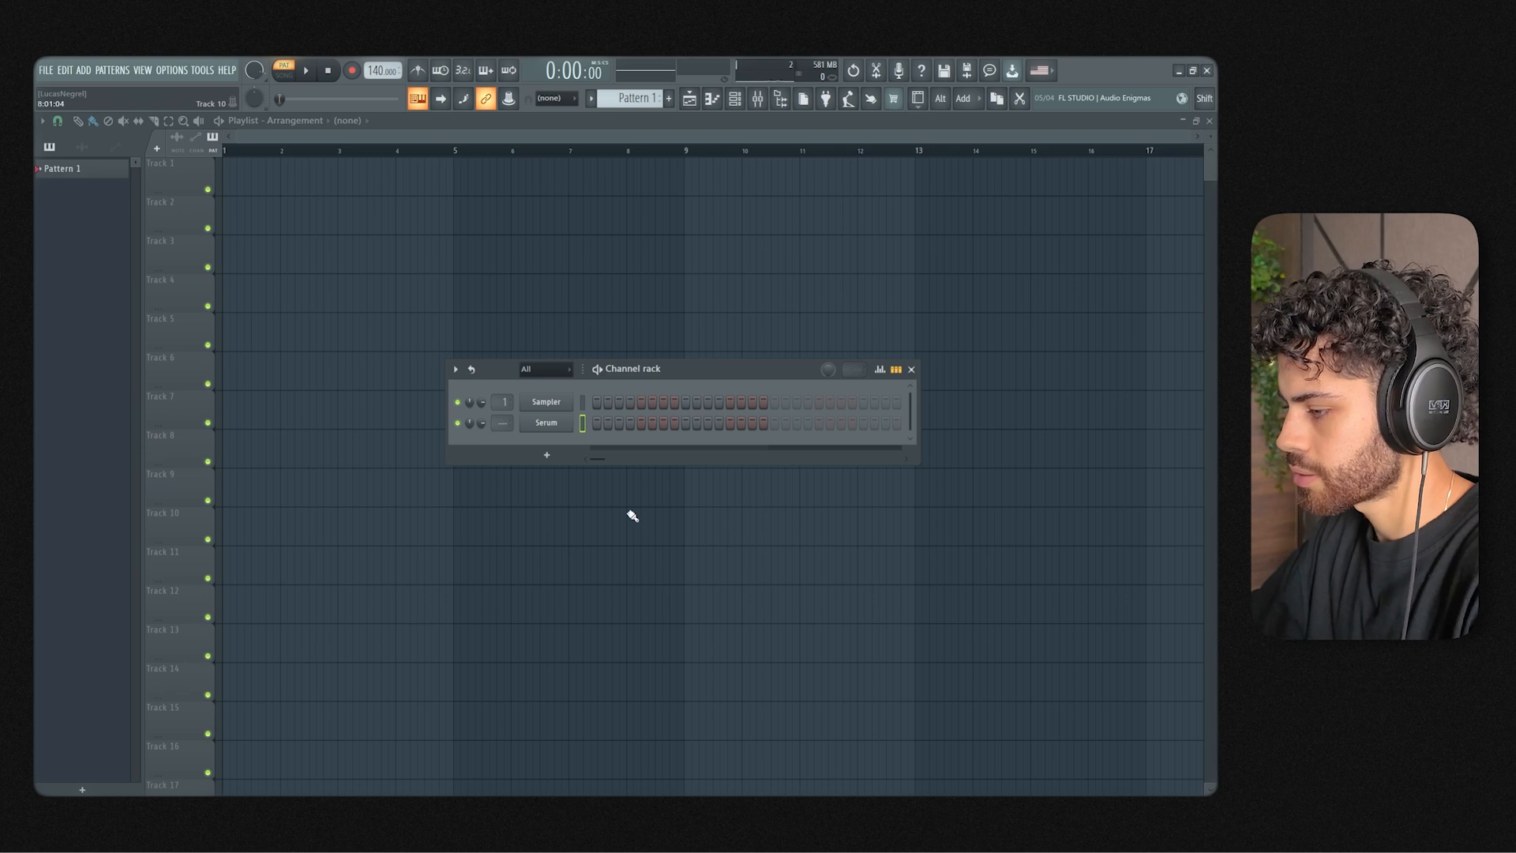
{"action": "key", "text": "c"}
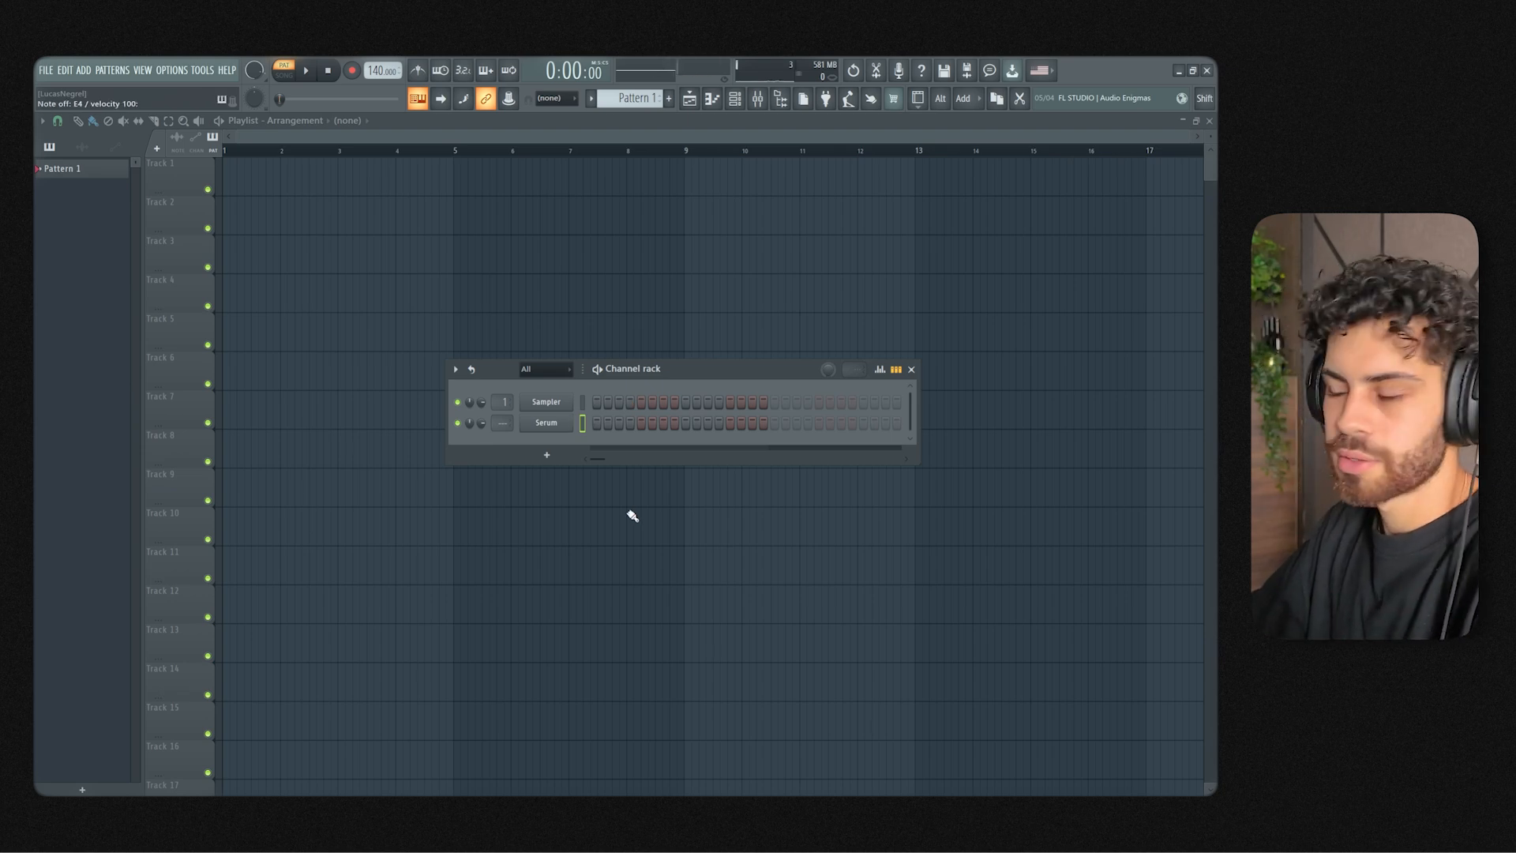
{"action": "key", "text": "F6"}
Step: Audition the vocal clip on Track 4 from its start at bar 5
{"action": "scroll", "coordinate": [372, 154], "scroll_direction": "up", "scroll_amount": 3}
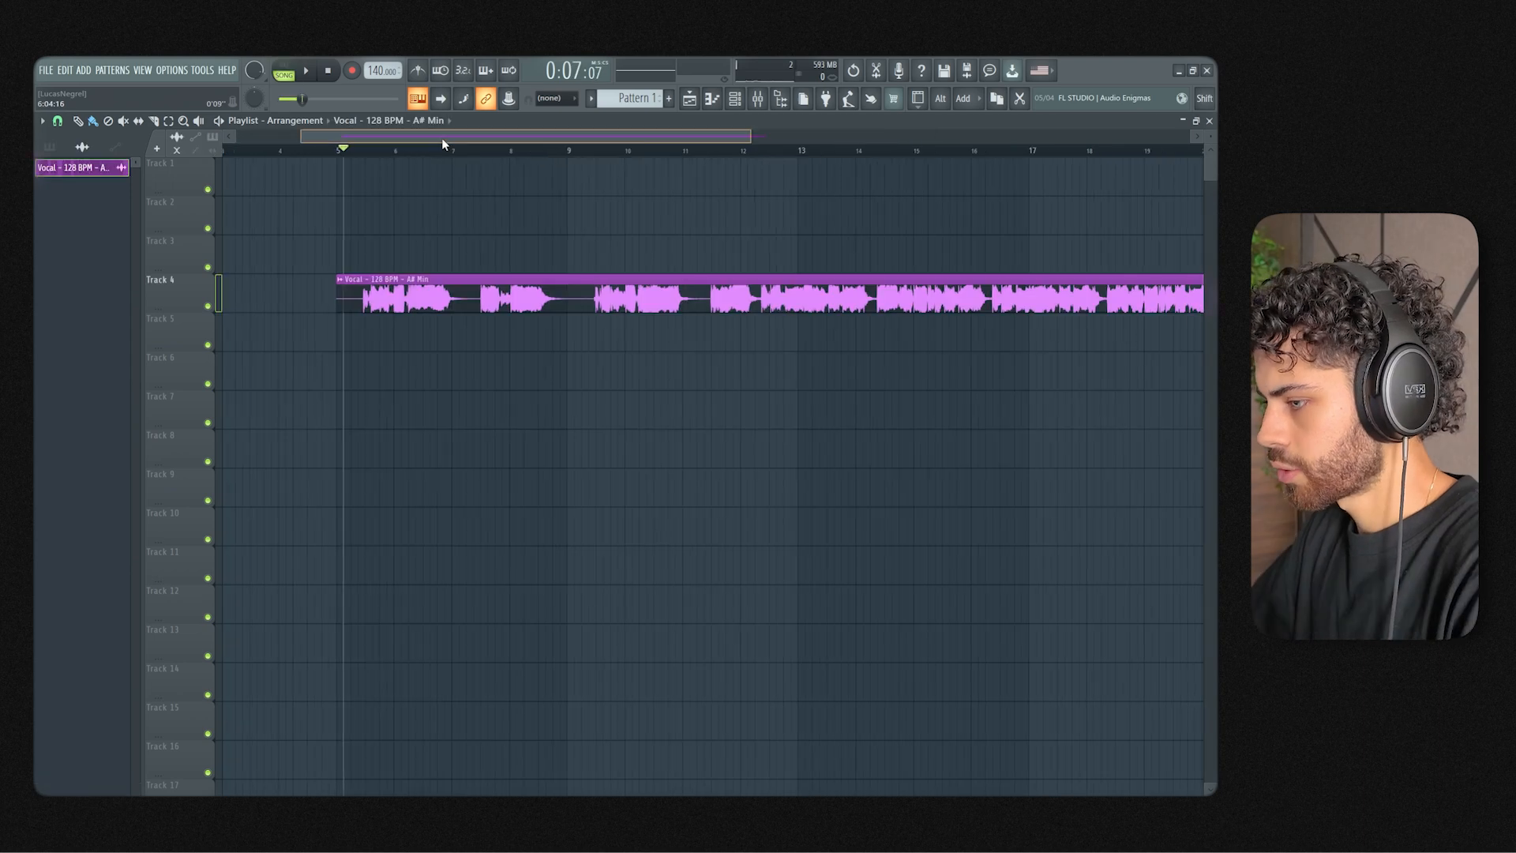
{"action": "left_click_drag", "start_coordinate": [443, 142], "coordinate": [254, 149]}
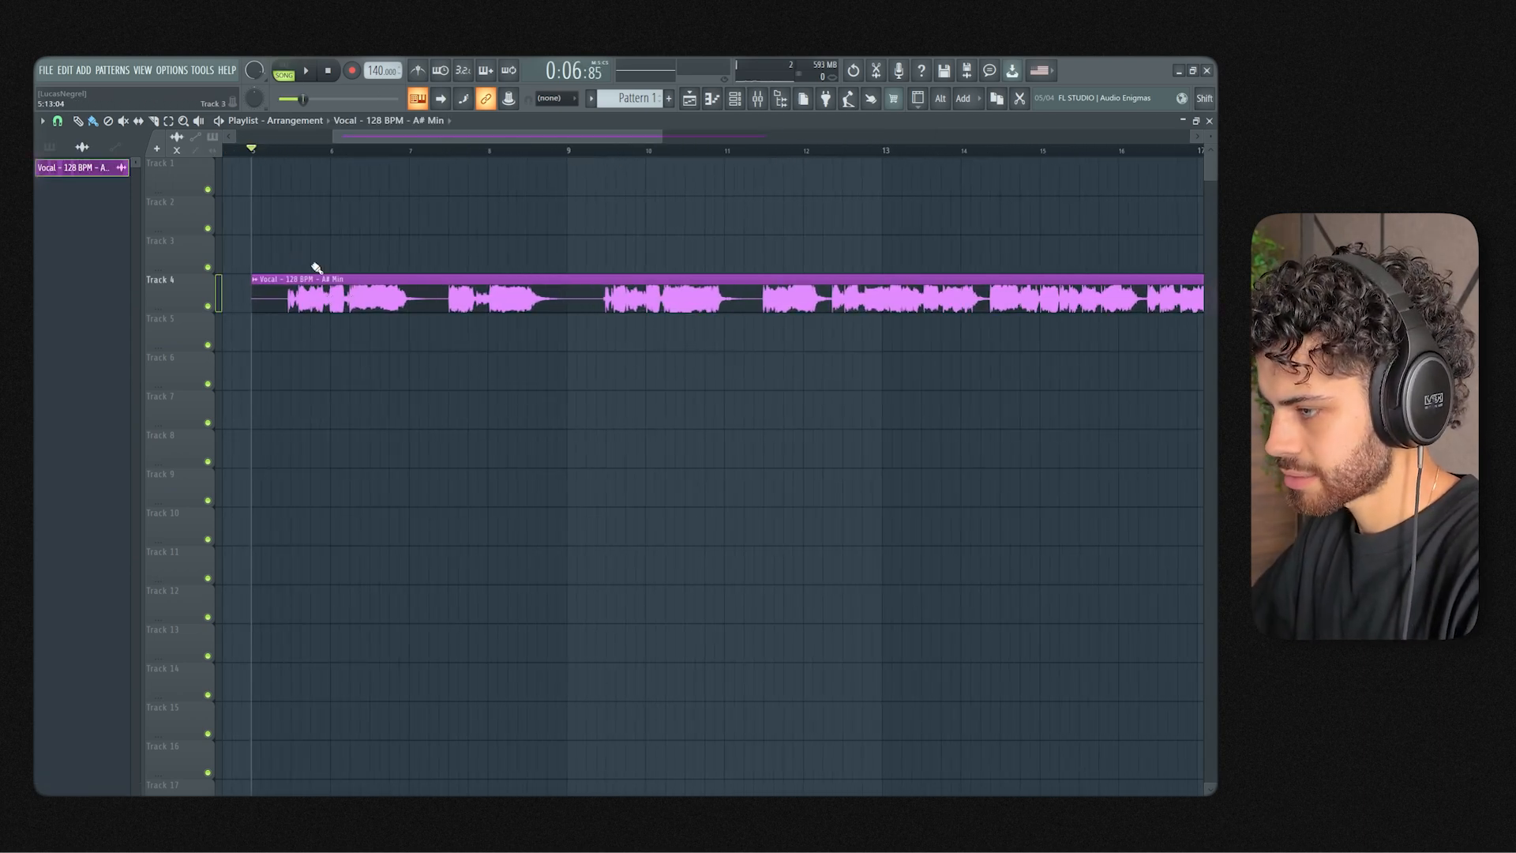
{"action": "key", "text": "space"}
{"action": "scroll", "coordinate": [343, 140], "scroll_direction": "down", "scroll_amount": 3}
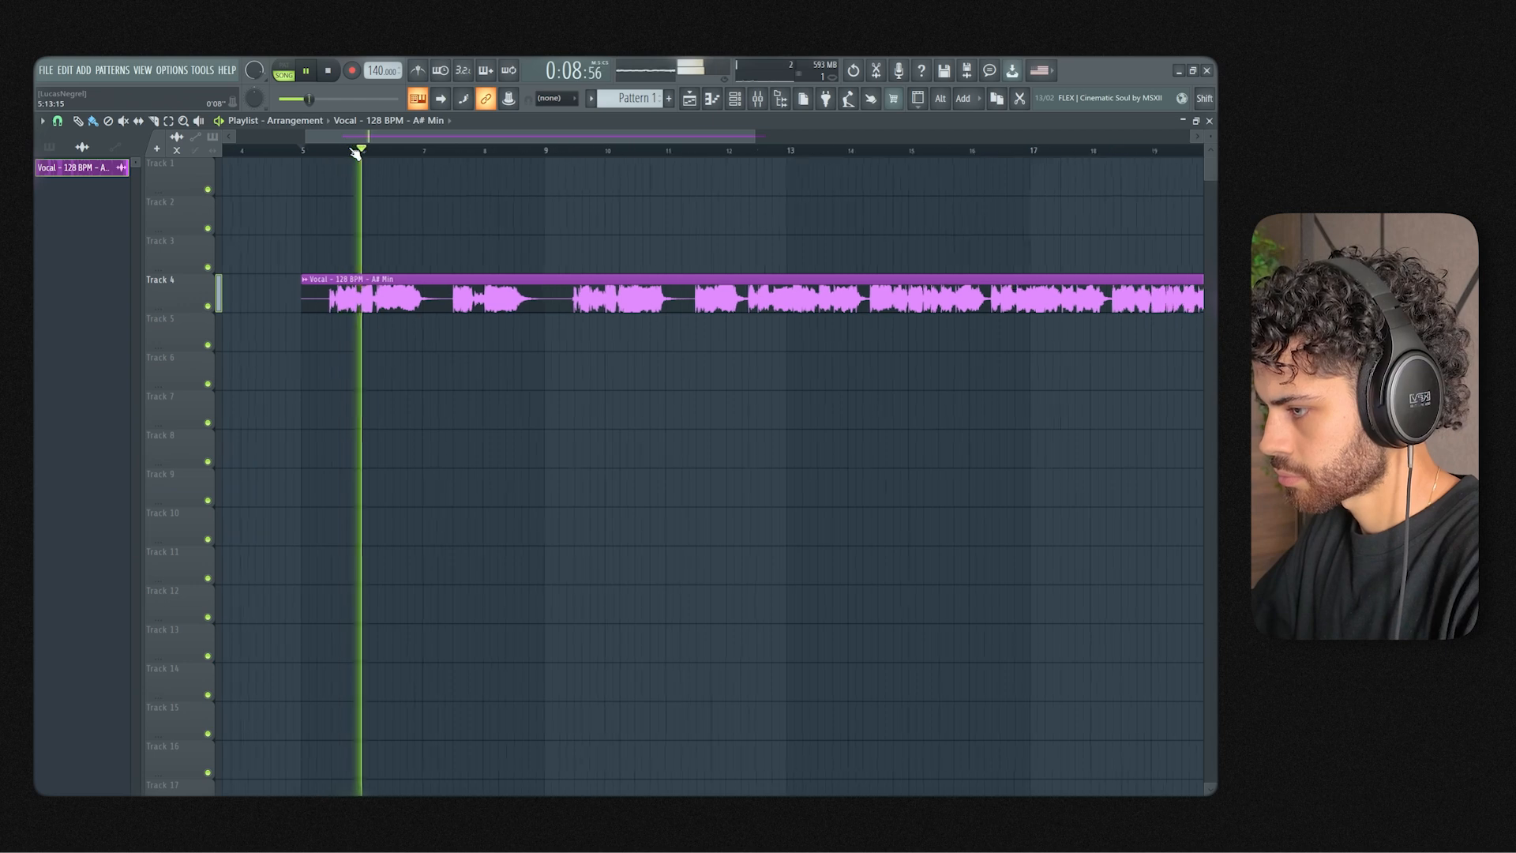
{"action": "mouse_move", "coordinate": [368, 135]}
{"action": "left_mouse_down"}
{"action": "mouse_move", "coordinate": [385, 134]}
{"action": "mouse_move", "coordinate": [358, 138]}
{"action": "left_mouse_up"}
{"action": "scroll", "coordinate": [312, 150], "scroll_direction": "up", "scroll_amount": 1}
{"action": "scroll", "coordinate": [313, 150], "scroll_direction": "up", "scroll_amount": 1}
{"action": "scroll", "coordinate": [351, 152], "scroll_direction": "down", "scroll_amount": 1}
{"action": "key", "text": "space"}
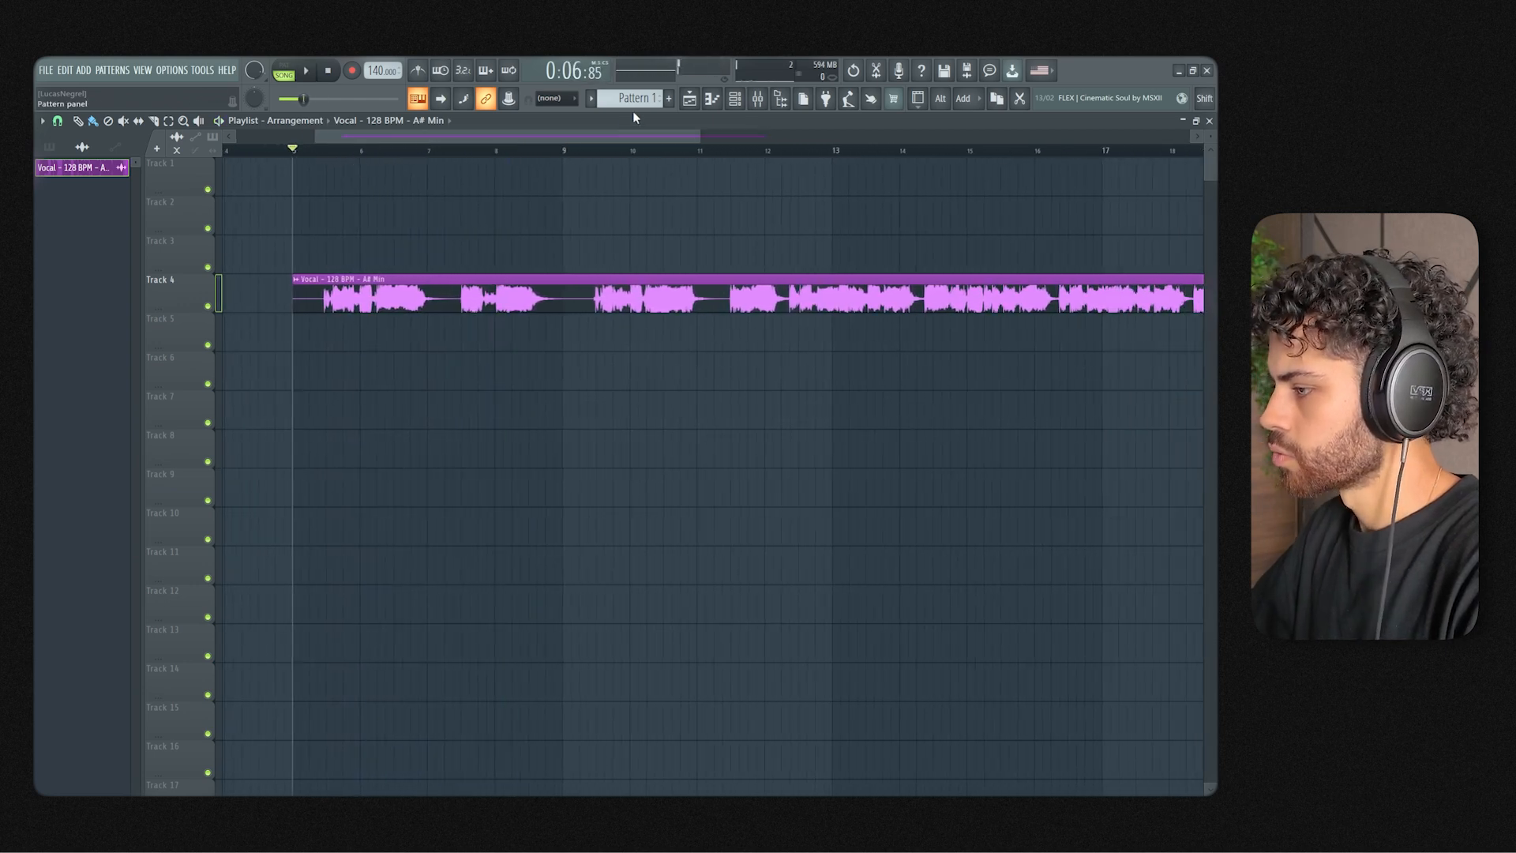
Step: Place Pattern 1 on Track 6 of the playlist, aligned with the start of the vocal clip
{"action": "left_click", "coordinate": [634, 100]}
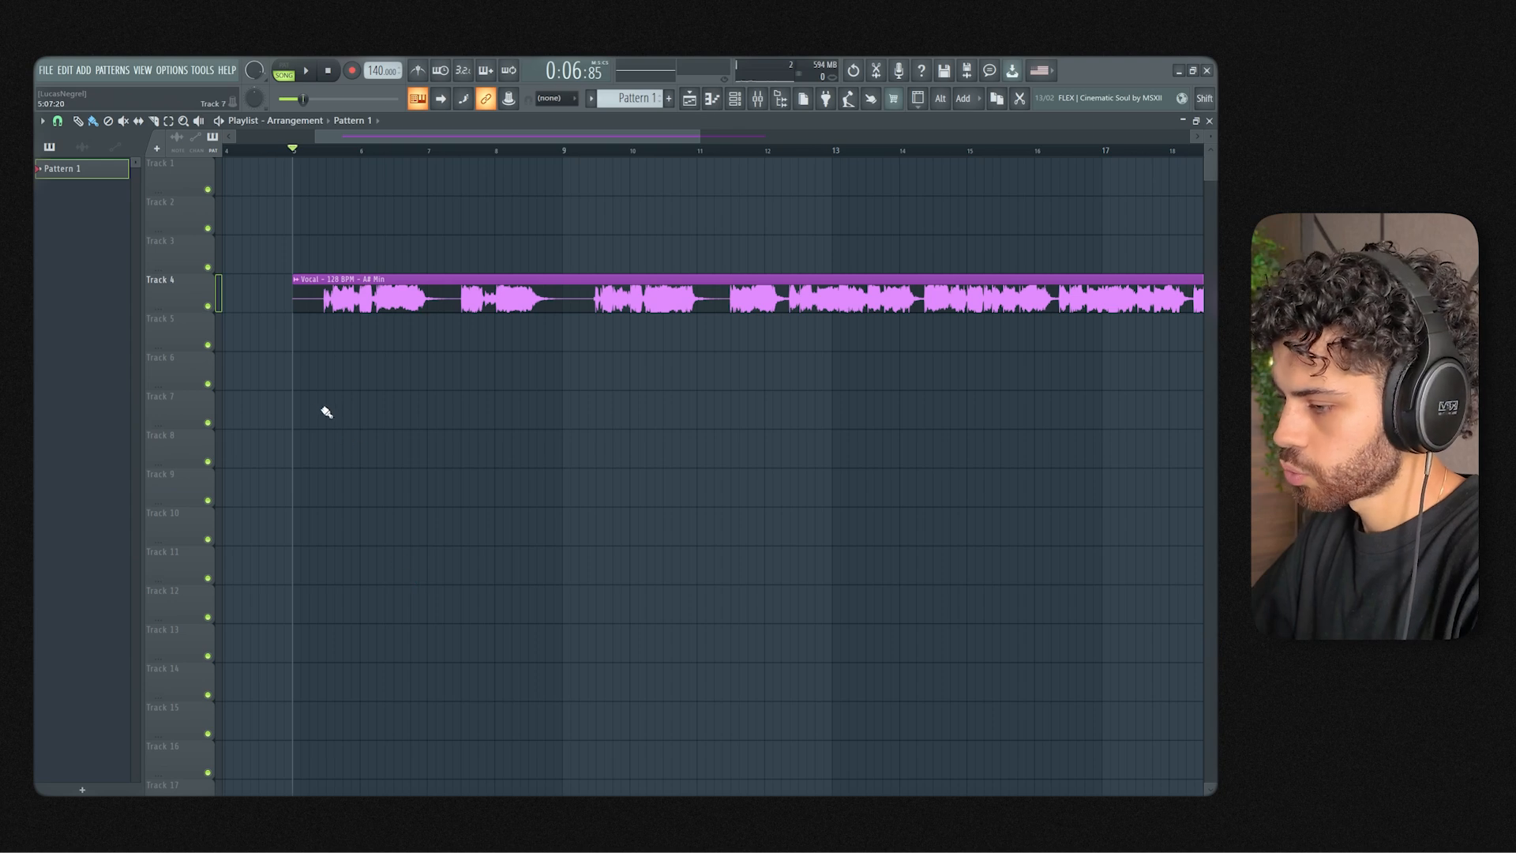
{"action": "left_click", "coordinate": [302, 386]}
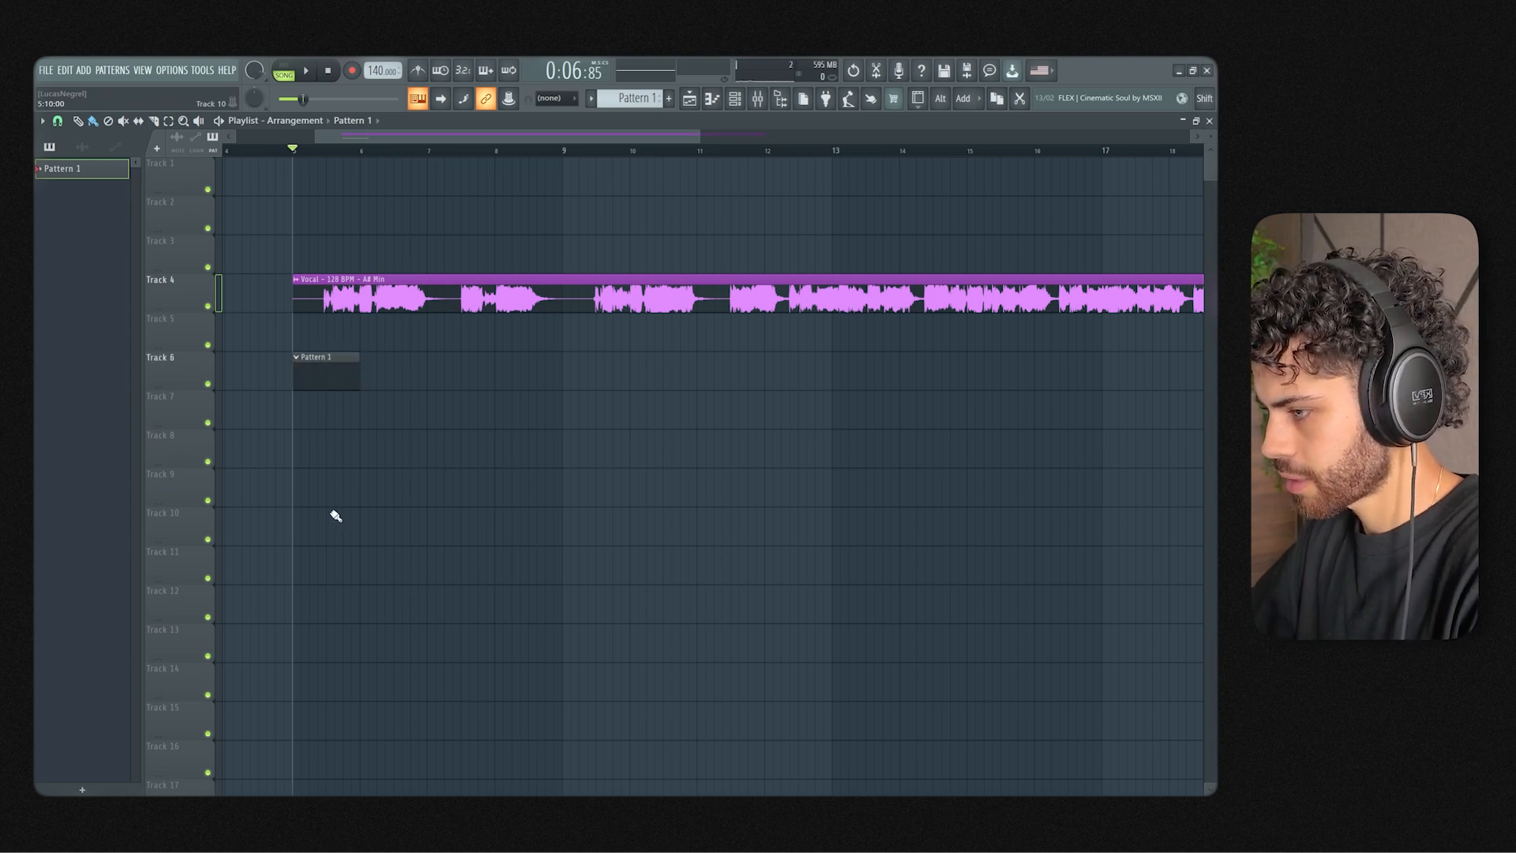
{"action": "scroll", "coordinate": [394, 159], "scroll_direction": "down", "scroll_amount": 1}
{"action": "scroll", "coordinate": [394, 158], "scroll_direction": "up", "scroll_amount": 1}
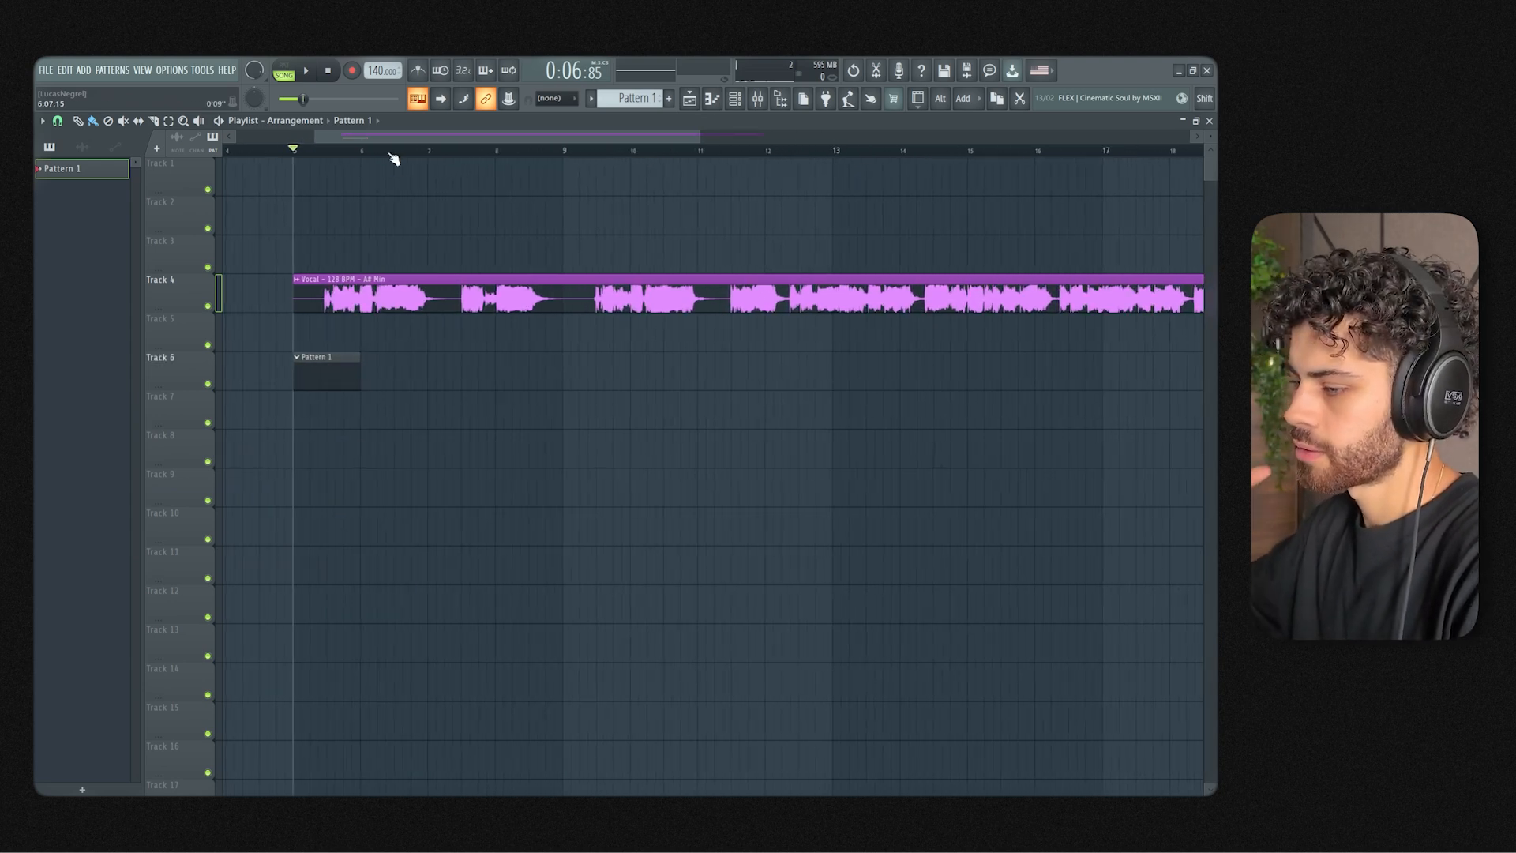
{"action": "left_click_drag", "start_coordinate": [413, 139], "coordinate": [416, 140]}
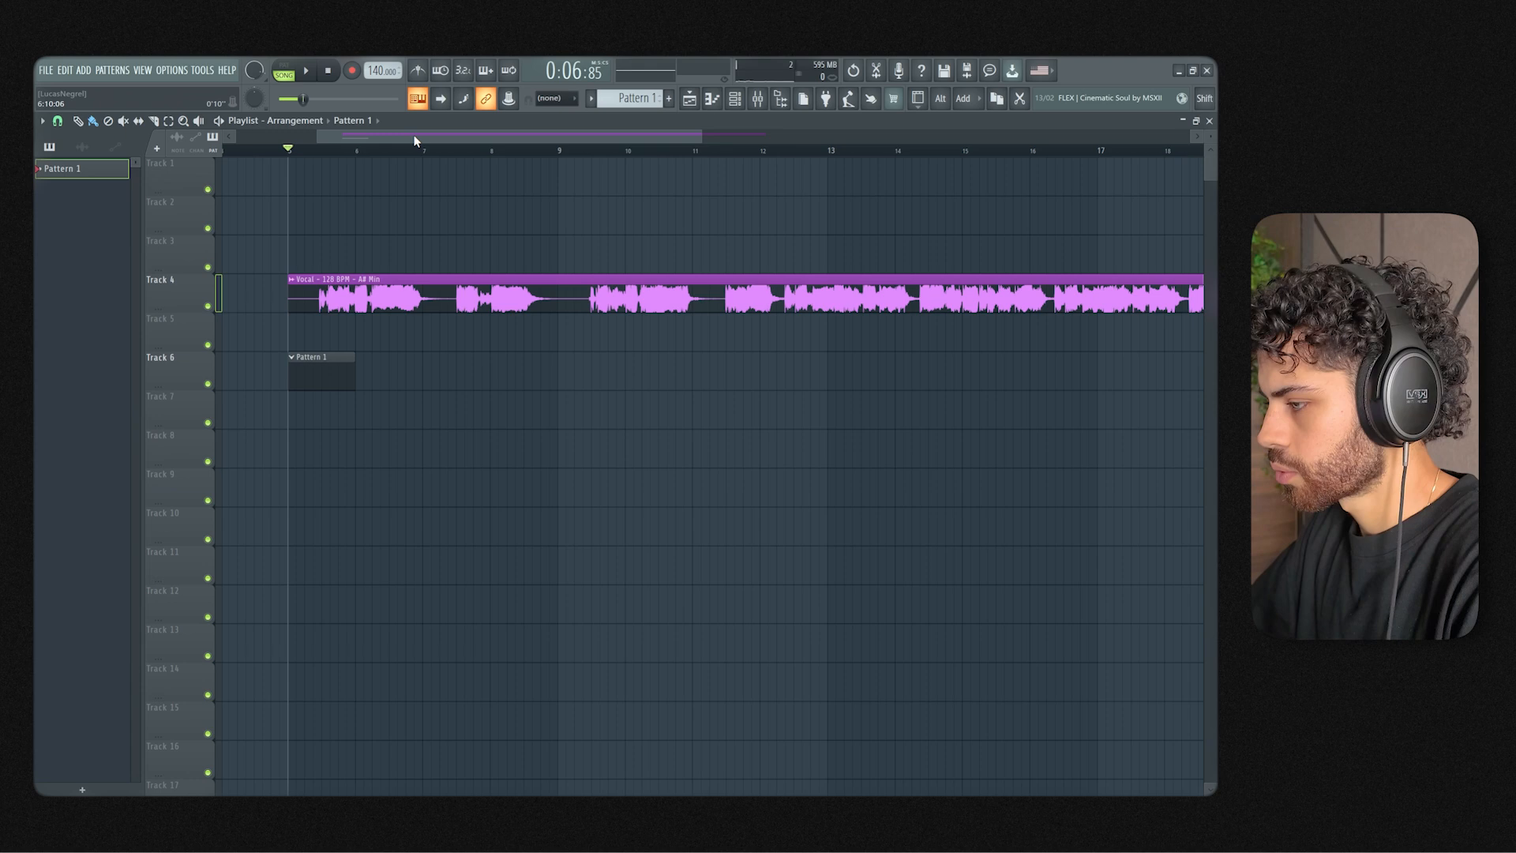
Step: Add another Serum channel as the Piano channel and open its piano roll
{"action": "left_click", "coordinate": [736, 96]}
{"action": "left_click", "coordinate": [546, 457]}
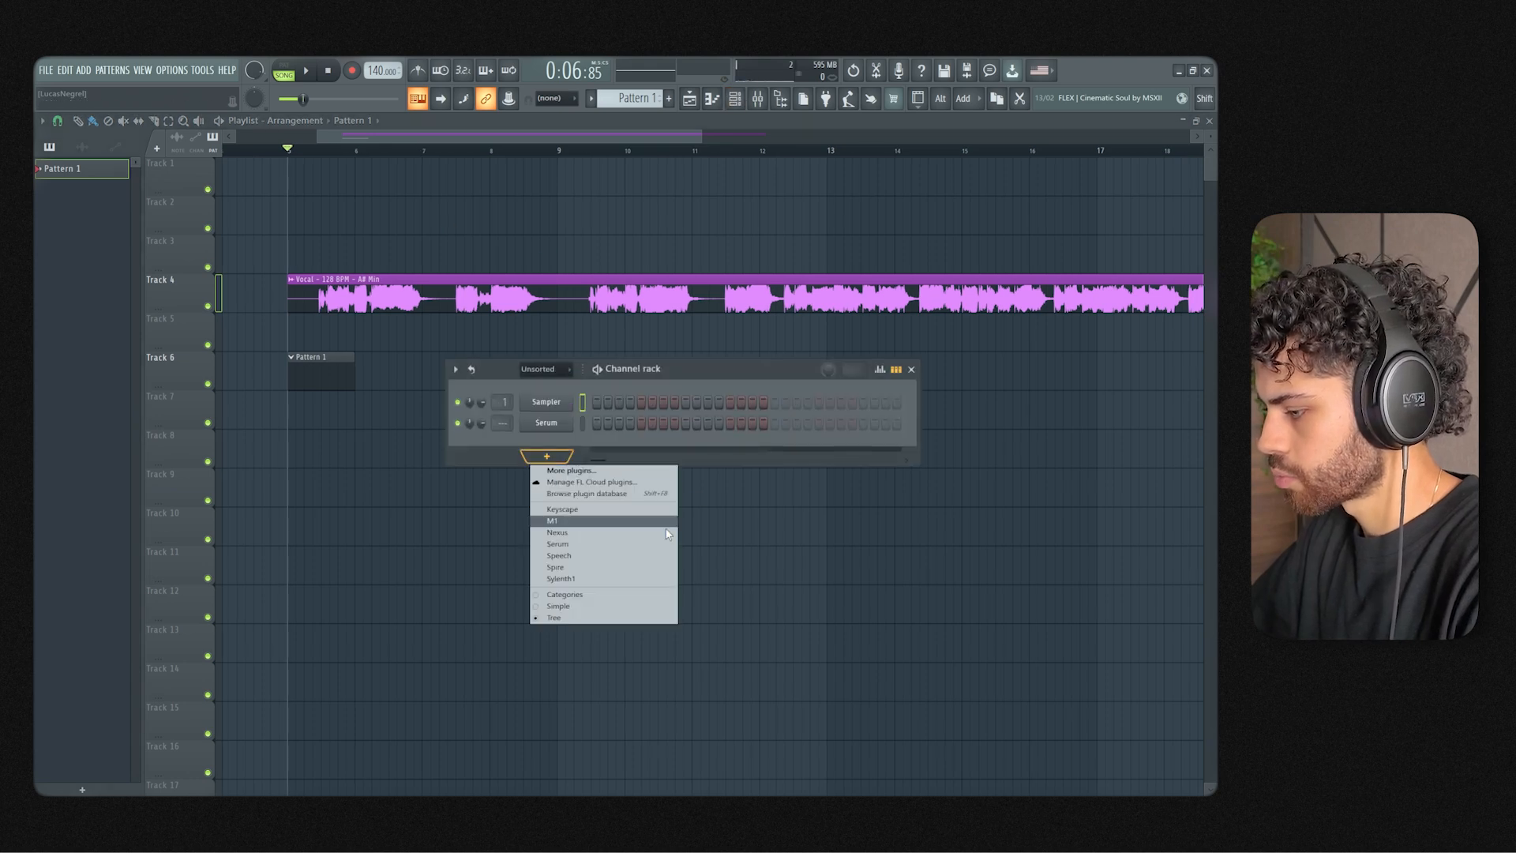
{"action": "left_click", "coordinate": [623, 544]}
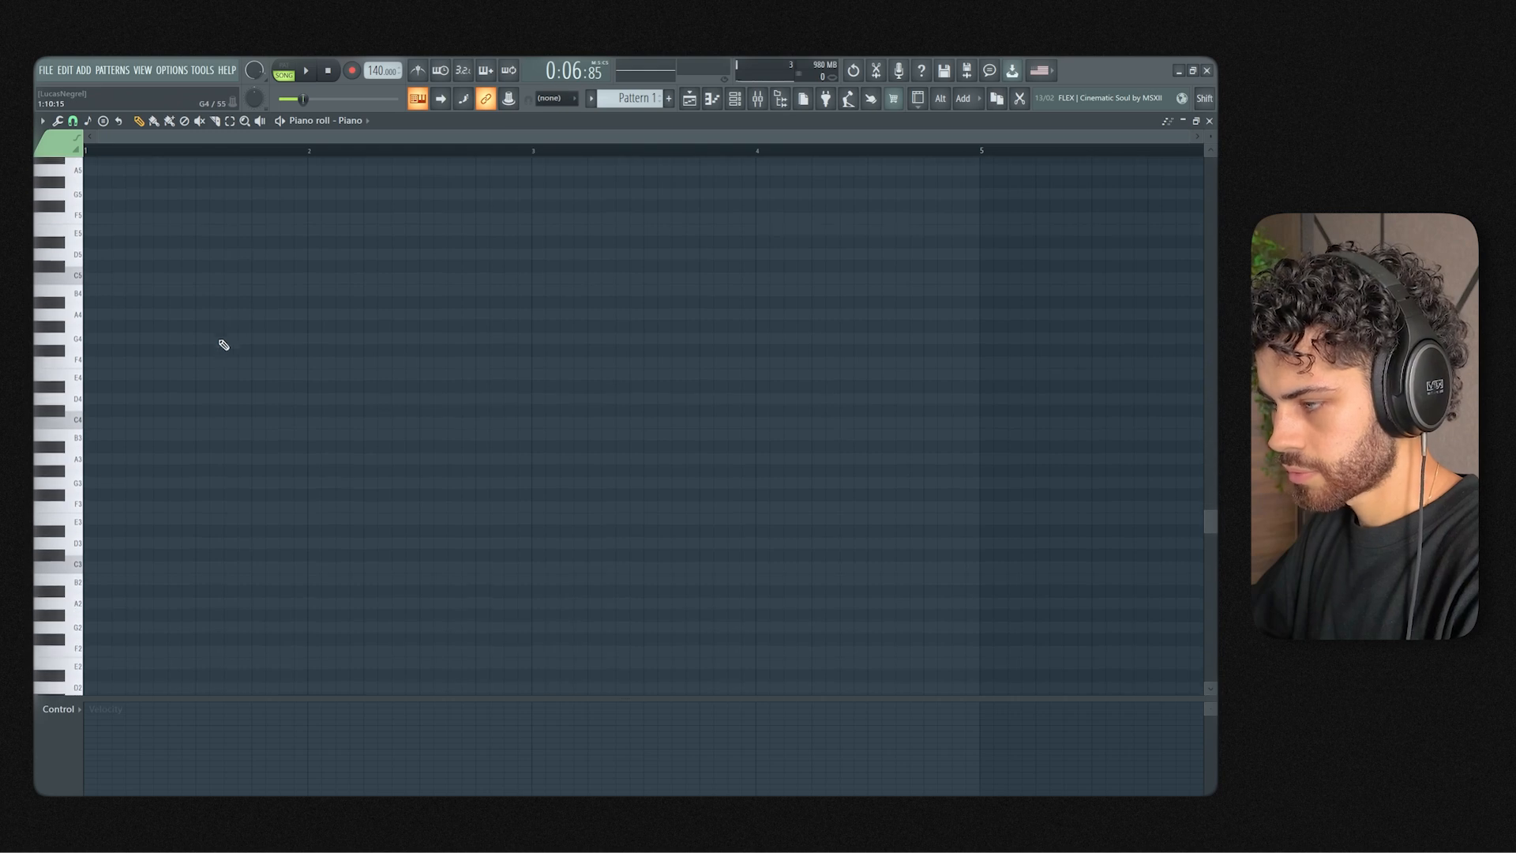
{"action": "scroll", "coordinate": [224, 345], "scroll_direction": "up", "scroll_amount": 1}
Step: Draw a one-bar A#2 note at the start of the Piano channel's piano roll and audition it with the vocal
{"action": "key", "text": "F5"}
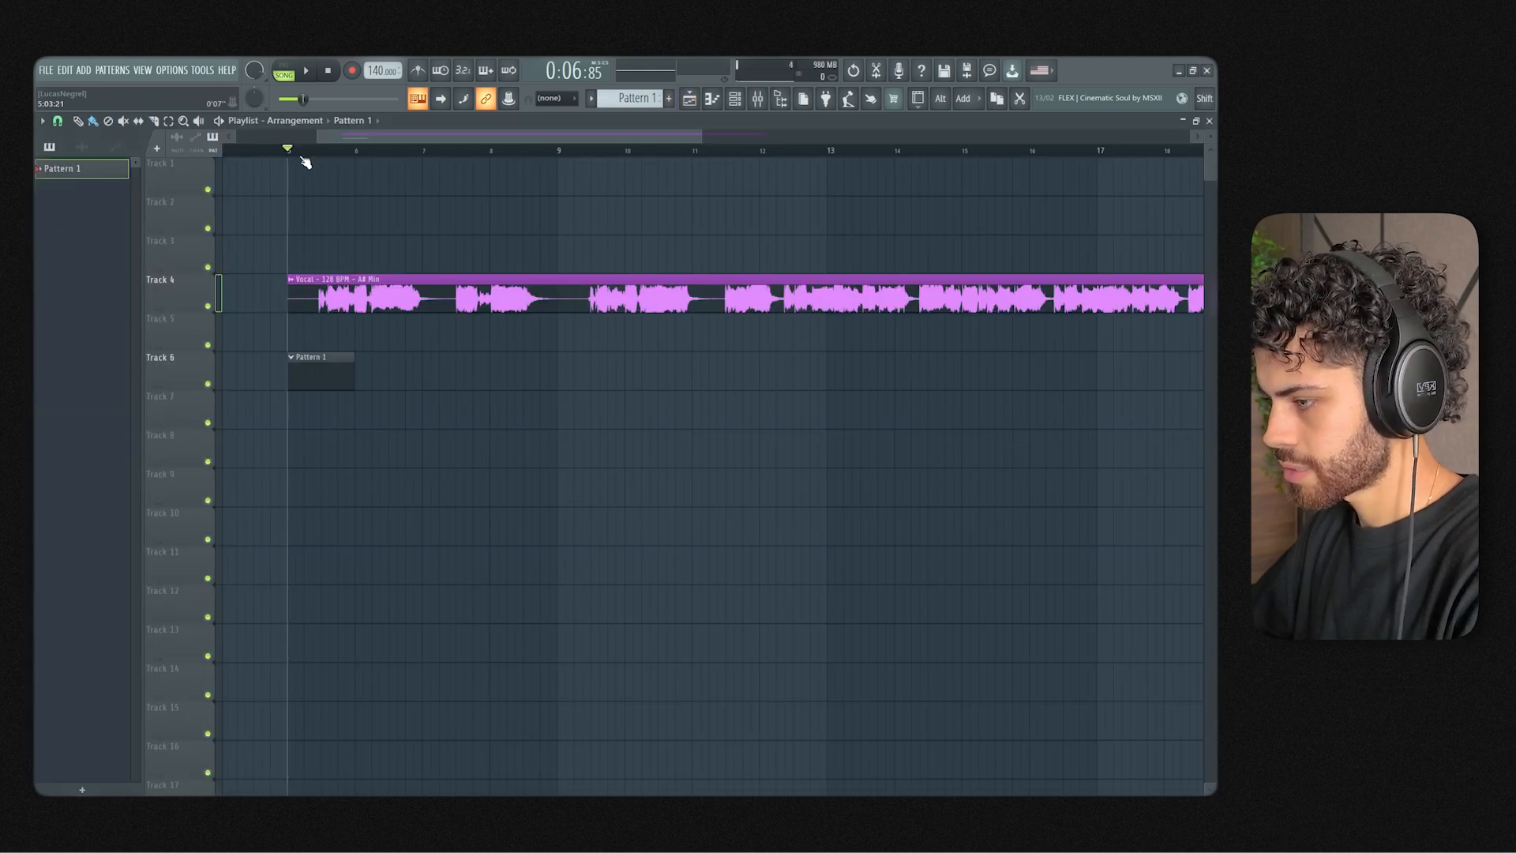
{"action": "scroll", "coordinate": [305, 161], "scroll_direction": "up", "scroll_amount": 2}
{"action": "left_click", "coordinate": [736, 104]}
{"action": "right_click", "coordinate": [569, 438]}
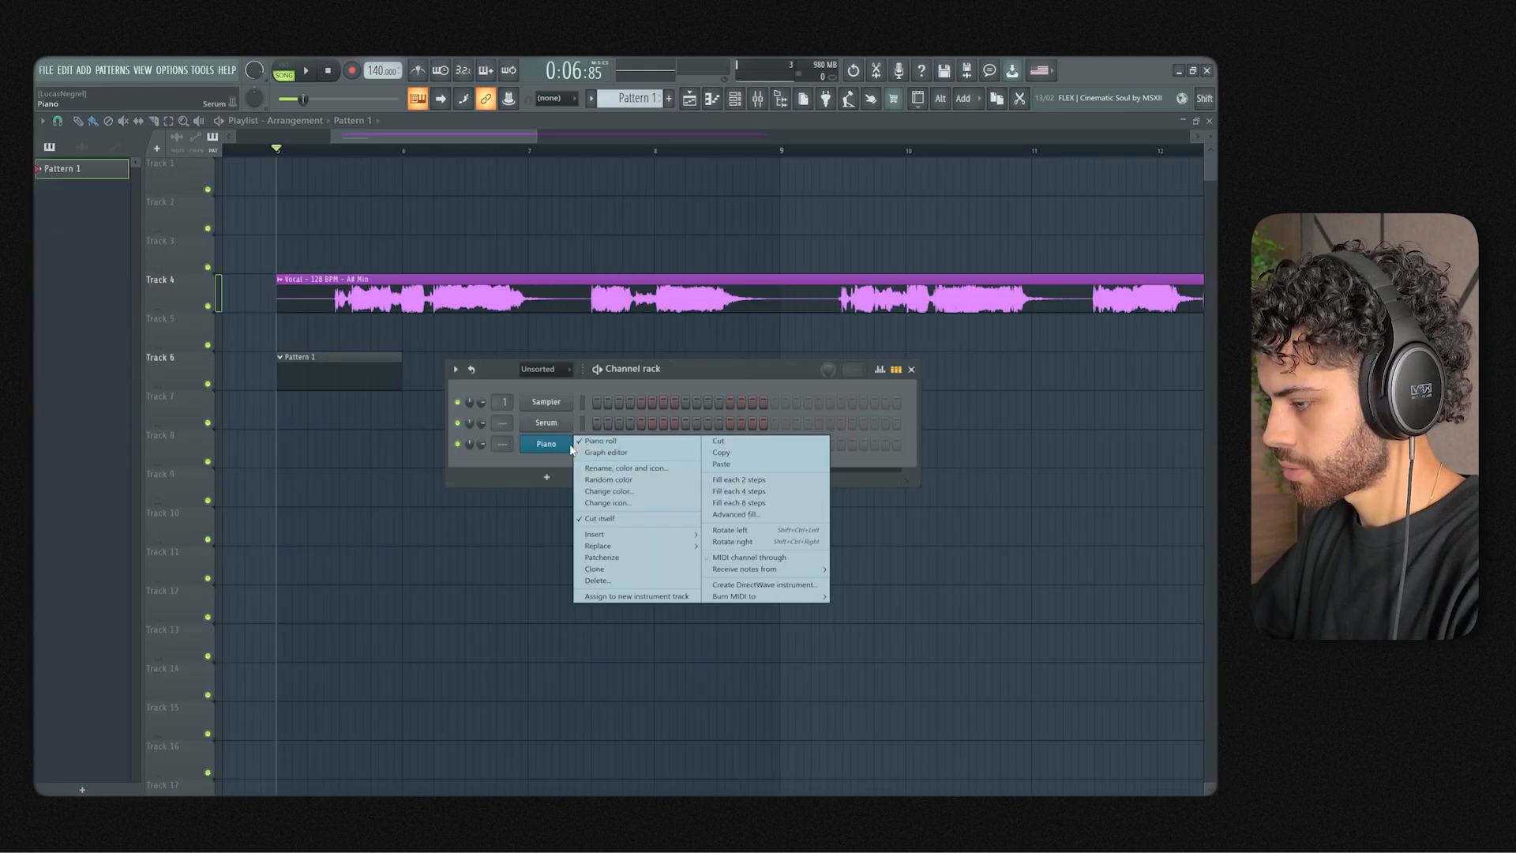
{"action": "left_click", "coordinate": [590, 439]}
{"action": "key", "text": "space"}
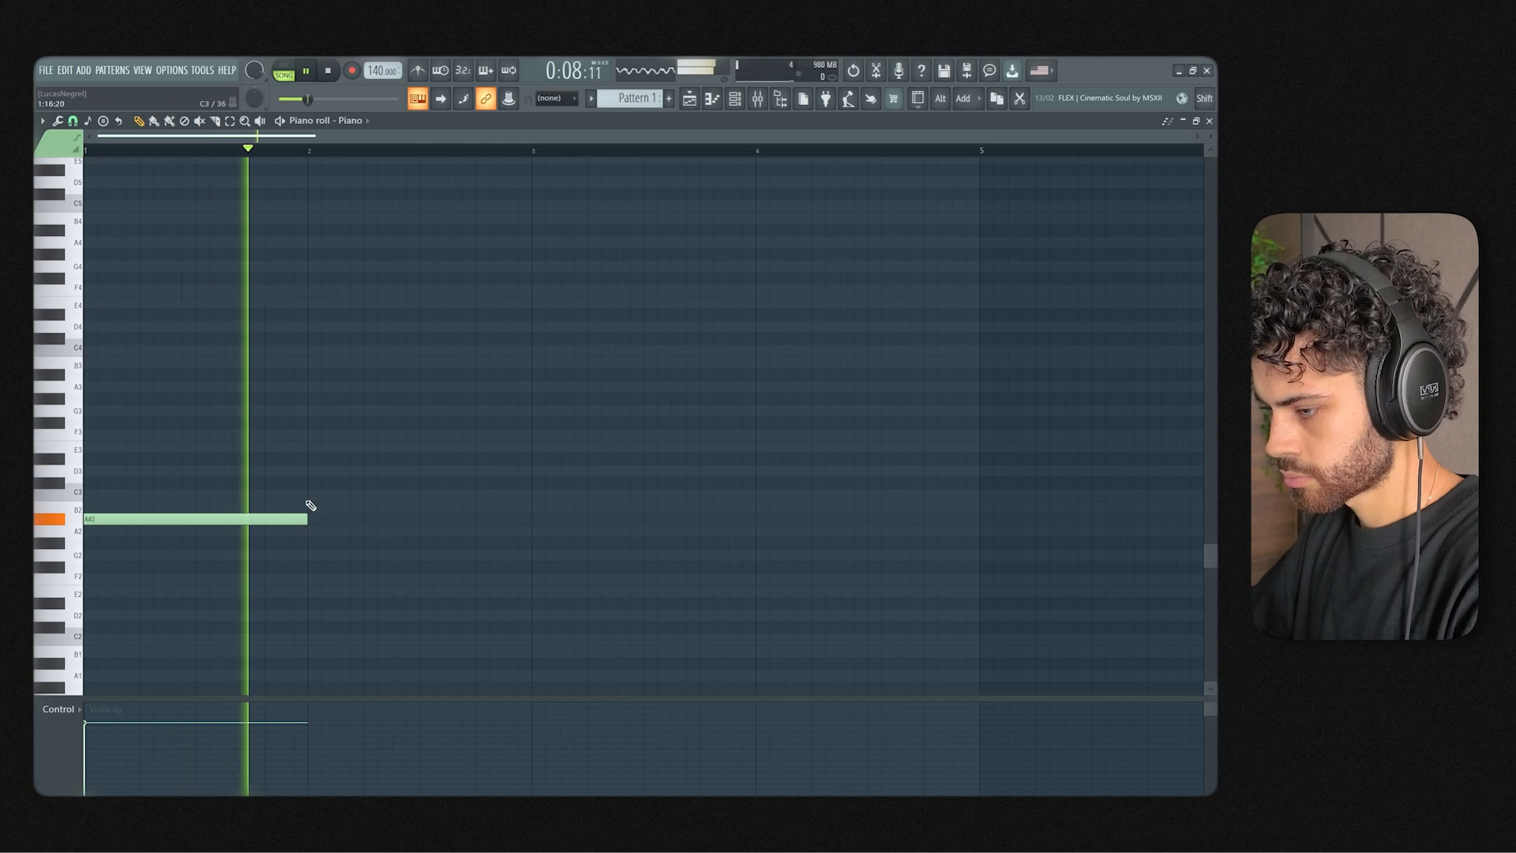
{"action": "left_click", "coordinate": [316, 495]}
{"action": "key", "text": "space"}
{"action": "right_click", "coordinate": [359, 495]}
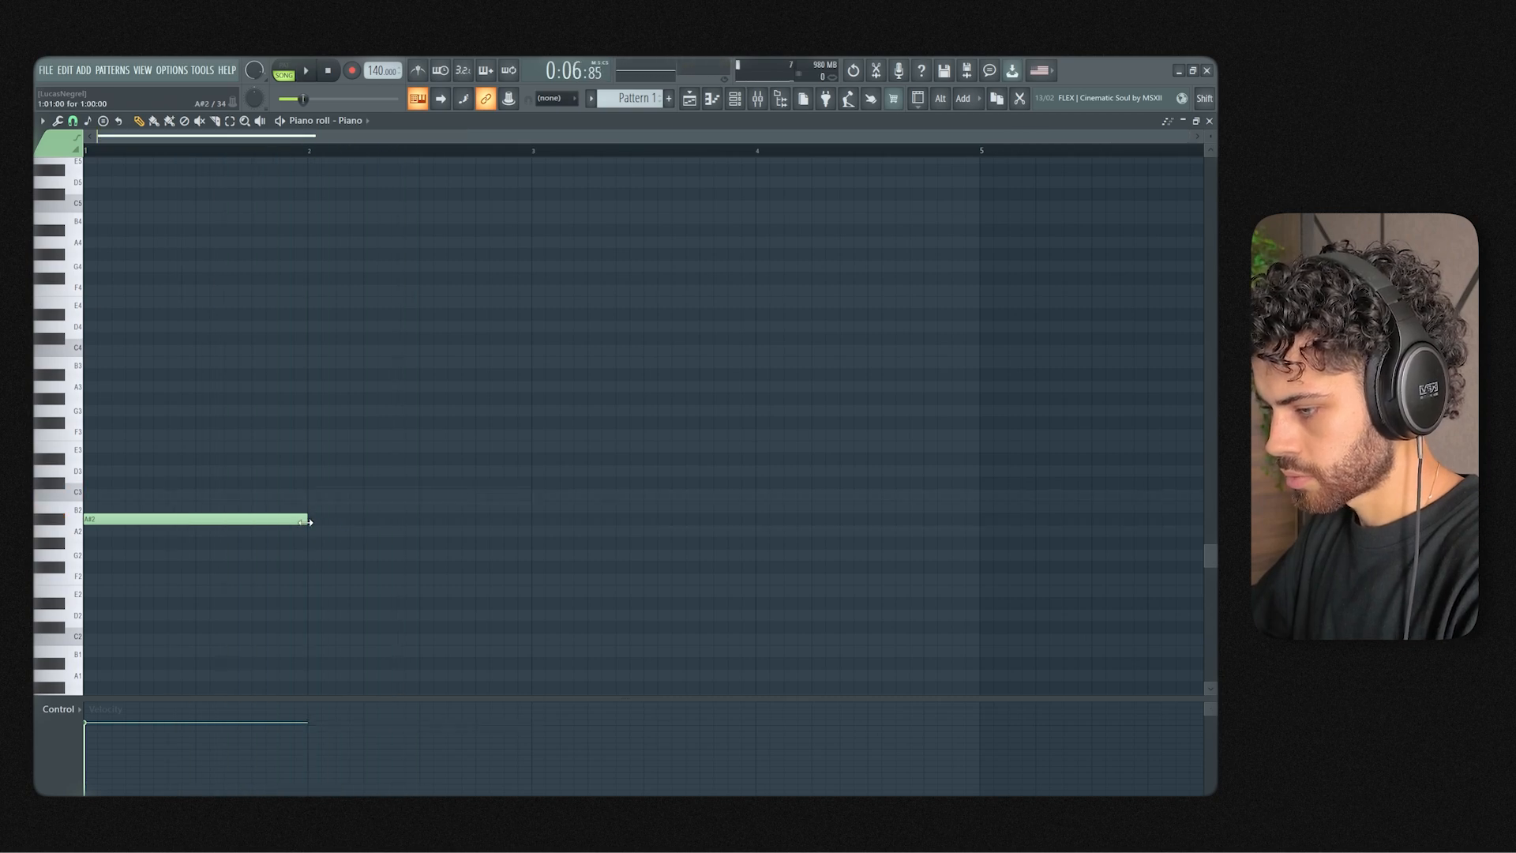
Step: Shorten the A#2 note to half a bar and add a half-bar B2 note directly after it
{"action": "left_click_drag", "start_coordinate": [307, 520], "coordinate": [201, 525]}
{"action": "left_click", "coordinate": [207, 506]}
{"action": "key", "text": "space"}
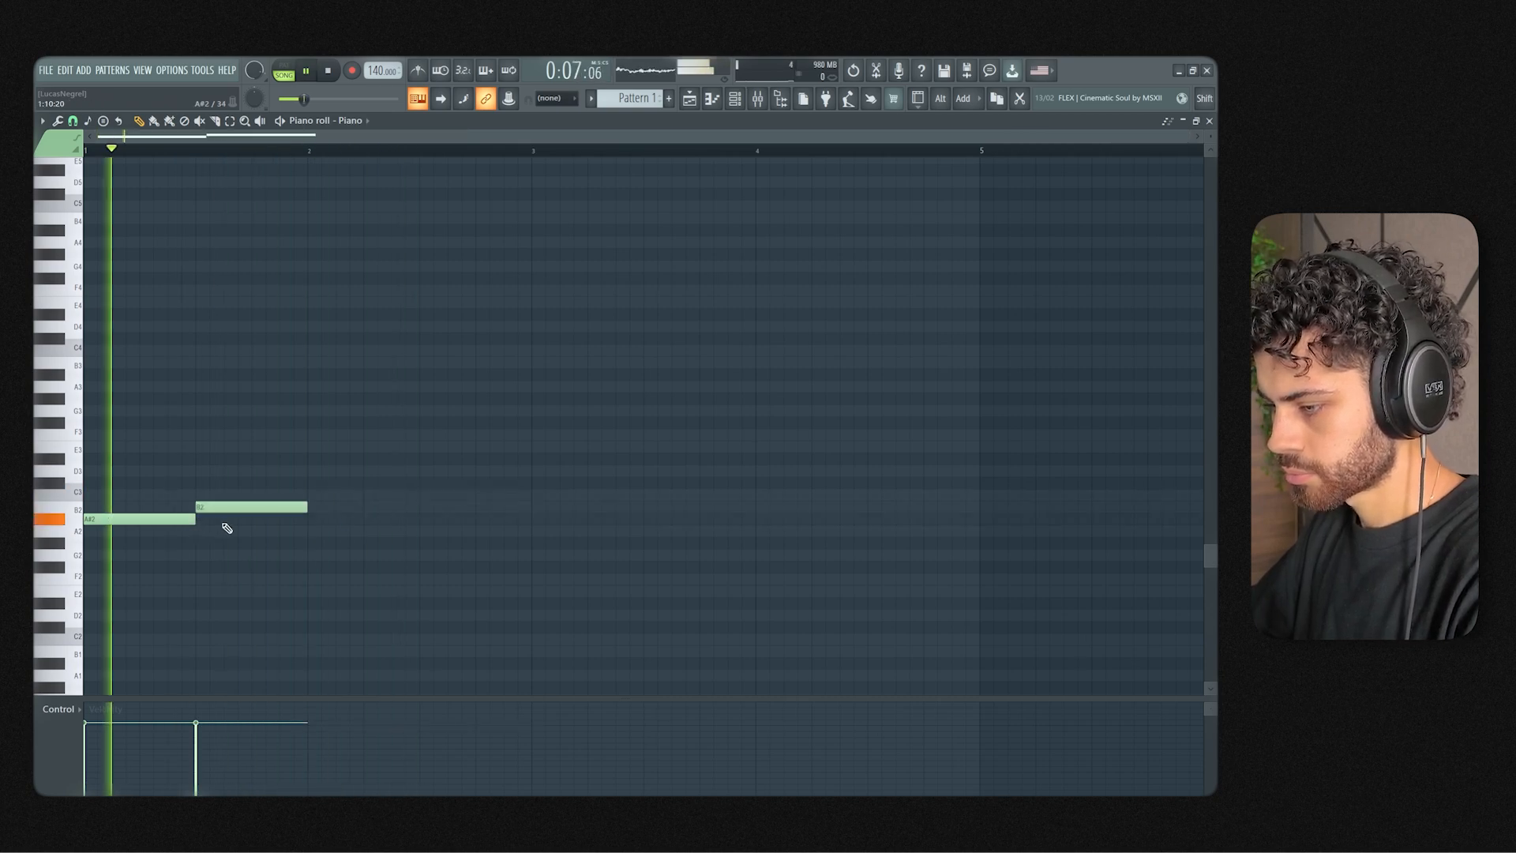
Step: Add a half-bar third note at bar 2 and shift the pitches to A#3, B3 and F#3 while auditioning with the vocal
{"action": "left_click", "coordinate": [319, 544]}
{"action": "key", "text": "space"}
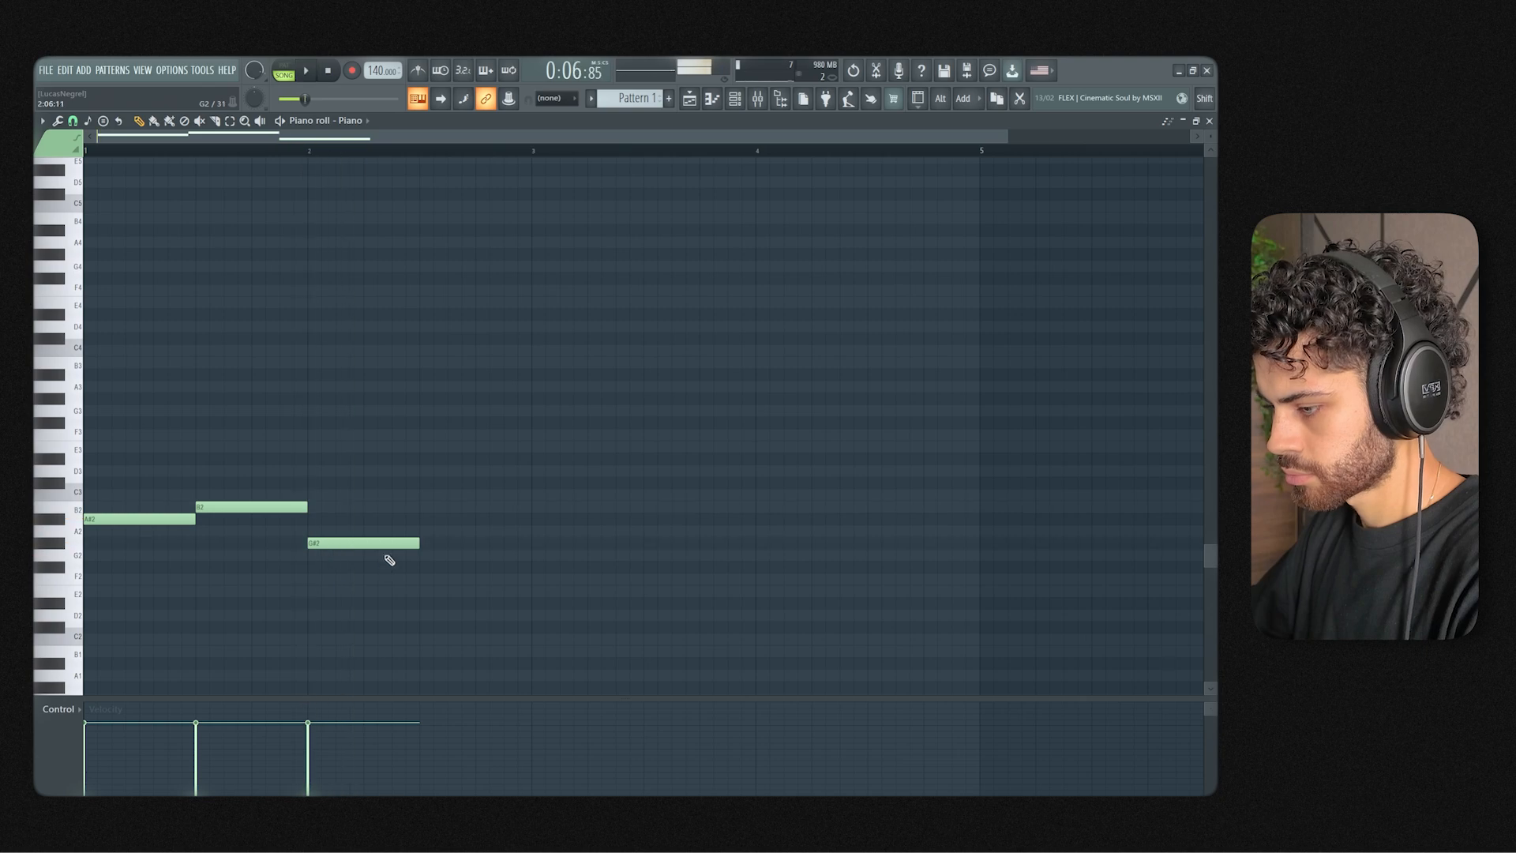
{"action": "mouse_move", "coordinate": [386, 558]}
{"action": "left_mouse_down"}
{"action": "mouse_move", "coordinate": [327, 562]}
{"action": "mouse_move", "coordinate": [335, 541]}
{"action": "left_mouse_up"}
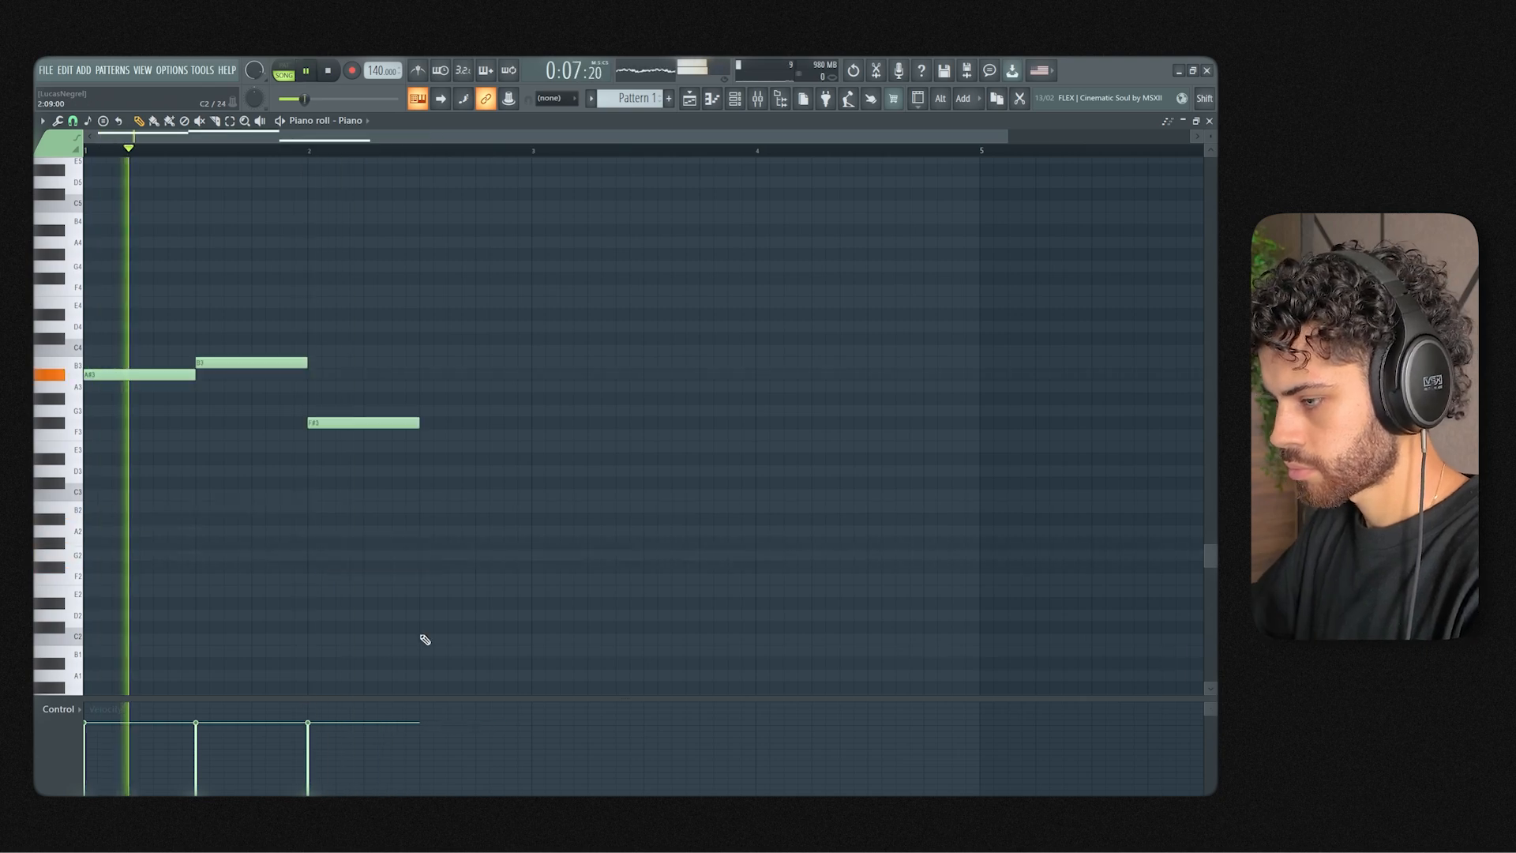
{"action": "scroll", "coordinate": [424, 637], "scroll_direction": "up", "scroll_amount": 3}
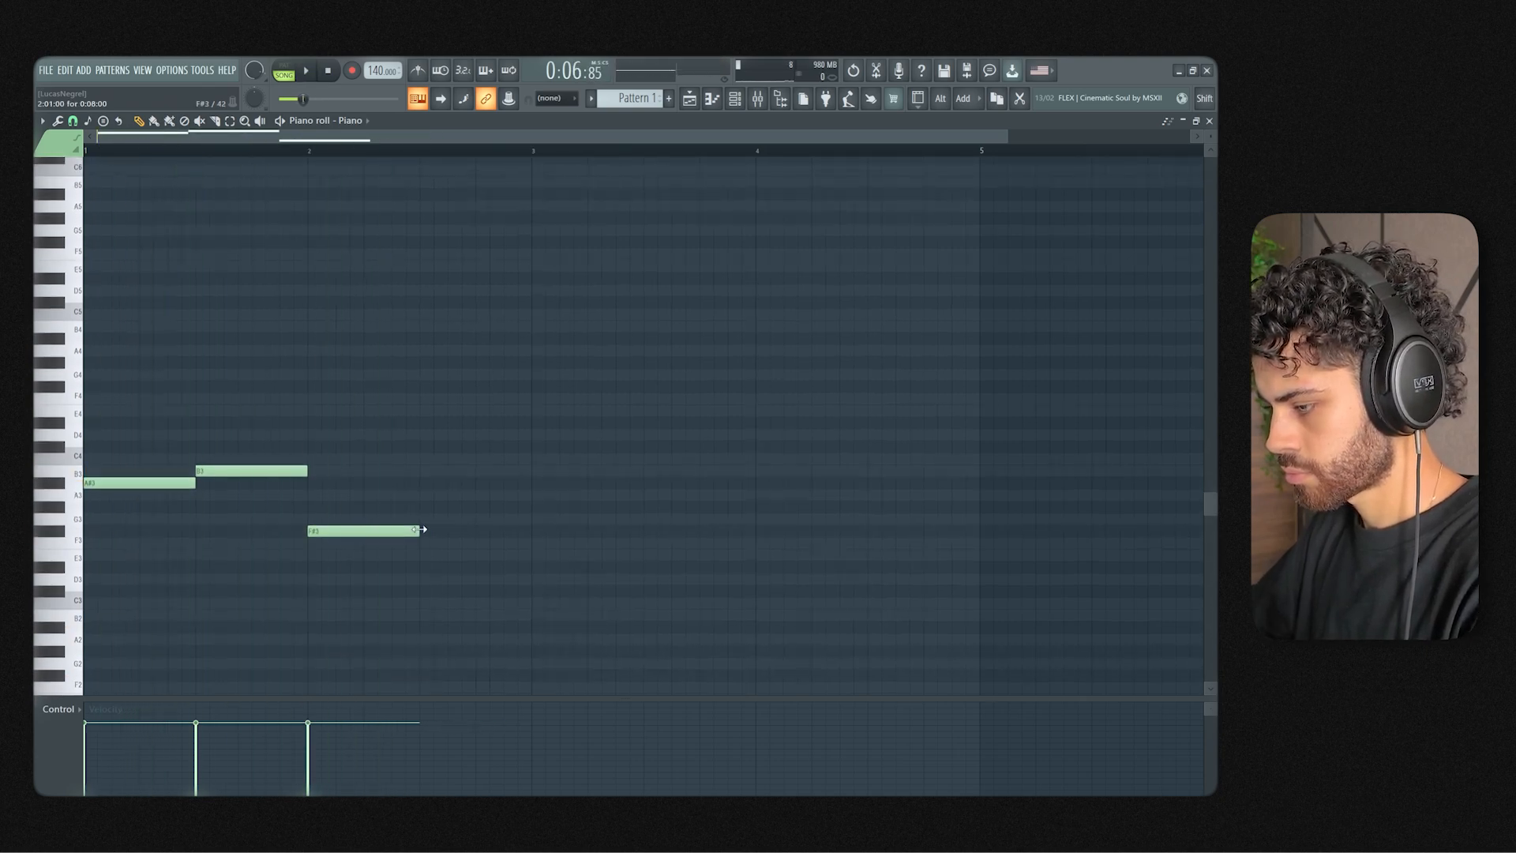
Step: Extend the F#3 note to fill all of bar 2 and audition the three-note bass line
{"action": "left_click_drag", "start_coordinate": [420, 530], "coordinate": [532, 534]}
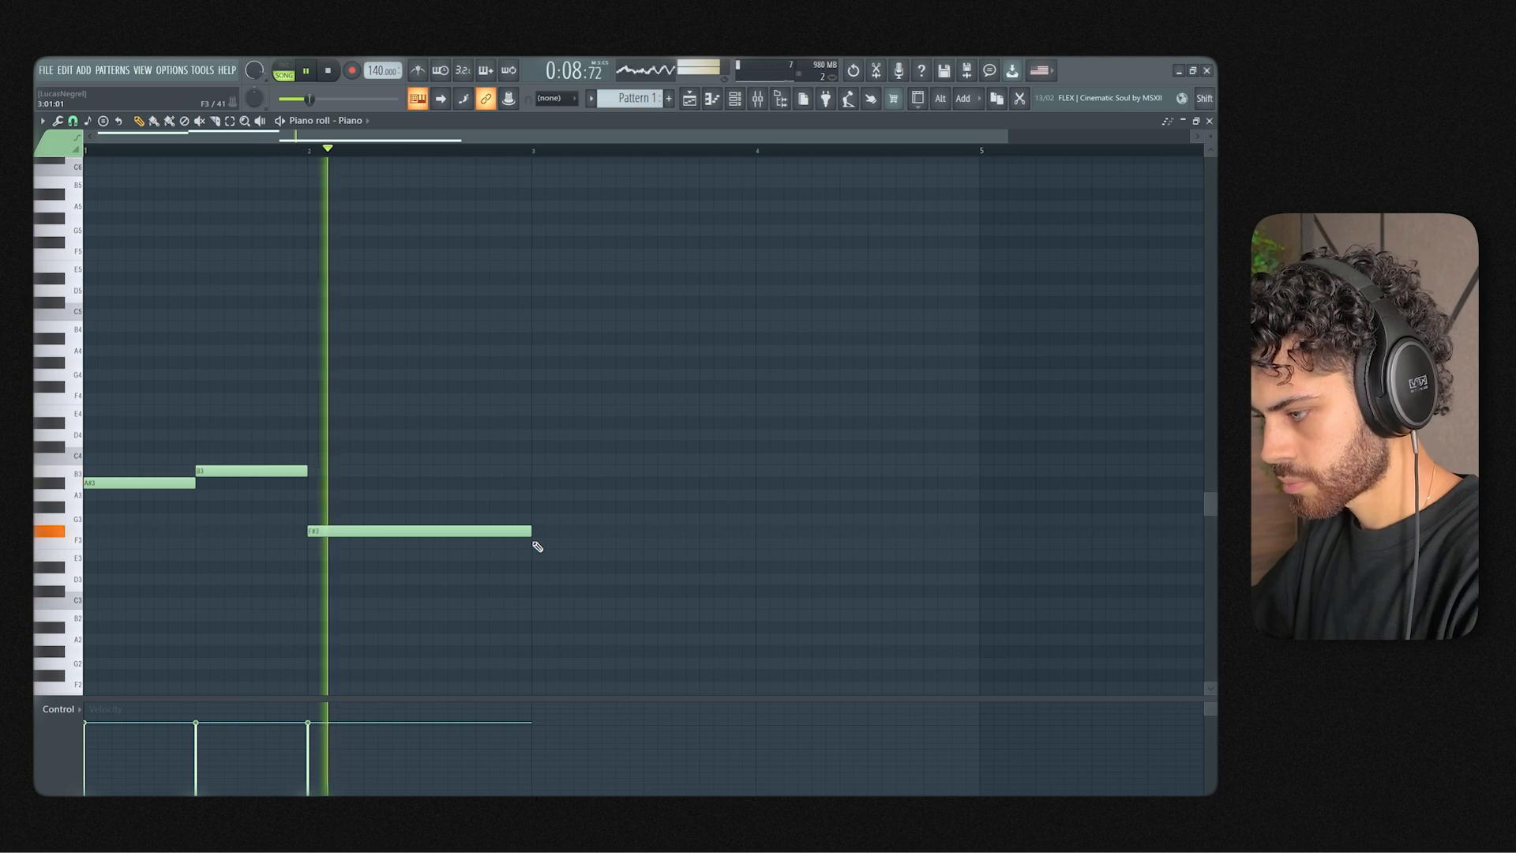
{"action": "key", "text": "space"}
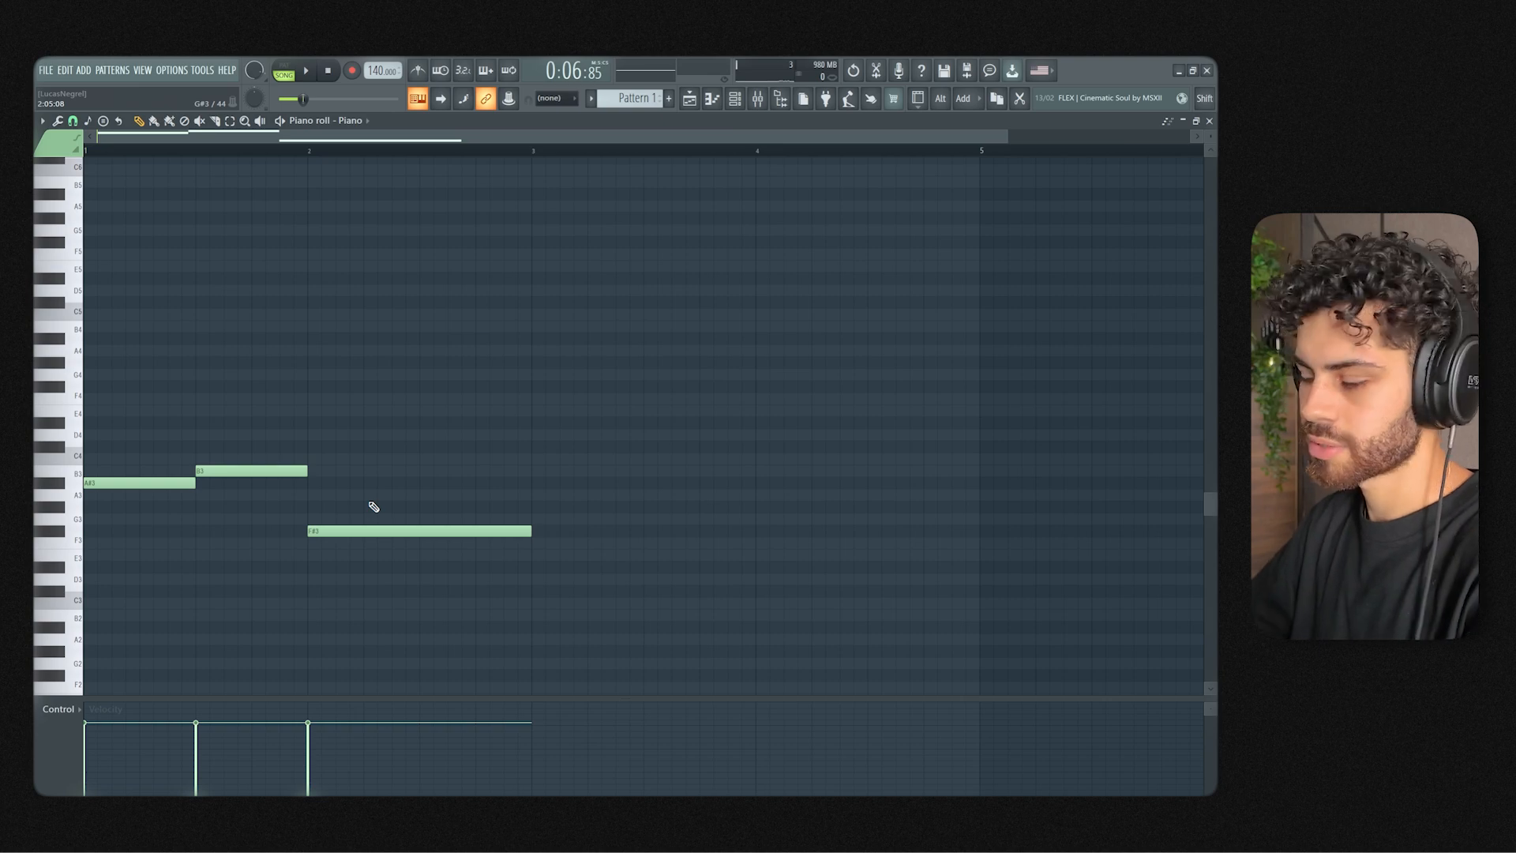
{"action": "scroll", "coordinate": [318, 653], "scroll_direction": "up", "scroll_amount": 2}
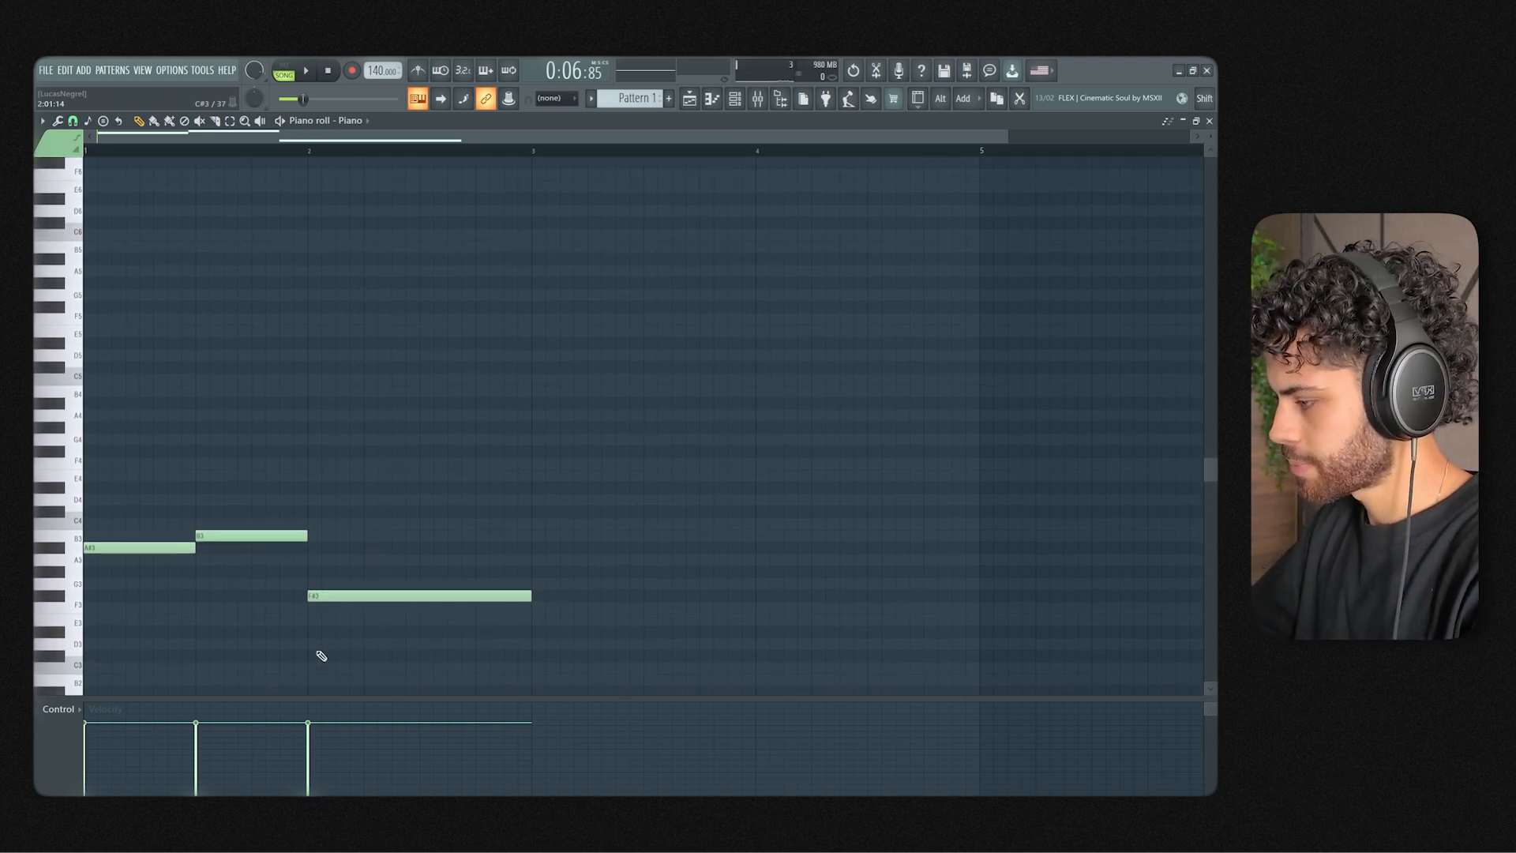
{"action": "scroll", "coordinate": [395, 633], "scroll_direction": "down", "scroll_amount": 1}
{"action": "key", "text": "space"}
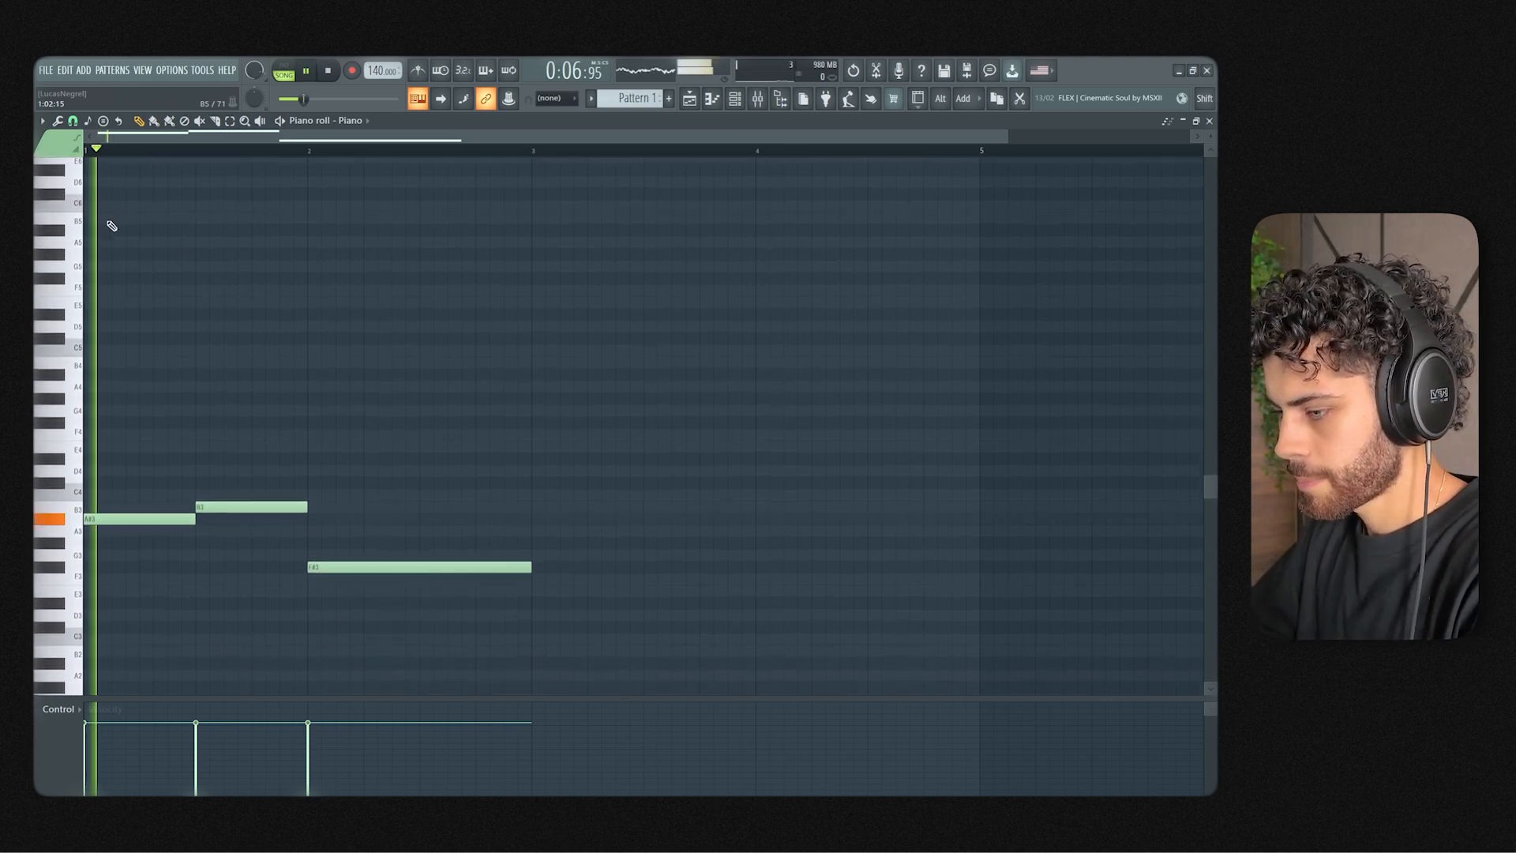
{"action": "key", "text": "space"}
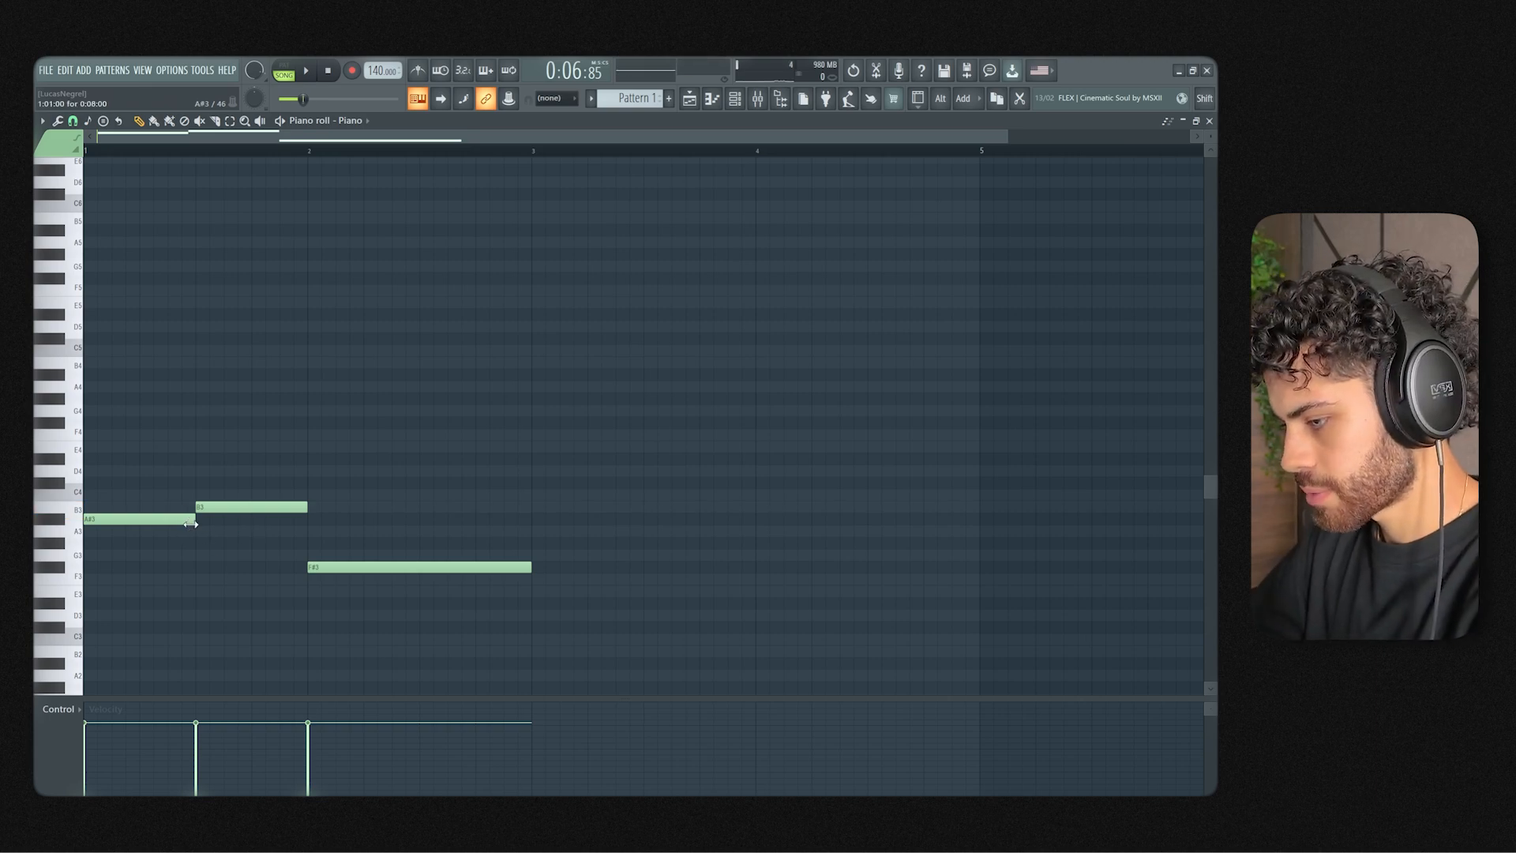
Step: Shorten A#3 and B3 to six steps each, keep them back to back, and extend F#3's start back to meet B3 while auditioning
{"action": "mouse_move", "coordinate": [229, 498]}
{"action": "left_mouse_down"}
{"action": "mouse_move", "coordinate": [198, 510]}
{"action": "mouse_move", "coordinate": [307, 507]}
{"action": "mouse_move", "coordinate": [252, 511]}
{"action": "left_mouse_up"}
{"action": "right_click", "coordinate": [227, 500]}
{"action": "key", "text": "space"}
{"action": "key", "text": "space"}
{"action": "key", "text": "space"}
{"action": "key", "text": "space"}
{"action": "key", "text": "space"}
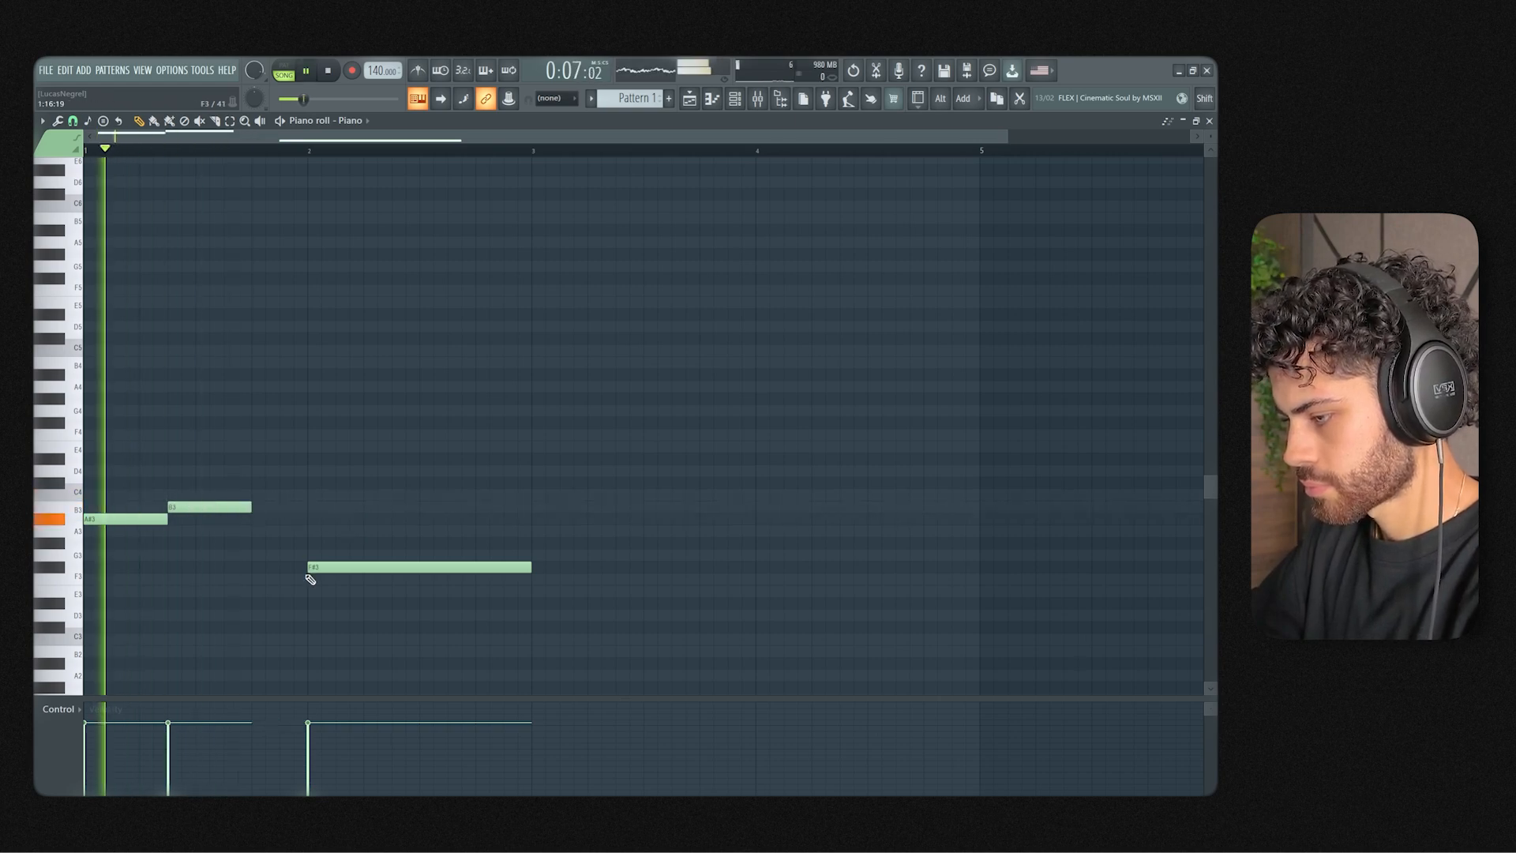
{"action": "left_click_drag", "start_coordinate": [309, 567], "coordinate": [254, 567]}
{"action": "left_click_drag", "start_coordinate": [474, 567], "coordinate": [531, 569]}
{"action": "key", "text": "space"}
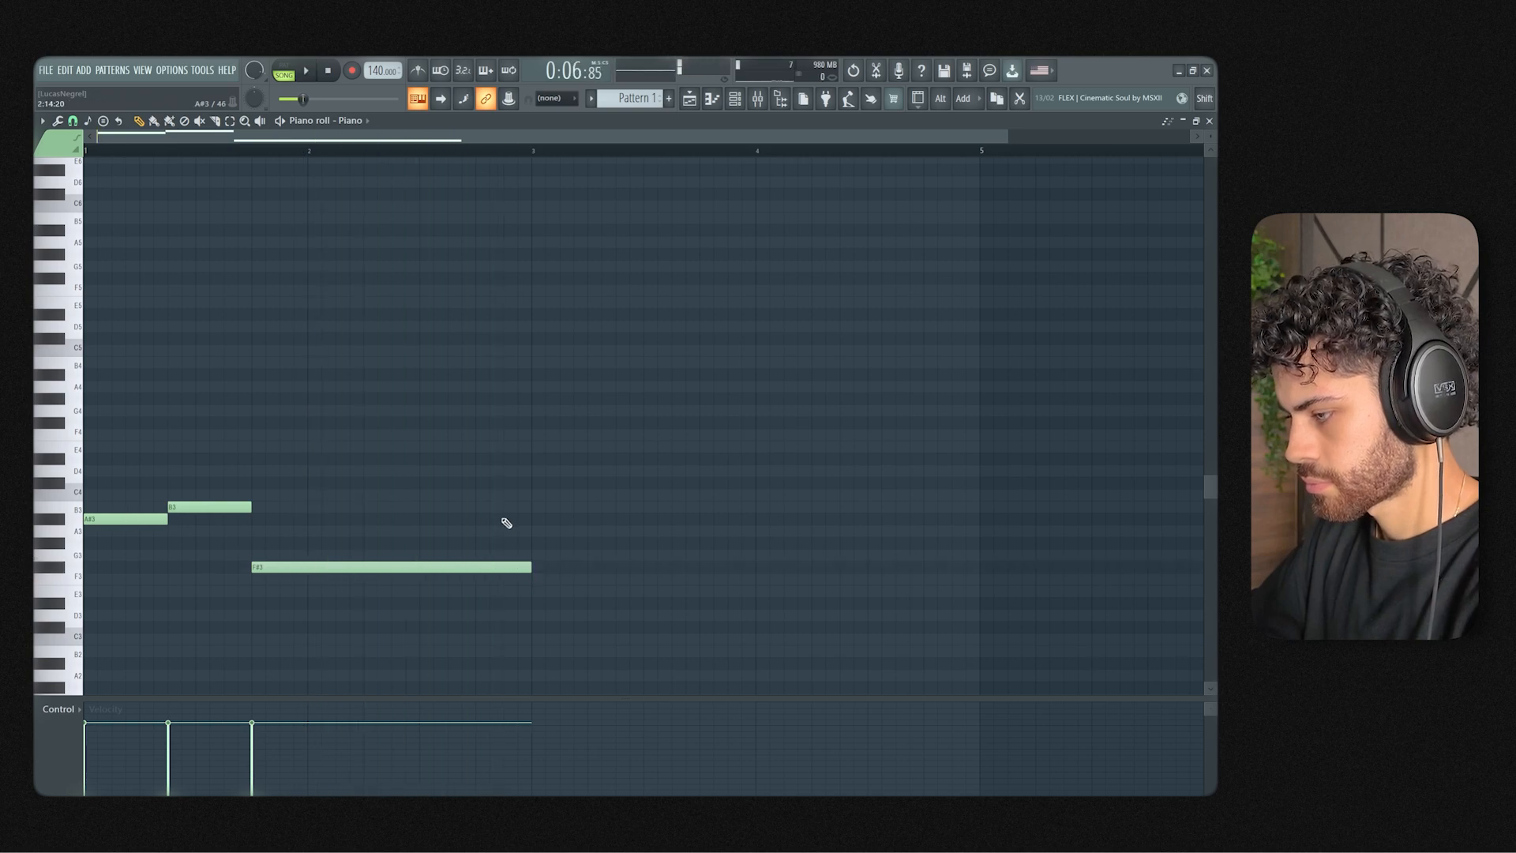
Step: Repeat the six-step A#3 and B3 notes from bar 3 and follow them with a D3 note lasting through bar 4
{"action": "left_click", "coordinate": [533, 519]}
{"action": "left_click", "coordinate": [619, 506]}
{"action": "left_click", "coordinate": [705, 590]}
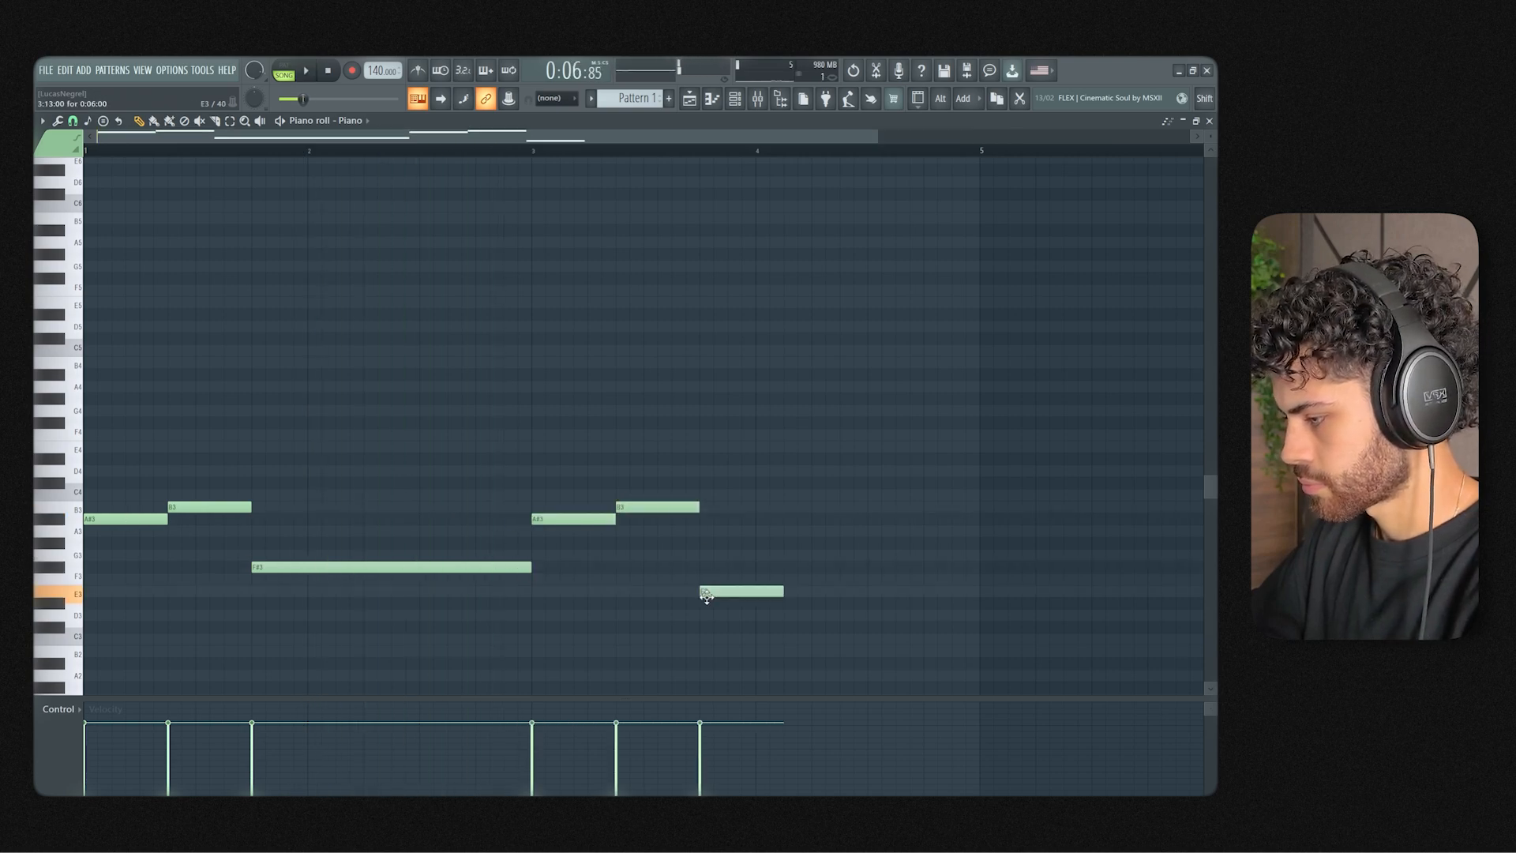
{"action": "scroll", "coordinate": [727, 585], "scroll_direction": "down", "scroll_amount": 2}
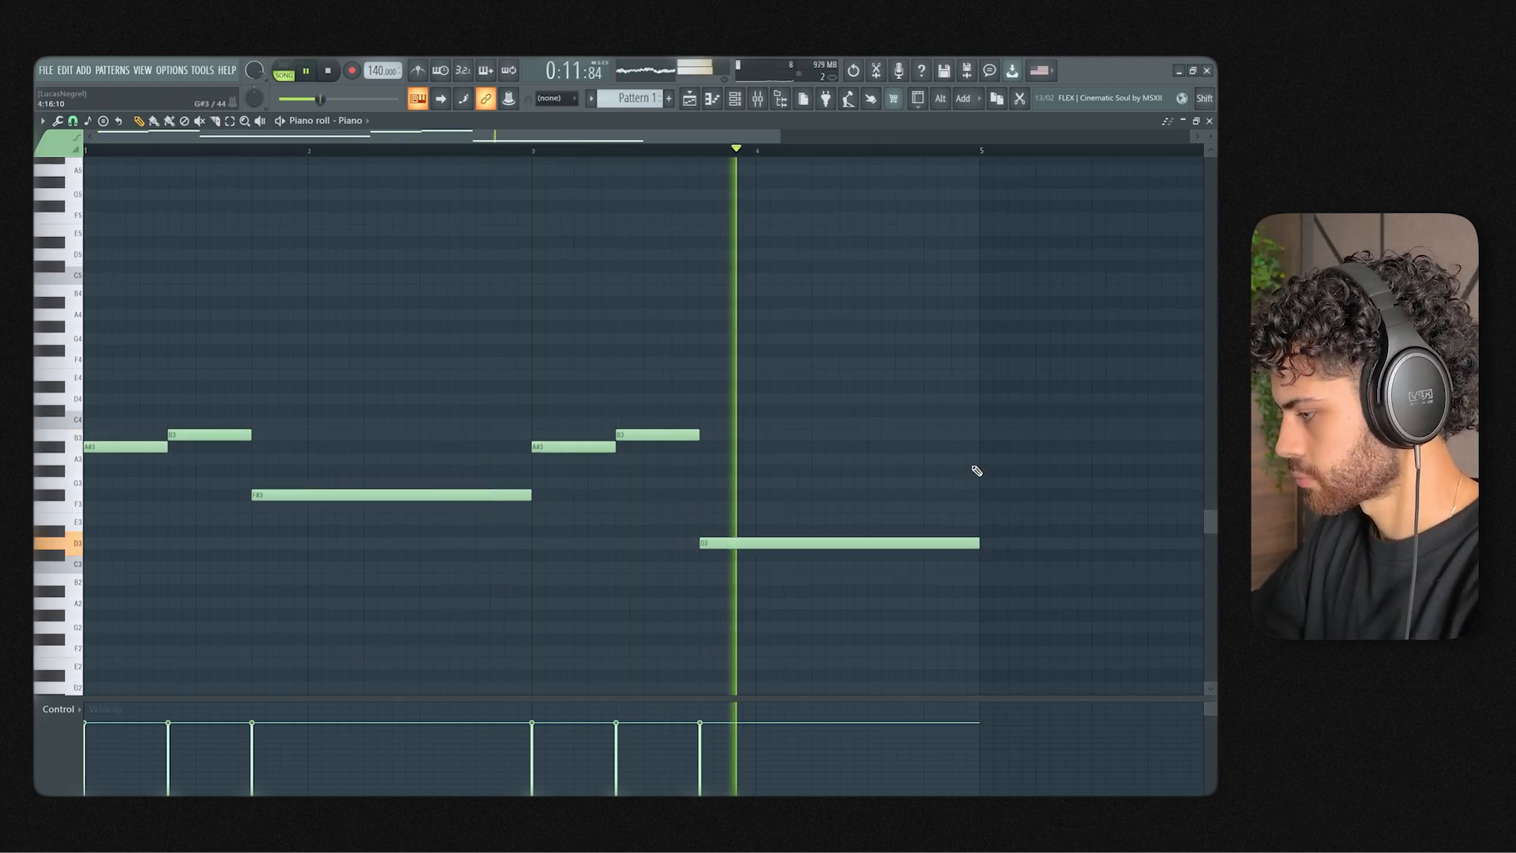
Step: Replace the long D3 note with a D#3 note of the same length and audition it
{"action": "key", "text": "space"}
{"action": "right_click", "coordinate": [707, 543]}
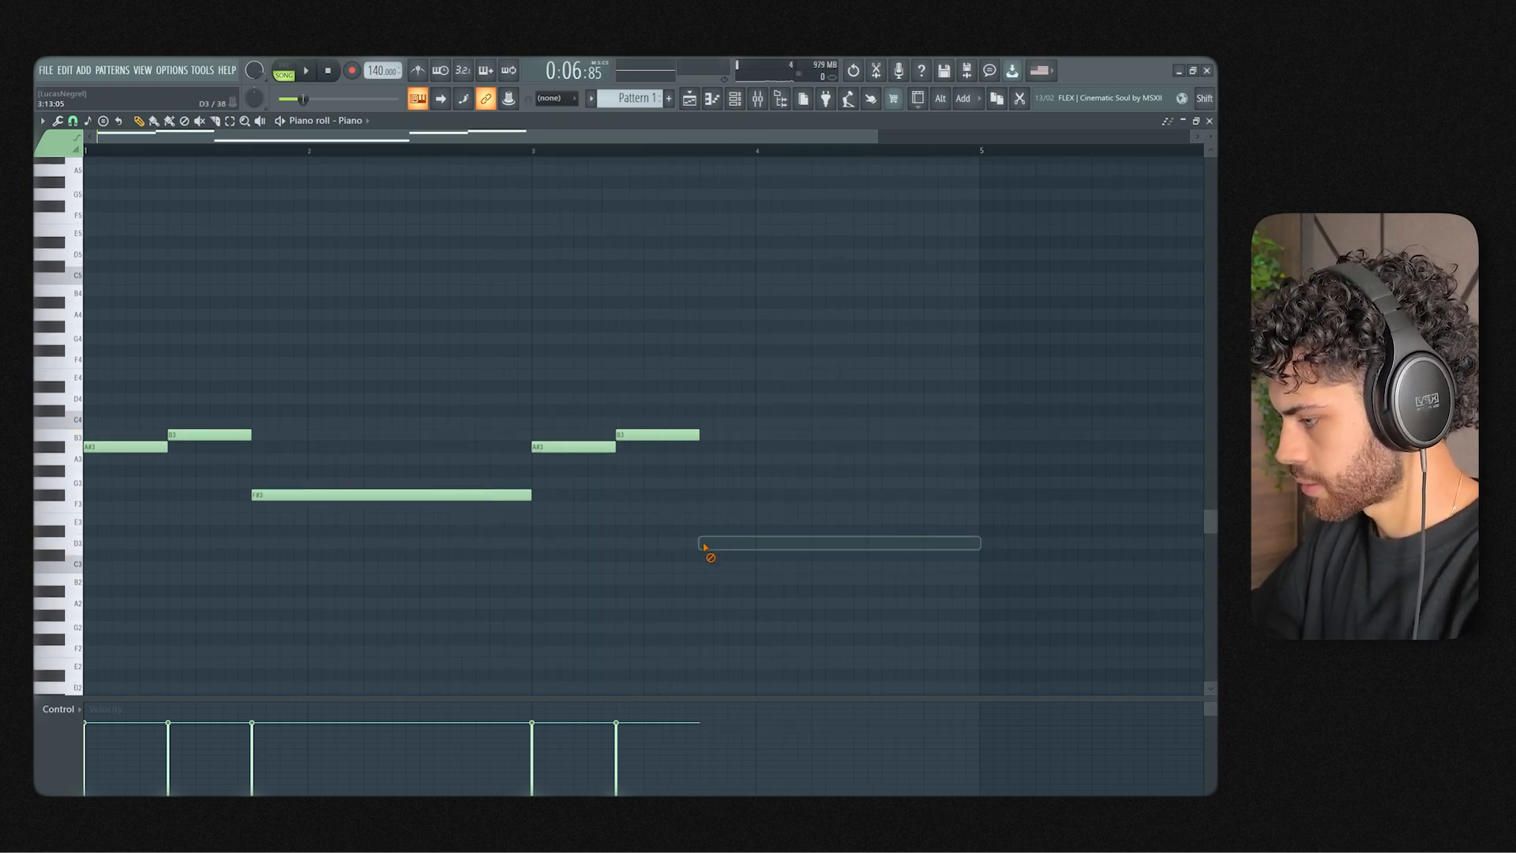
{"action": "left_click", "coordinate": [708, 531]}
{"action": "key", "text": "space"}
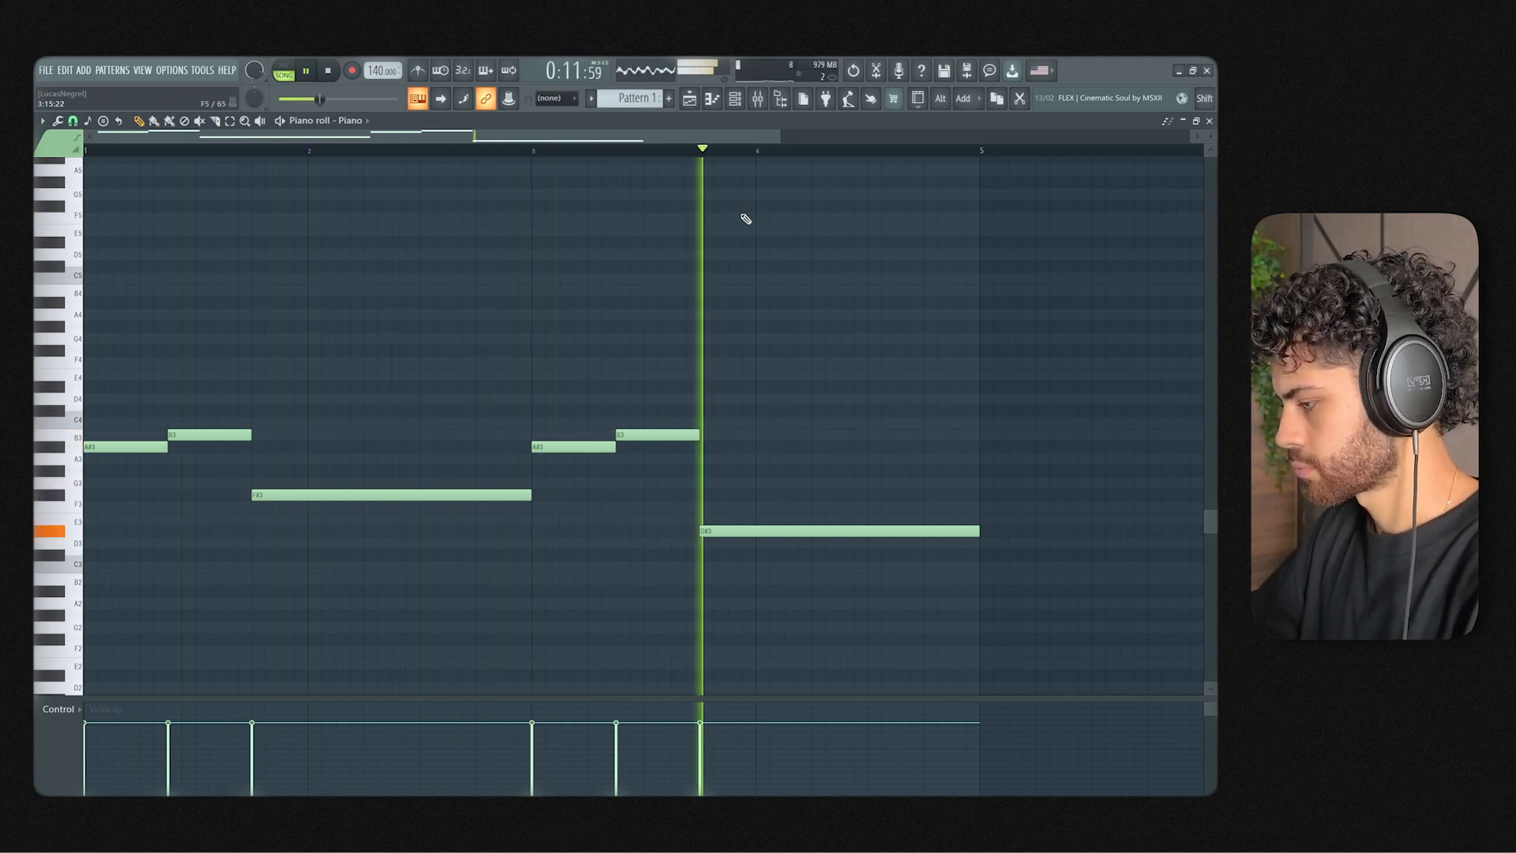
{"action": "scroll", "coordinate": [687, 237], "scroll_direction": "up", "scroll_amount": 2}
{"action": "key", "text": "space"}
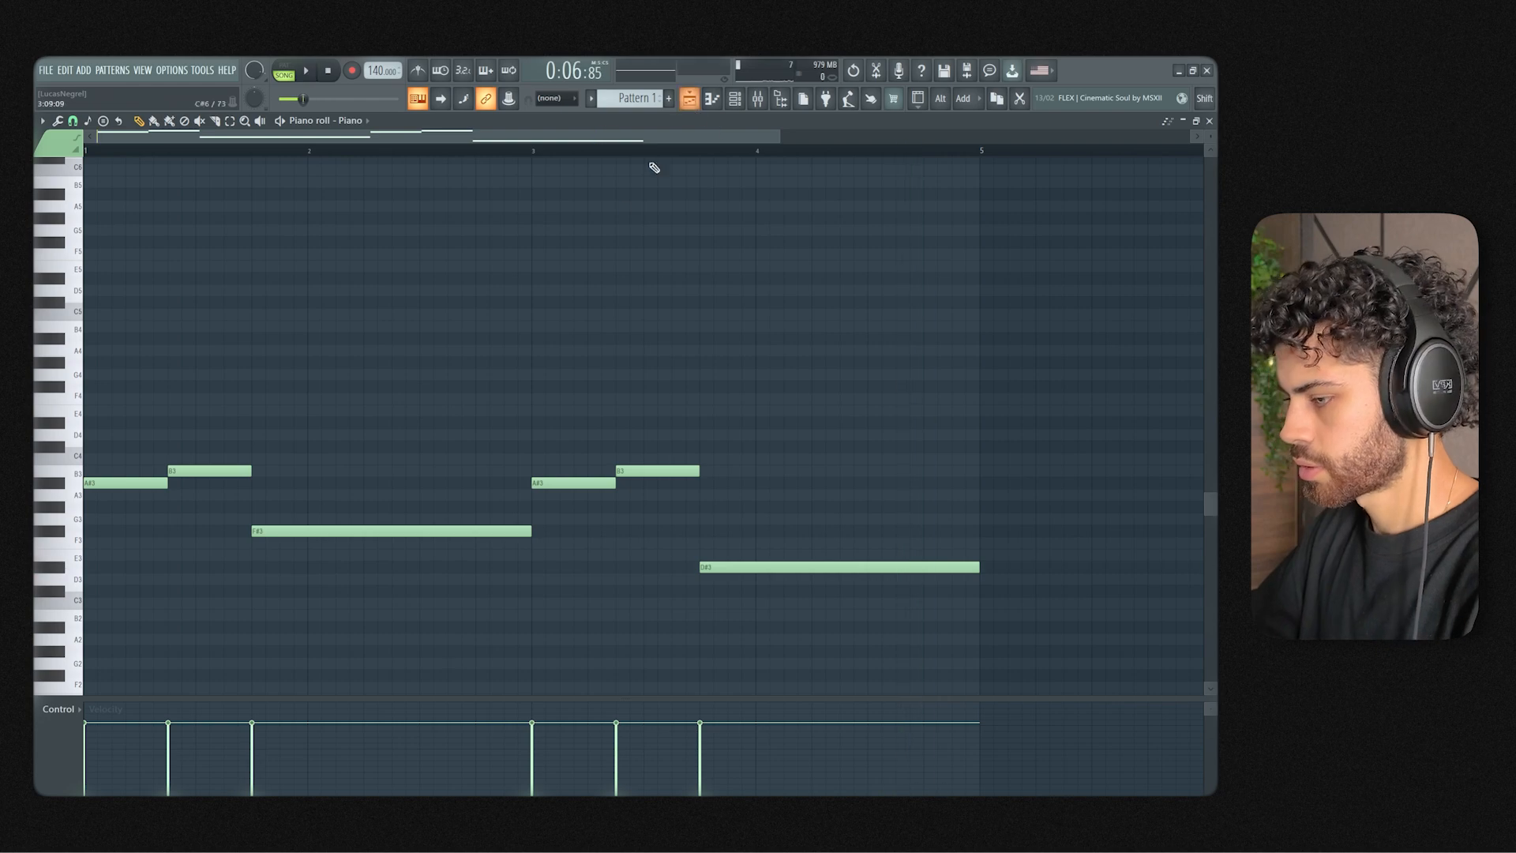
Step: Stack G#4, C#5 and F5 over the first A#3 note, auditioning the chord while choosing the pitches
{"action": "scroll", "coordinate": [553, 298], "scroll_direction": "up", "scroll_amount": 2}
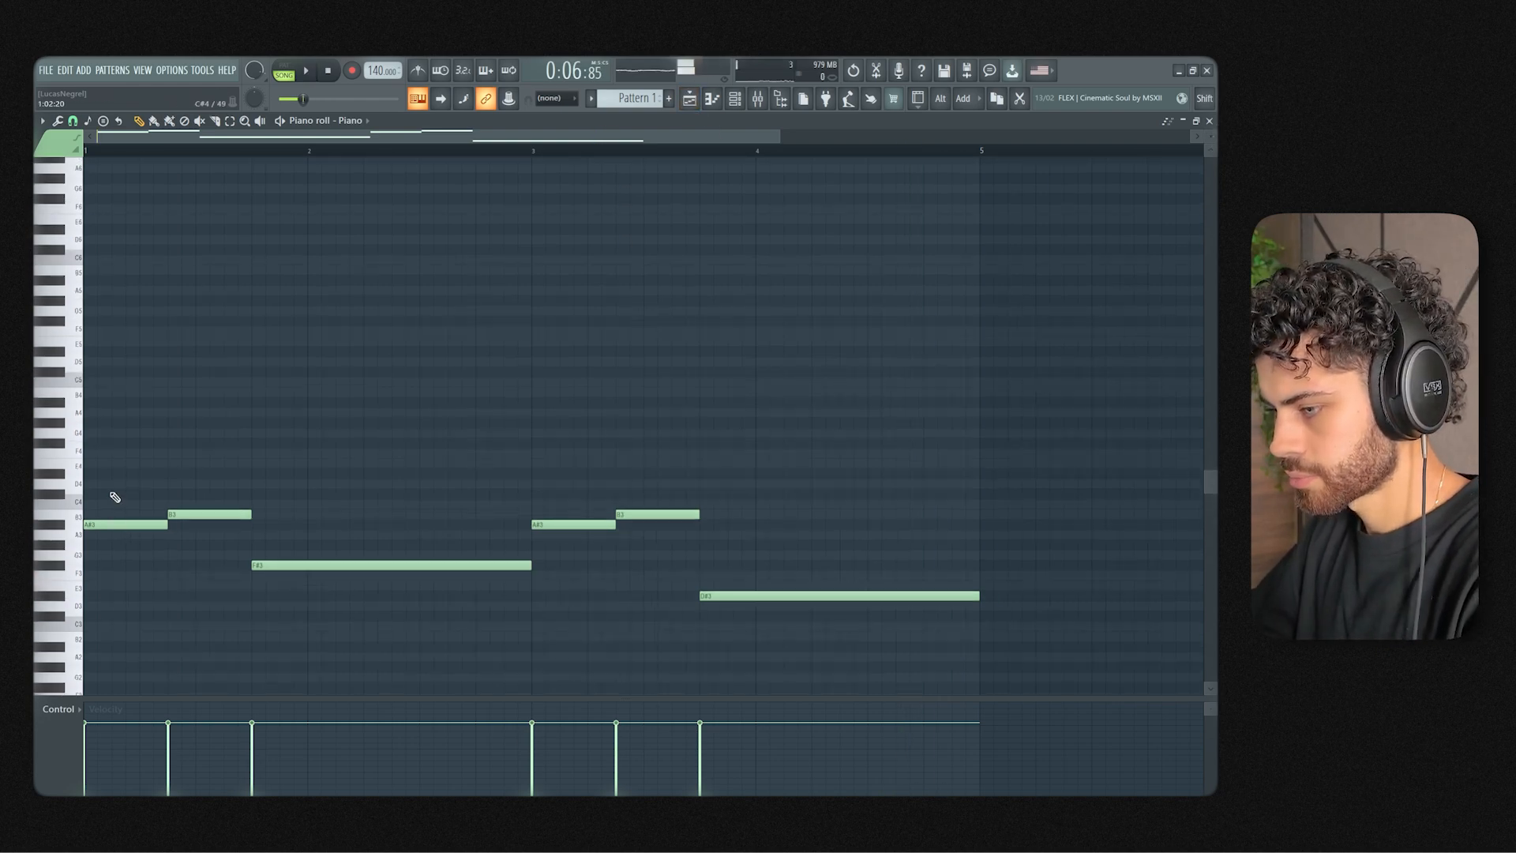
{"action": "scroll", "coordinate": [112, 496], "scroll_direction": "up", "scroll_amount": 2}
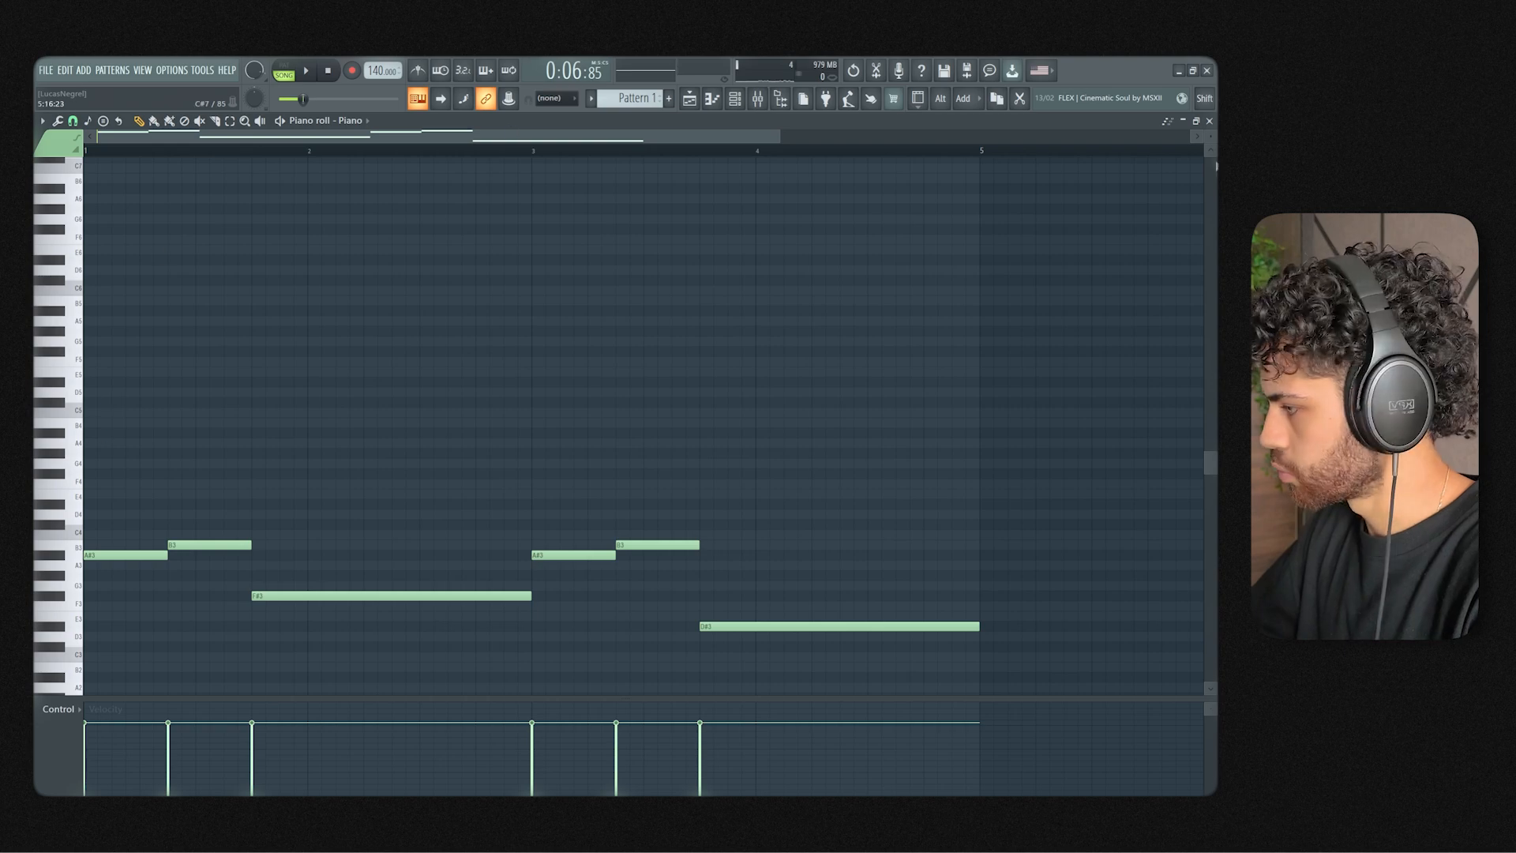
{"action": "left_click_drag", "start_coordinate": [1208, 135], "coordinate": [1209, 146]}
{"action": "scroll", "coordinate": [190, 386], "scroll_direction": "down", "scroll_amount": 2}
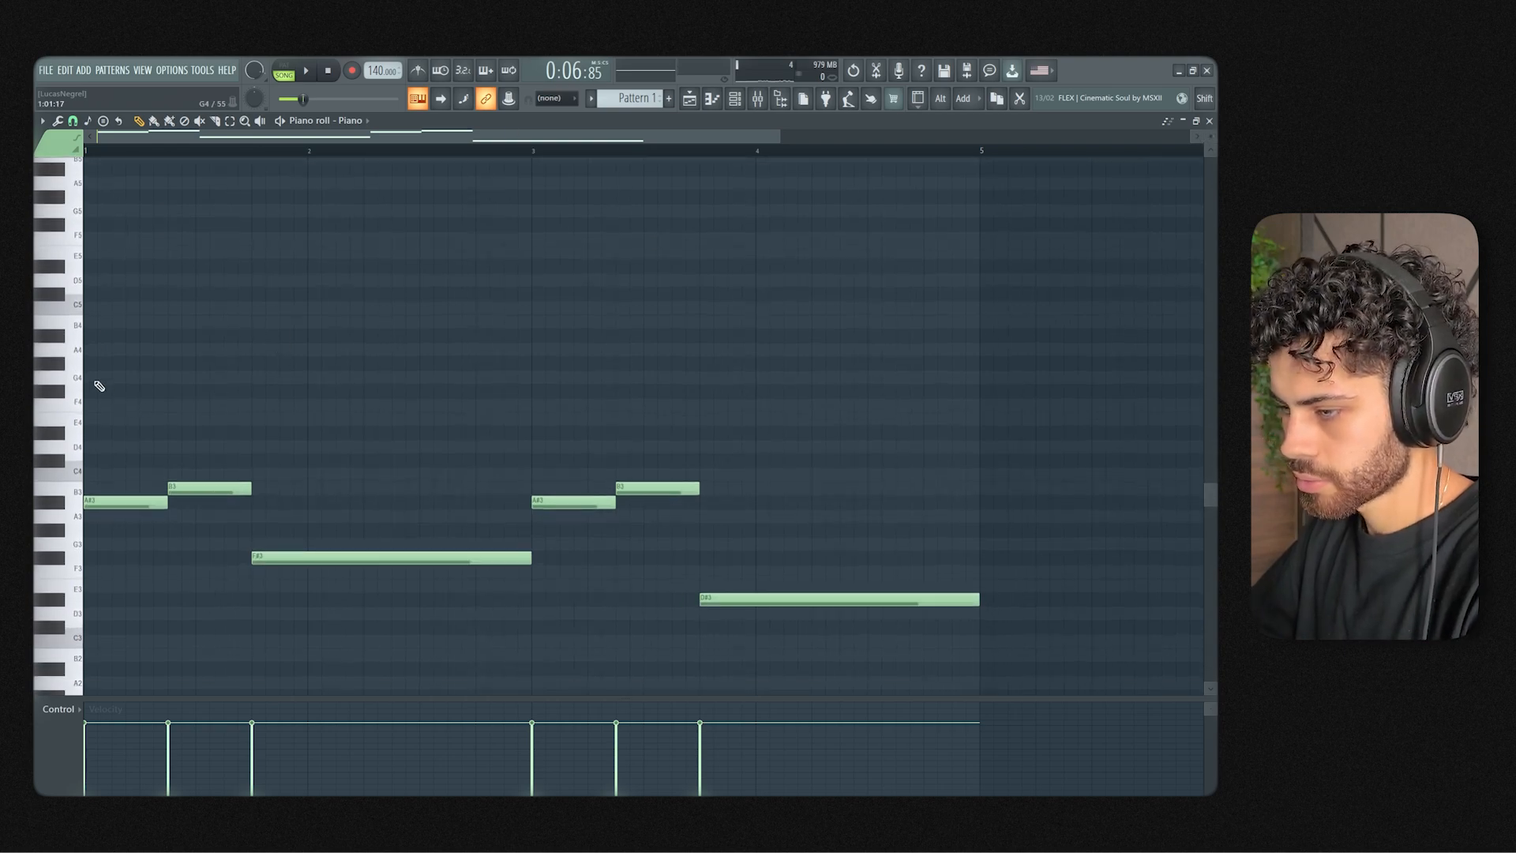
{"action": "left_click", "coordinate": [89, 363]}
{"action": "key", "text": "space"}
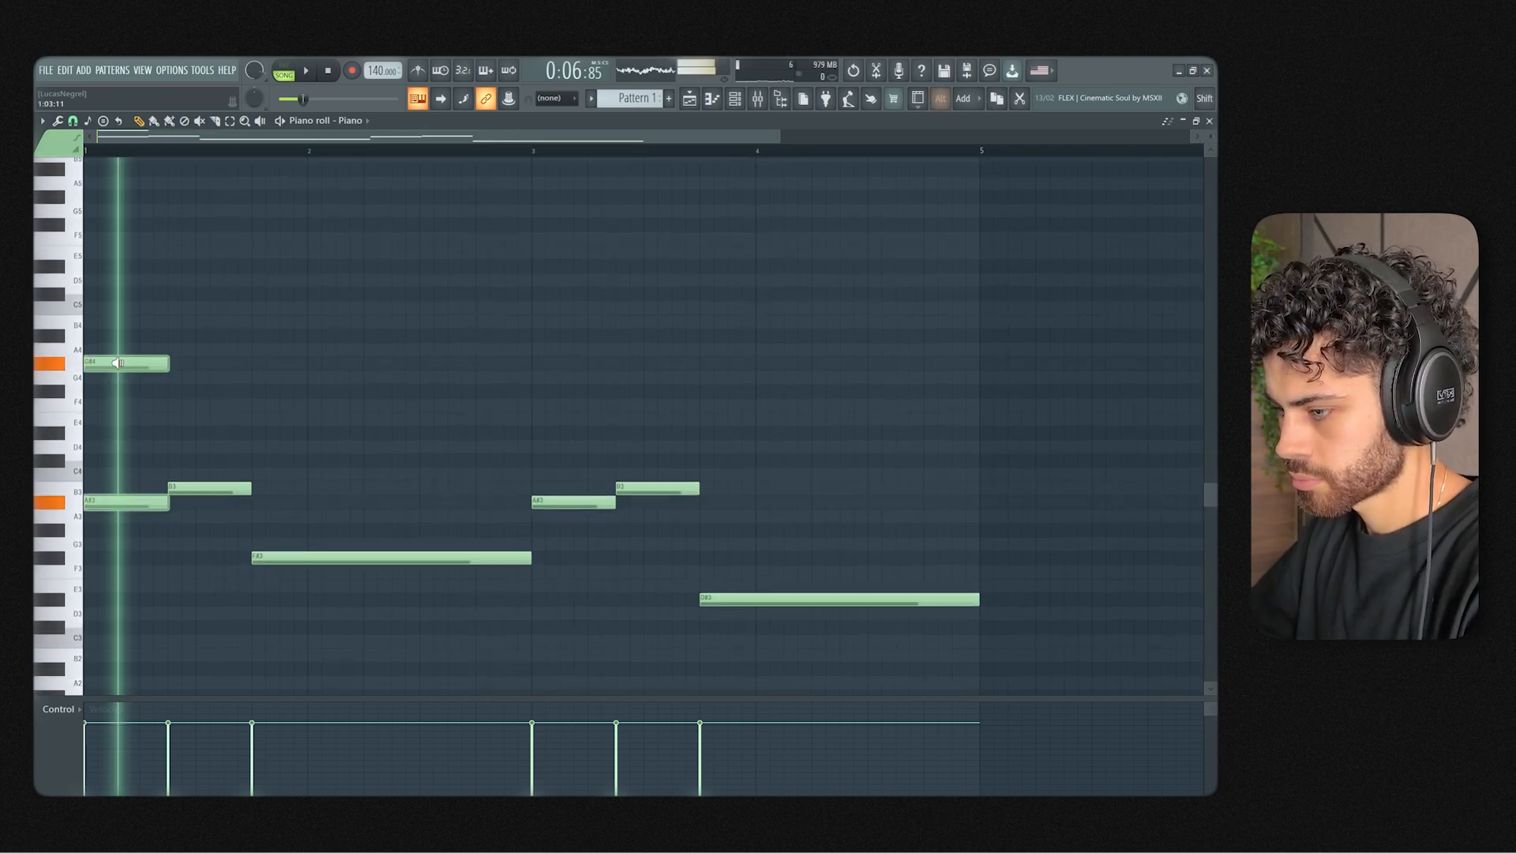
{"action": "left_click_drag", "start_coordinate": [101, 321], "coordinate": [100, 340]}
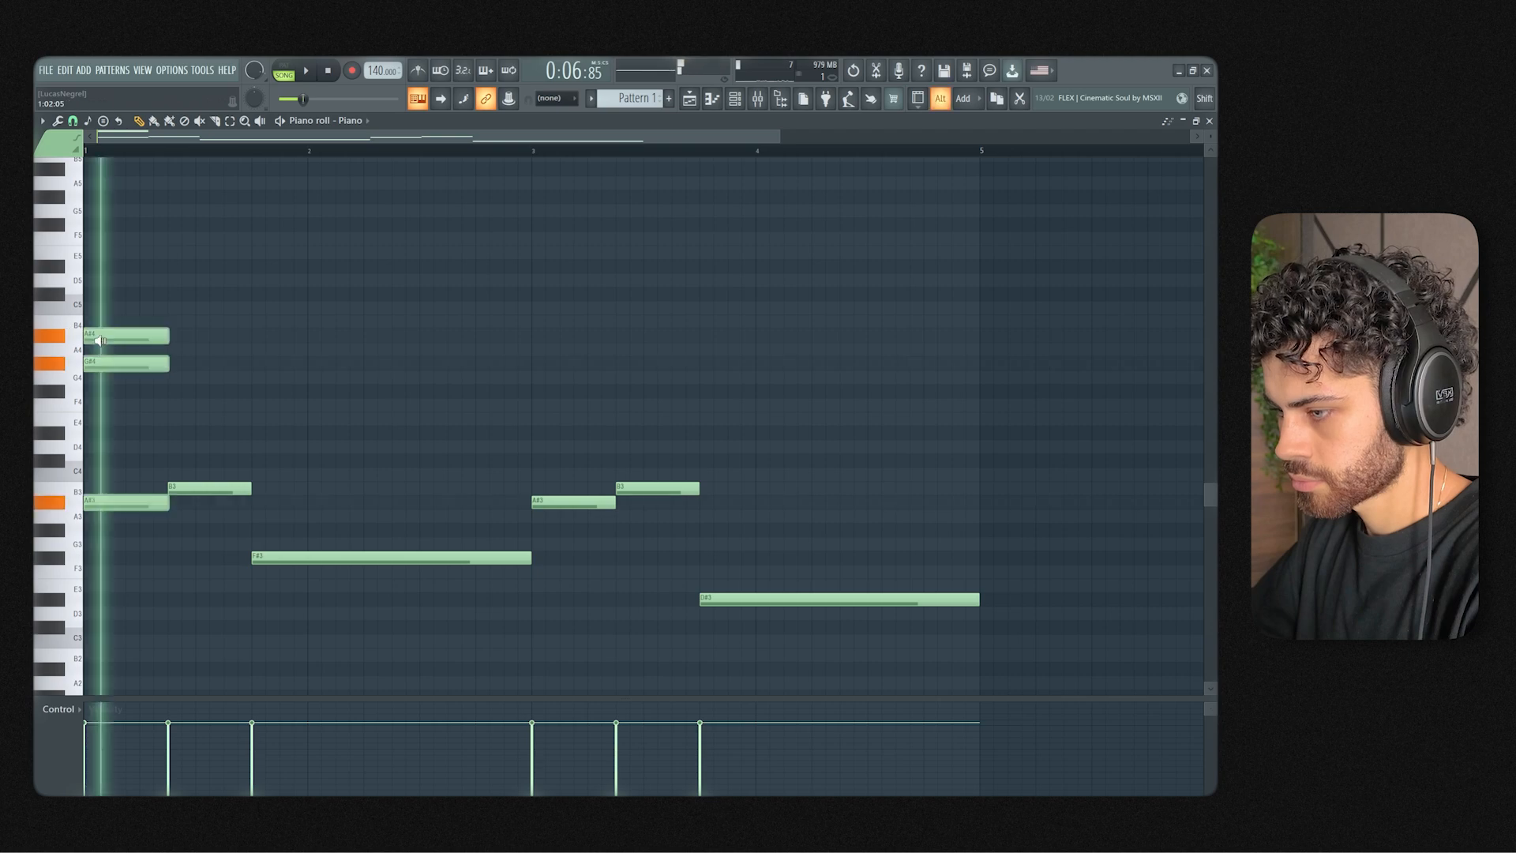
{"action": "key", "text": "space"}
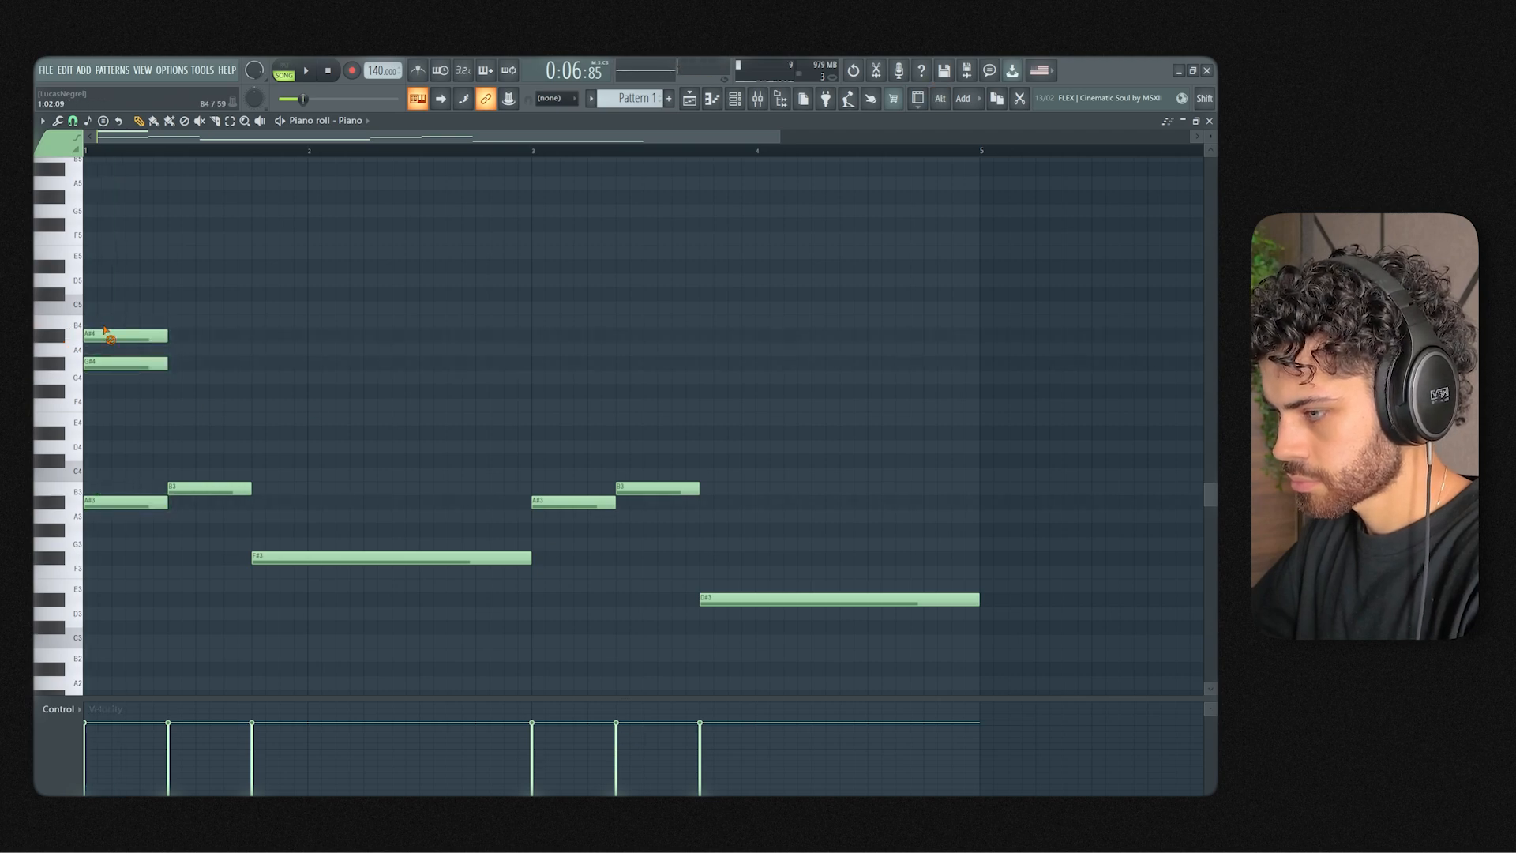
{"action": "left_click_drag", "start_coordinate": [105, 330], "coordinate": [150, 297]}
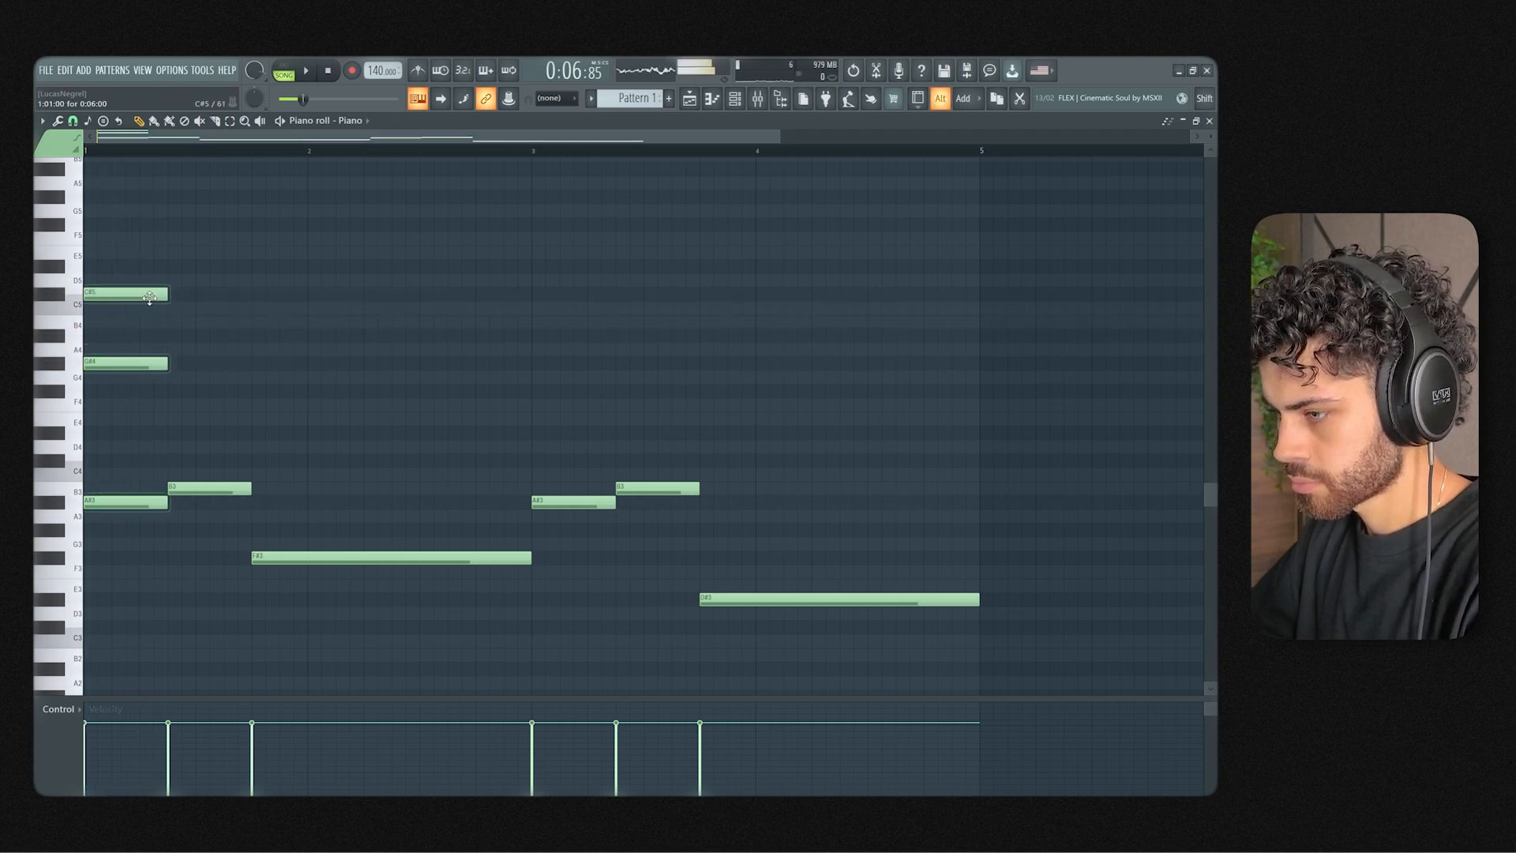
{"action": "scroll", "coordinate": [119, 284], "scroll_direction": "up", "scroll_amount": 2}
{"action": "left_click", "coordinate": [108, 278]}
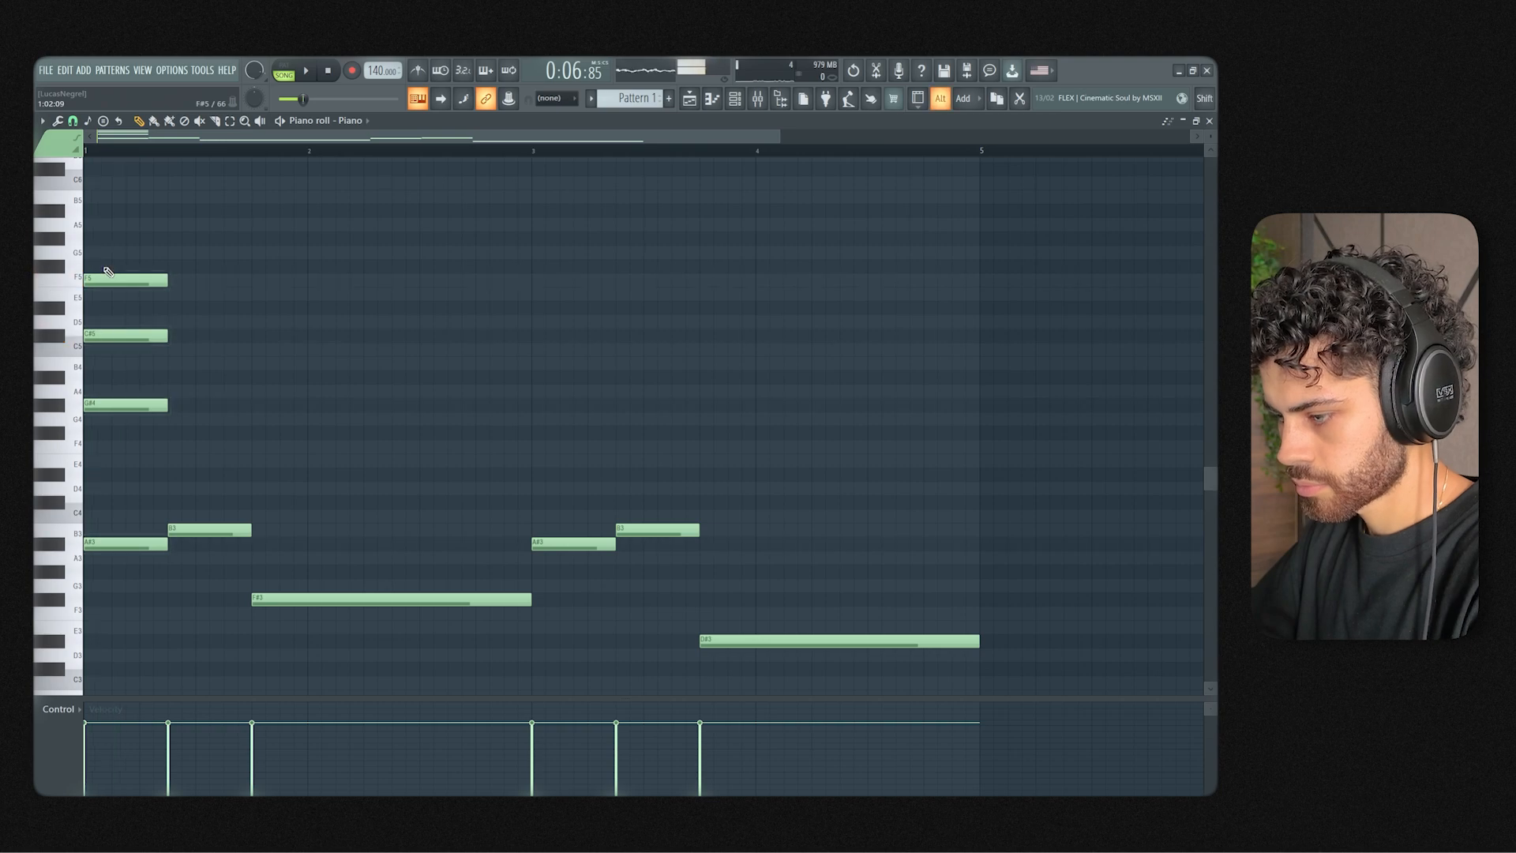
{"action": "key", "text": "space"}
Step: Stack A#4, D#5 and F#5 over the first B3 note and audition the chord
{"action": "left_click", "coordinate": [190, 377]}
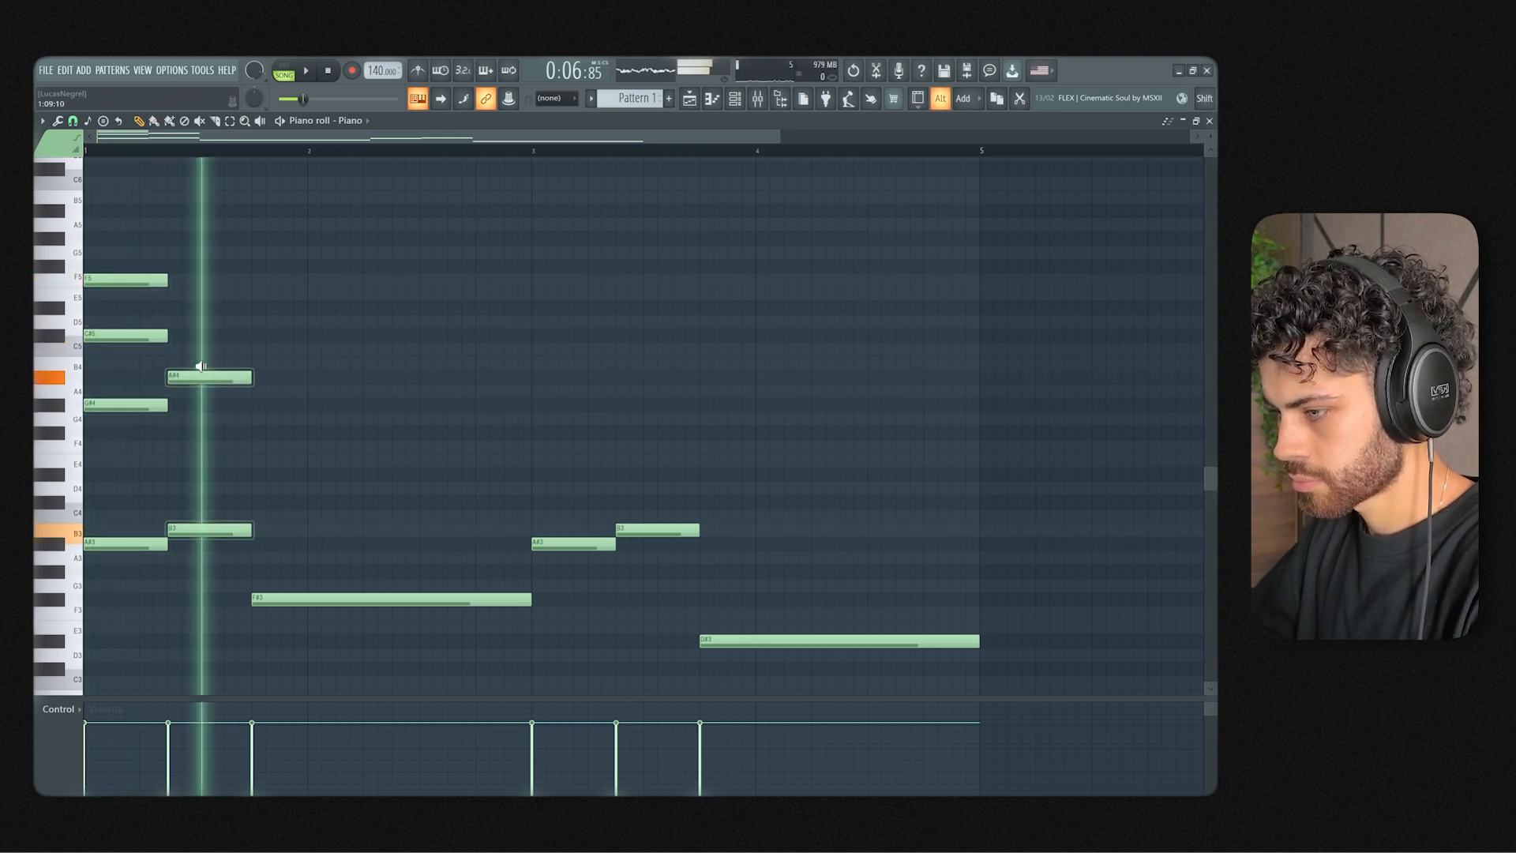
{"action": "key", "text": "space"}
{"action": "left_click", "coordinate": [168, 310]}
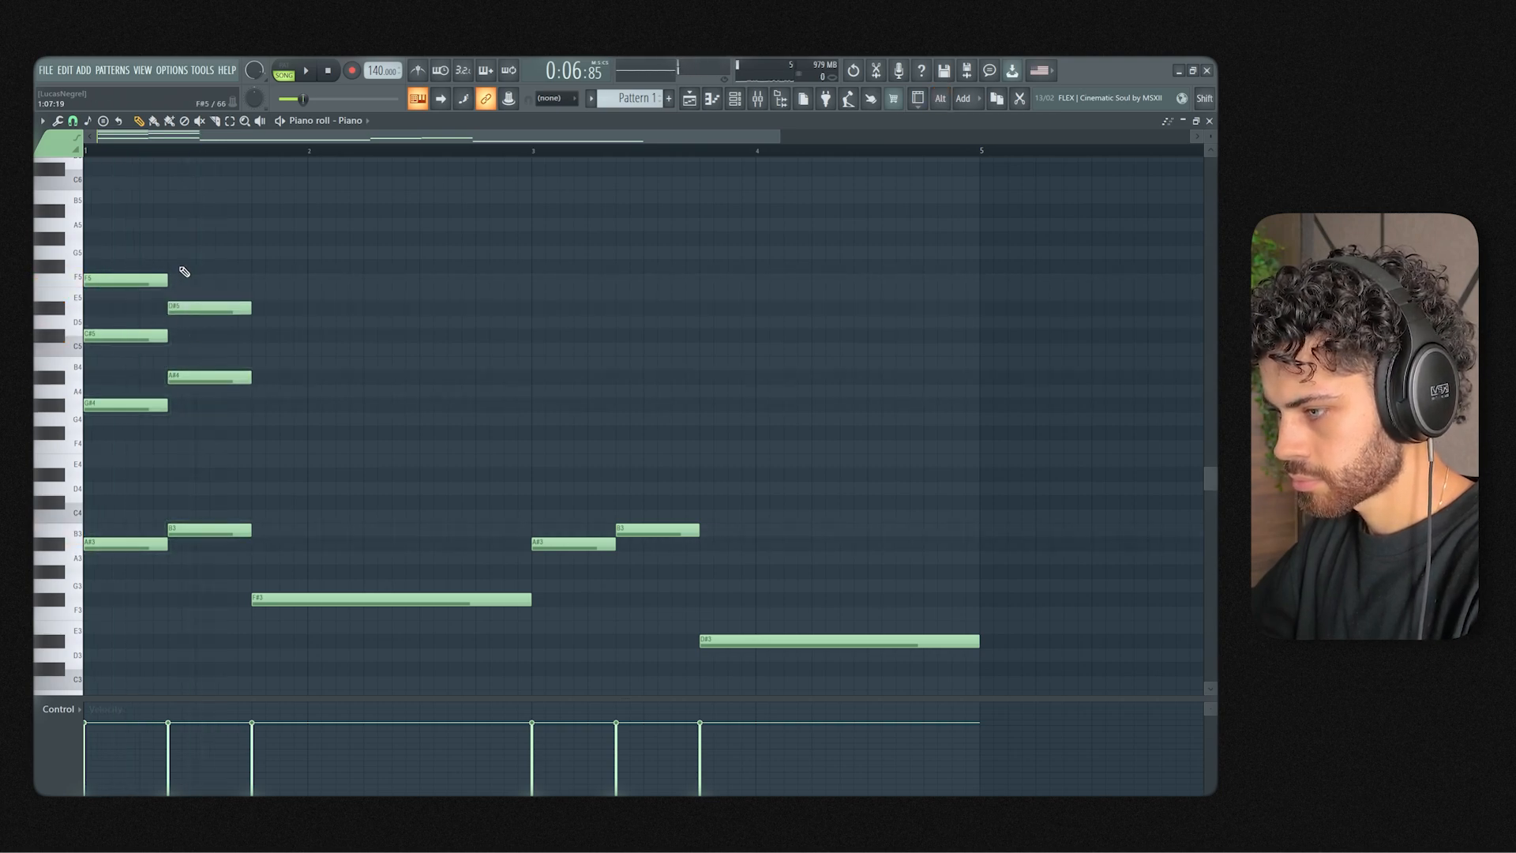
{"action": "left_click", "coordinate": [182, 266]}
{"action": "key", "text": "space"}
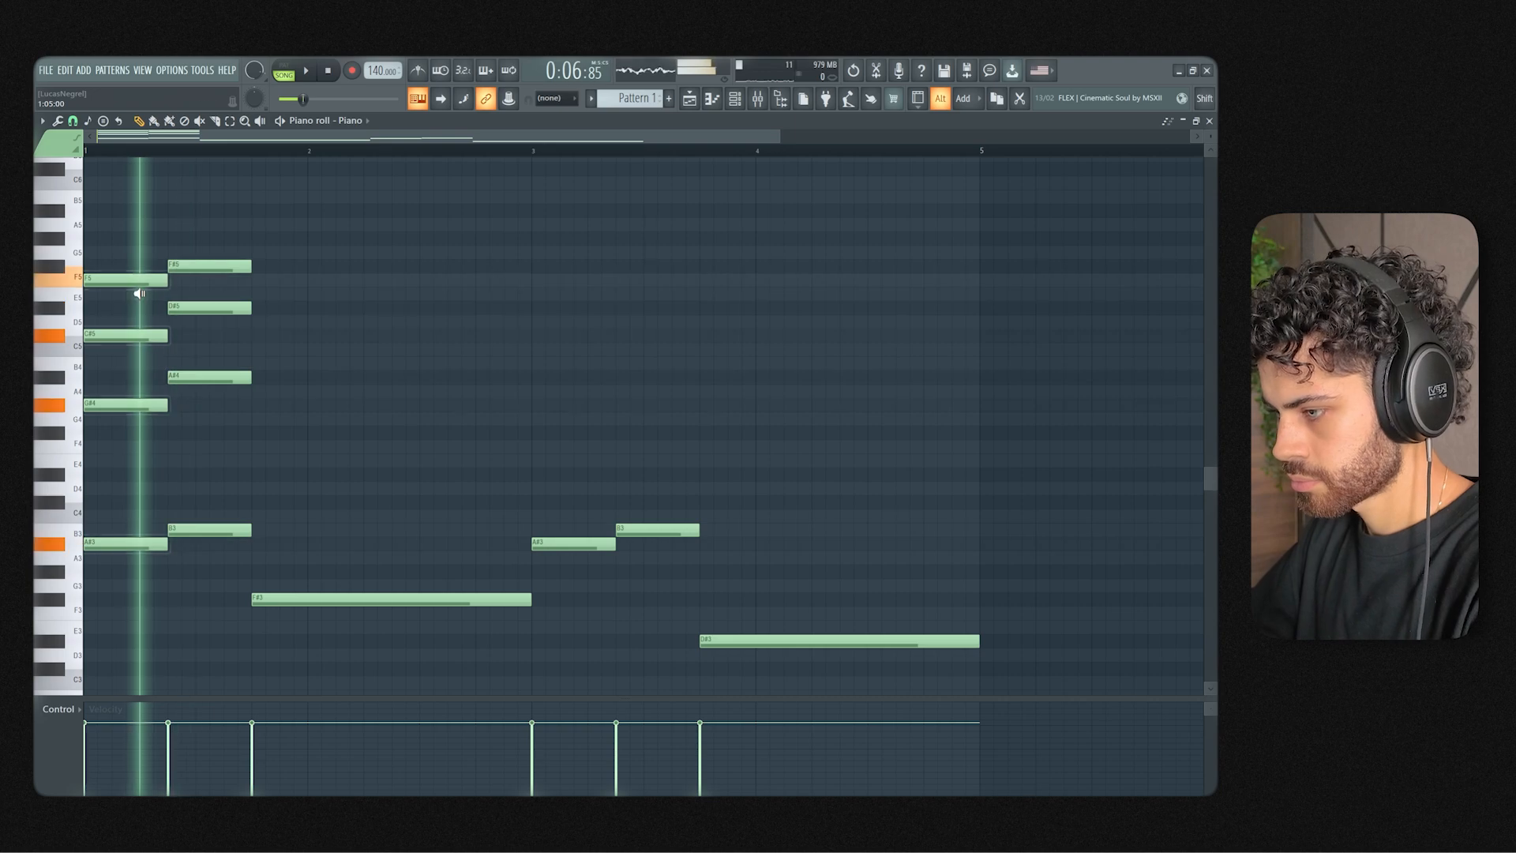
{"action": "key", "text": "space"}
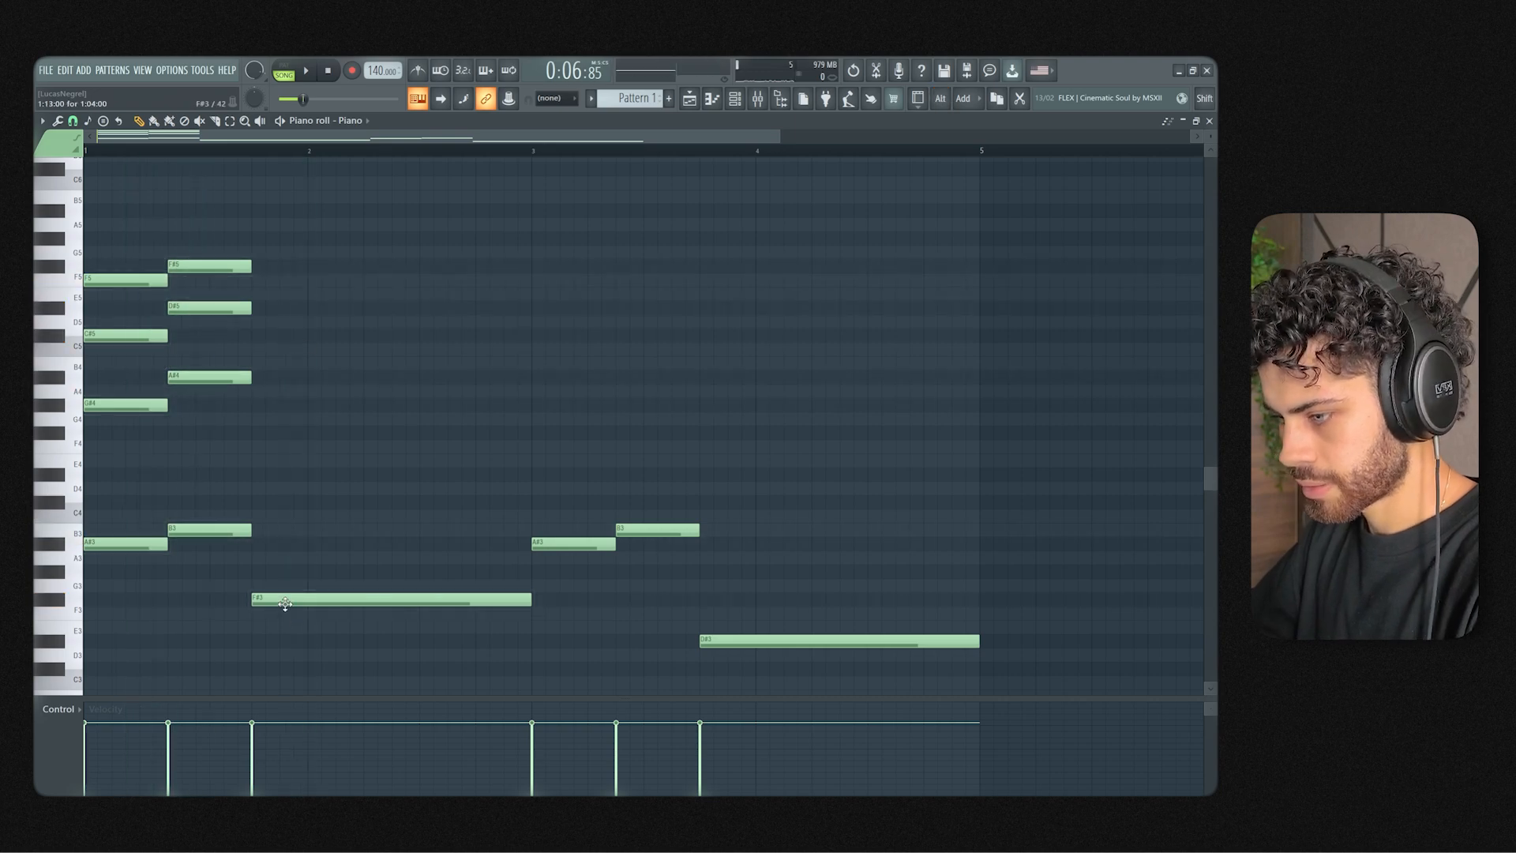
Step: Stack F#4, A#4 and C#5 over the long F#3 note and audition the progression
{"action": "left_click", "coordinate": [254, 433]}
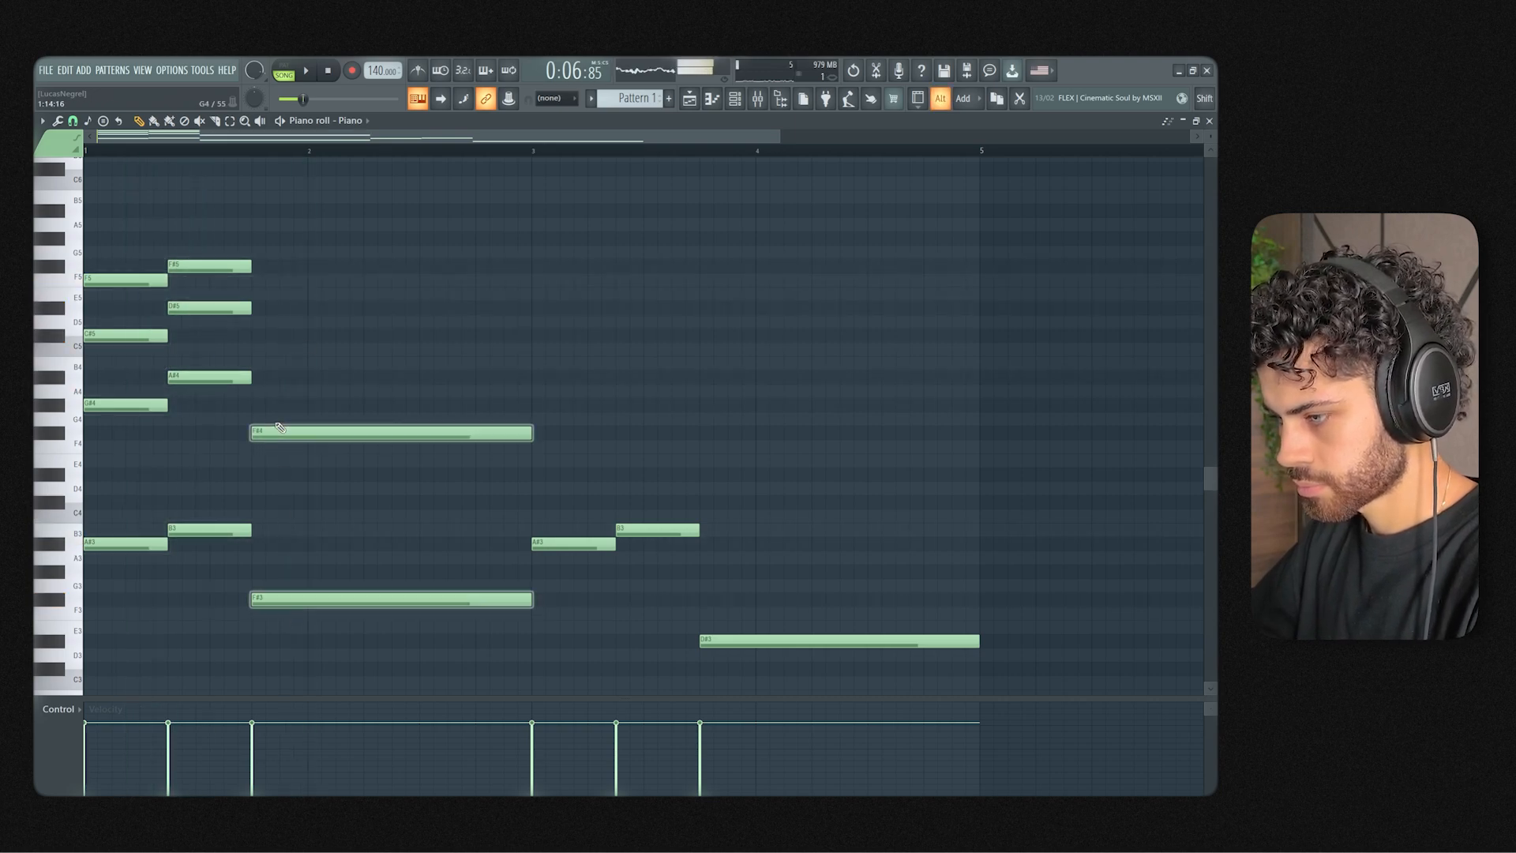
{"action": "left_click", "coordinate": [259, 389]}
{"action": "mouse_move", "coordinate": [258, 384]}
{"action": "left_mouse_down"}
{"action": "mouse_move", "coordinate": [261, 336]}
{"action": "mouse_move", "coordinate": [257, 378]}
{"action": "left_mouse_up"}
{"action": "left_click", "coordinate": [261, 322]}
{"action": "key", "text": "space"}
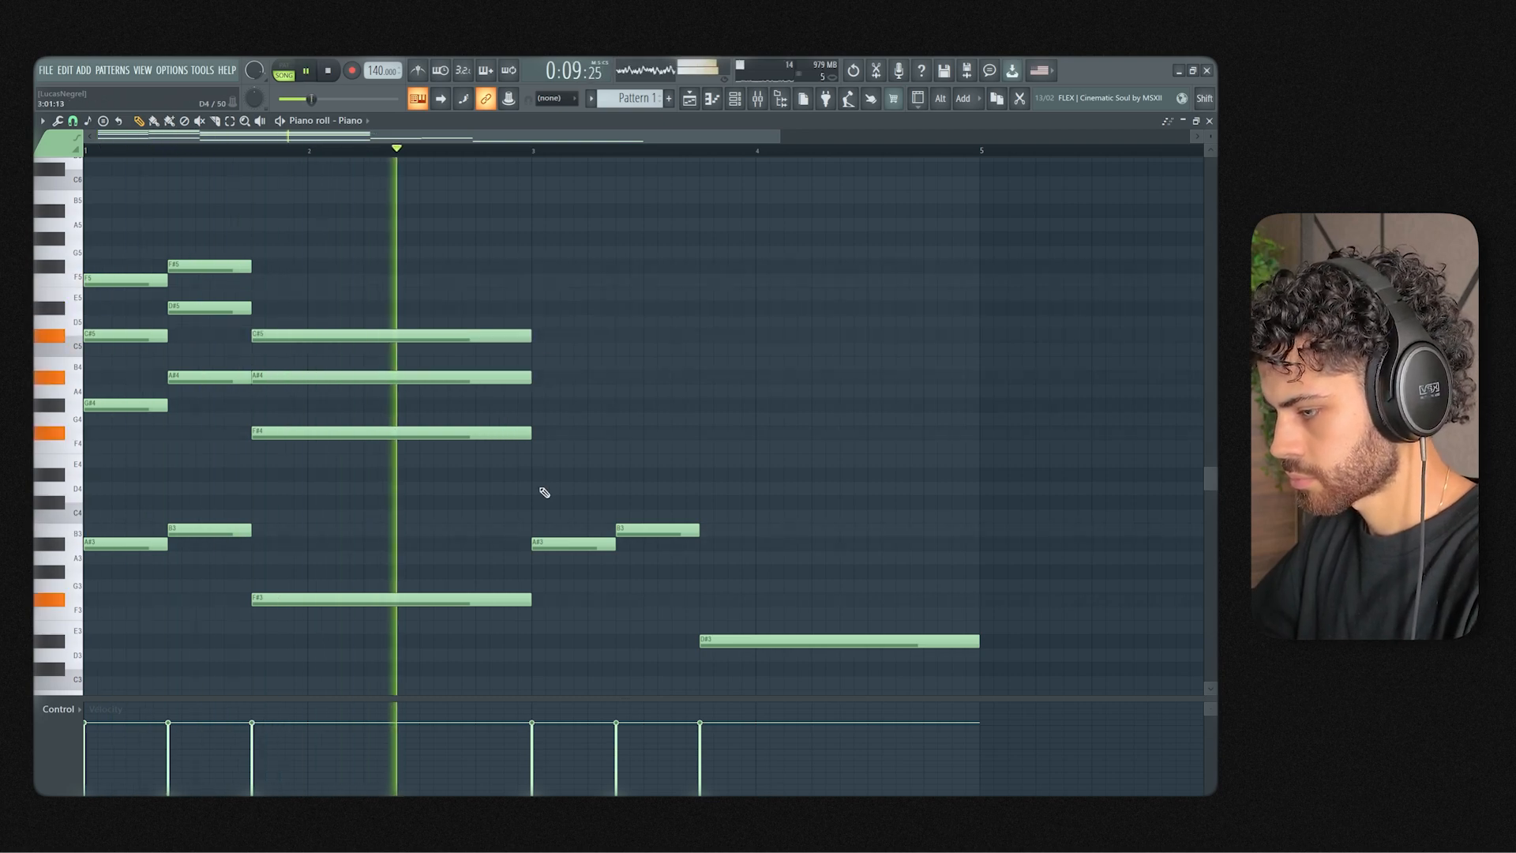
{"action": "key", "text": "space"}
Step: Duplicate the upper notes of the first two chords over the A#3 and B3 notes in bar 3, leaving nothing selected
{"action": "left_click_drag", "start_coordinate": [213, 452], "coordinate": [42, 217]}
{"action": "key", "text": "ctrl+b"}
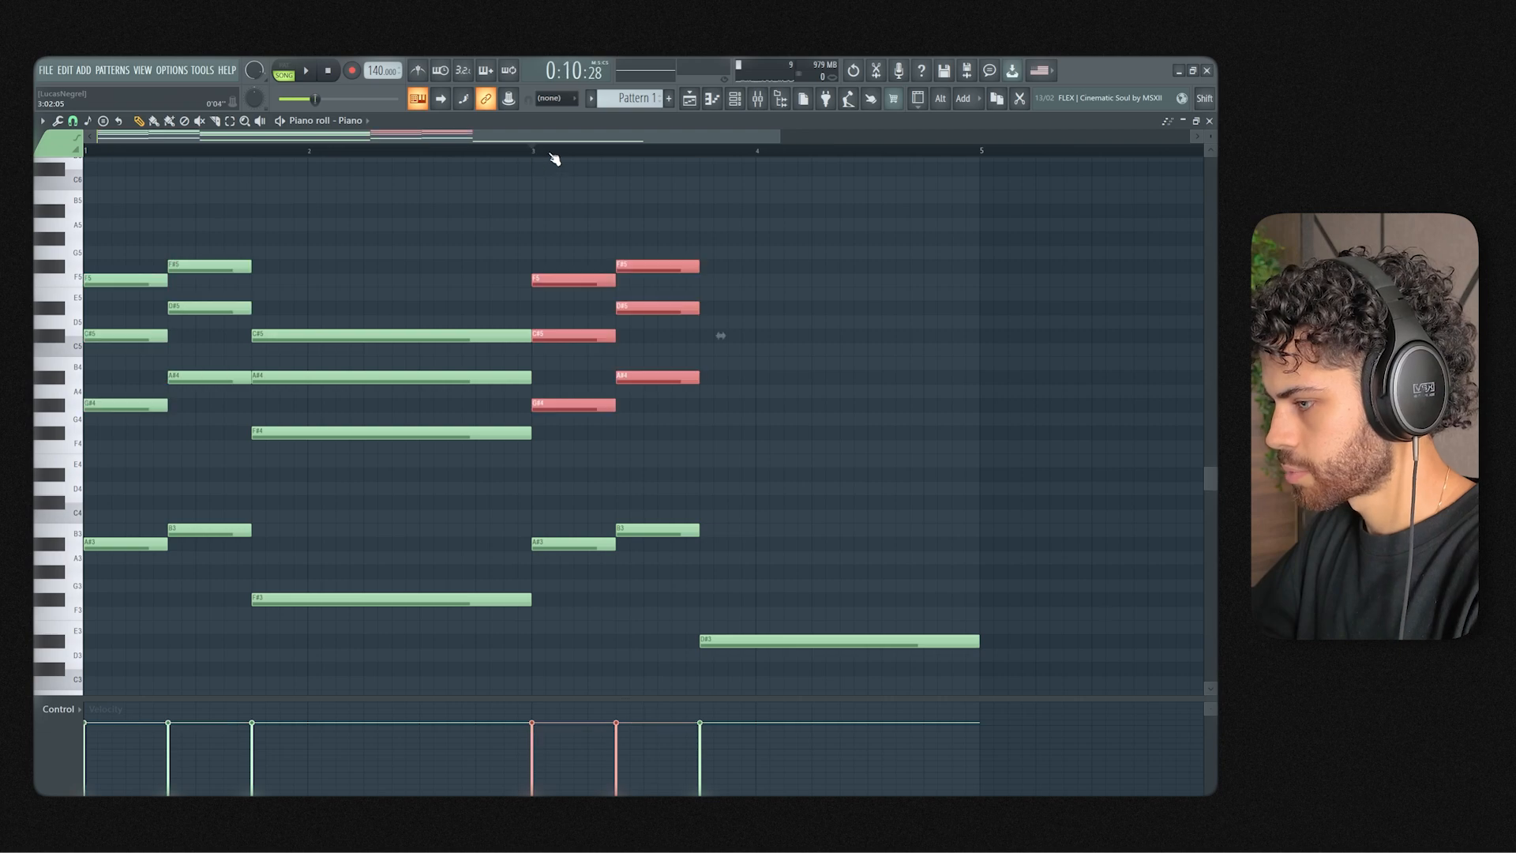
{"action": "key", "text": "ctrl+d"}
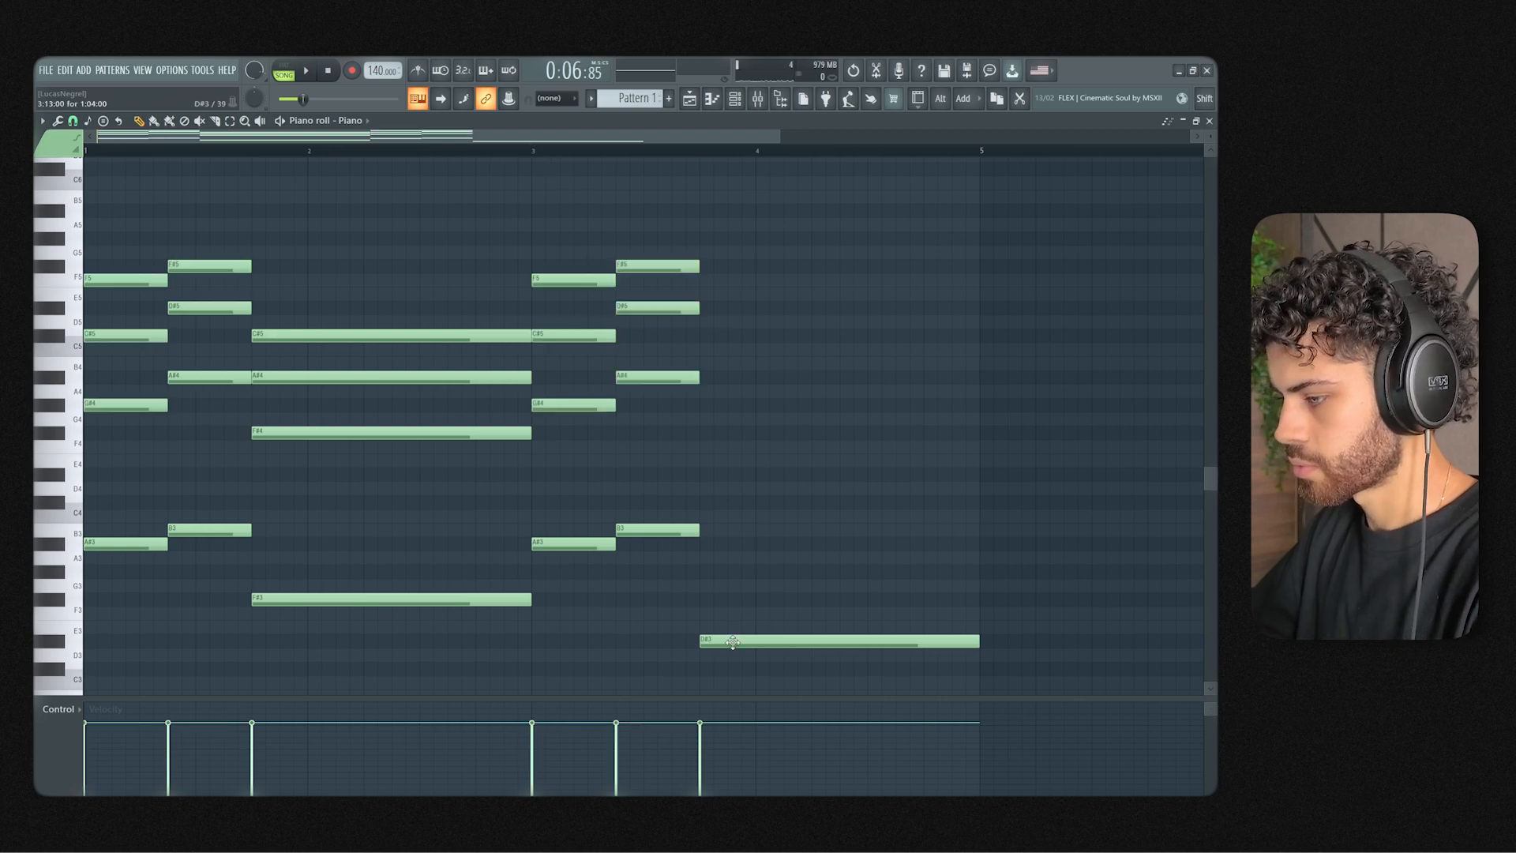
Step: Stack C#5, F#5 and A#5 over the final D#3 note and lower these three notes by one octave
{"action": "scroll", "coordinate": [732, 642], "scroll_direction": "down", "scroll_amount": 2}
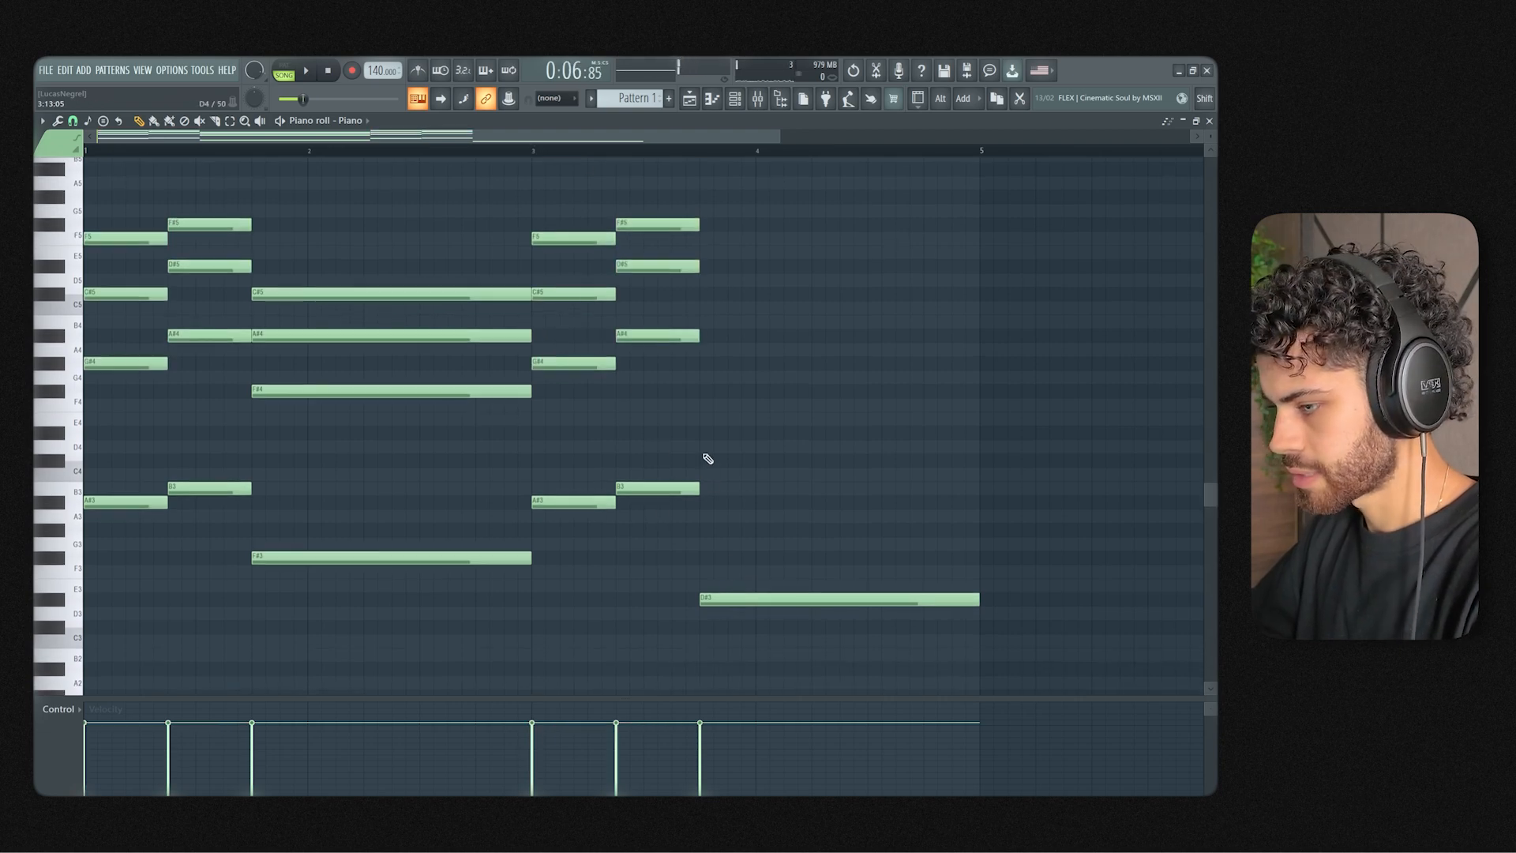
{"action": "left_click", "coordinate": [695, 434]}
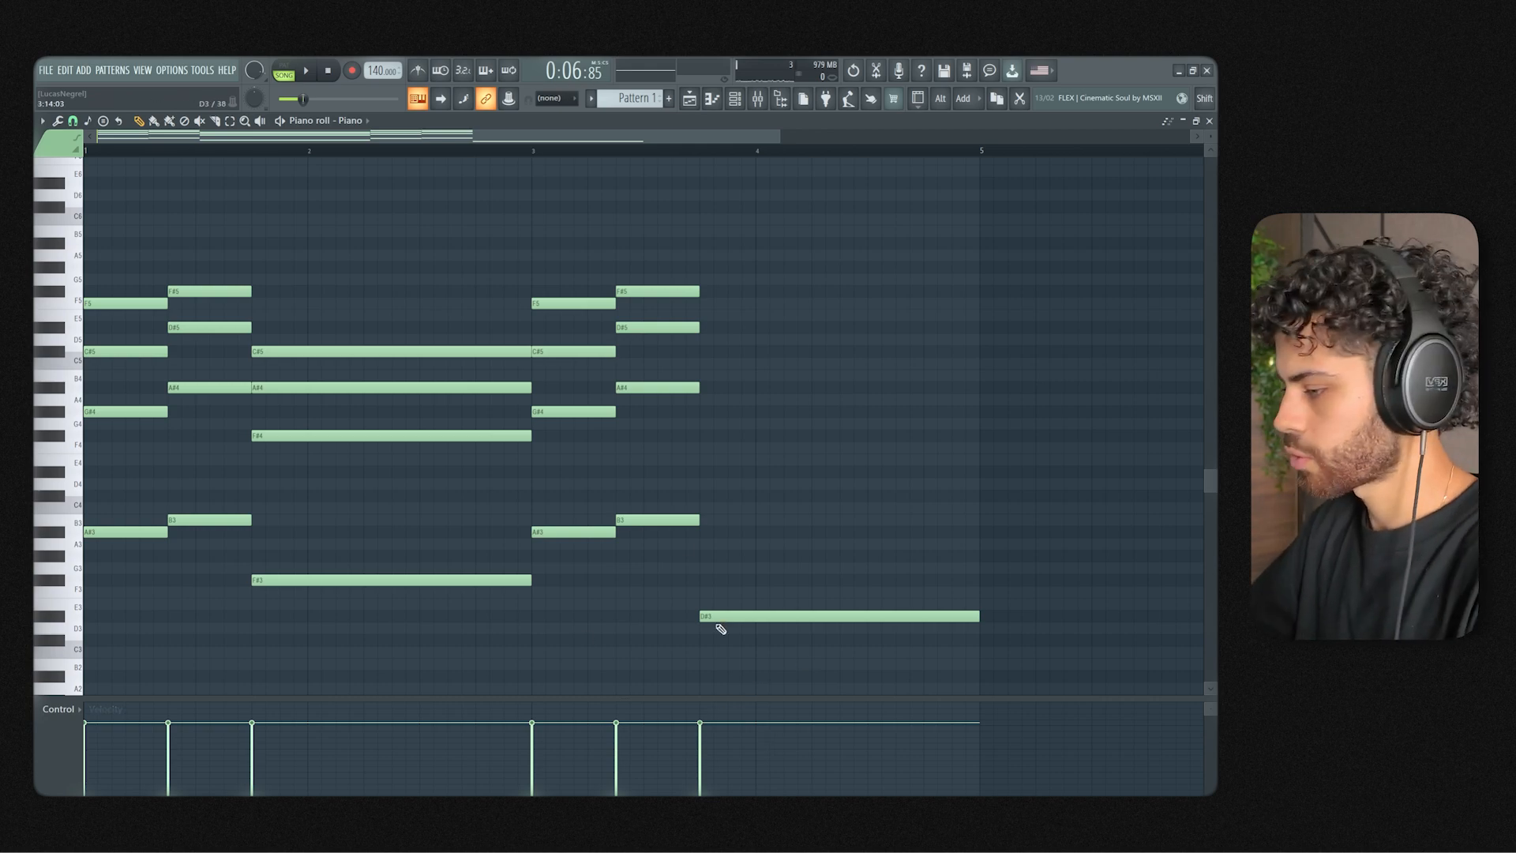
{"action": "left_click", "coordinate": [702, 471]}
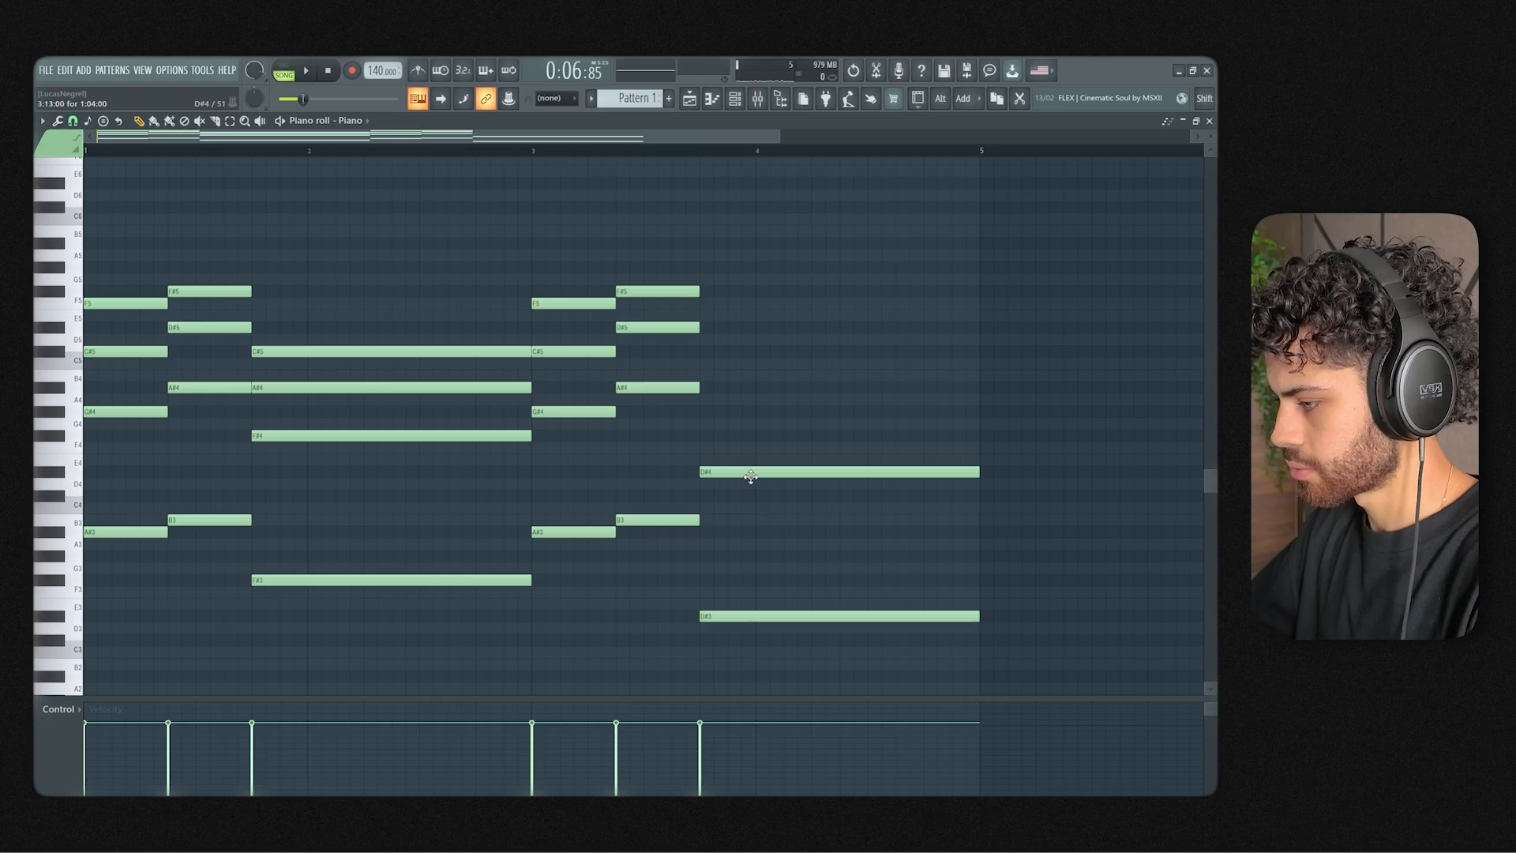
{"action": "right_click", "coordinate": [750, 476]}
{"action": "left_click", "coordinate": [718, 365]}
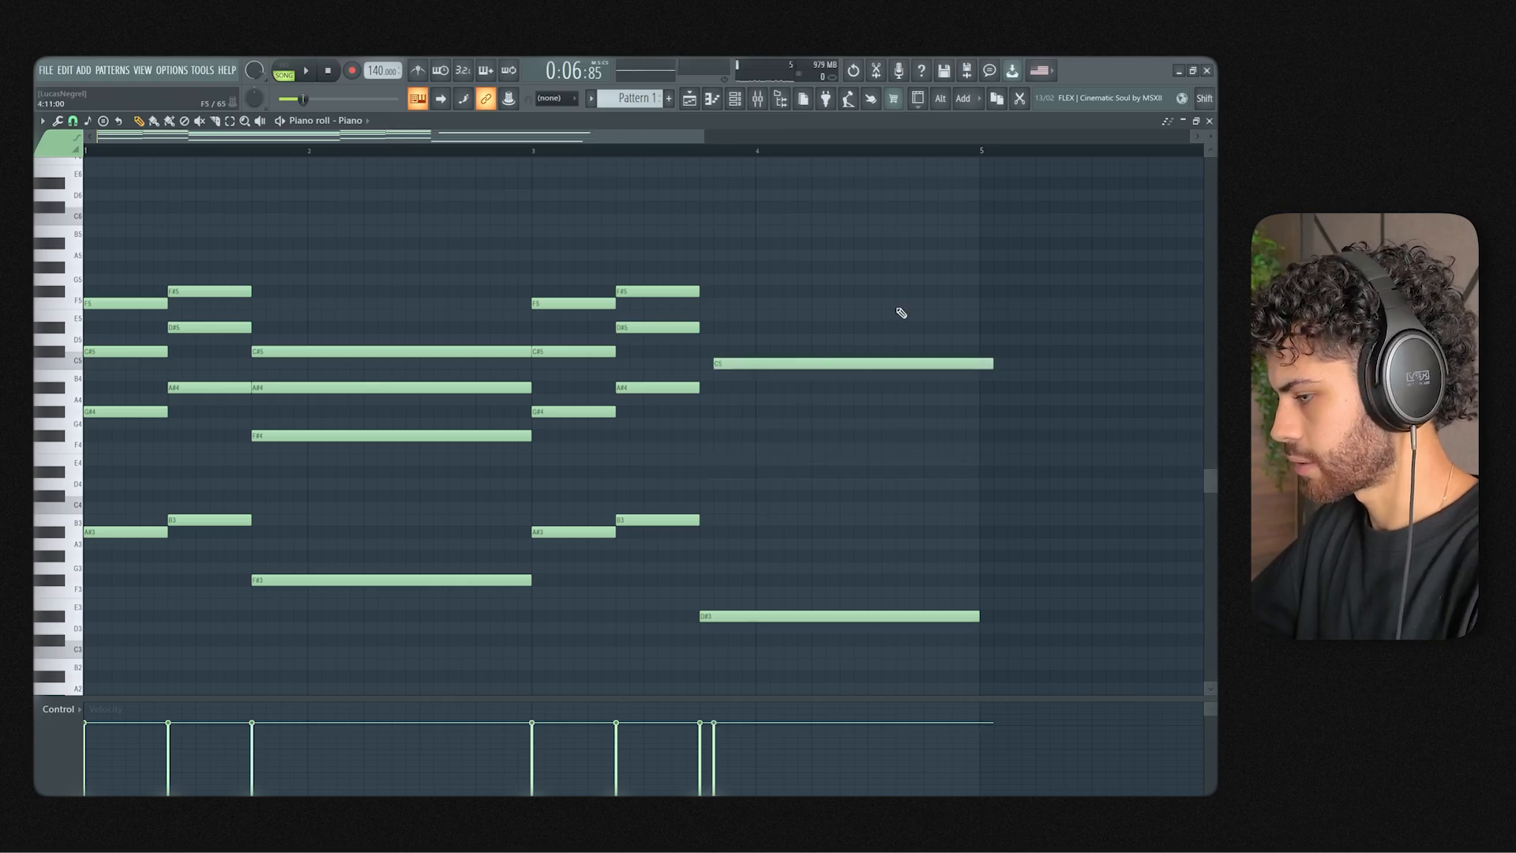
{"action": "left_click_drag", "start_coordinate": [720, 364], "coordinate": [707, 352]}
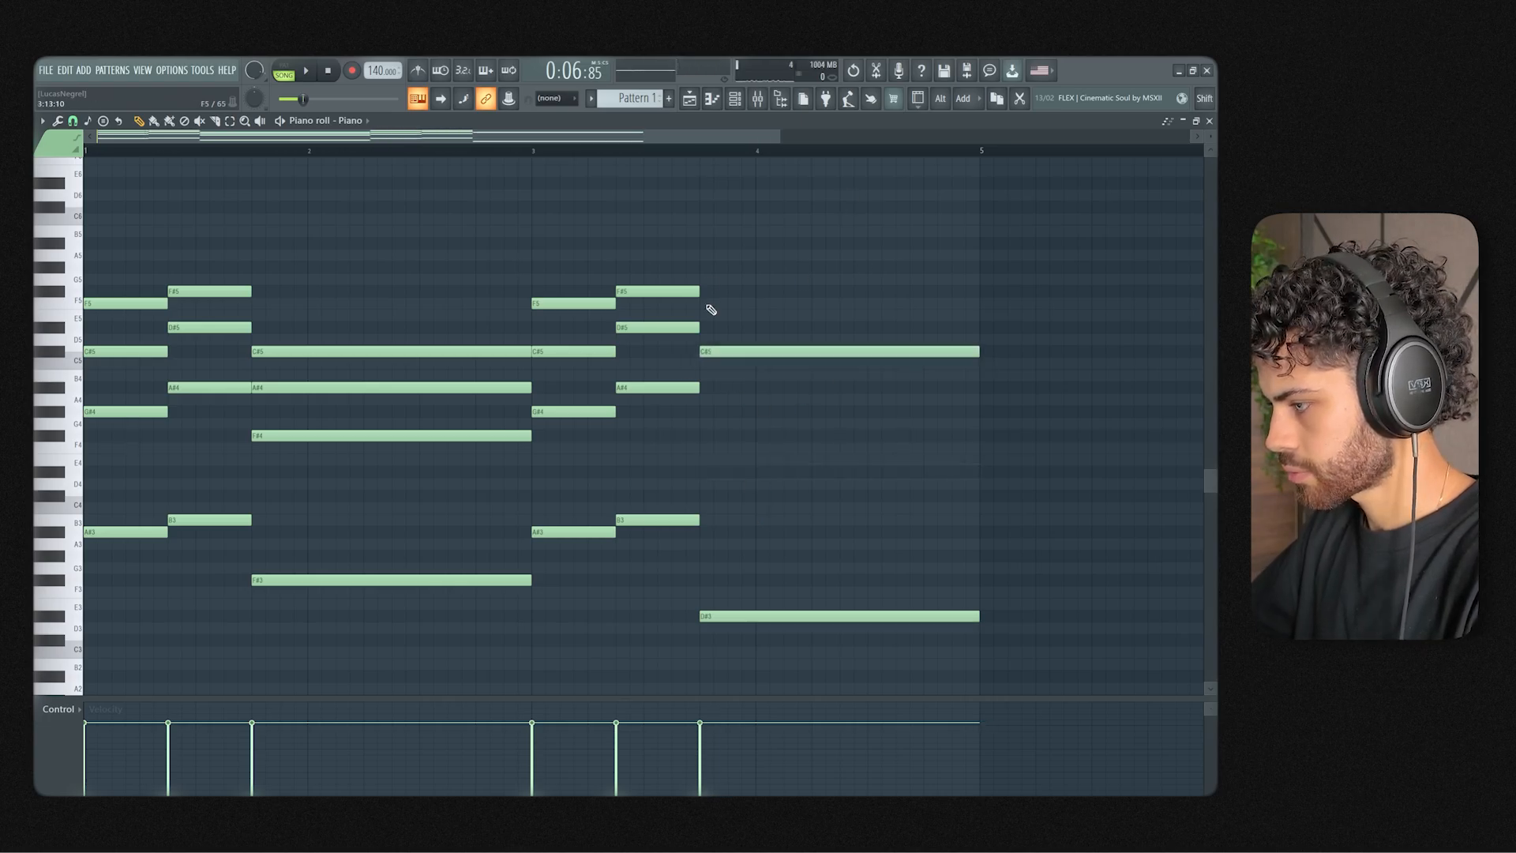
{"action": "left_click", "coordinate": [706, 291]}
{"action": "left_click", "coordinate": [705, 233]}
{"action": "left_click_drag", "start_coordinate": [706, 232], "coordinate": [723, 241]}
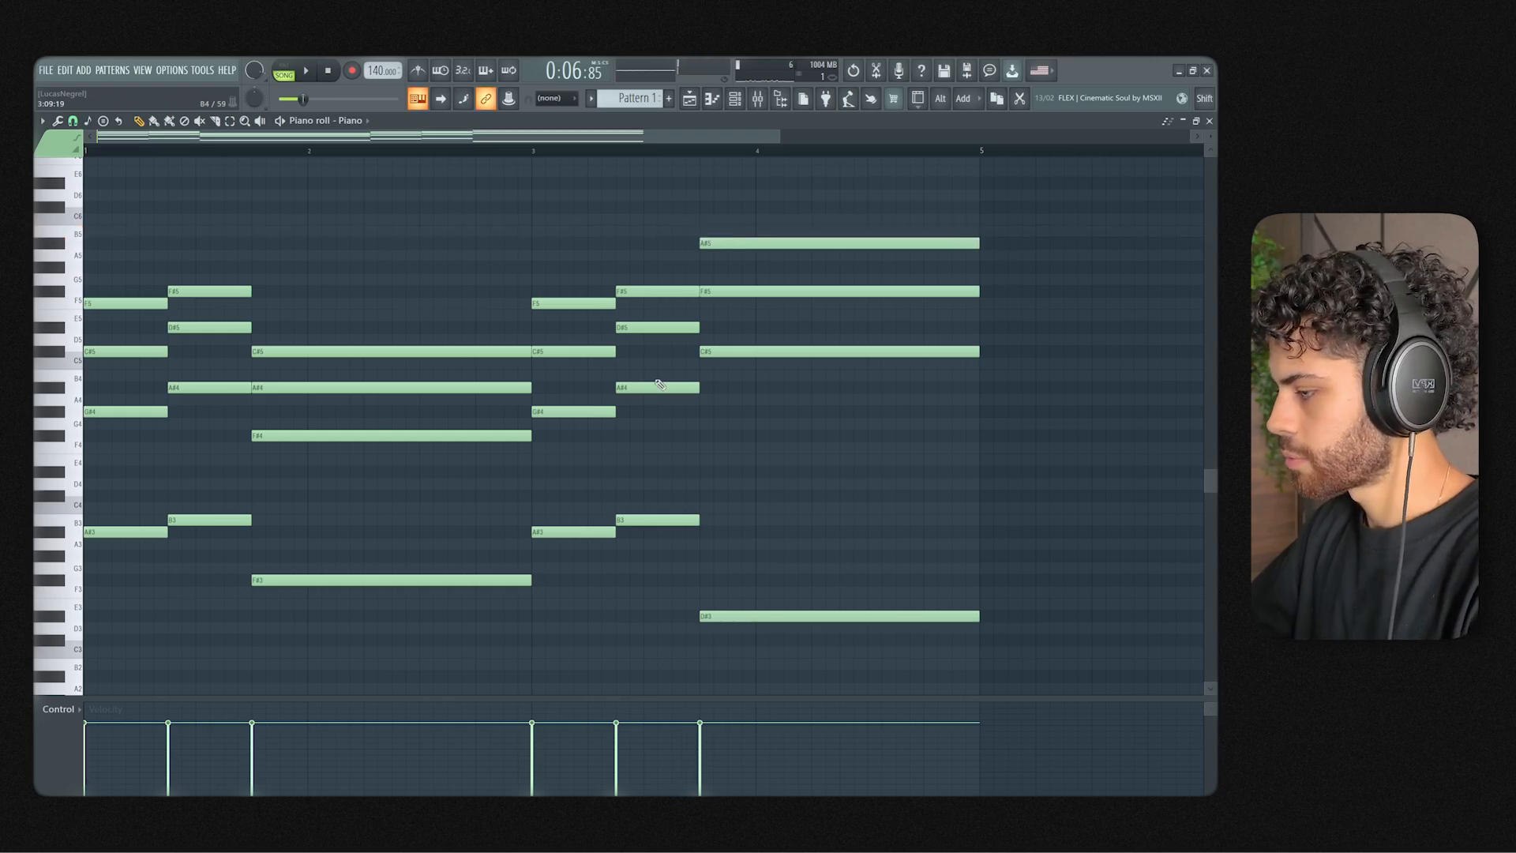
{"action": "left_click_drag", "start_coordinate": [738, 419], "coordinate": [722, 207]}
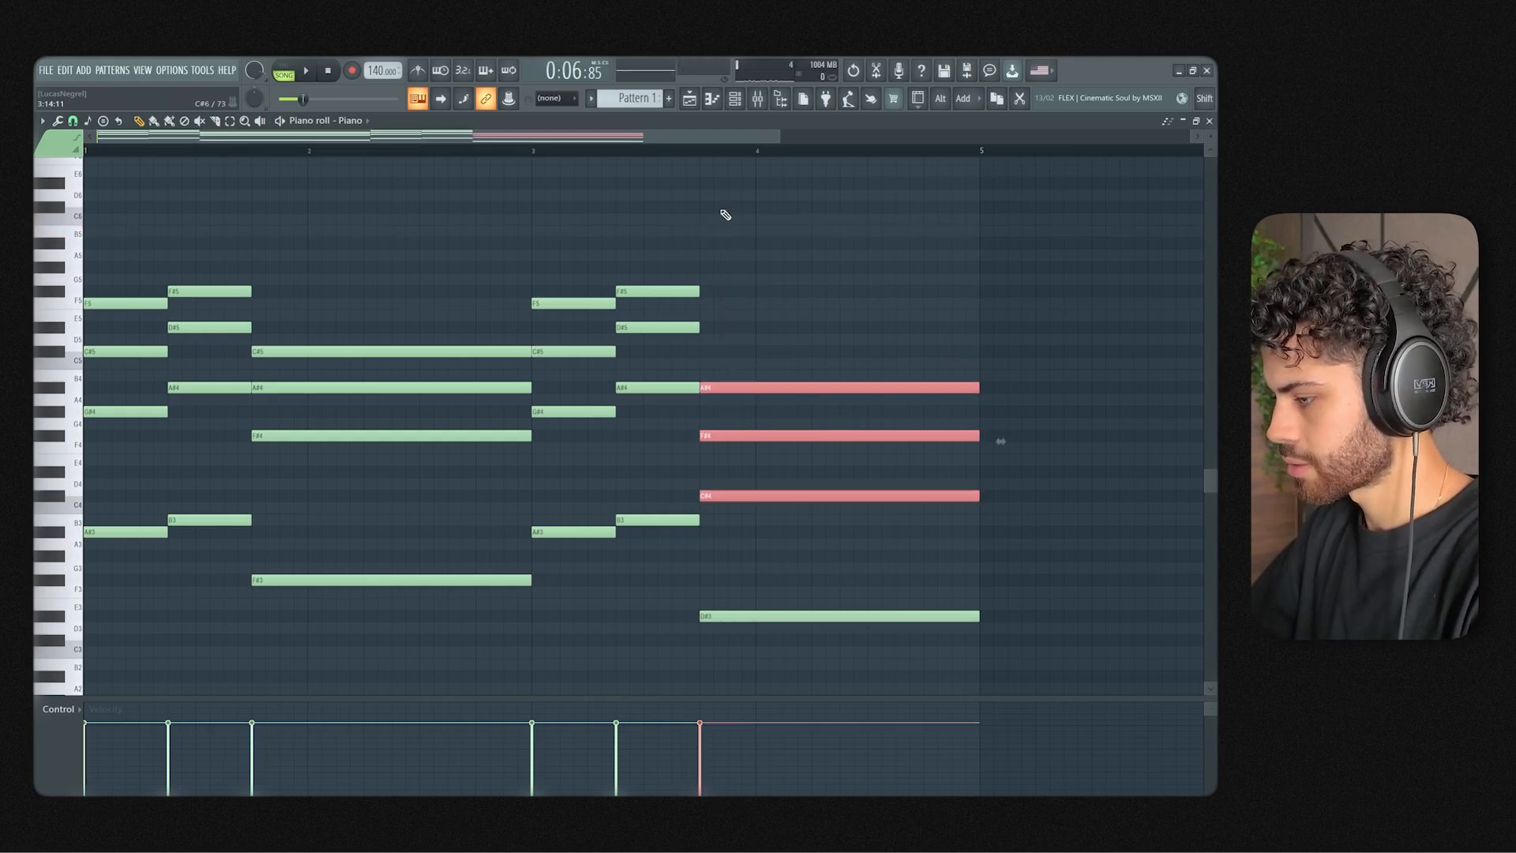
Step: Raise the final chord's three upper notes by one octave, deselect them and audition the progression
{"action": "key", "text": "ctrl+Up"}
{"action": "left_click", "coordinate": [745, 378]}
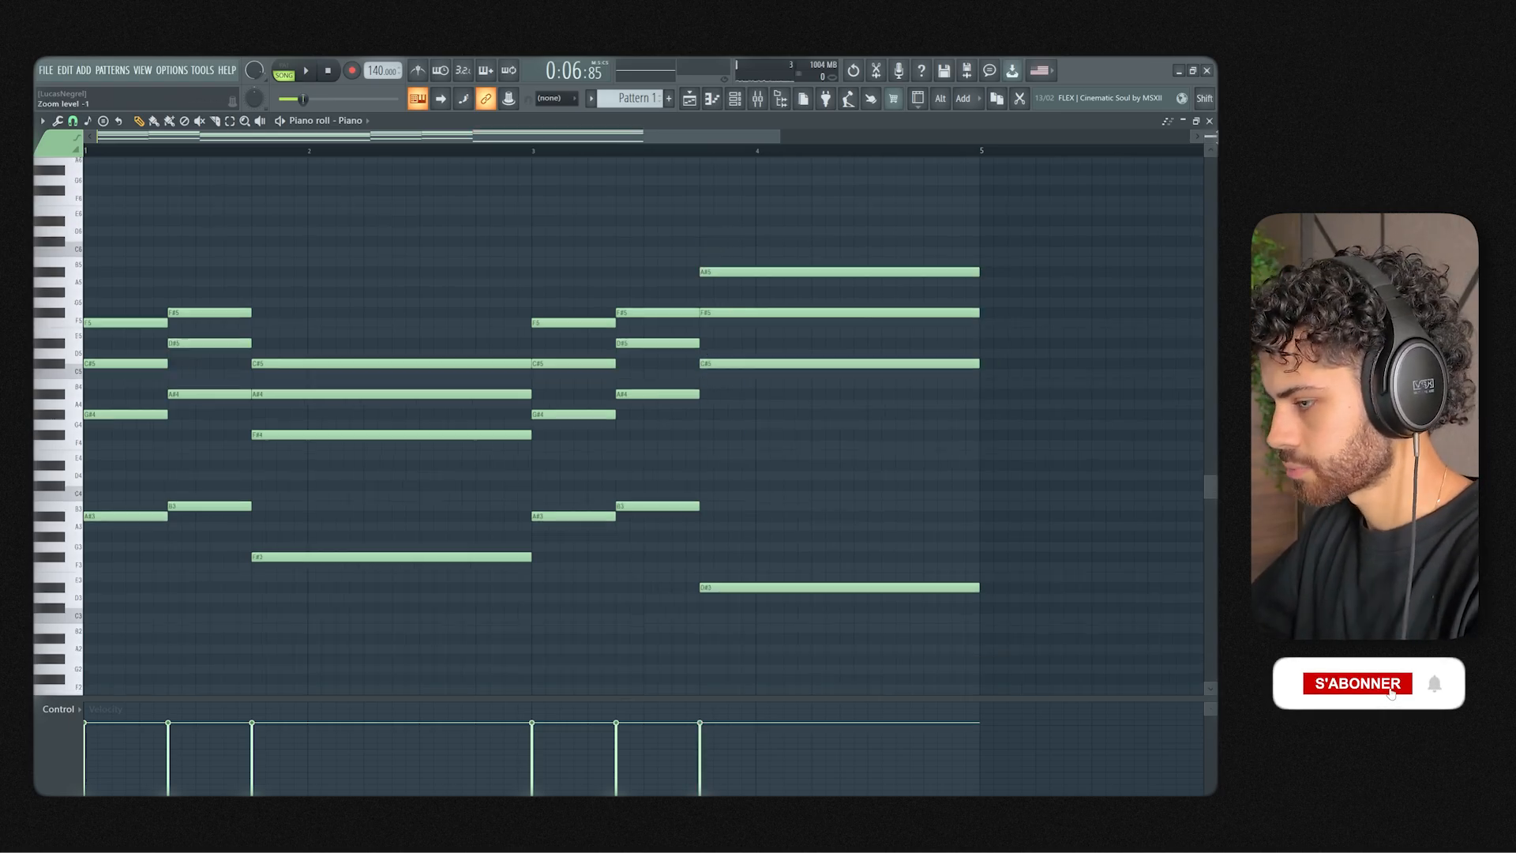
{"action": "key", "text": "space"}
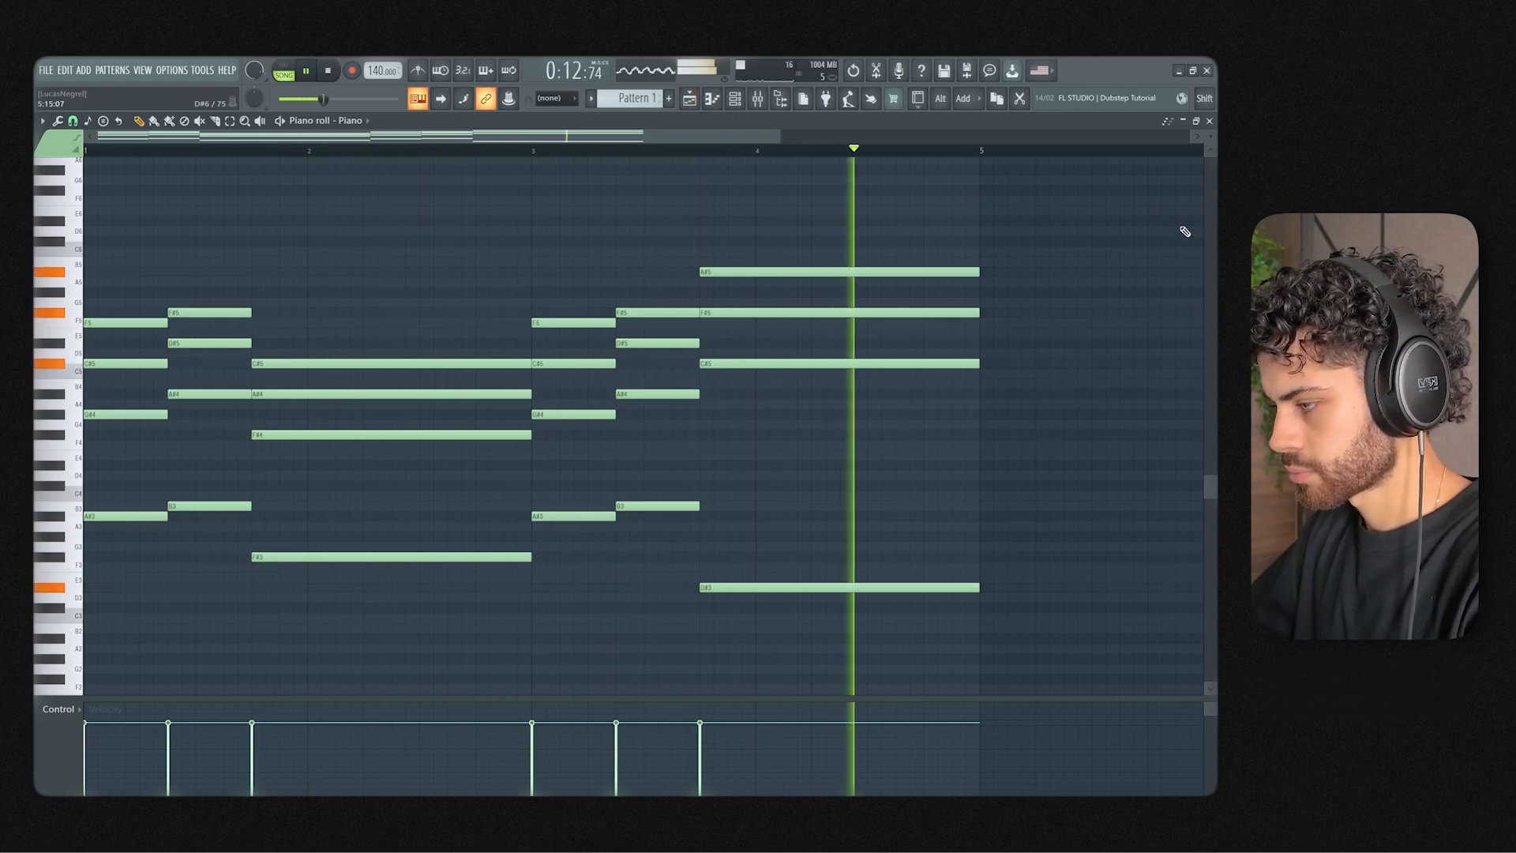
{"action": "key", "text": "space"}
Step: Try lowering the final chord's A#5 note by one octave and audition the ending
{"action": "left_click", "coordinate": [816, 272]}
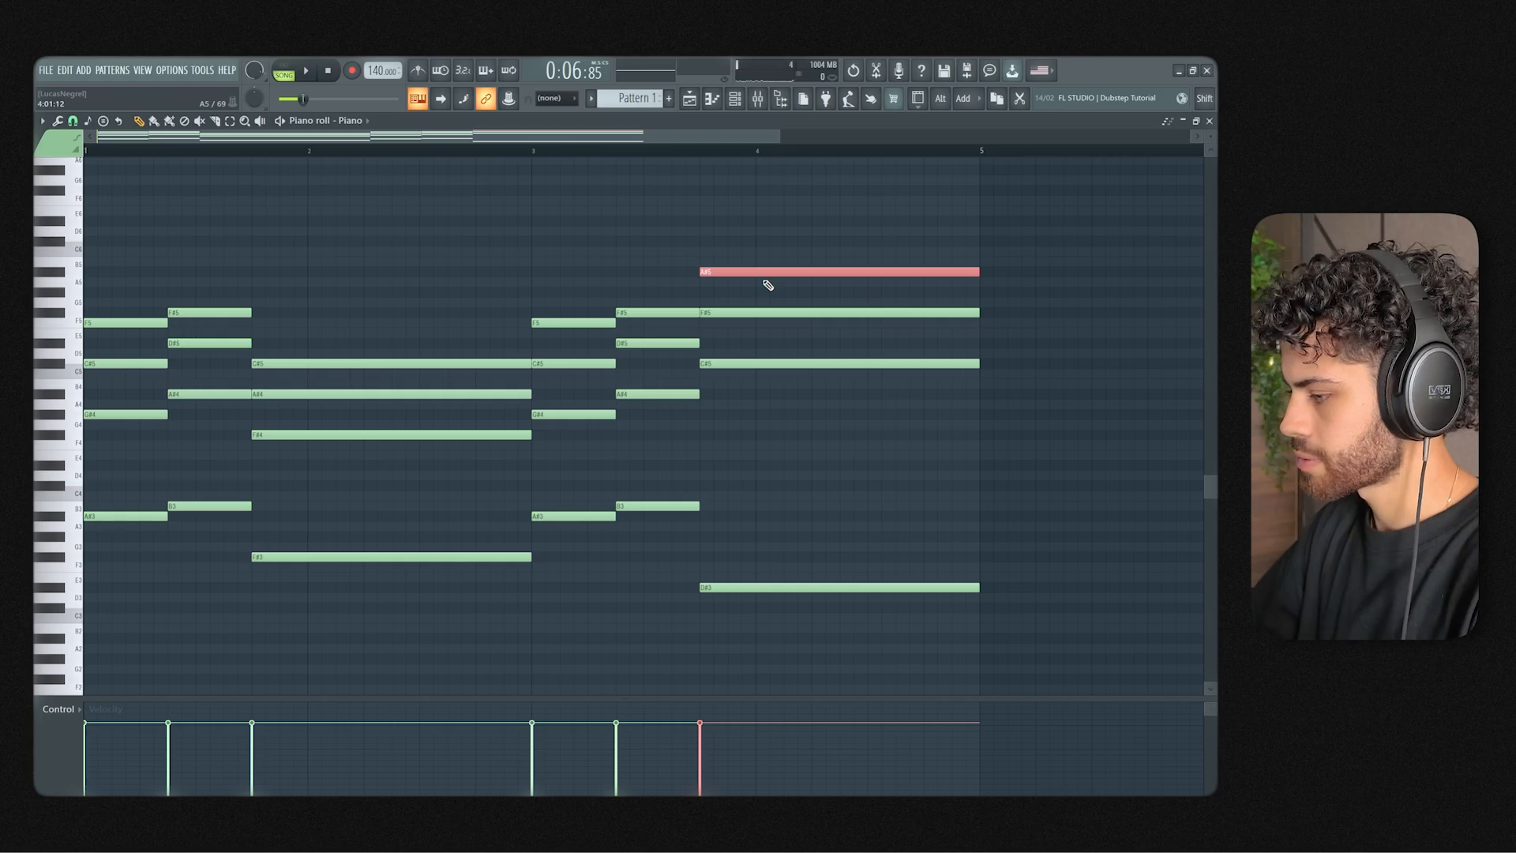
{"action": "key", "text": "ctrl+Down"}
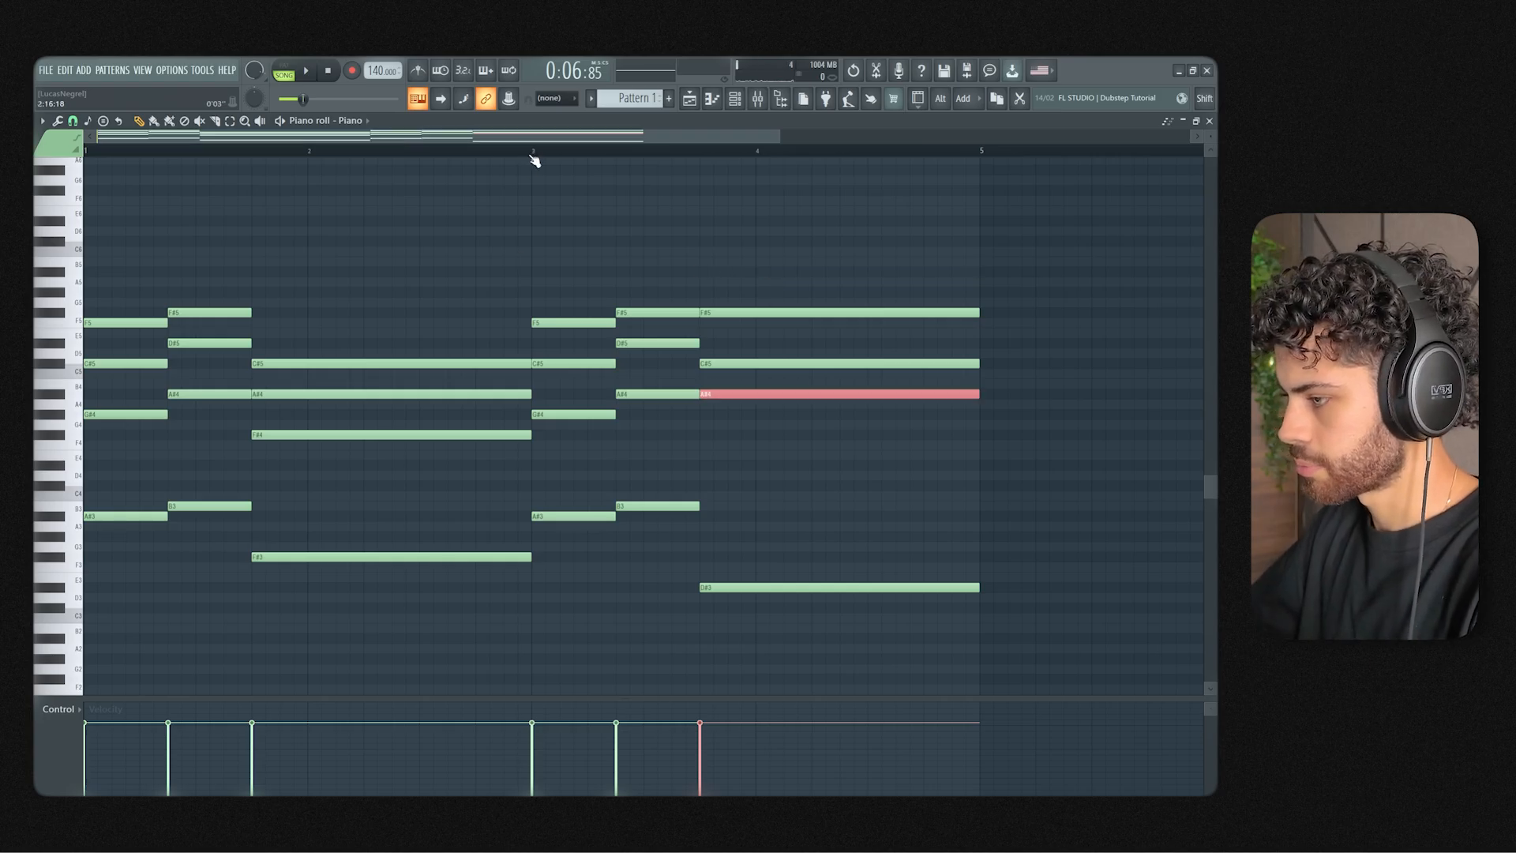
{"action": "key", "text": "space"}
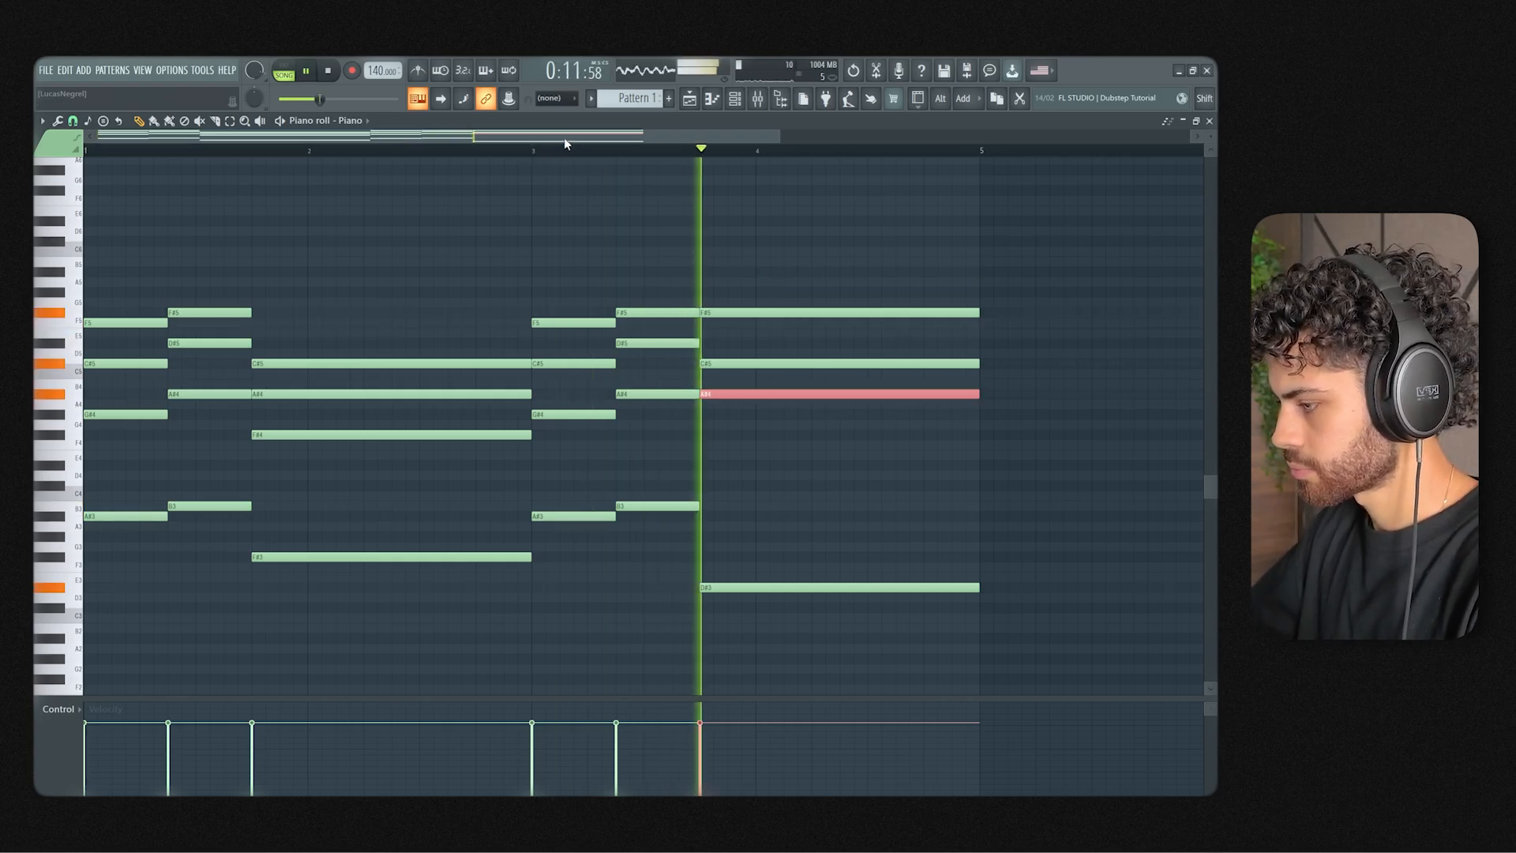
{"action": "key", "text": "space"}
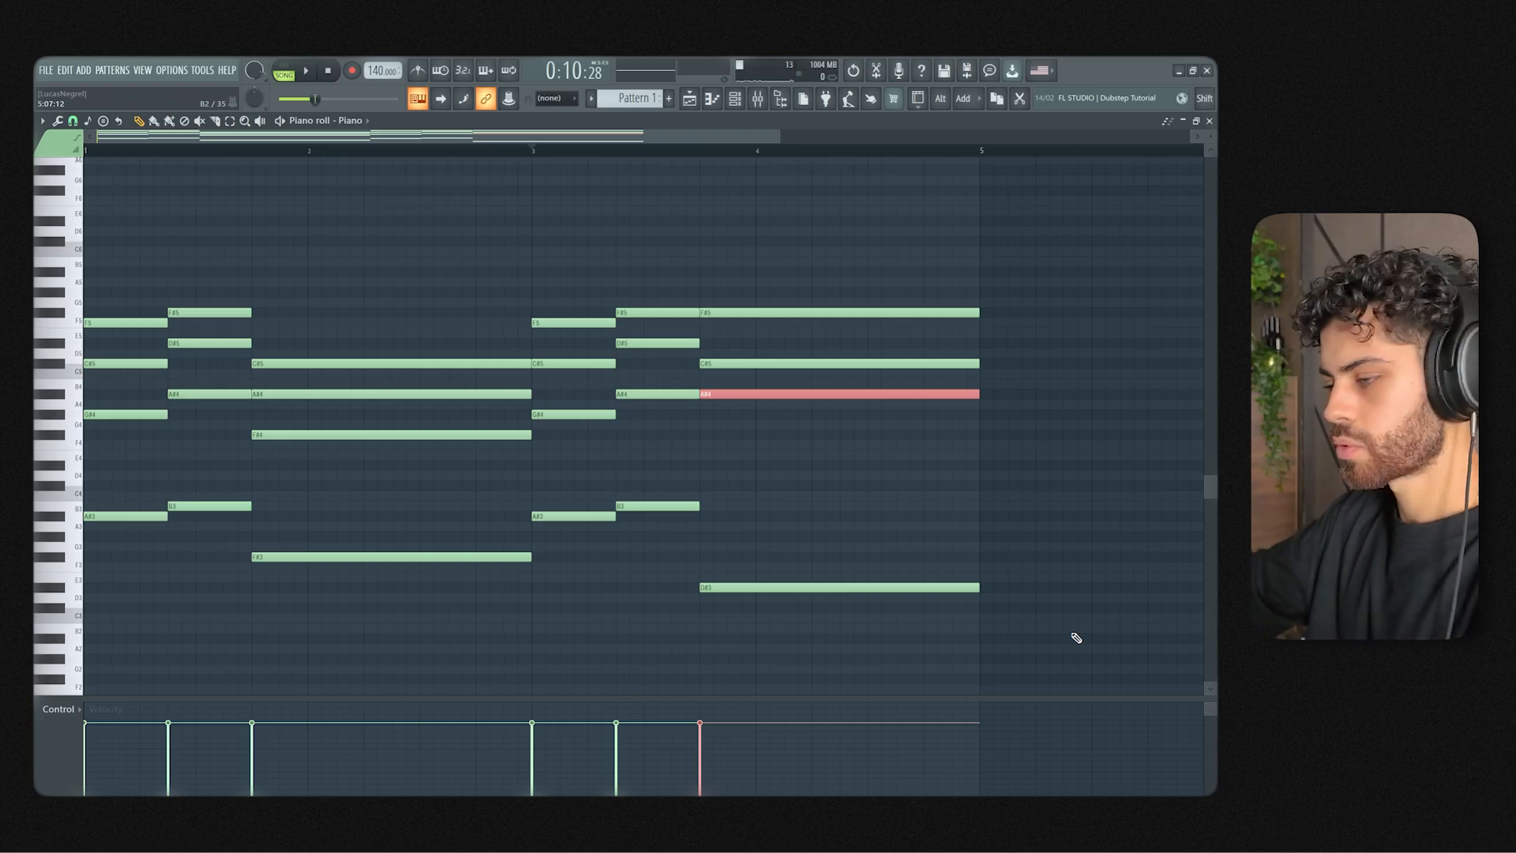
Step: Raise the final chord's A#4 note by one octave and audition it in pattern mode from bar 3
{"action": "left_click", "coordinate": [283, 71]}
{"action": "scroll", "coordinate": [699, 167], "scroll_direction": "right", "scroll_amount": 1}
{"action": "left_click", "coordinate": [473, 163]}
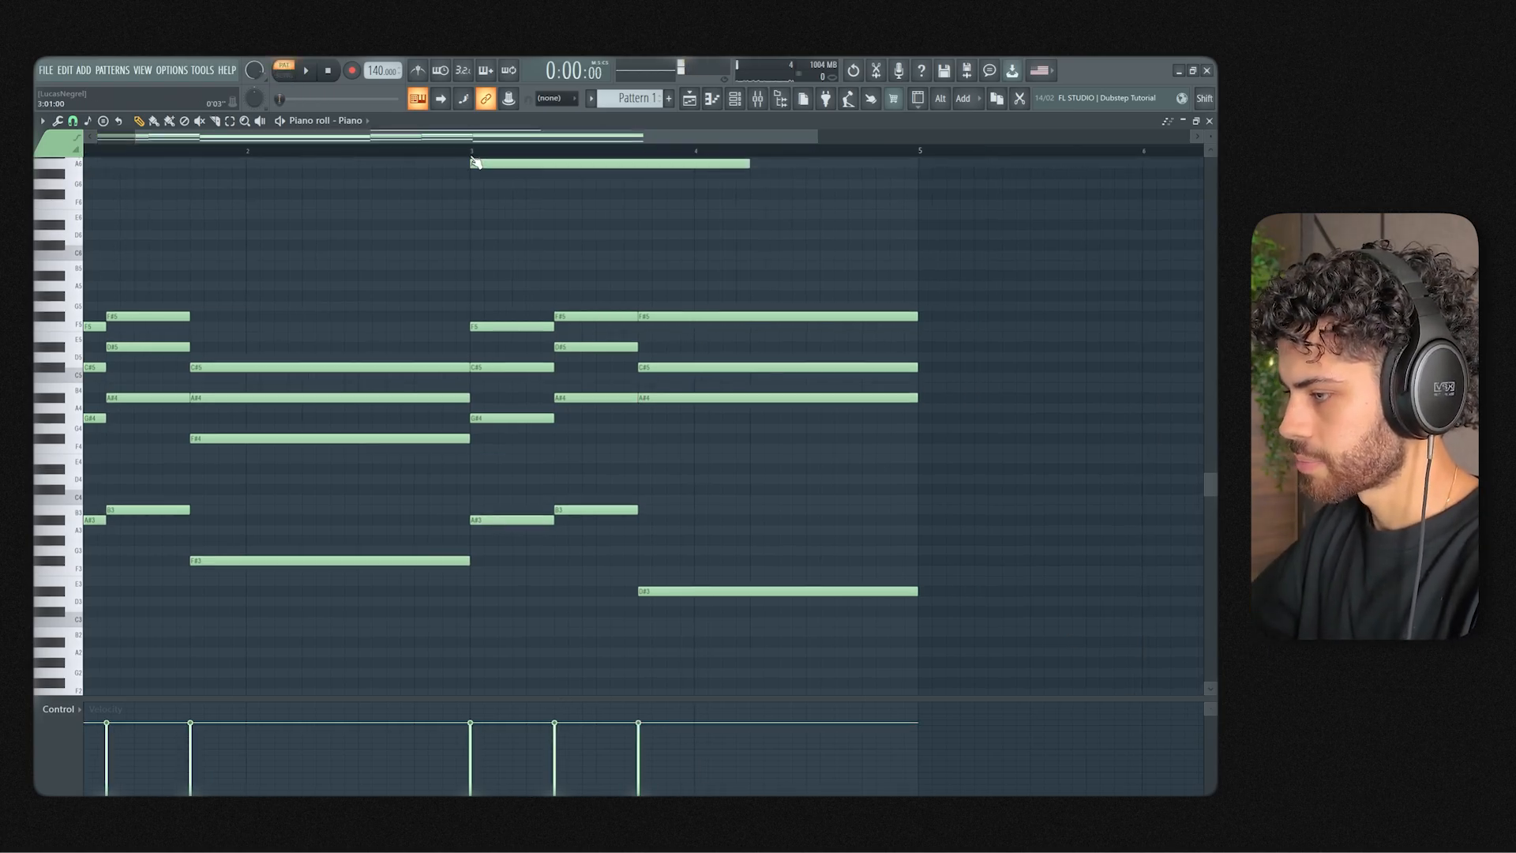
{"action": "right_click", "coordinate": [475, 163]}
{"action": "left_click", "coordinate": [472, 152]}
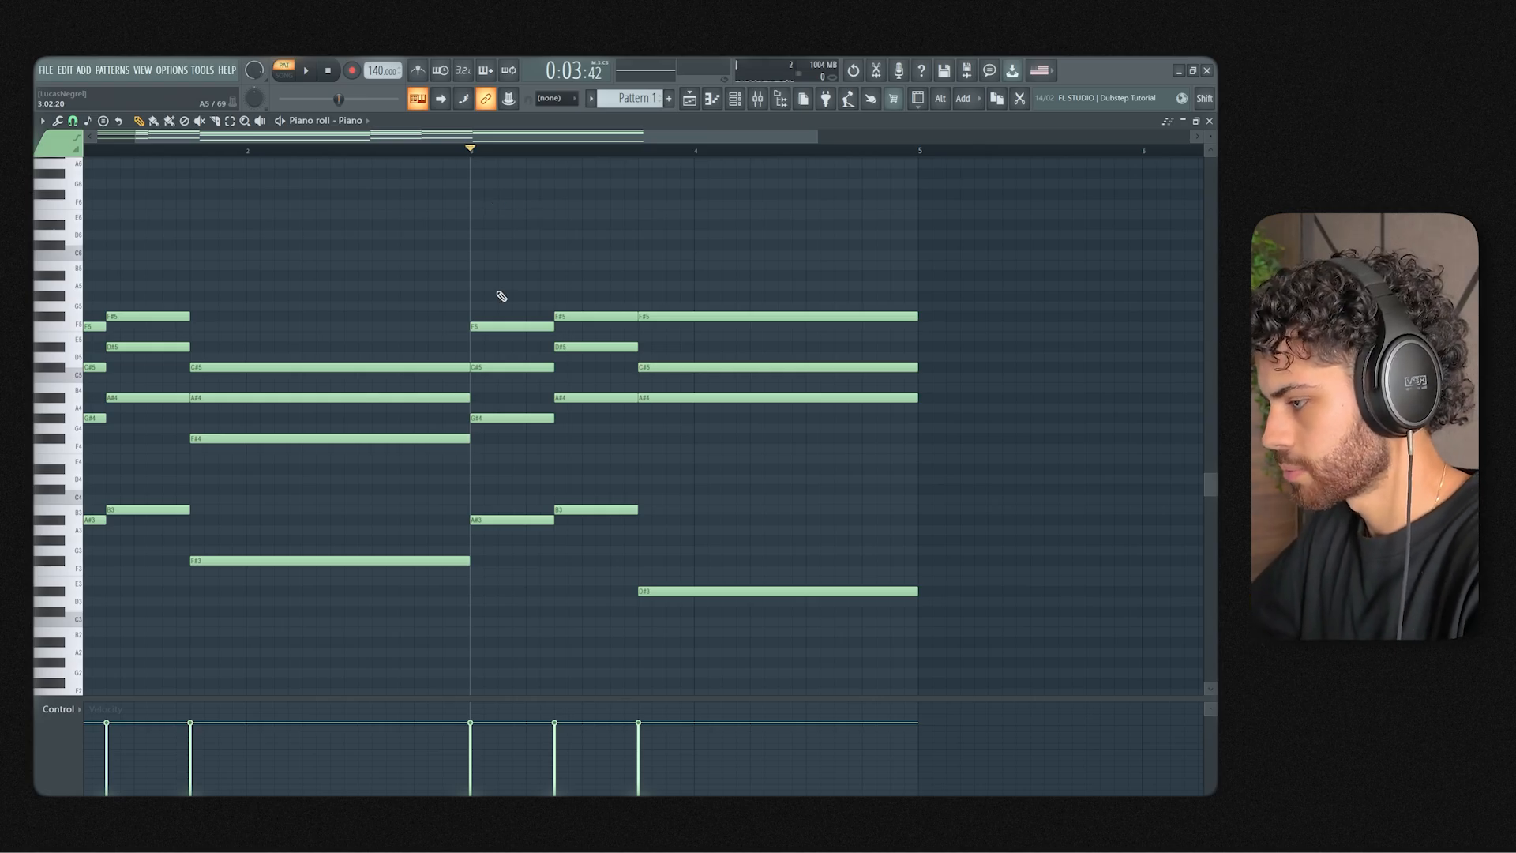
{"action": "left_click", "coordinate": [713, 398]}
{"action": "key", "text": "ctrl+Up"}
{"action": "key", "text": "space"}
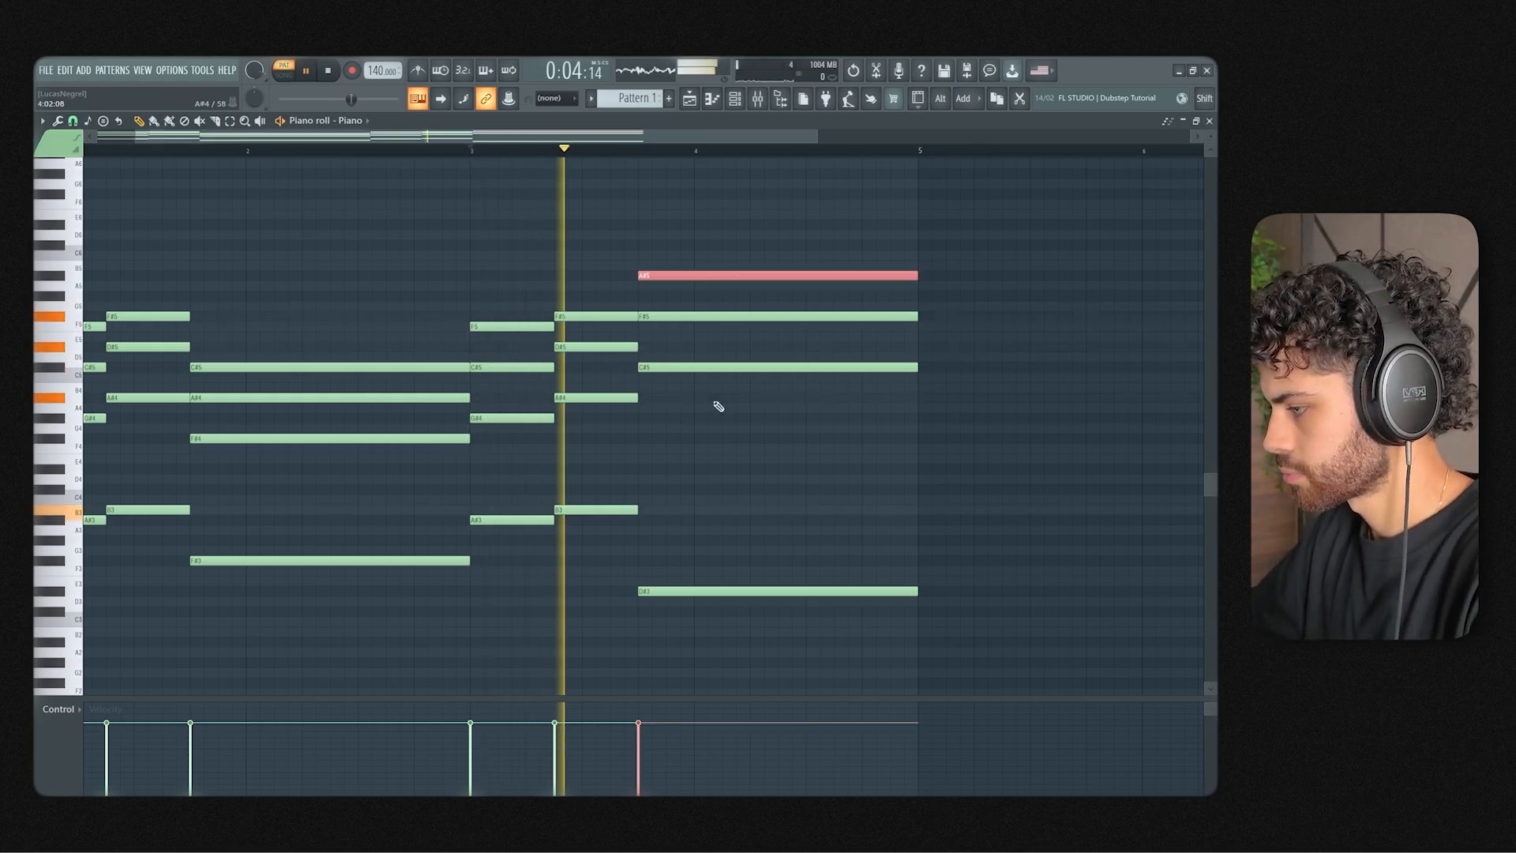
{"action": "key", "text": "space"}
{"action": "scroll", "coordinate": [711, 149], "scroll_direction": "down", "scroll_amount": 2}
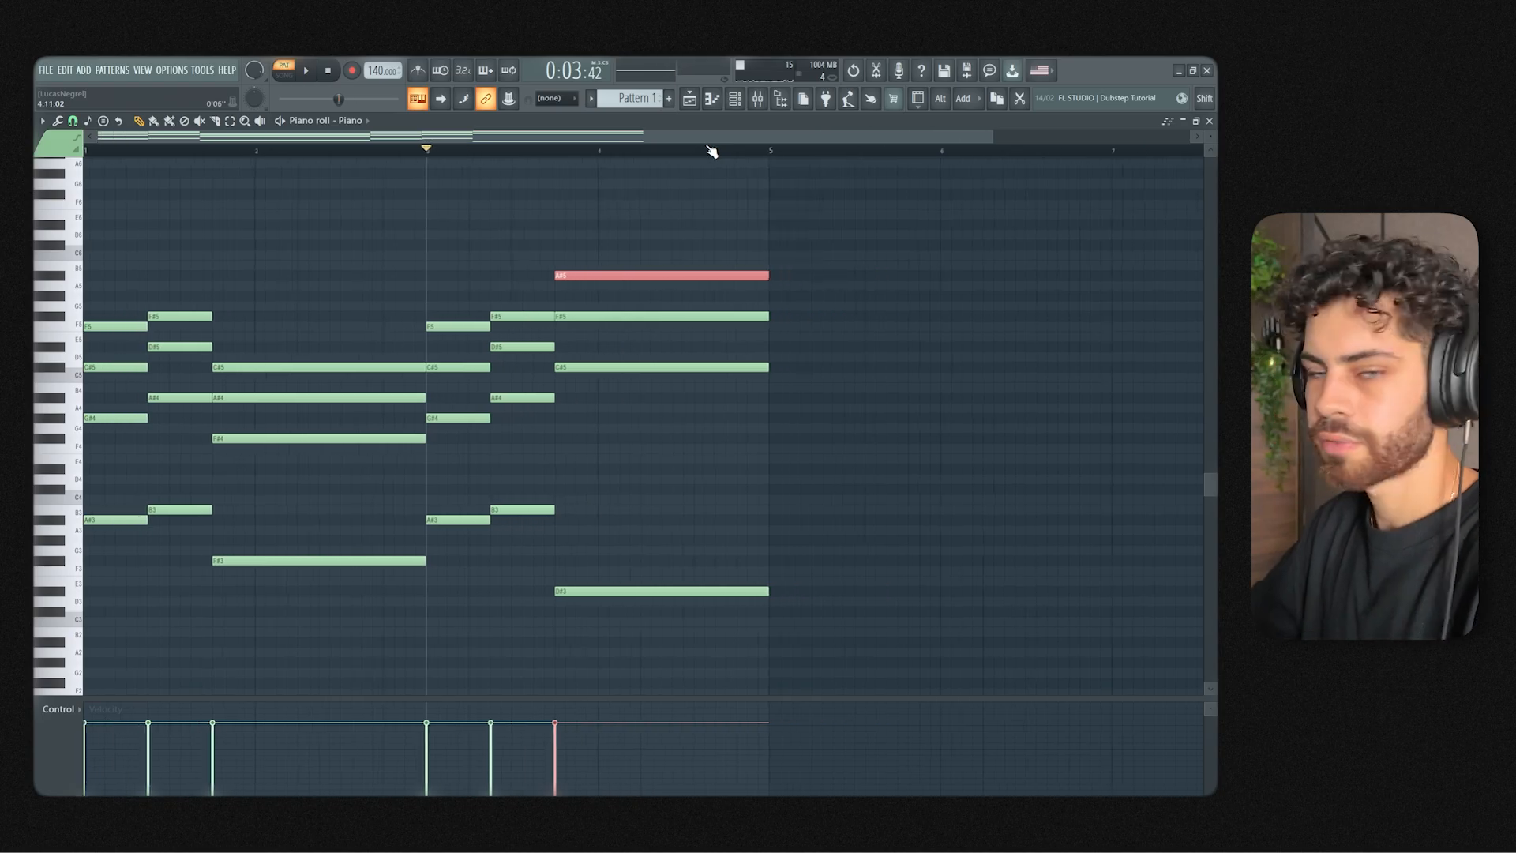
{"action": "scroll", "coordinate": [602, 274], "scroll_direction": "up", "scroll_amount": 2}
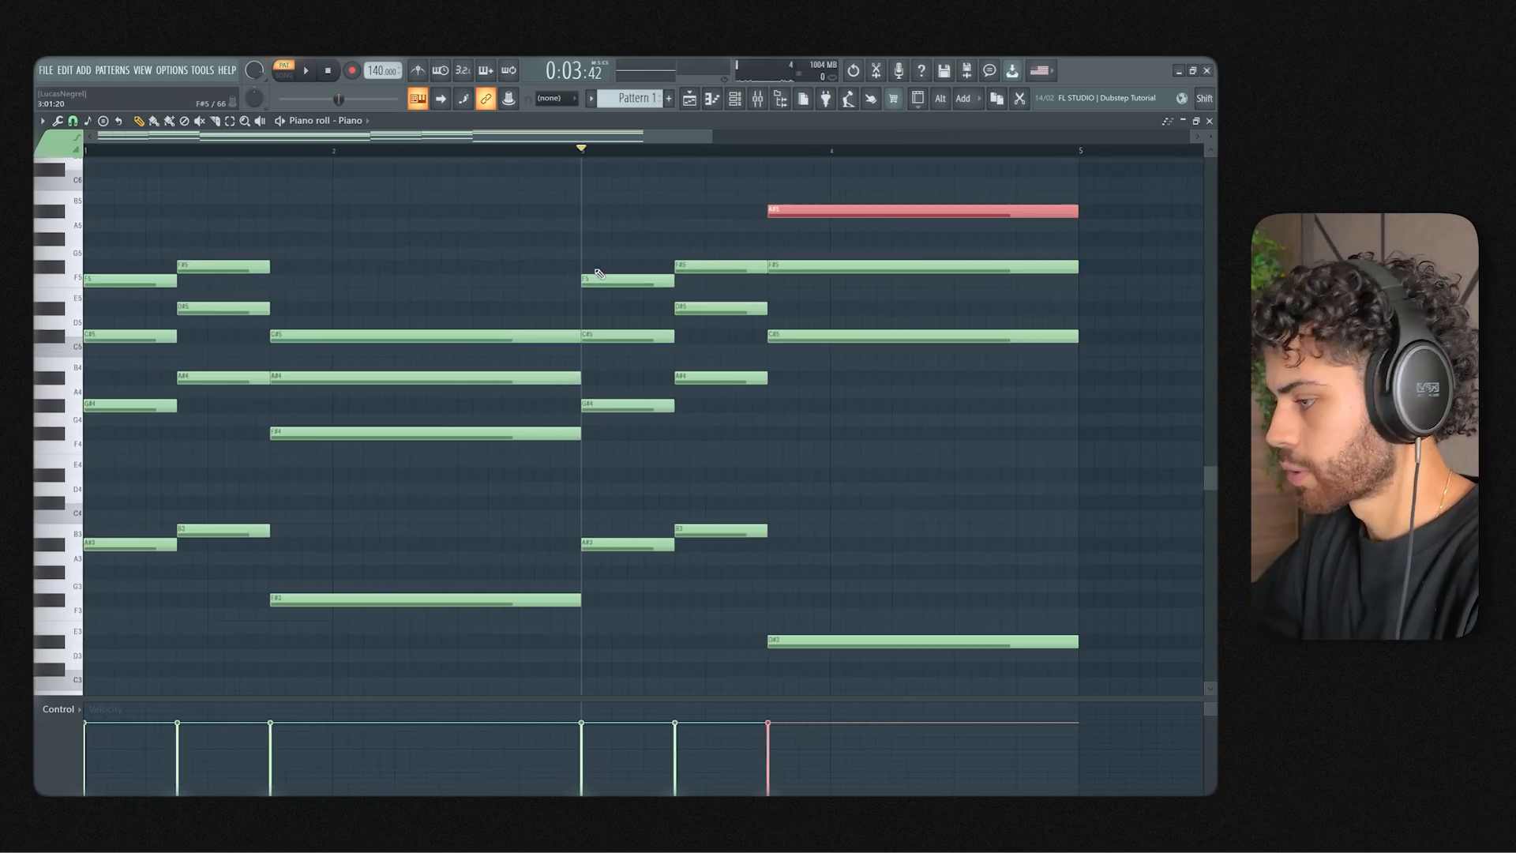
{"action": "scroll", "coordinate": [599, 274], "scroll_direction": "down", "scroll_amount": 2}
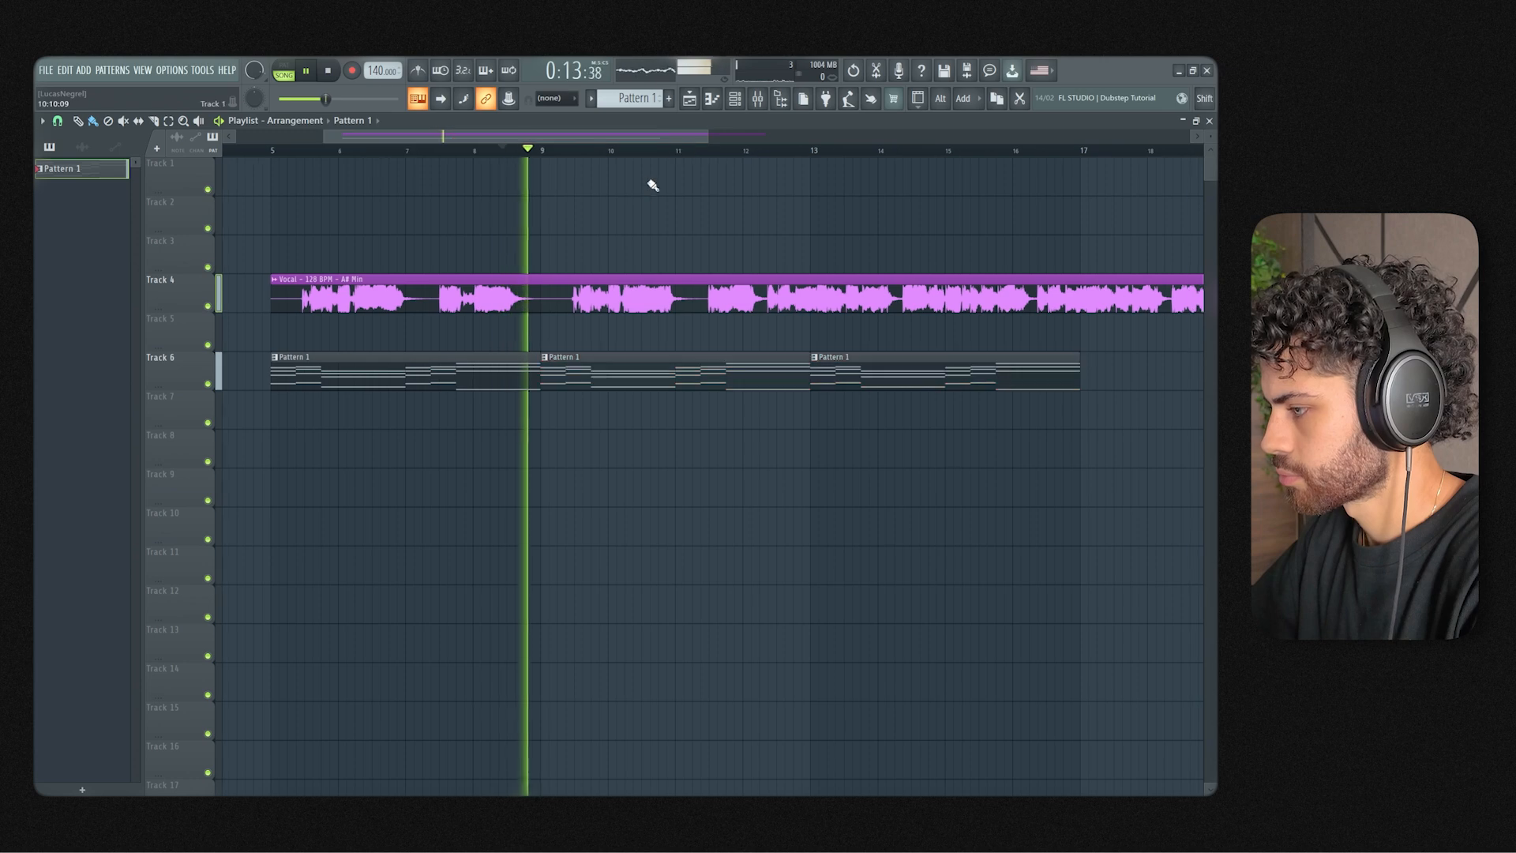
Step: Place a fourth Pattern 1 clip on Track 6 at bar 17 and audition the chords under the vocal
{"action": "left_click_drag", "start_coordinate": [667, 145], "coordinate": [720, 149]}
{"action": "left_click", "coordinate": [841, 361]}
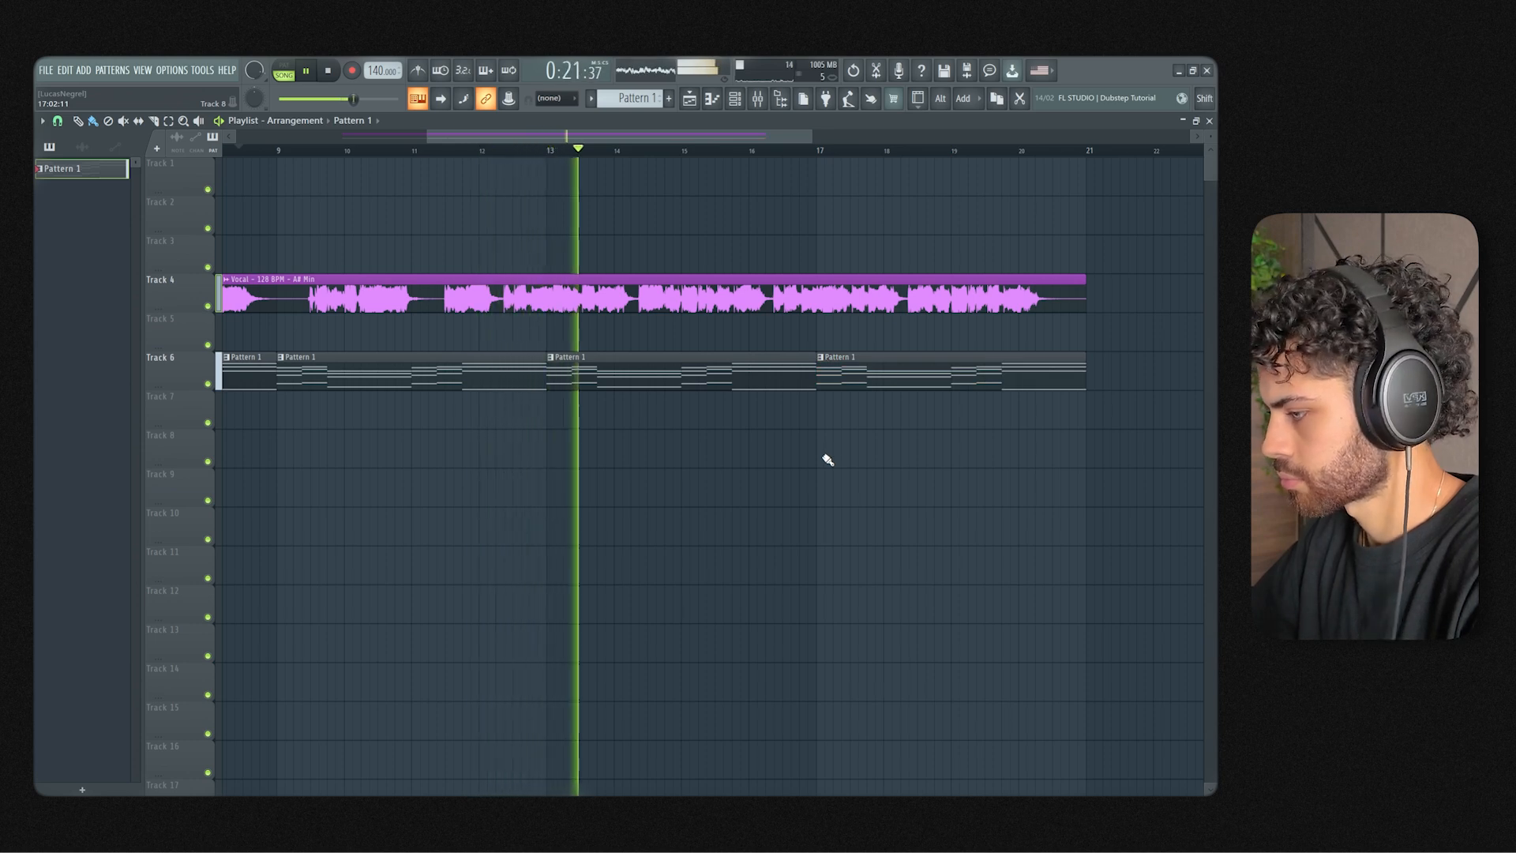
{"action": "scroll", "coordinate": [637, 152], "scroll_direction": "down", "scroll_amount": 2}
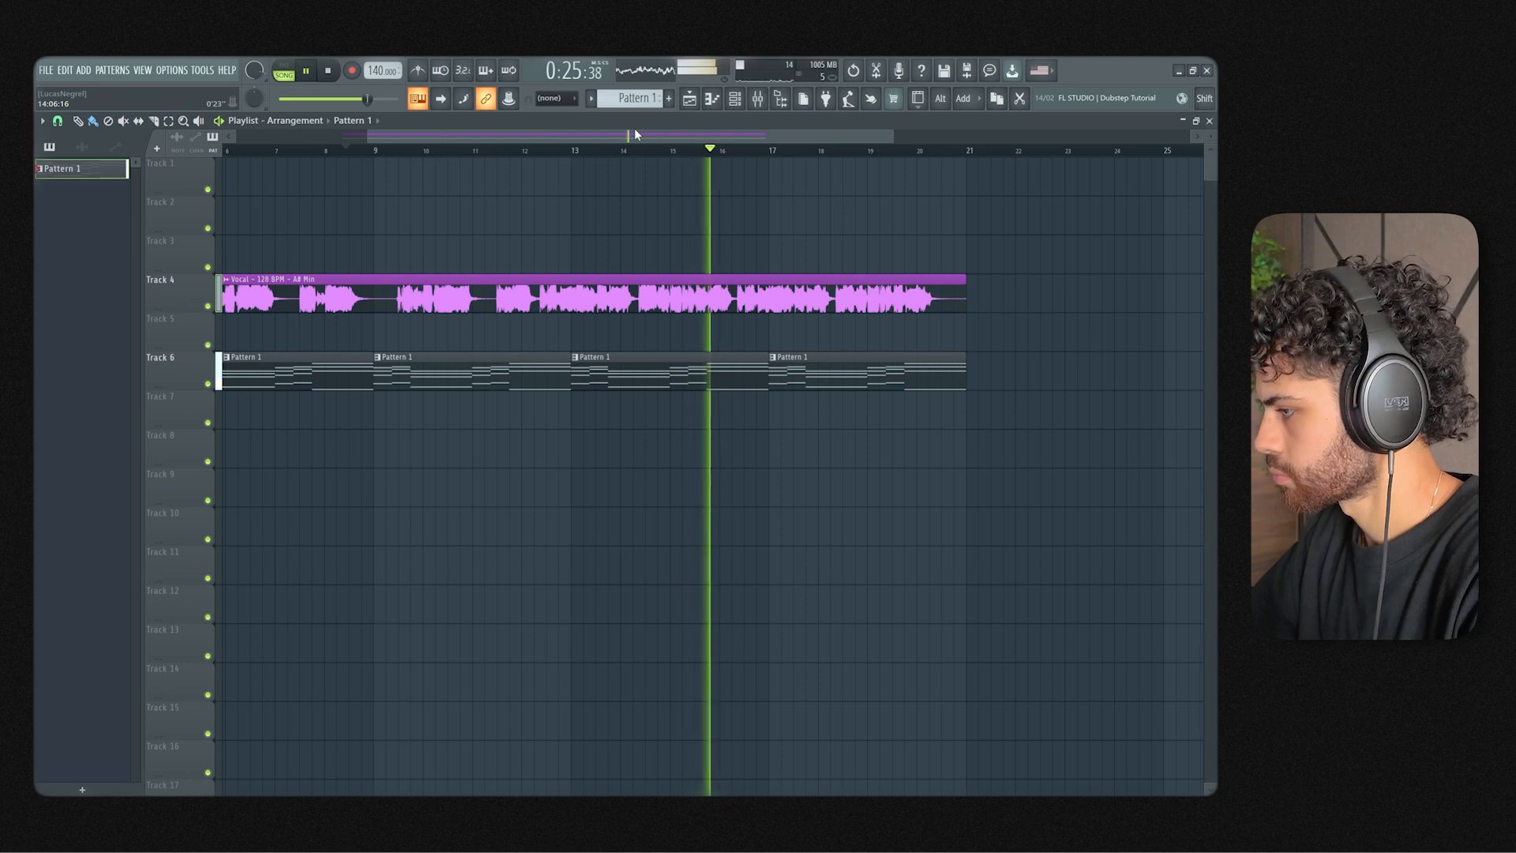
{"action": "left_click_drag", "start_coordinate": [633, 128], "coordinate": [740, 153]}
{"action": "scroll", "coordinate": [741, 153], "scroll_direction": "up", "scroll_amount": 2}
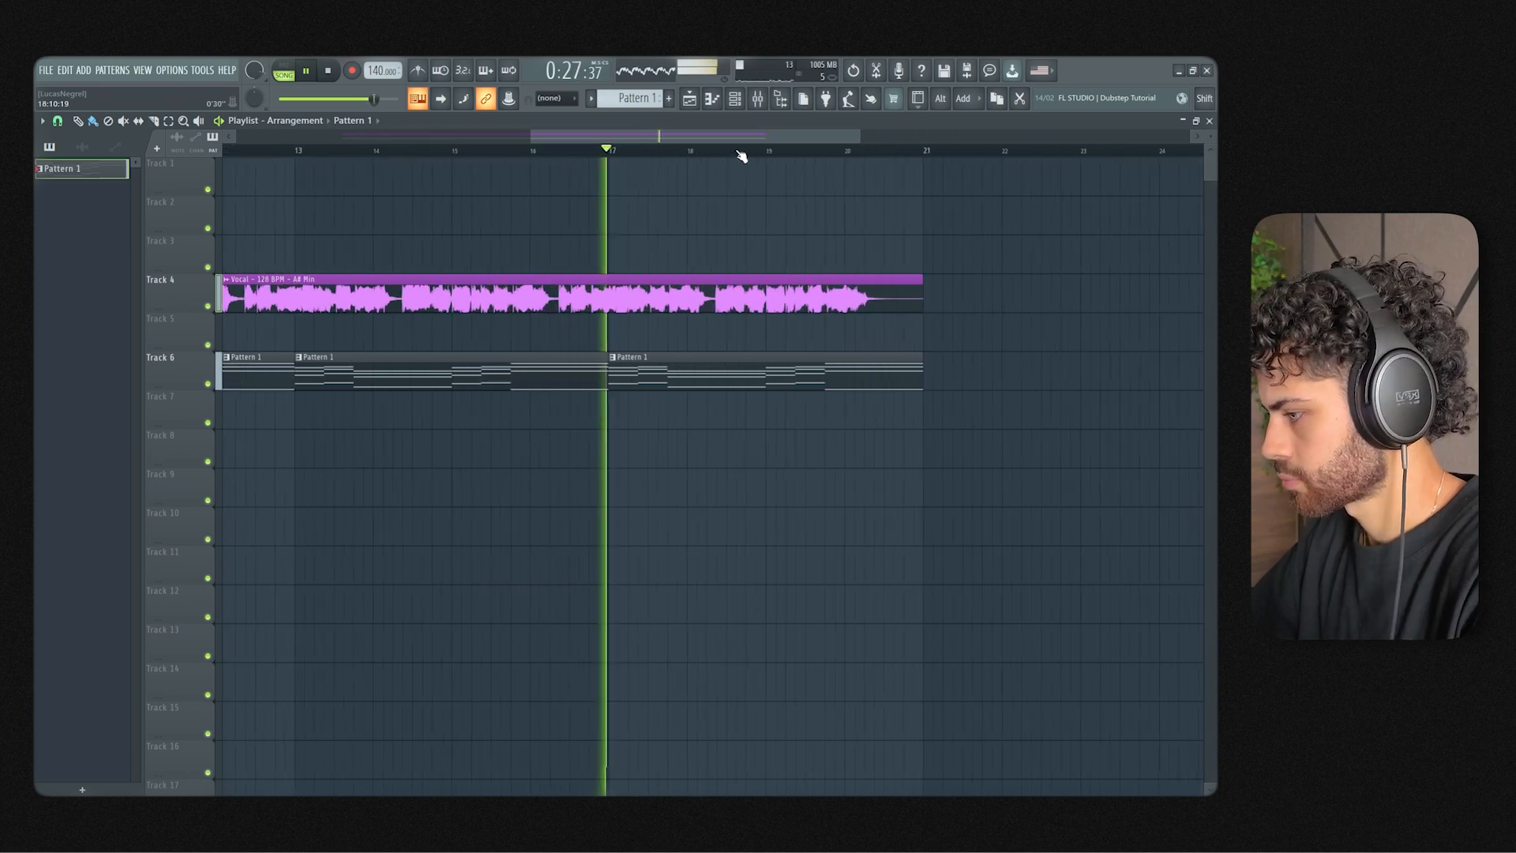
{"action": "scroll", "coordinate": [740, 156], "scroll_direction": "down", "scroll_amount": 2}
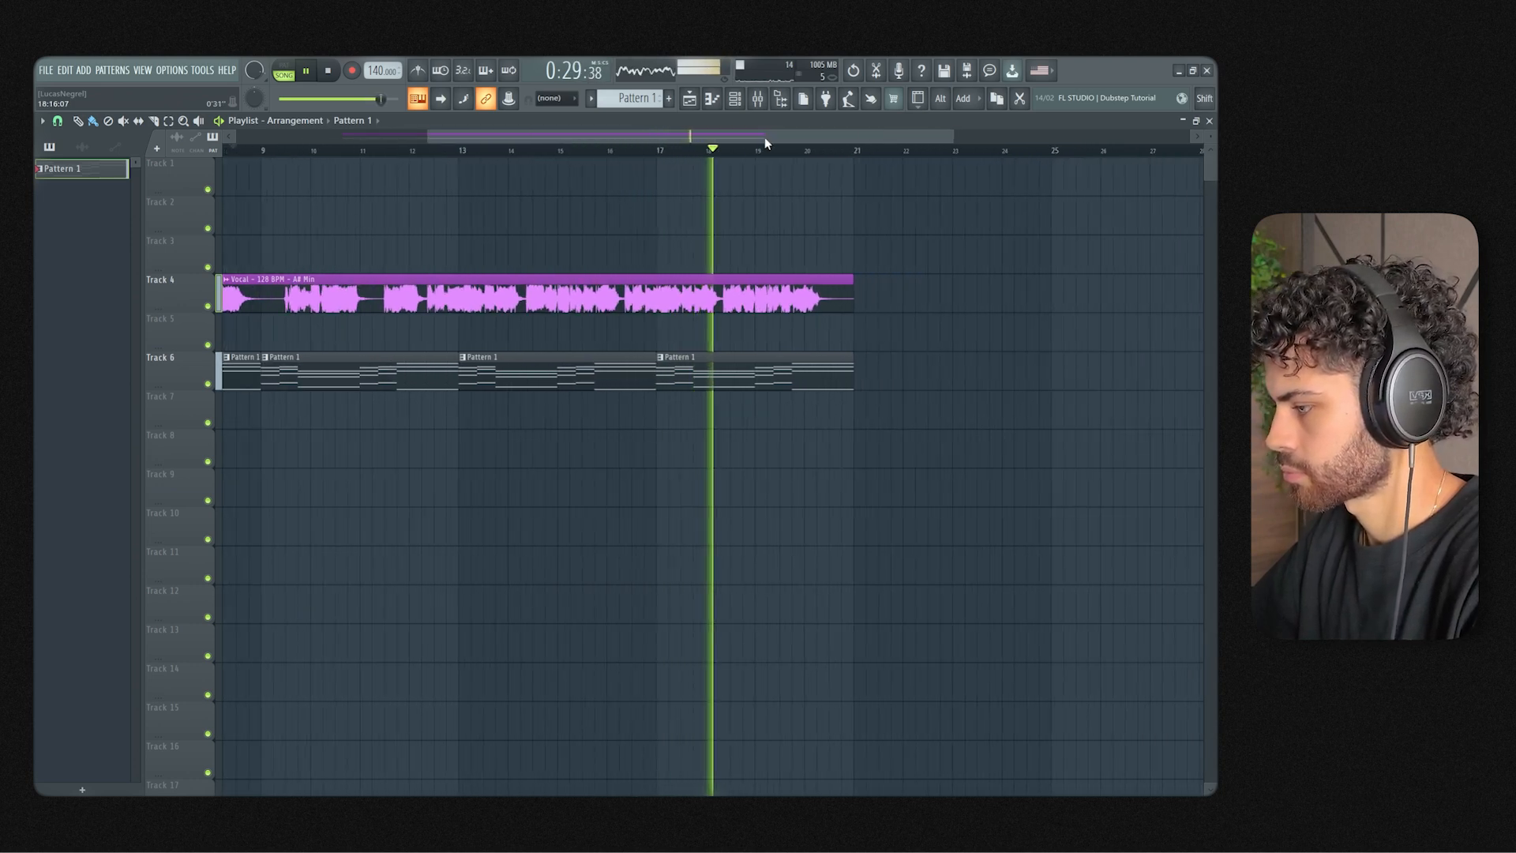
{"action": "left_click_drag", "start_coordinate": [764, 136], "coordinate": [691, 150]}
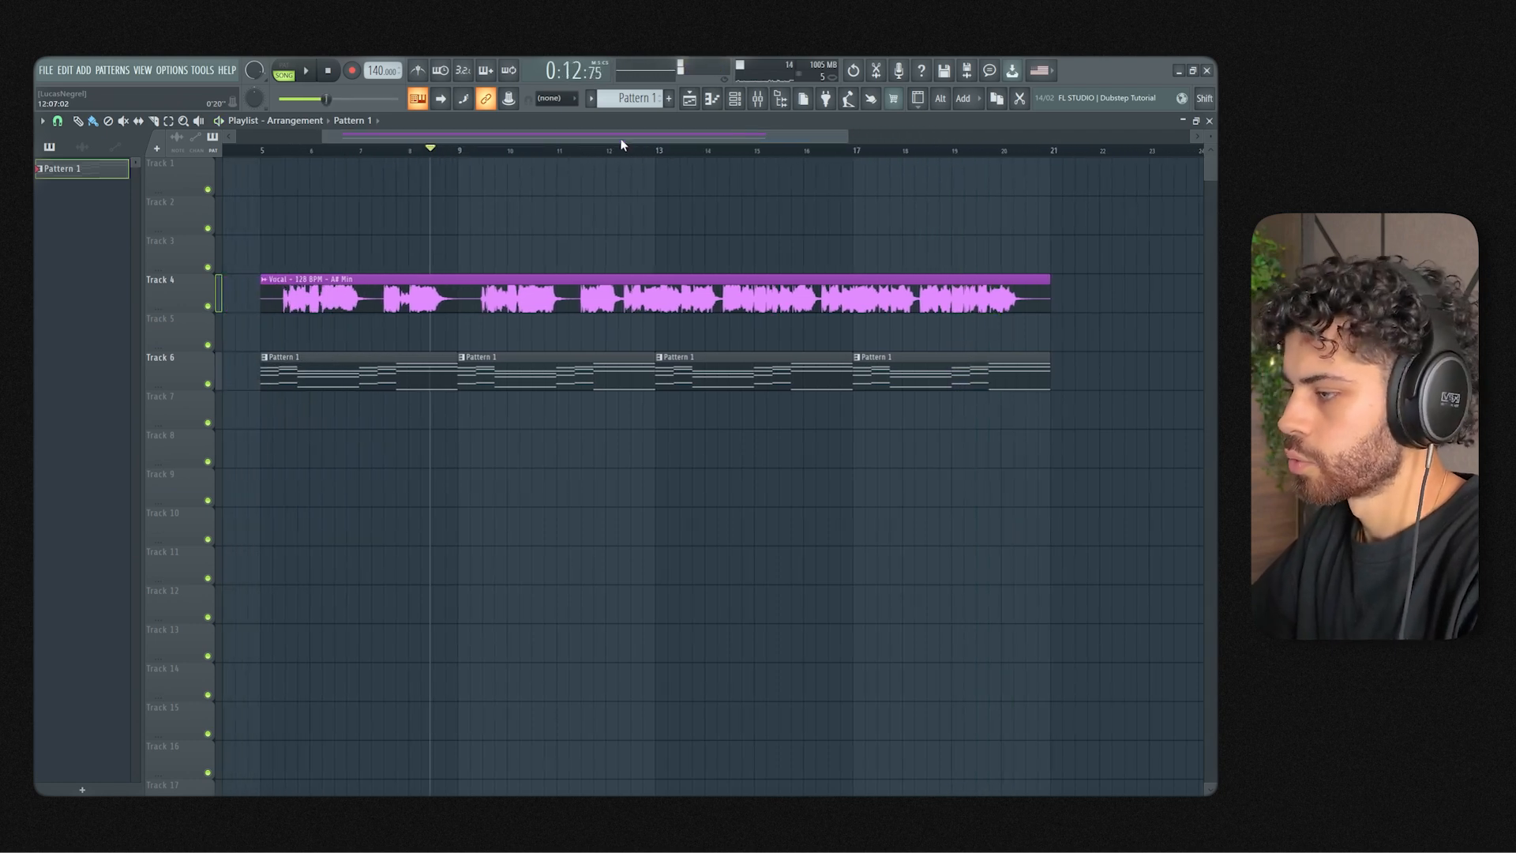
{"action": "left_click_drag", "start_coordinate": [622, 142], "coordinate": [614, 143]}
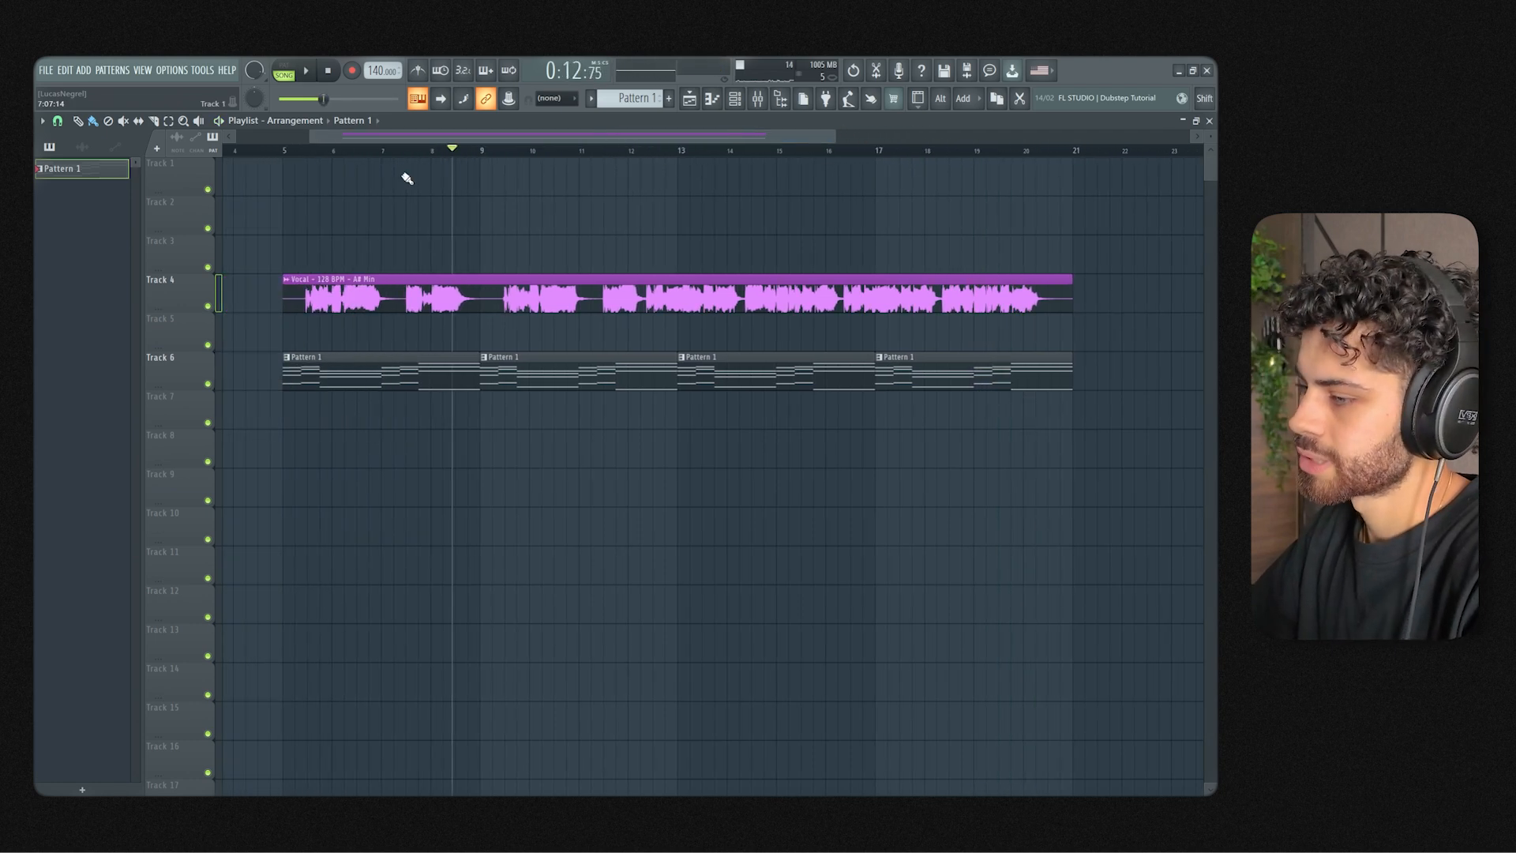
{"action": "left_click", "coordinate": [290, 152]}
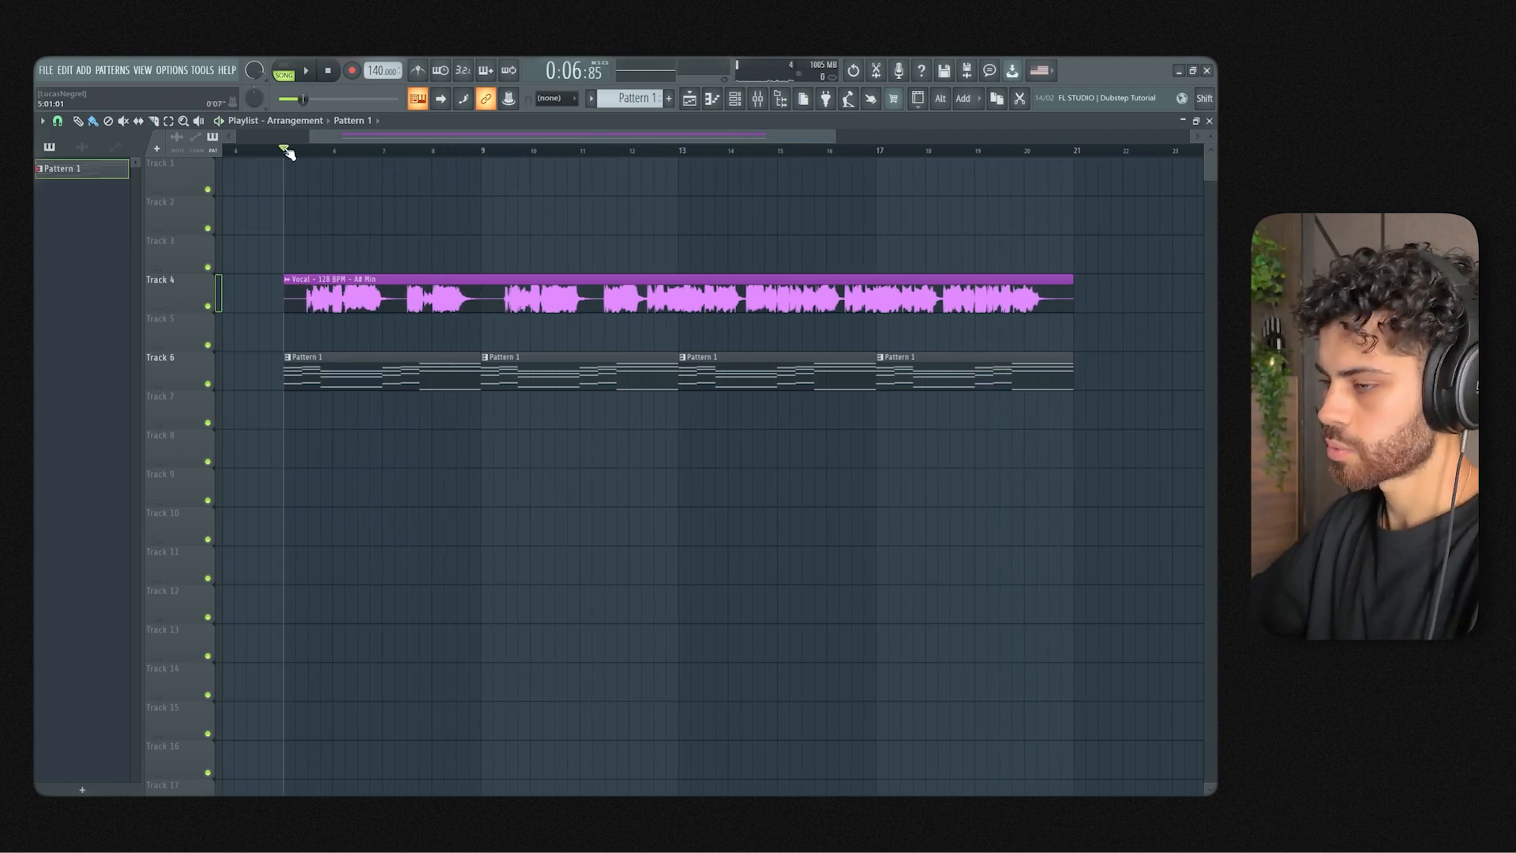
{"action": "double_click", "coordinate": [316, 369]}
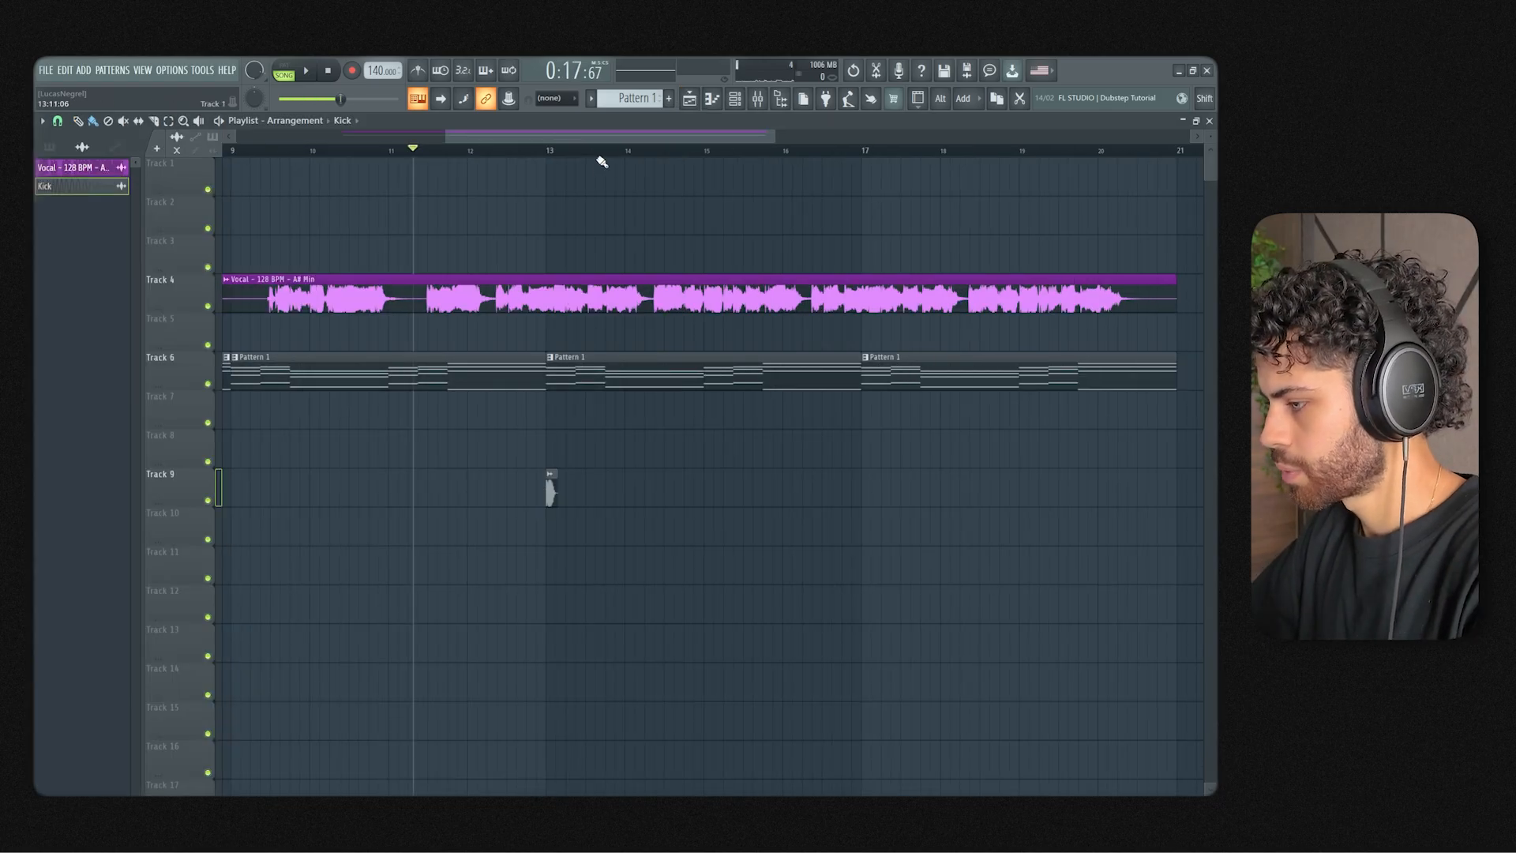
Step: Add a time marker at bar 13, where the kick starts, and name it Drop
{"action": "scroll", "coordinate": [444, 464], "scroll_direction": "down", "scroll_amount": 1}
{"action": "scroll", "coordinate": [548, 192], "scroll_direction": "up", "scroll_amount": 1}
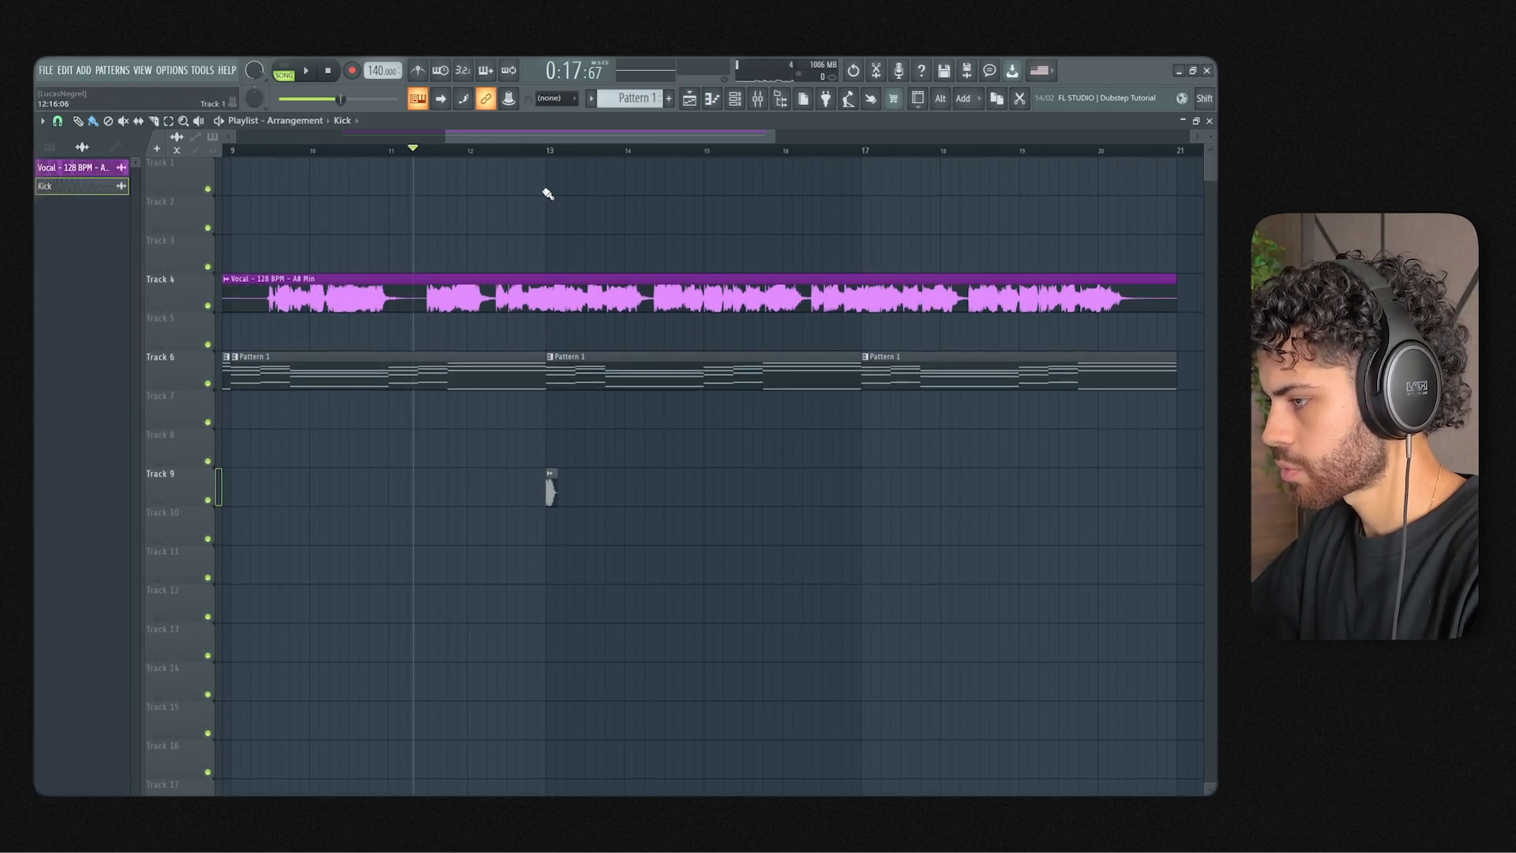
{"action": "scroll", "coordinate": [555, 151], "scroll_direction": "down", "scroll_amount": 5}
{"action": "scroll", "coordinate": [555, 152], "scroll_direction": "up", "scroll_amount": 6}
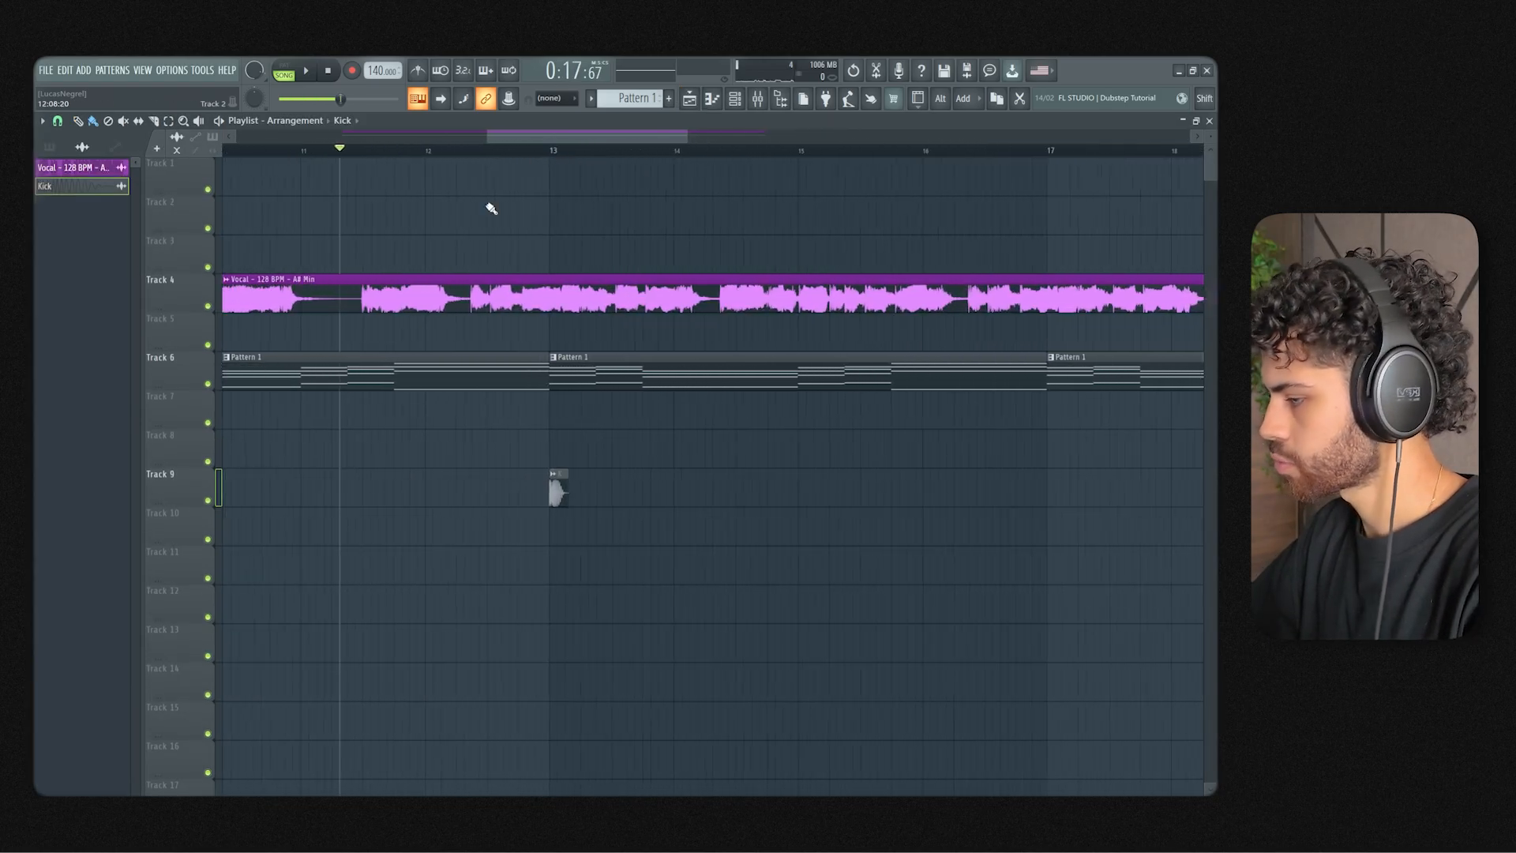
{"action": "left_click", "coordinate": [551, 153]}
{"action": "key", "text": "ctrl+t"}
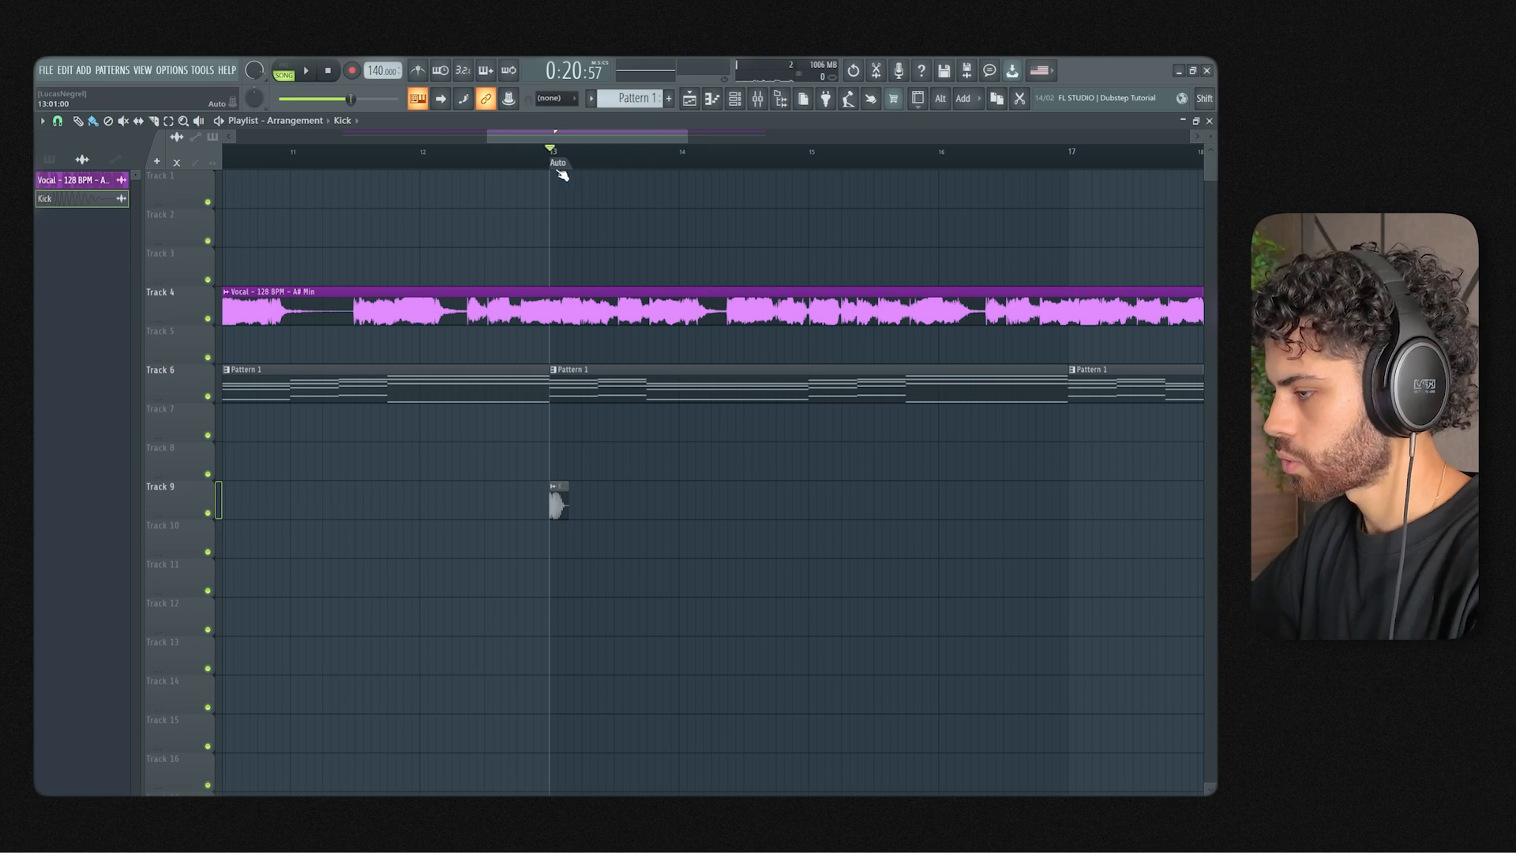
{"action": "right_click", "coordinate": [561, 172]}
{"action": "left_click", "coordinate": [586, 234]}
{"action": "type", "text": "Drop"}
{"action": "key", "text": "Return"}
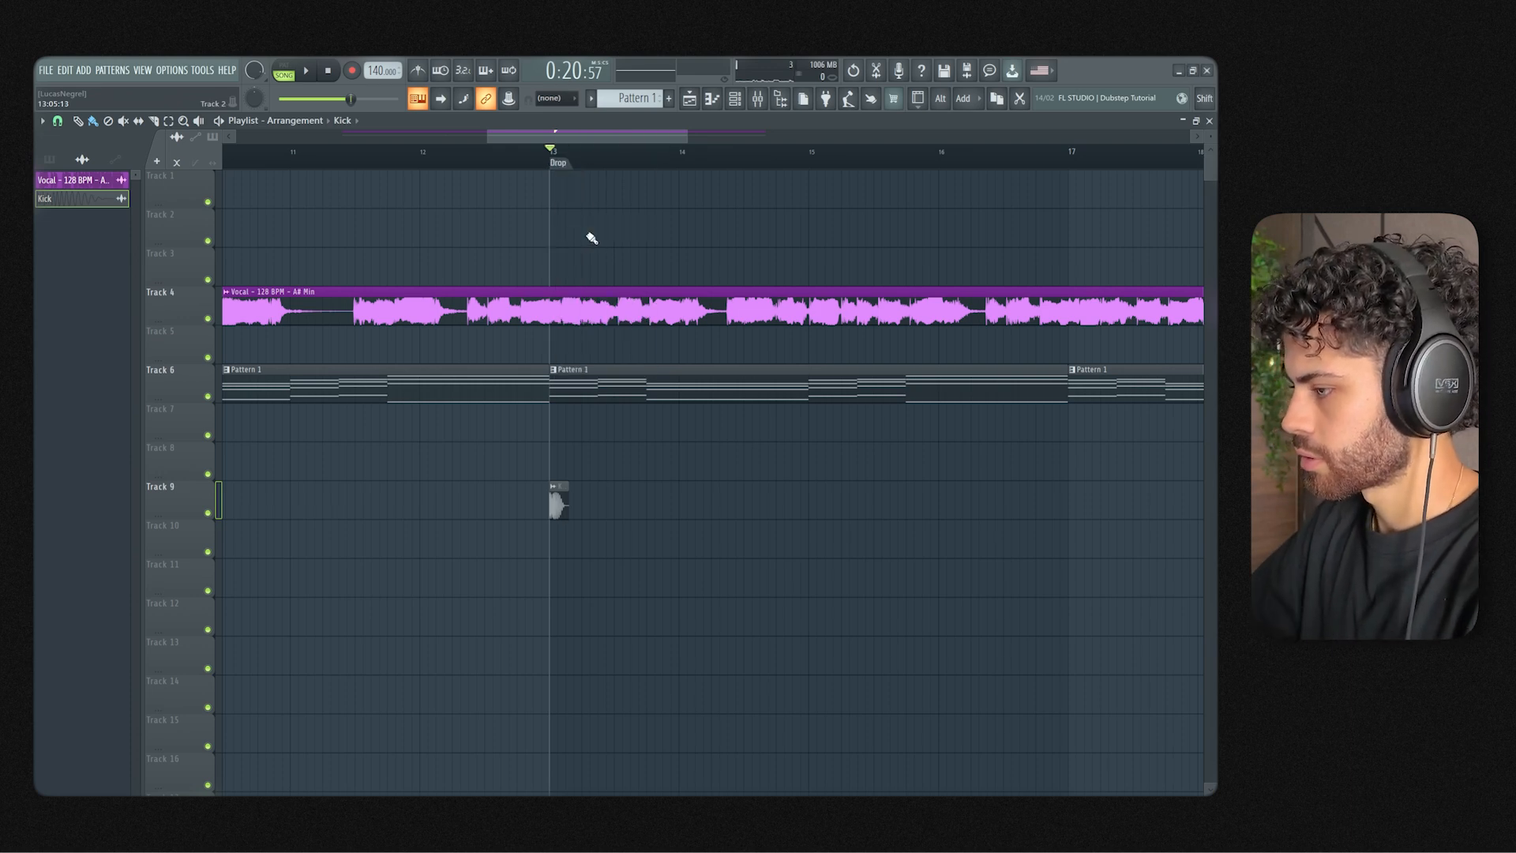
Step: Trim the Pattern 1 clip before the Drop marker to end halfway through bar 12 and audition the transition
{"action": "scroll", "coordinate": [562, 155], "scroll_direction": "down", "scroll_amount": 1}
{"action": "left_click", "coordinate": [465, 153]}
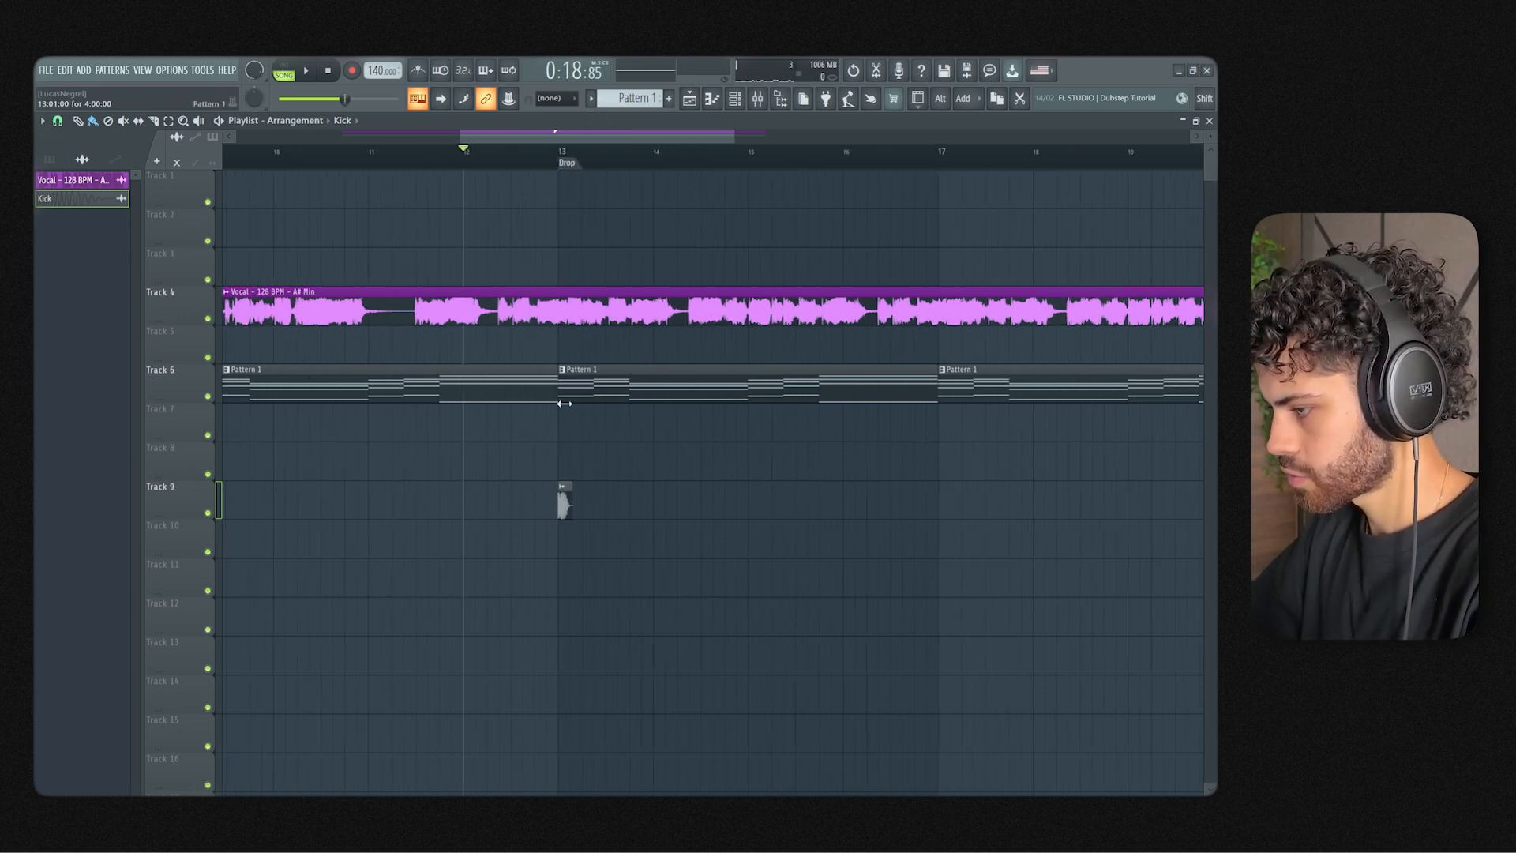
{"action": "left_click_drag", "start_coordinate": [553, 369], "coordinate": [439, 357]}
{"action": "key", "text": "space"}
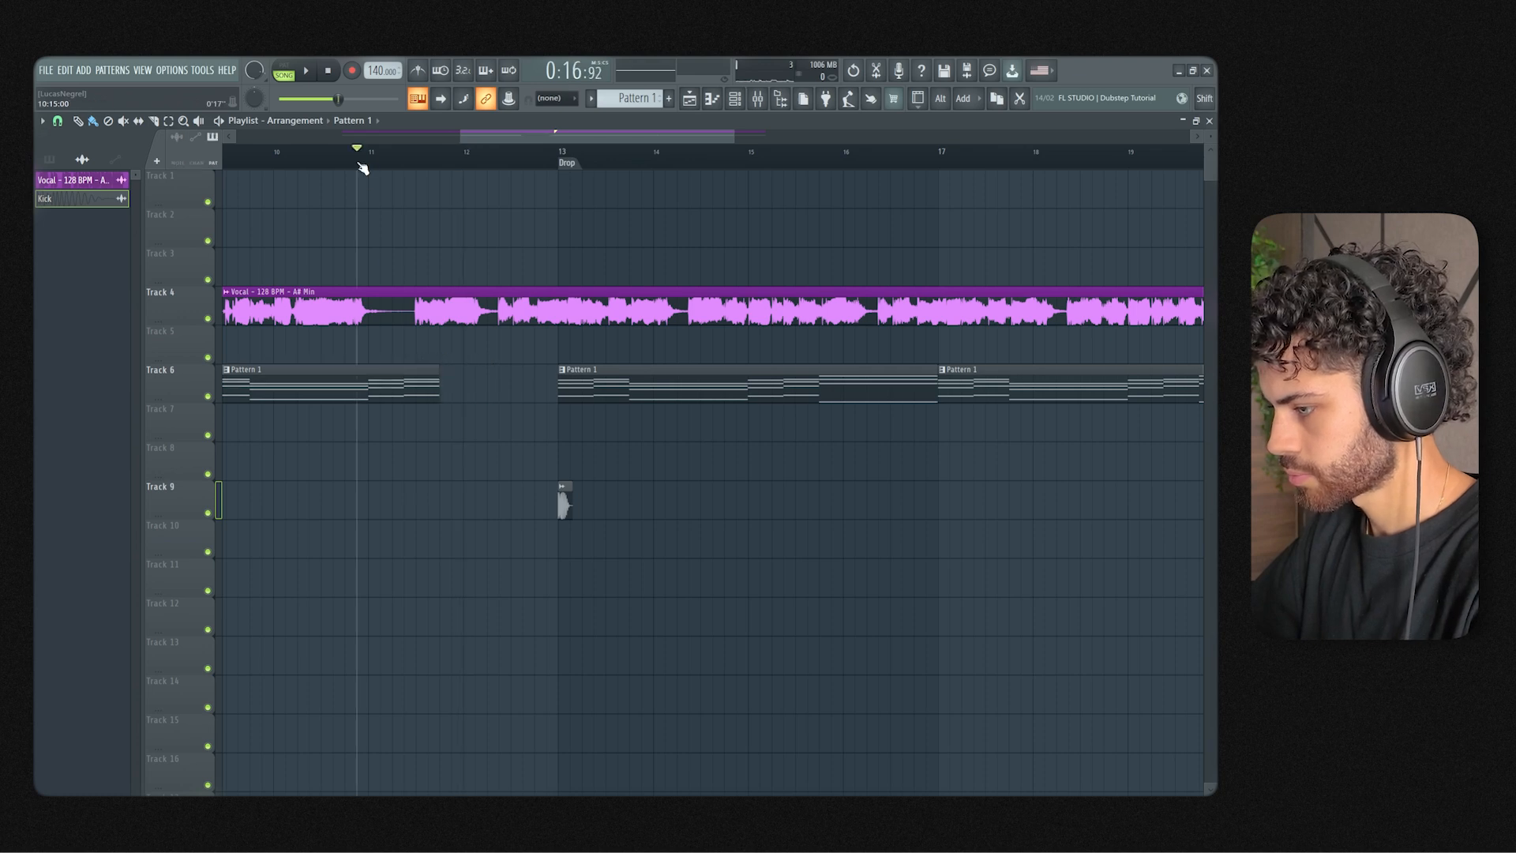
{"action": "key", "text": "space"}
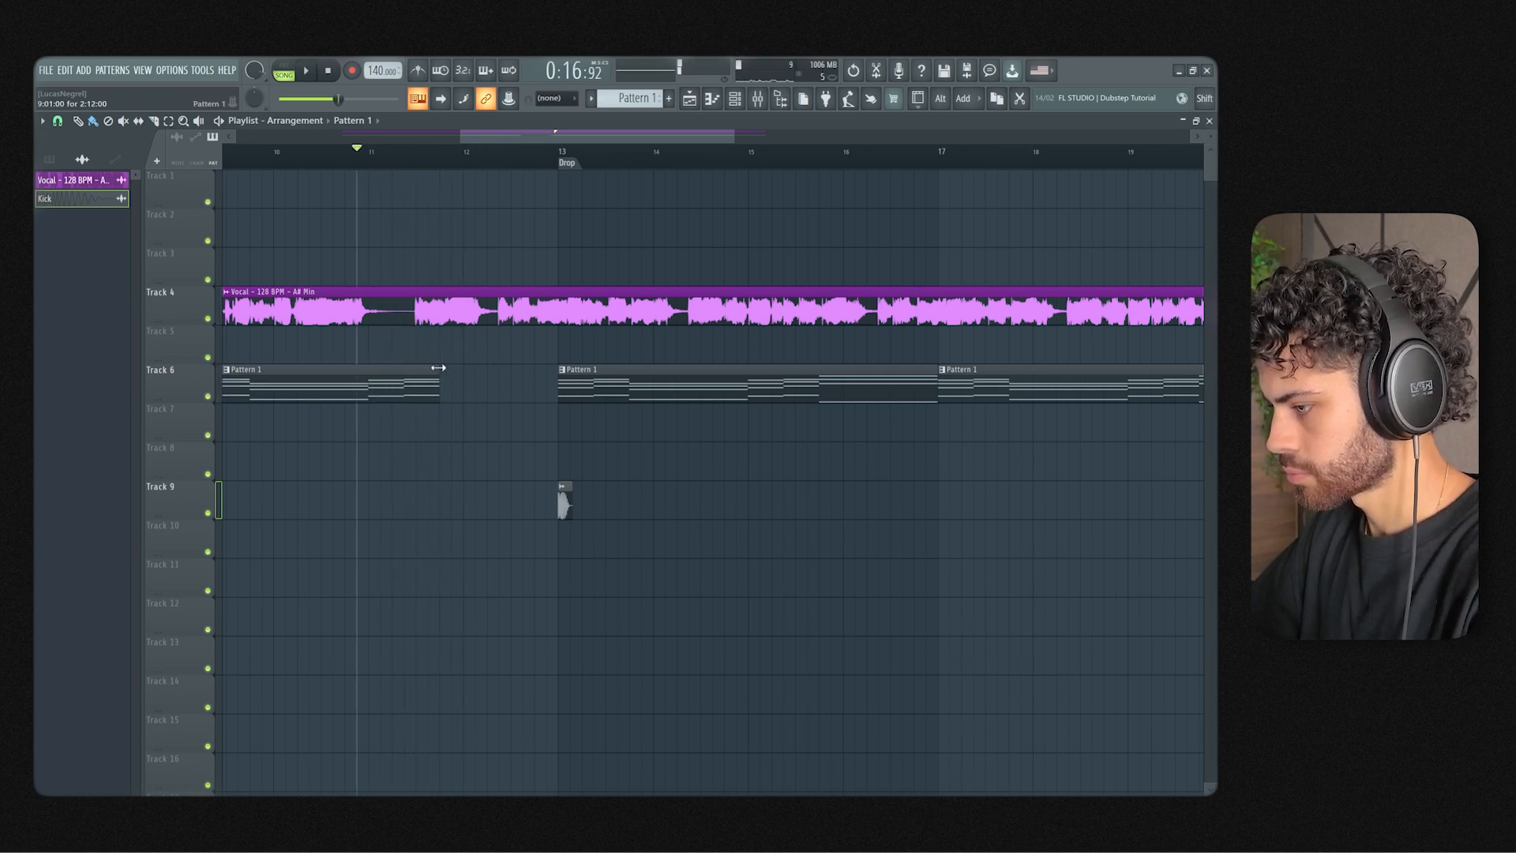
{"action": "left_click_drag", "start_coordinate": [439, 366], "coordinate": [513, 370]}
{"action": "key", "text": "space"}
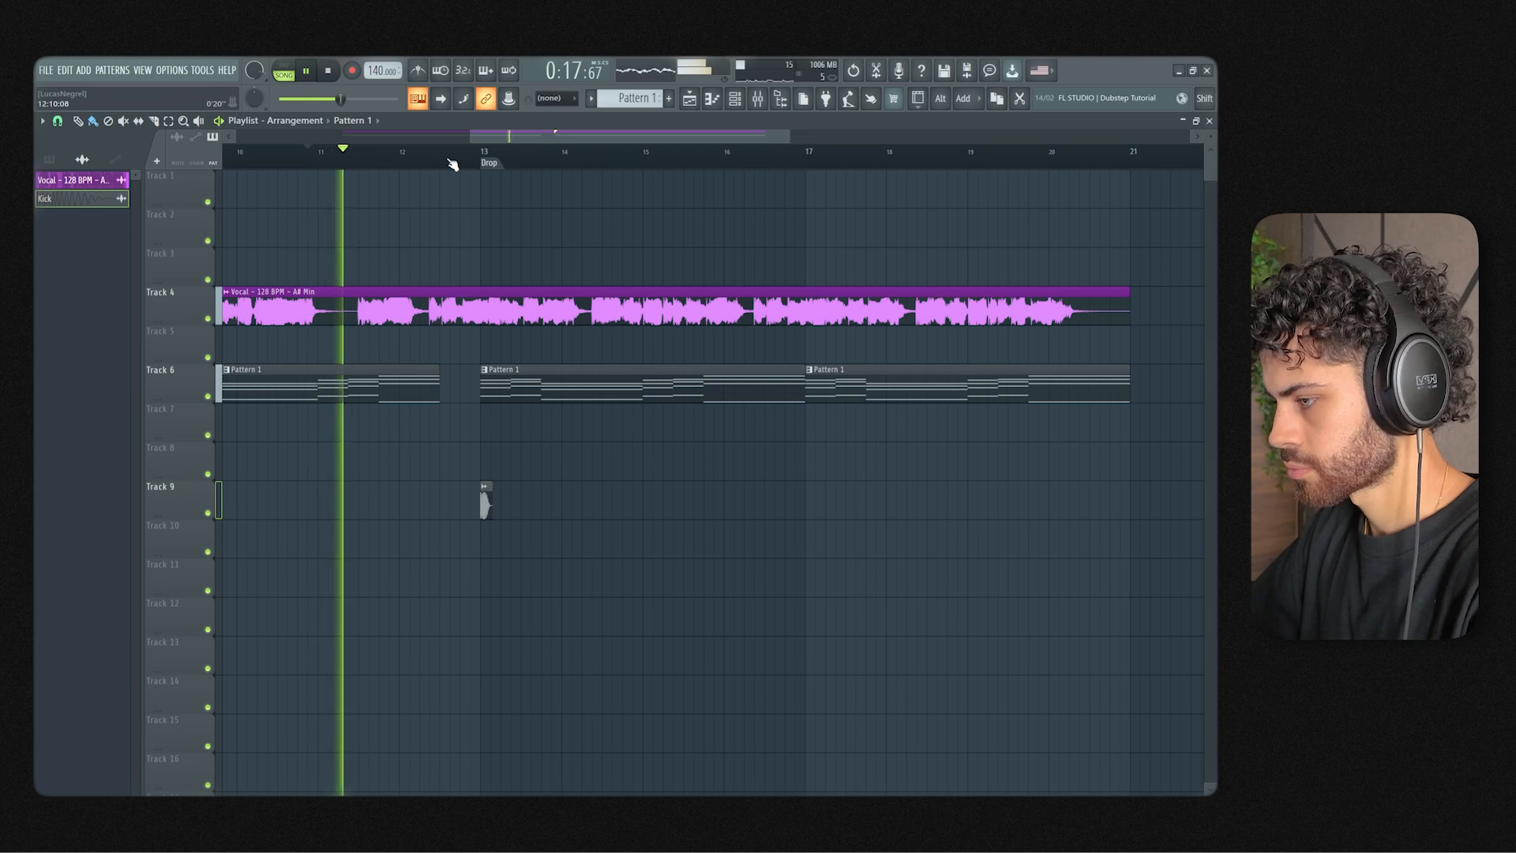
{"action": "scroll", "coordinate": [452, 160], "scroll_direction": "up", "scroll_amount": 1}
{"action": "left_click_drag", "start_coordinate": [496, 139], "coordinate": [503, 139]}
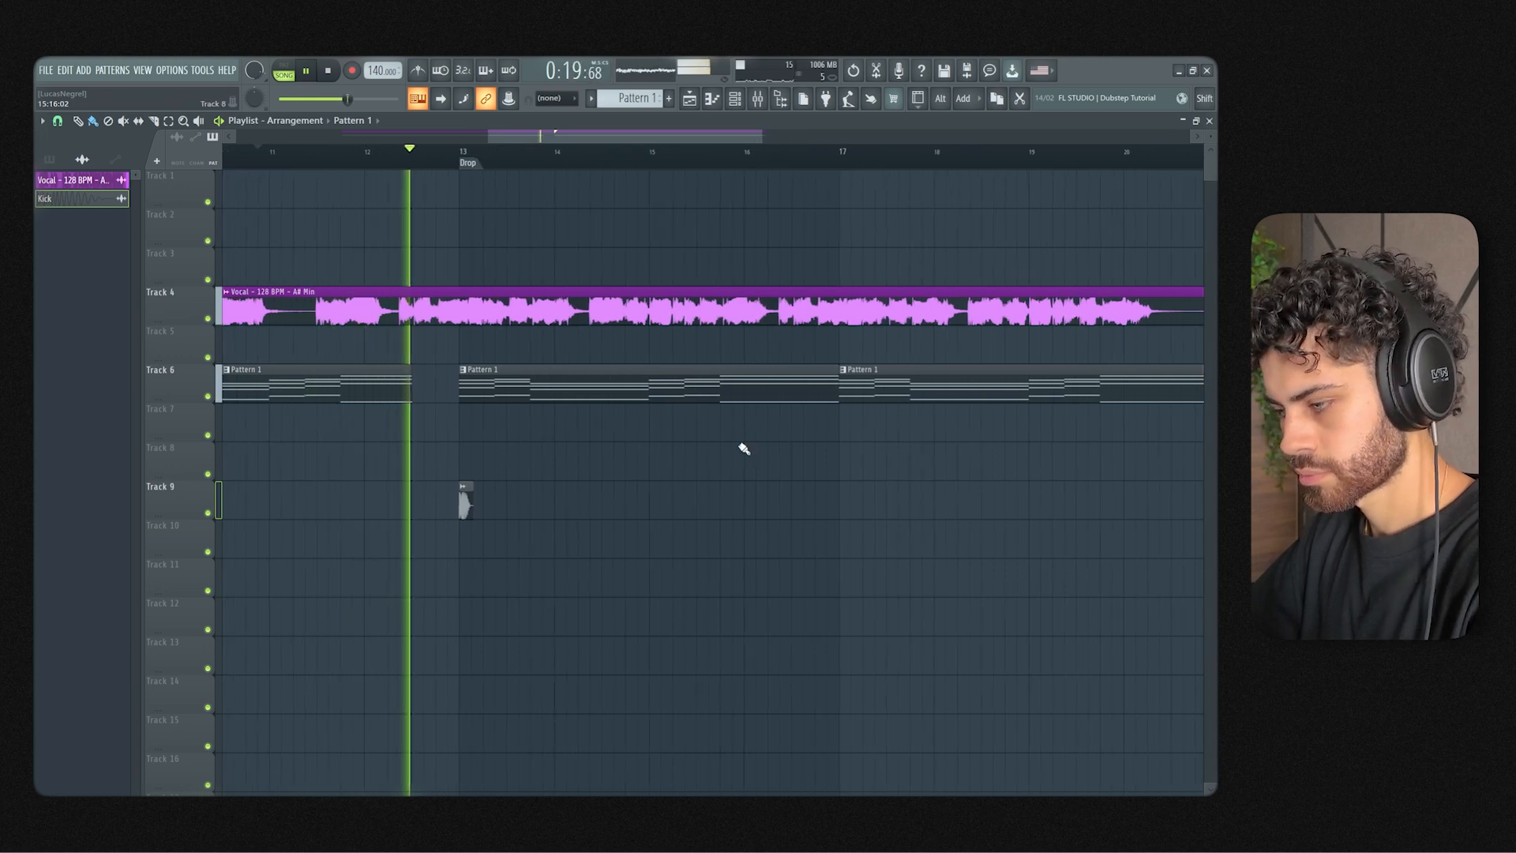
{"action": "key", "text": "space"}
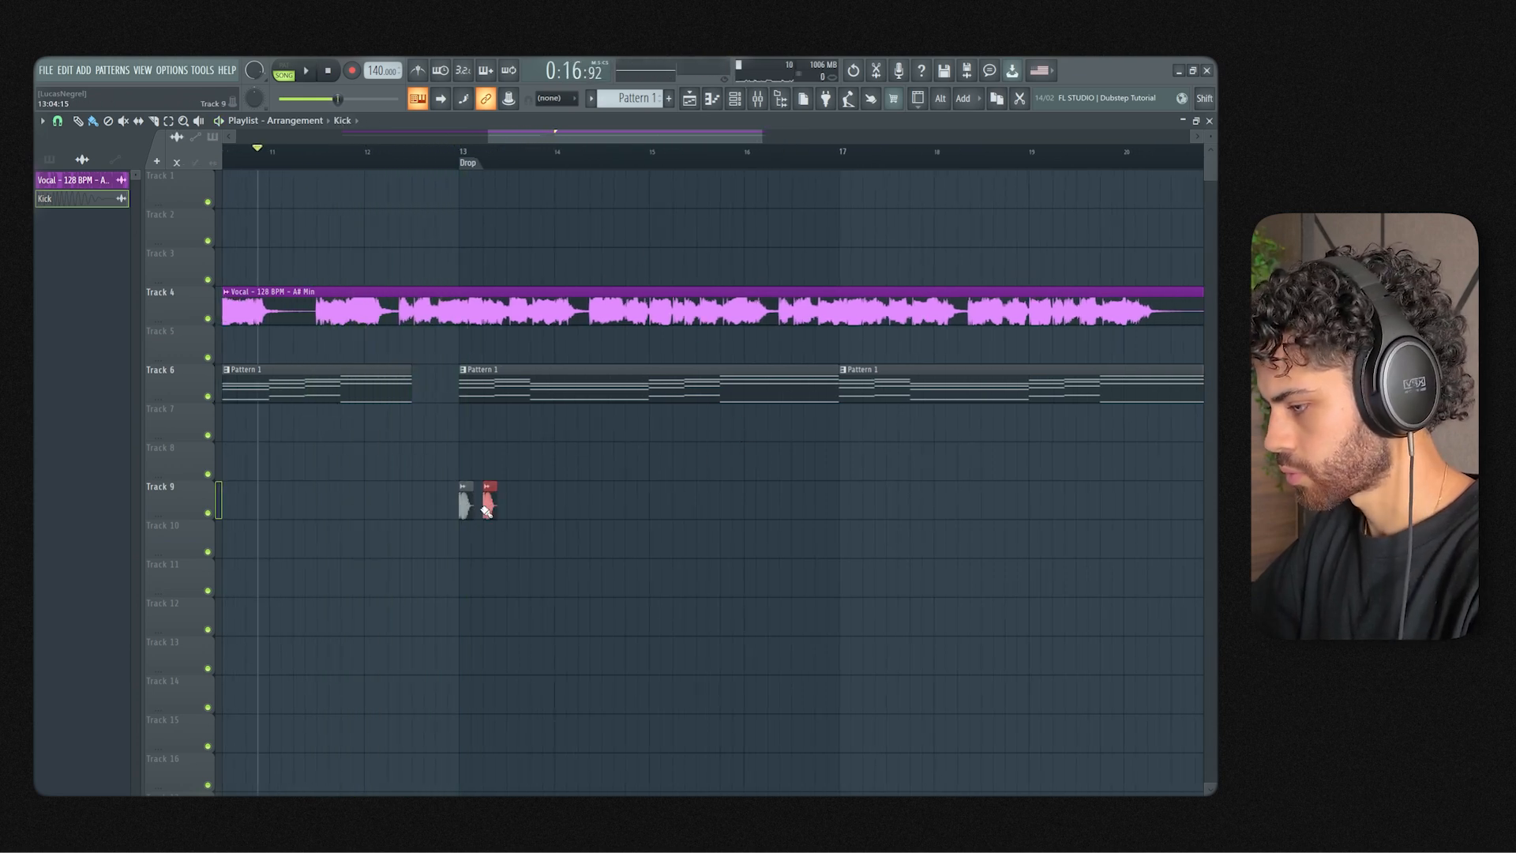
Step: Repeat the one-bar group of four kicks on Track 9 at bars 14, 15 and 16
{"action": "left_click", "coordinate": [558, 156]}
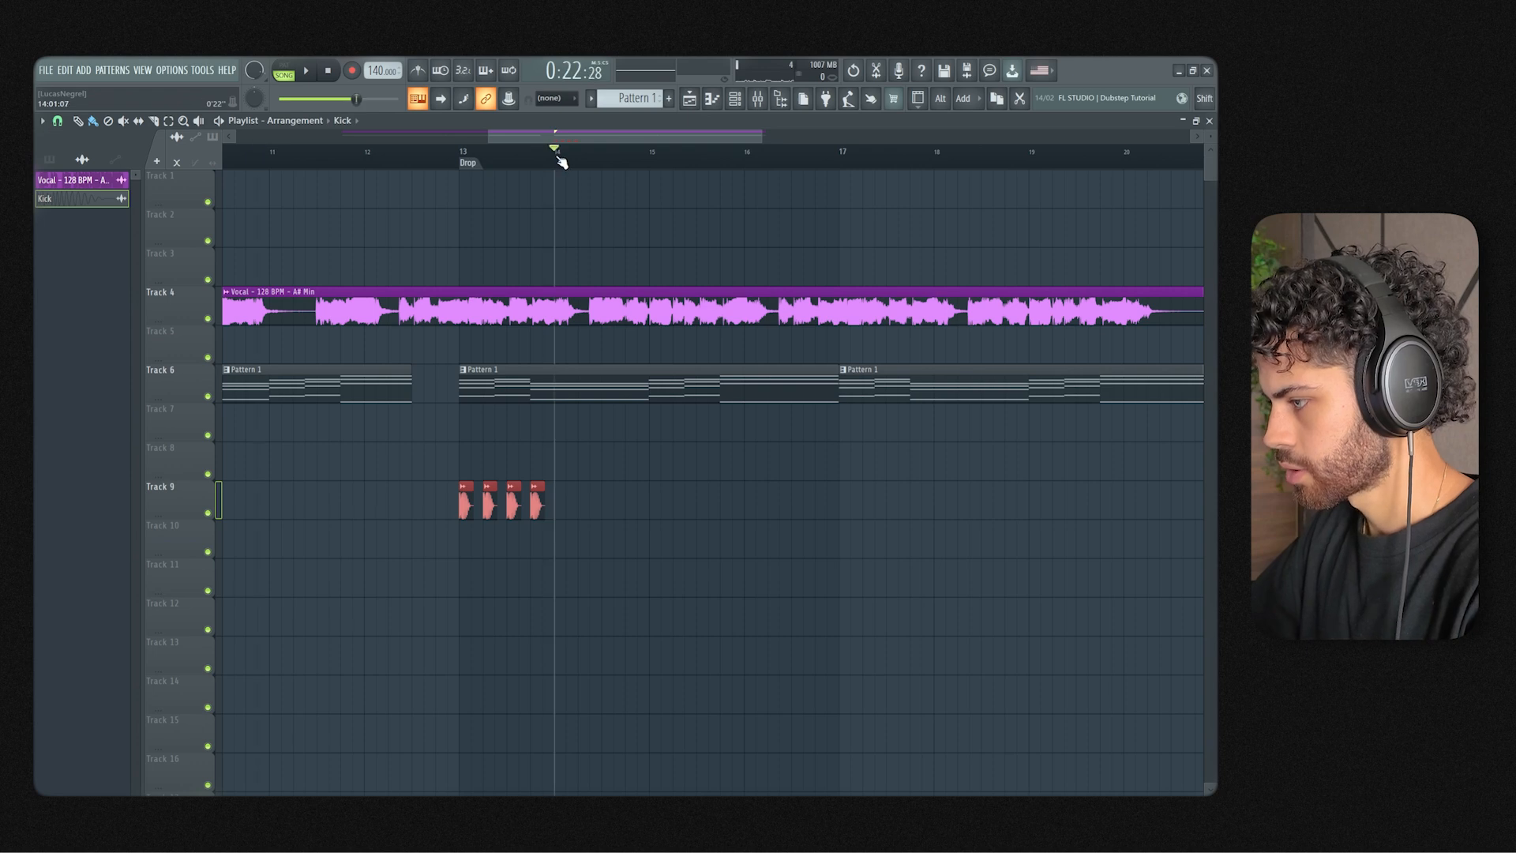
{"action": "key", "text": "ctrl+v"}
{"action": "left_click_drag", "start_coordinate": [659, 154], "coordinate": [651, 153]}
{"action": "key", "text": "ctrl+v"}
{"action": "left_click", "coordinate": [748, 157]}
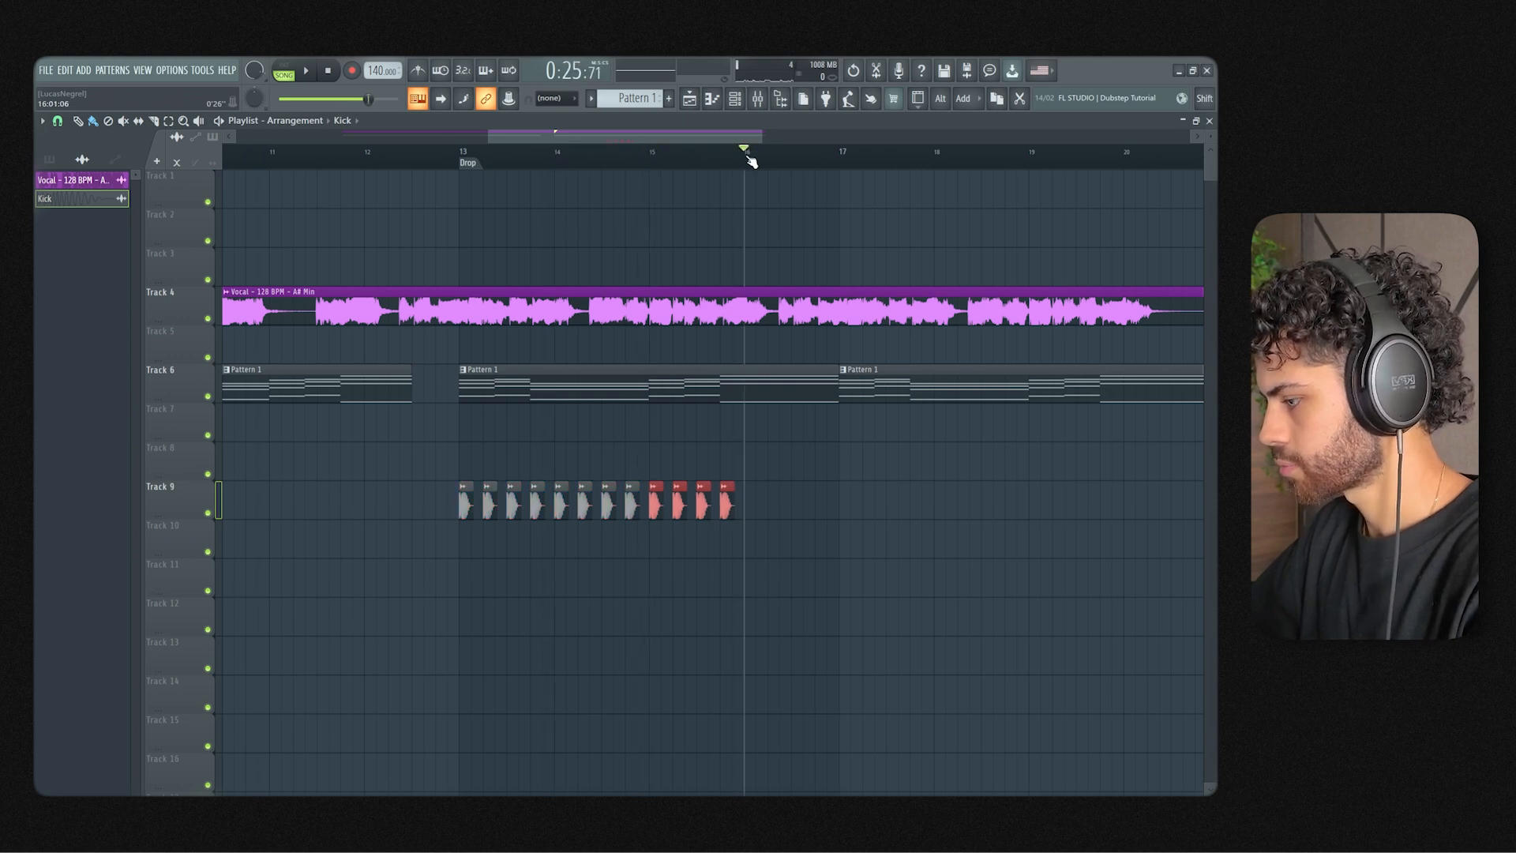
{"action": "key", "text": "ctrl+v"}
Step: Copy the four bars of kicks on Track 9 and paste them at bar 17
{"action": "left_click_drag", "start_coordinate": [867, 497], "coordinate": [464, 509]}
{"action": "key", "text": "ctrl+c"}
{"action": "left_click", "coordinate": [844, 156]}
{"action": "key", "text": "ctrl+v"}
Step: Delete the Pattern 1 clips at bars 13 and 17 on Track 6
{"action": "left_click", "coordinate": [446, 153]}
{"action": "right_click", "coordinate": [588, 367]}
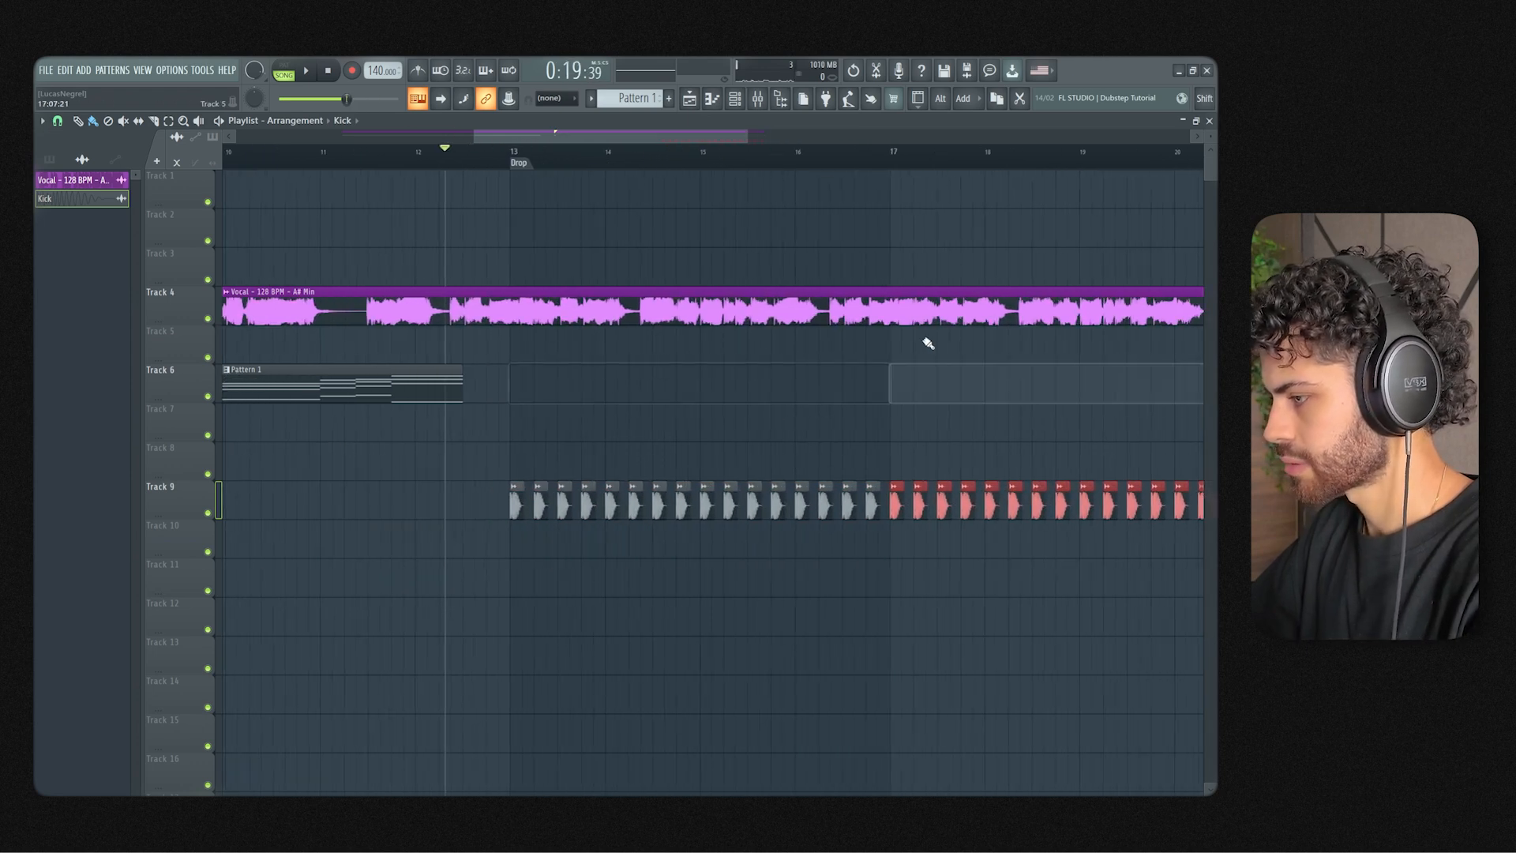
{"action": "right_click", "coordinate": [927, 371]}
Step: Open the Channel rack and filter it to show the Unsorted channels
{"action": "scroll", "coordinate": [694, 156], "scroll_direction": "down", "scroll_amount": 2}
{"action": "left_click", "coordinate": [734, 98]}
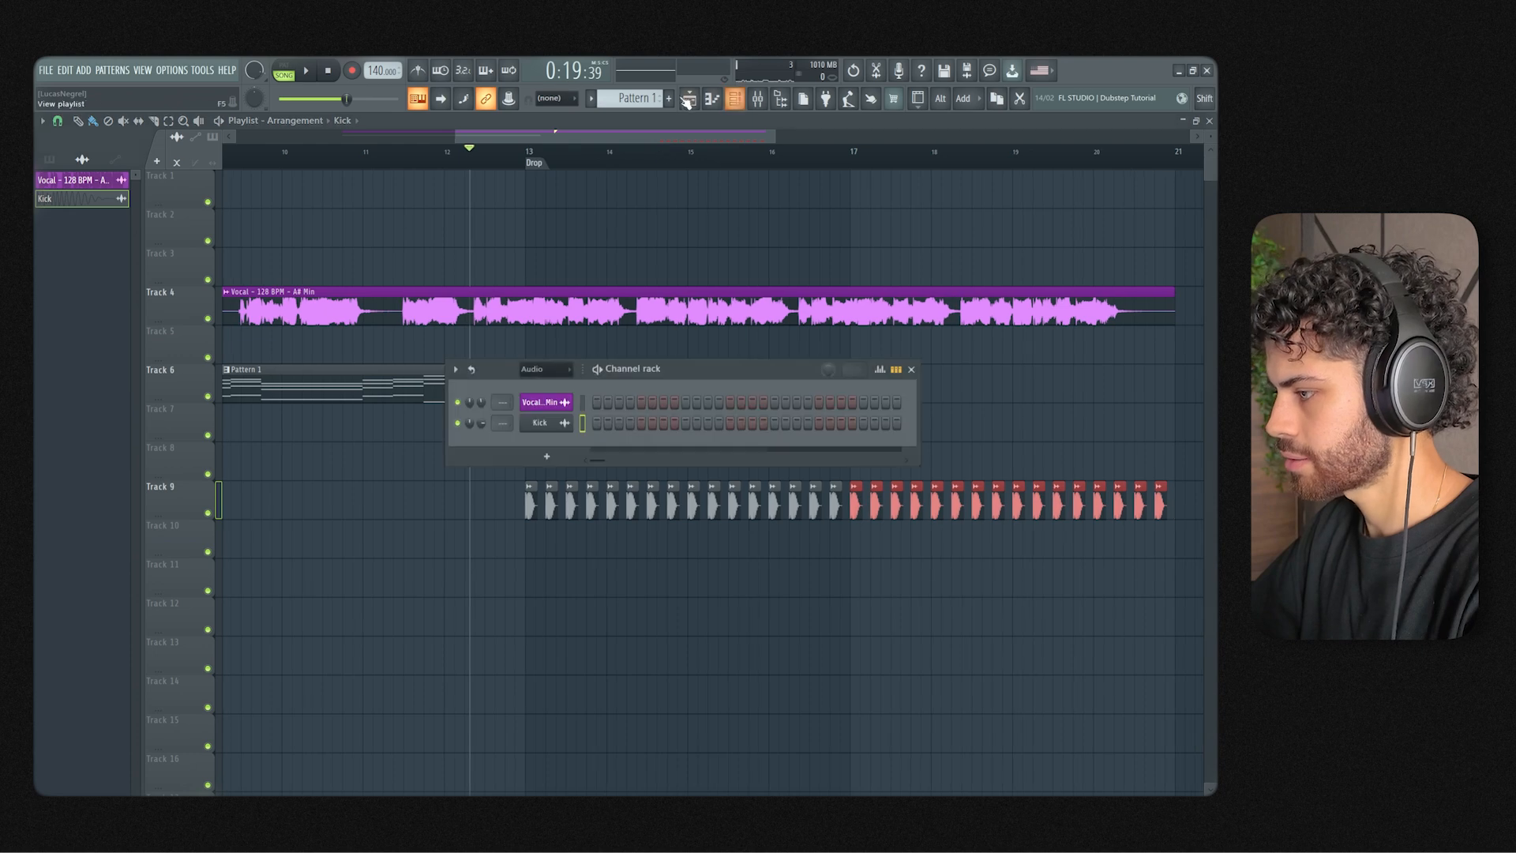
{"action": "scroll", "coordinate": [654, 96], "scroll_direction": "down", "scroll_amount": 1}
{"action": "scroll", "coordinate": [654, 96], "scroll_direction": "up", "scroll_amount": 1}
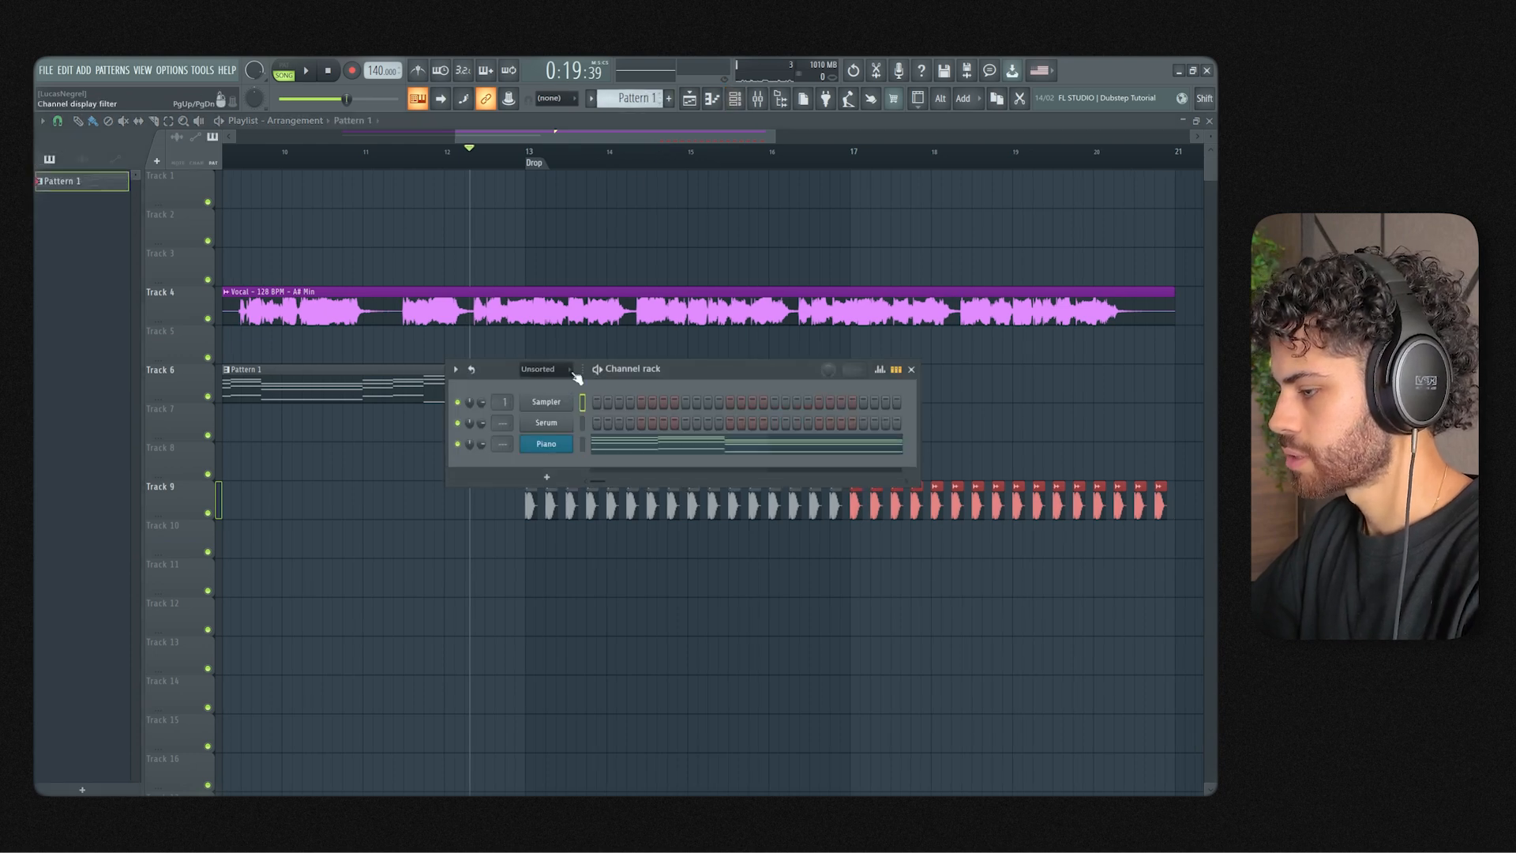
Step: Copy the Piano chords into a new Pattern 2 on the Serum channel and delete all the notes above the bass line
{"action": "left_click", "coordinate": [549, 430]}
{"action": "left_click_drag", "start_coordinate": [807, 227], "coordinate": [808, 260]}
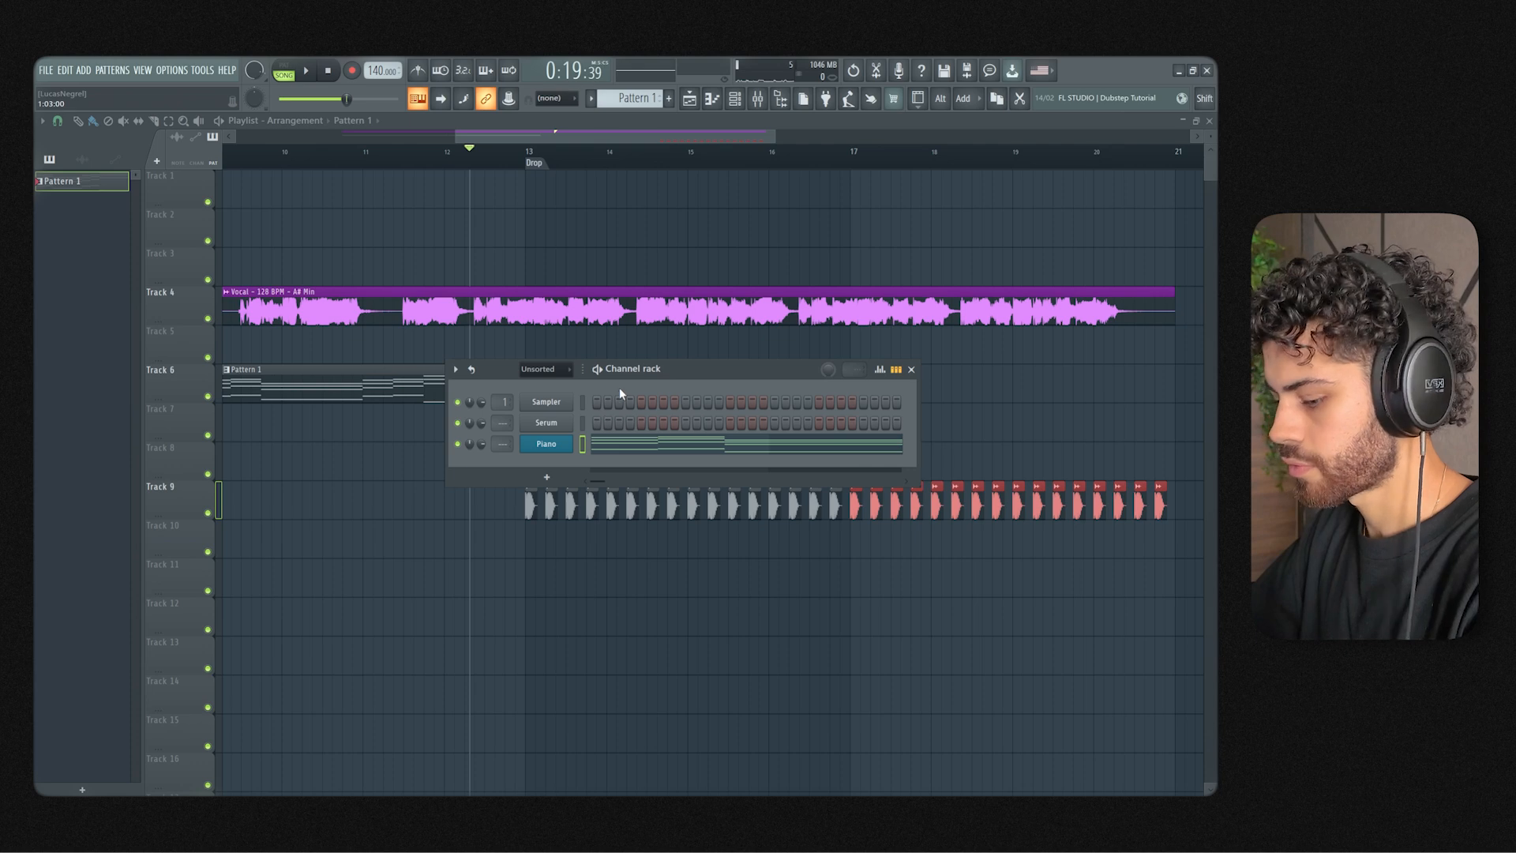
{"action": "key", "text": "F4"}
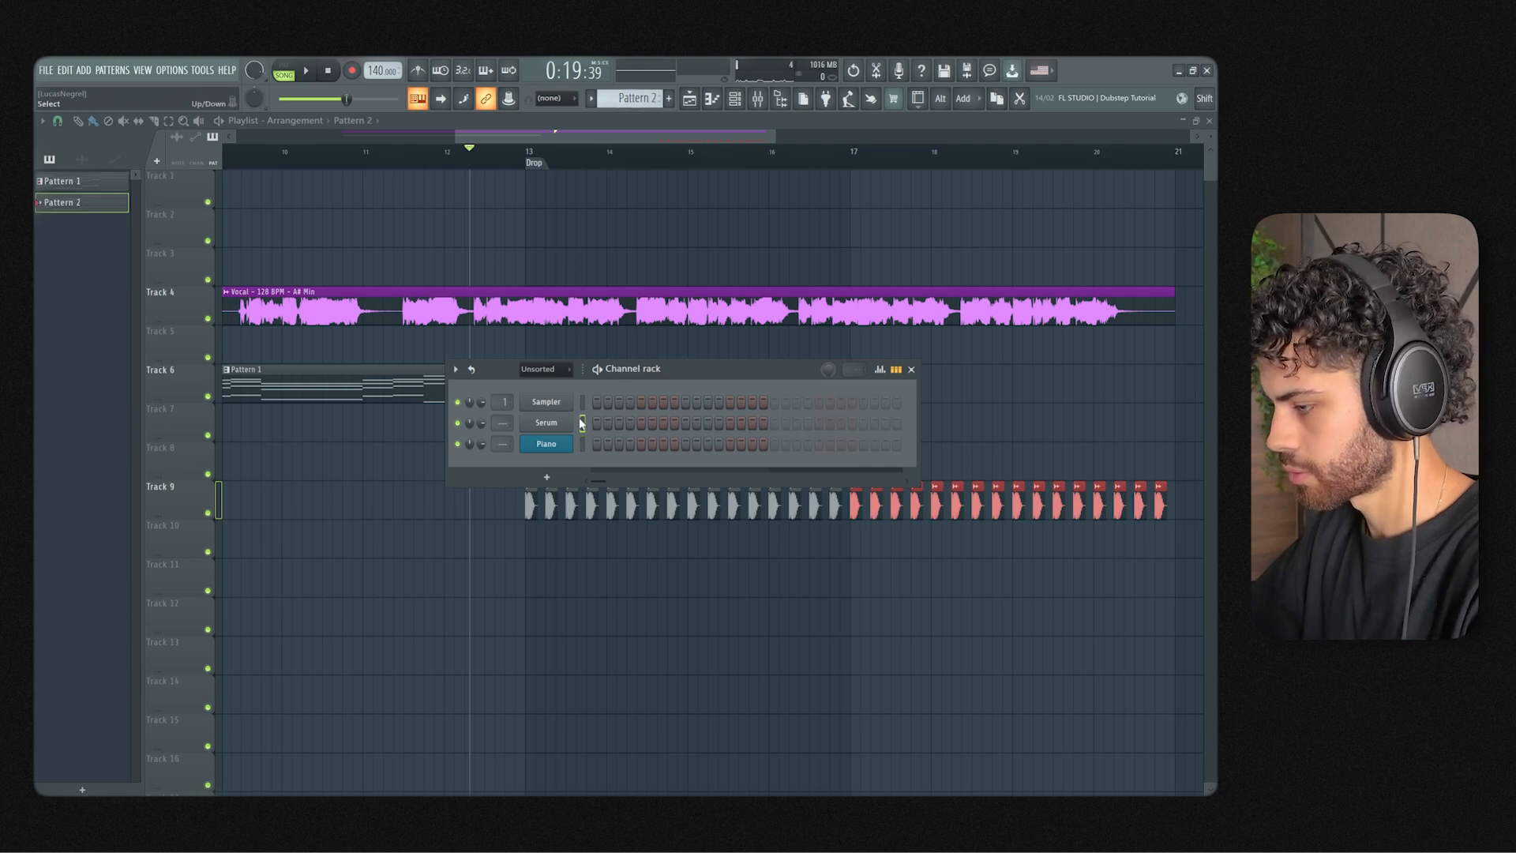
{"action": "key", "text": "ctrl+v"}
{"action": "left_click", "coordinate": [608, 423]}
{"action": "left_click_drag", "start_coordinate": [1029, 452], "coordinate": [40, 167]}
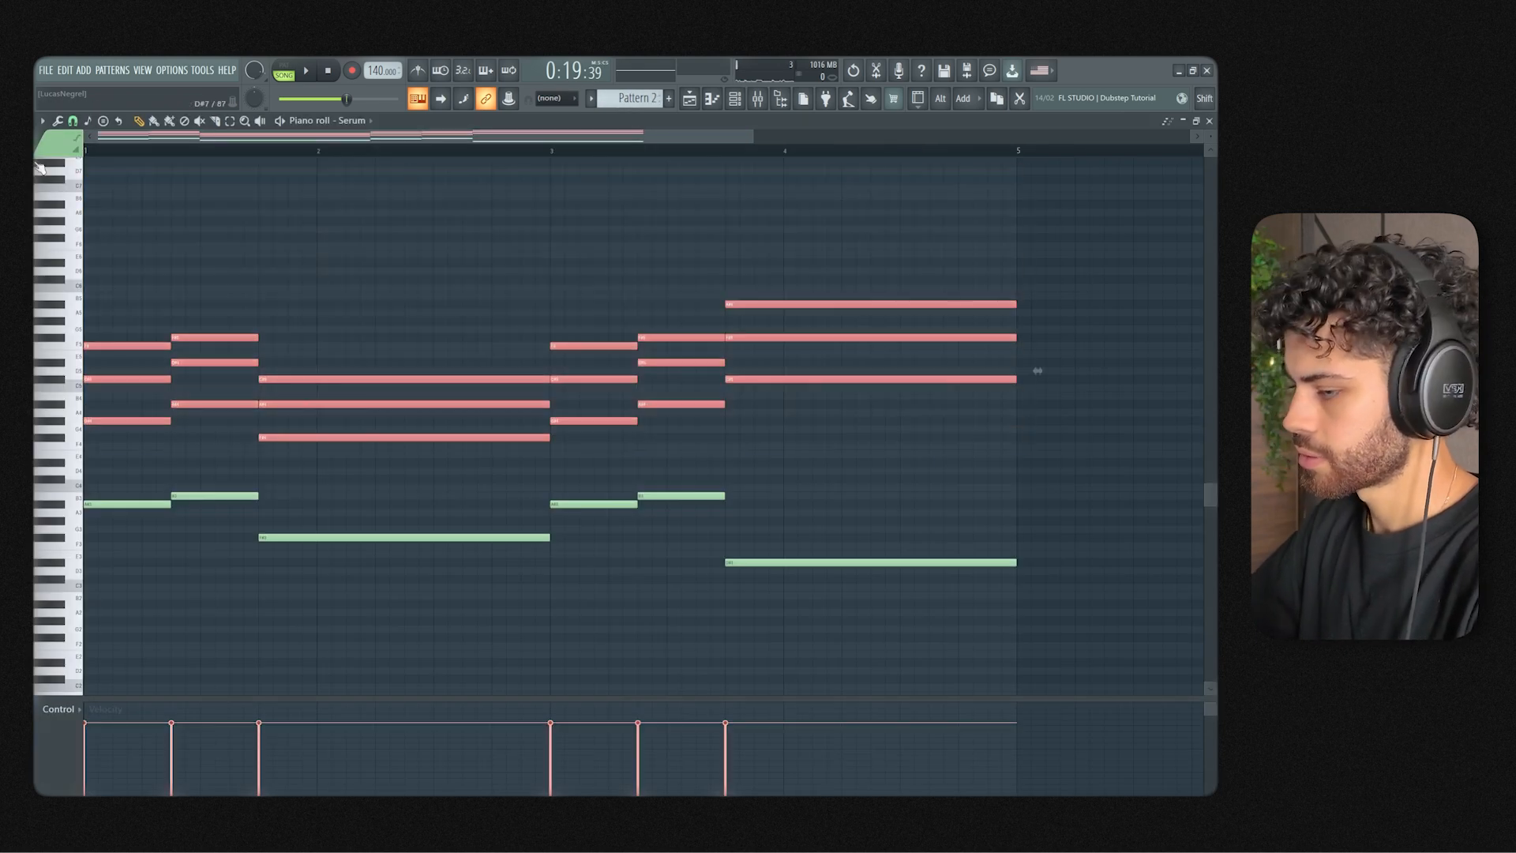
{"action": "key", "text": "Delete"}
Step: Try the bass notes one octave higher with playback, and shift them back down an octave
{"action": "key", "text": "ctrl+Up"}
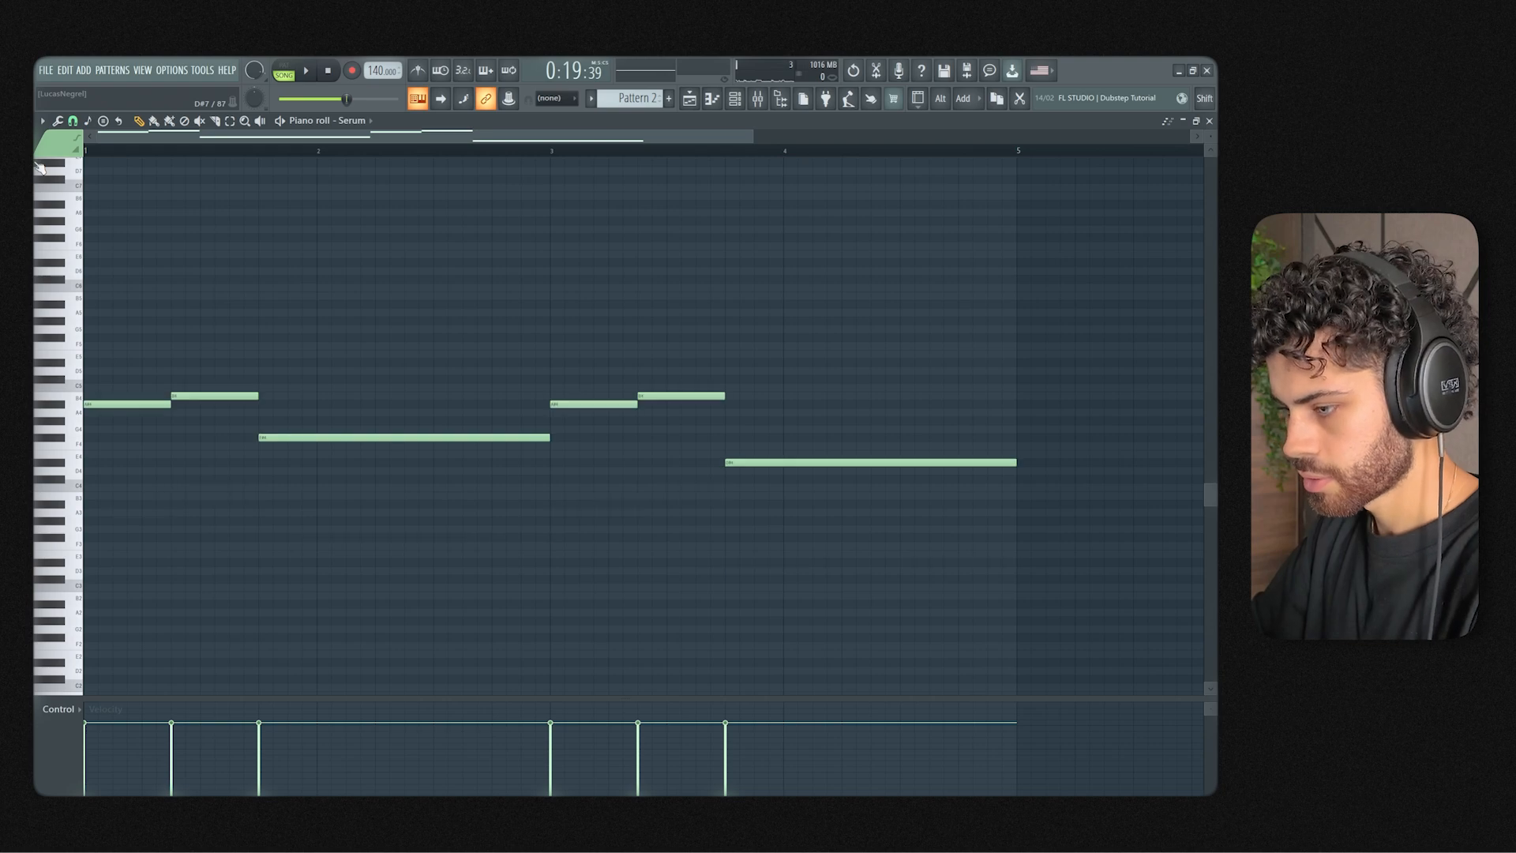
{"action": "left_click_drag", "start_coordinate": [1208, 136], "coordinate": [1213, 132]}
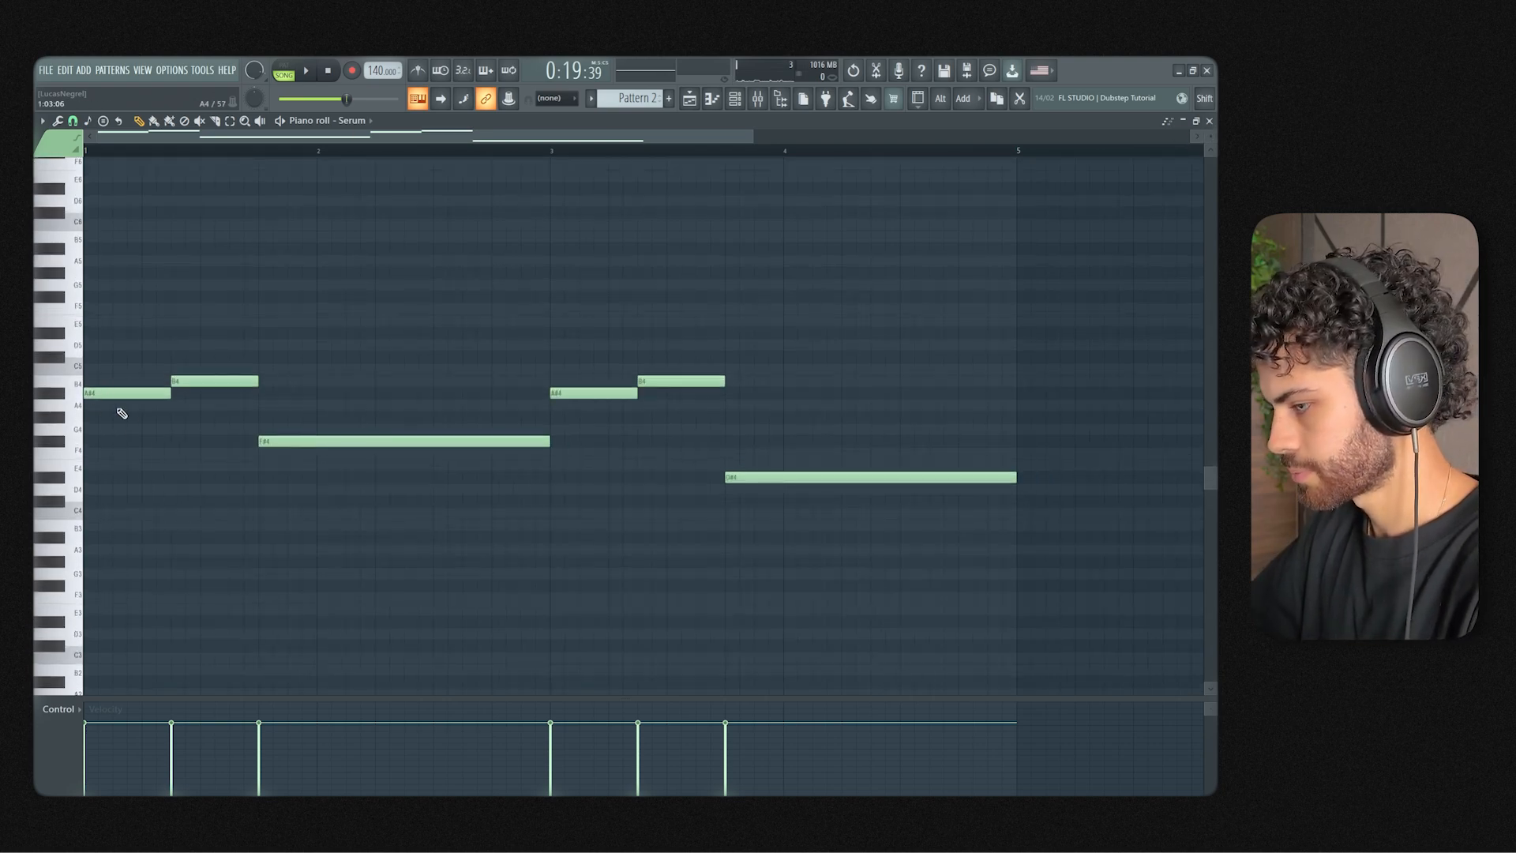
{"action": "key", "text": "space"}
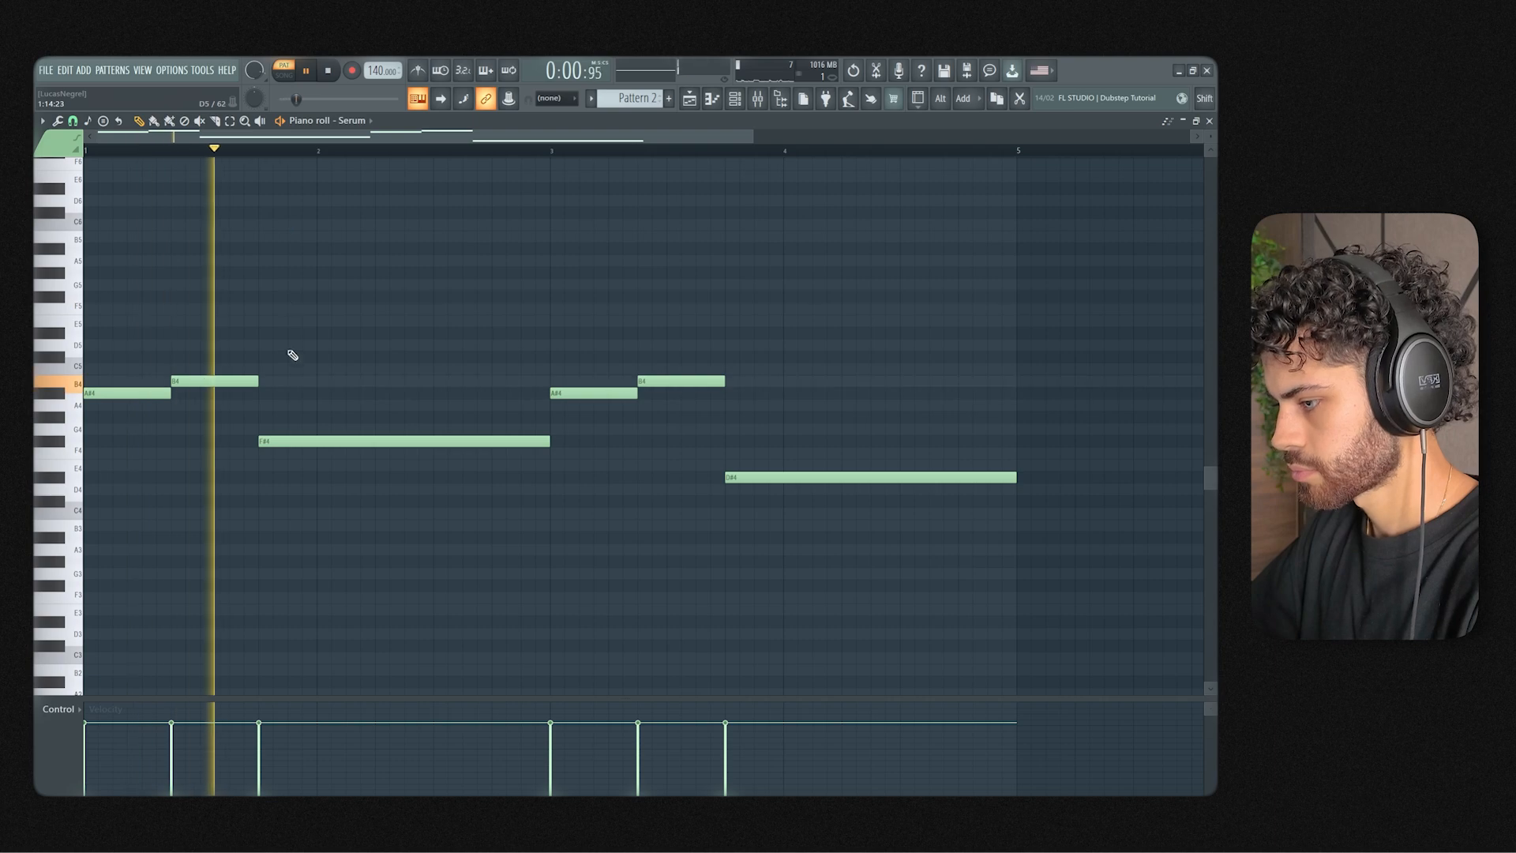
{"action": "key", "text": "space"}
{"action": "key", "text": "ctrl+Down"}
{"action": "scroll", "coordinate": [398, 468], "scroll_direction": "down", "scroll_amount": 3}
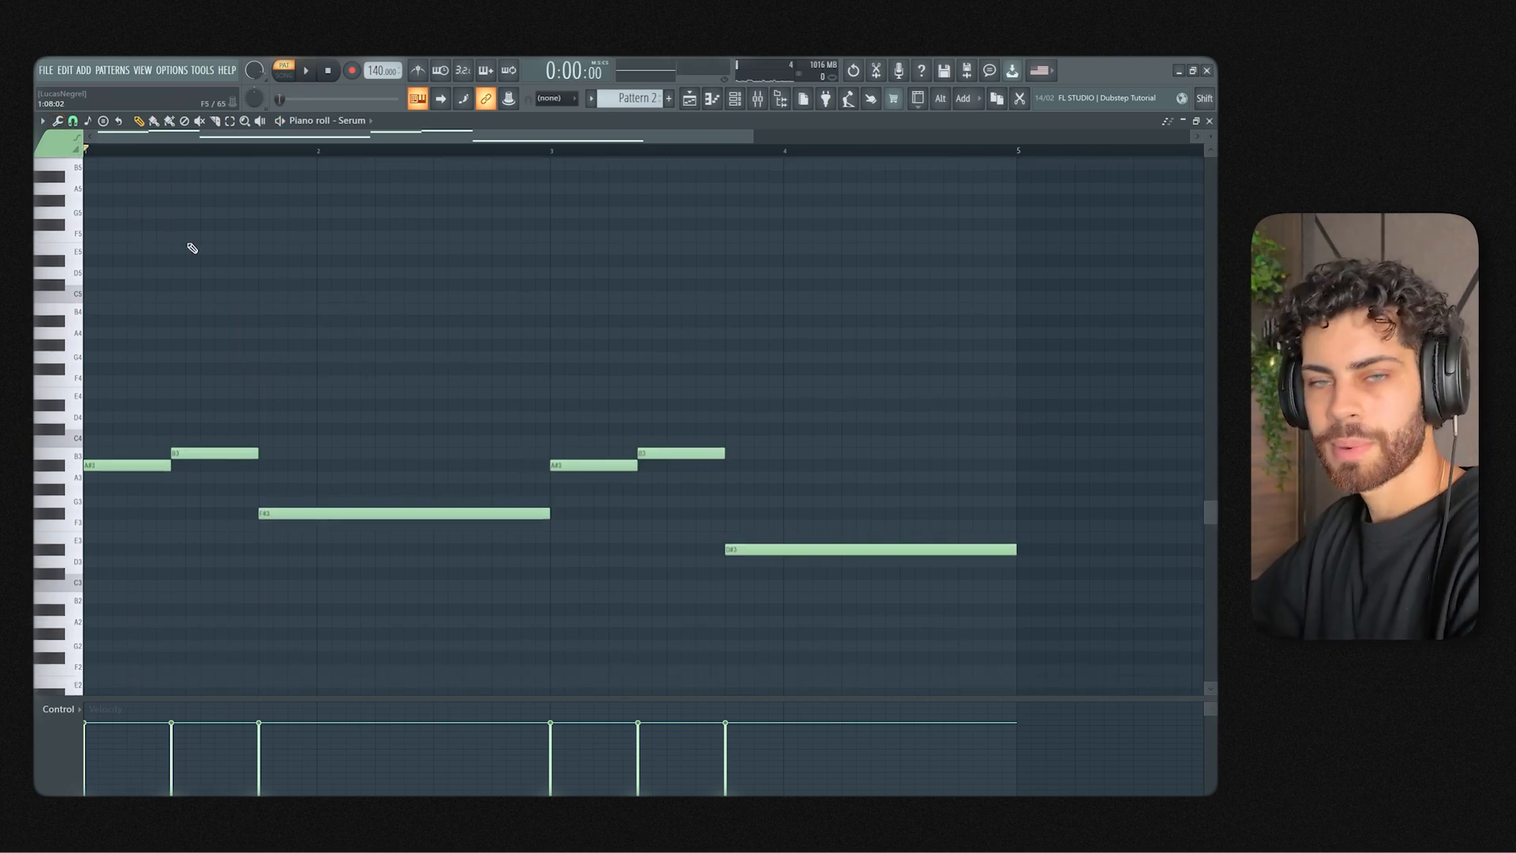
Step: Try chopping the bass notes with the default chopper pattern, auditioning a different time multiplier
{"action": "left_click", "coordinate": [57, 121]}
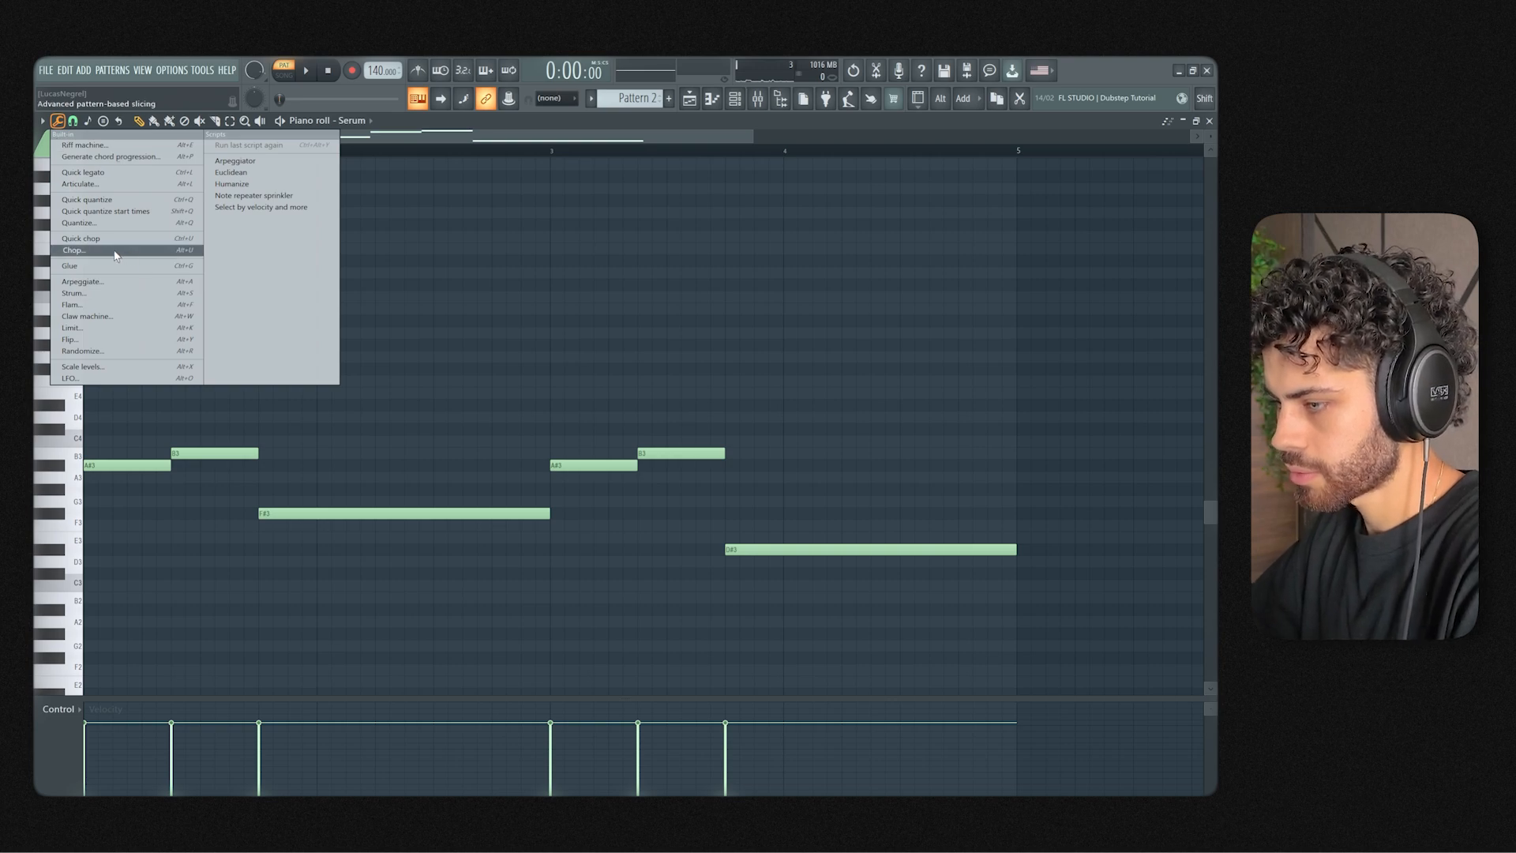
{"action": "left_click", "coordinate": [124, 252]}
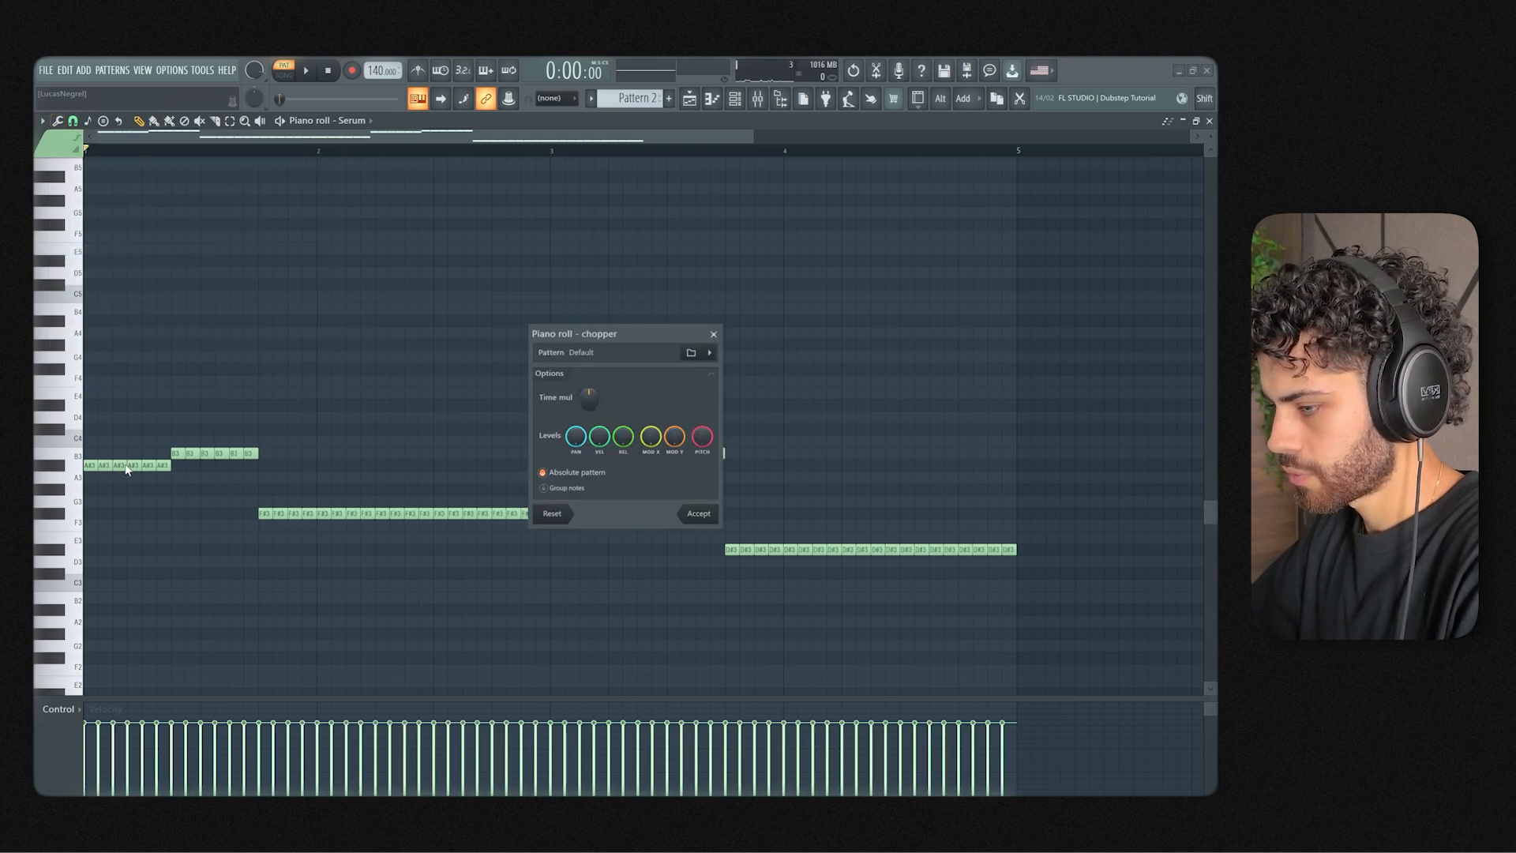
{"action": "key", "text": "space"}
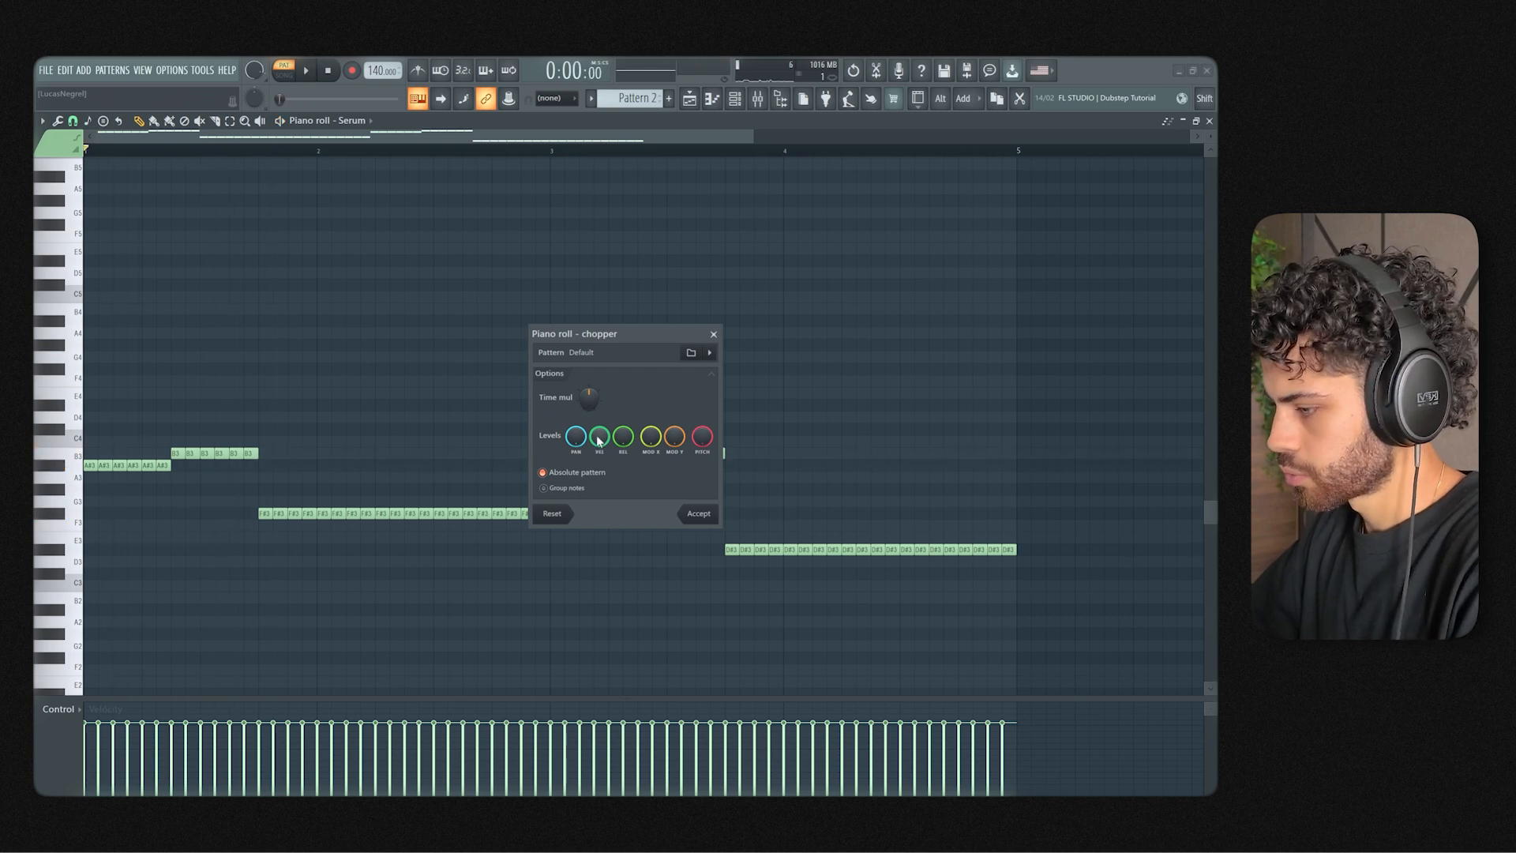
{"action": "scroll", "coordinate": [589, 397], "scroll_direction": "up", "scroll_amount": 1}
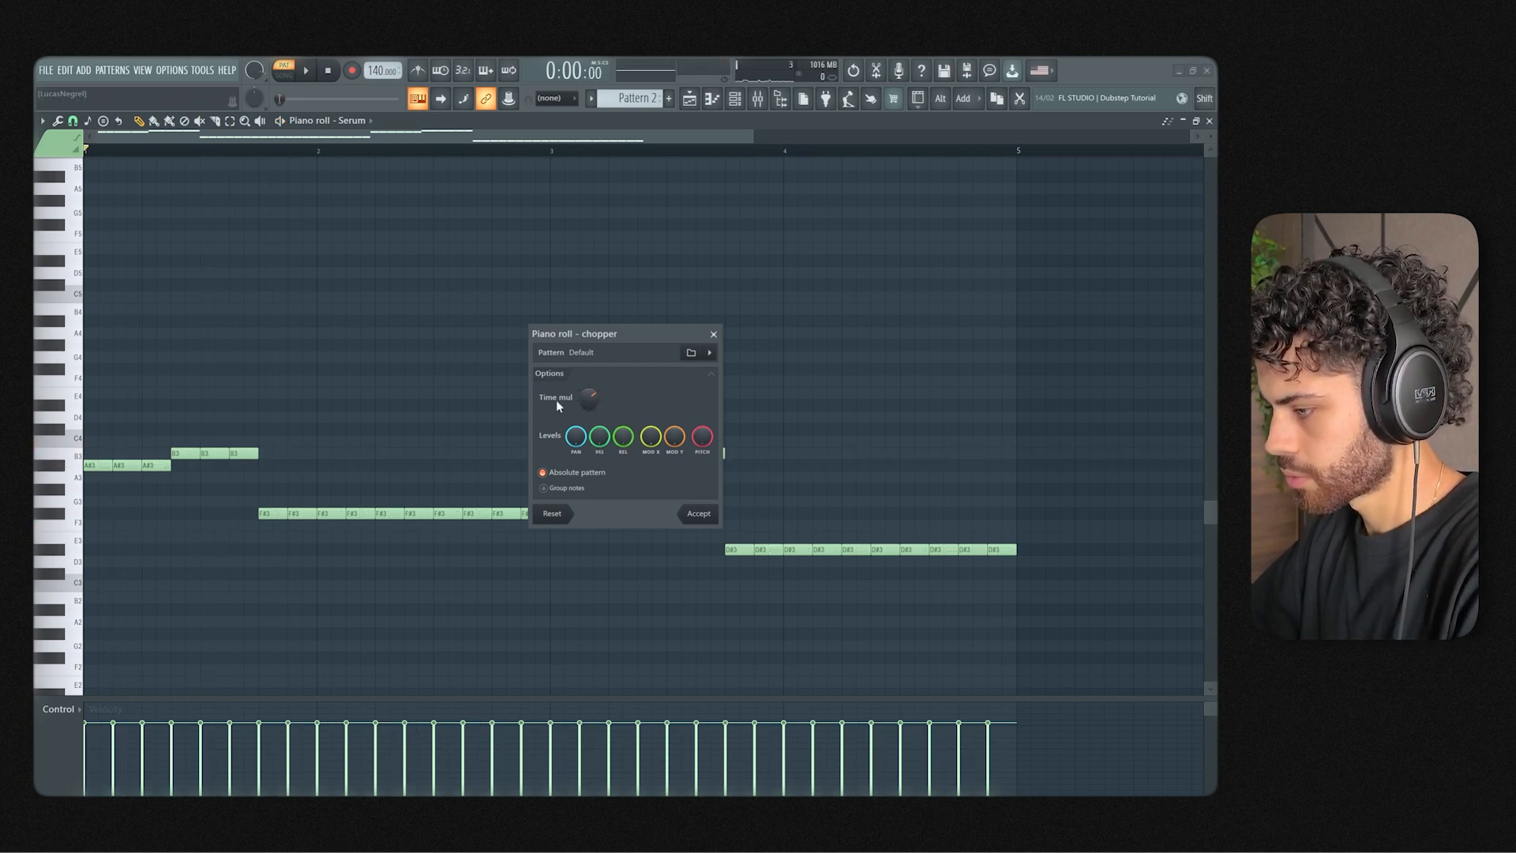
{"action": "key", "text": "space"}
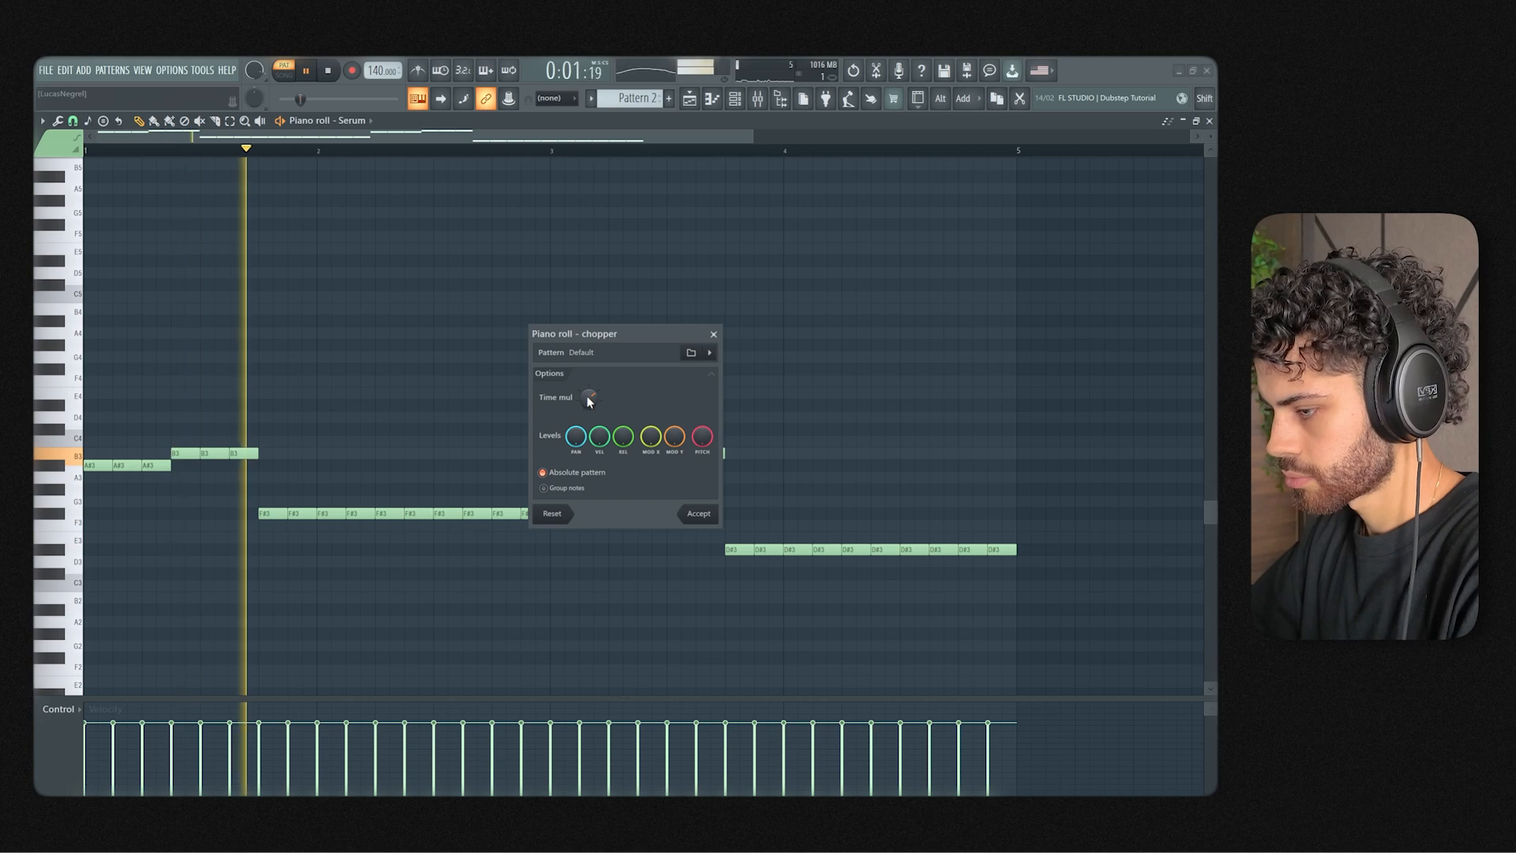
{"action": "scroll", "coordinate": [586, 395], "scroll_direction": "down", "scroll_amount": 1}
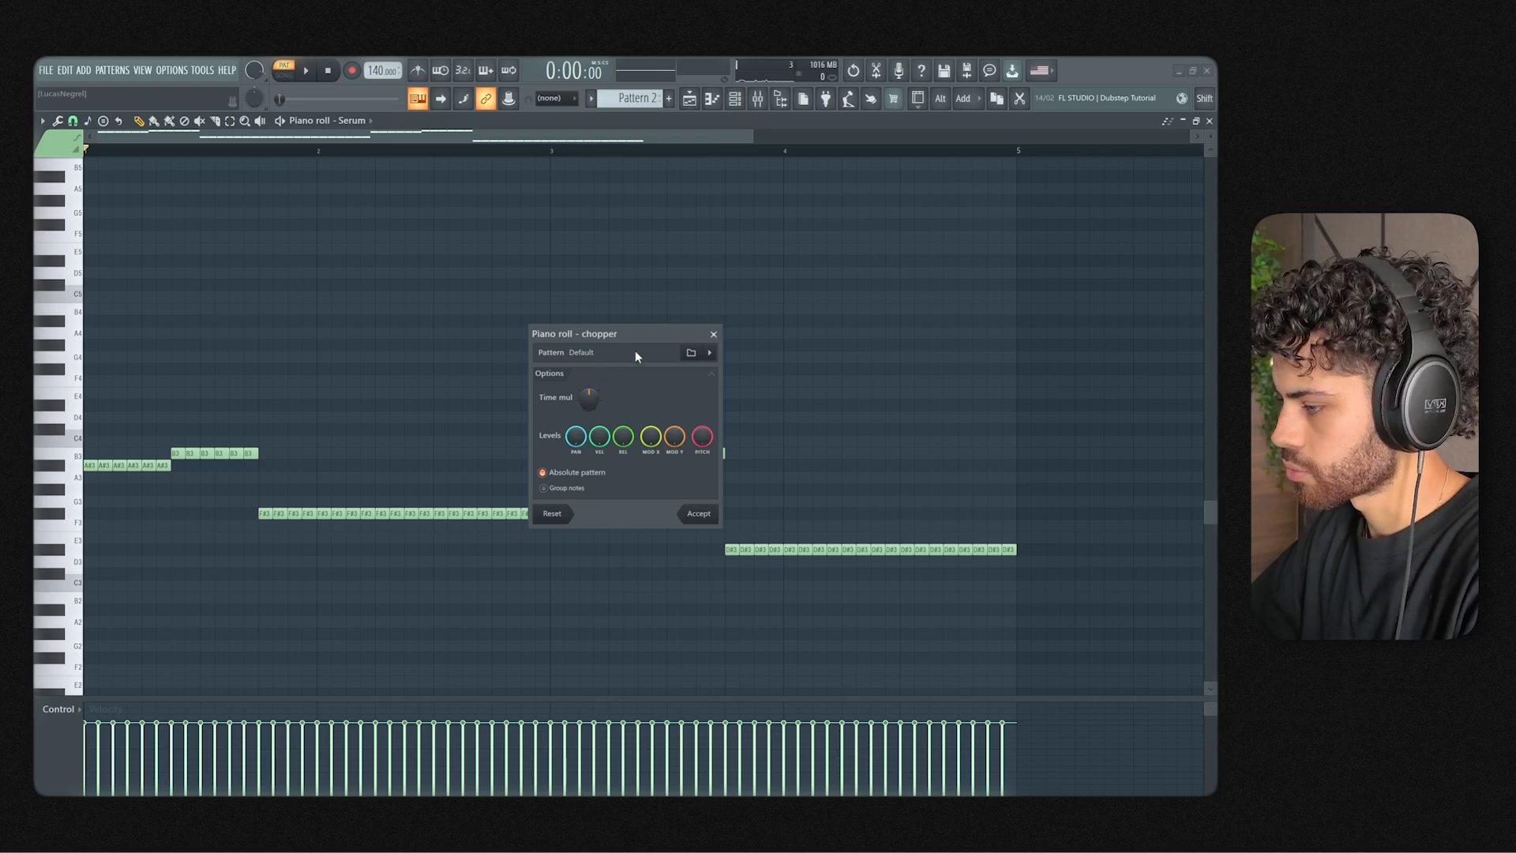
{"action": "left_click", "coordinate": [714, 335]}
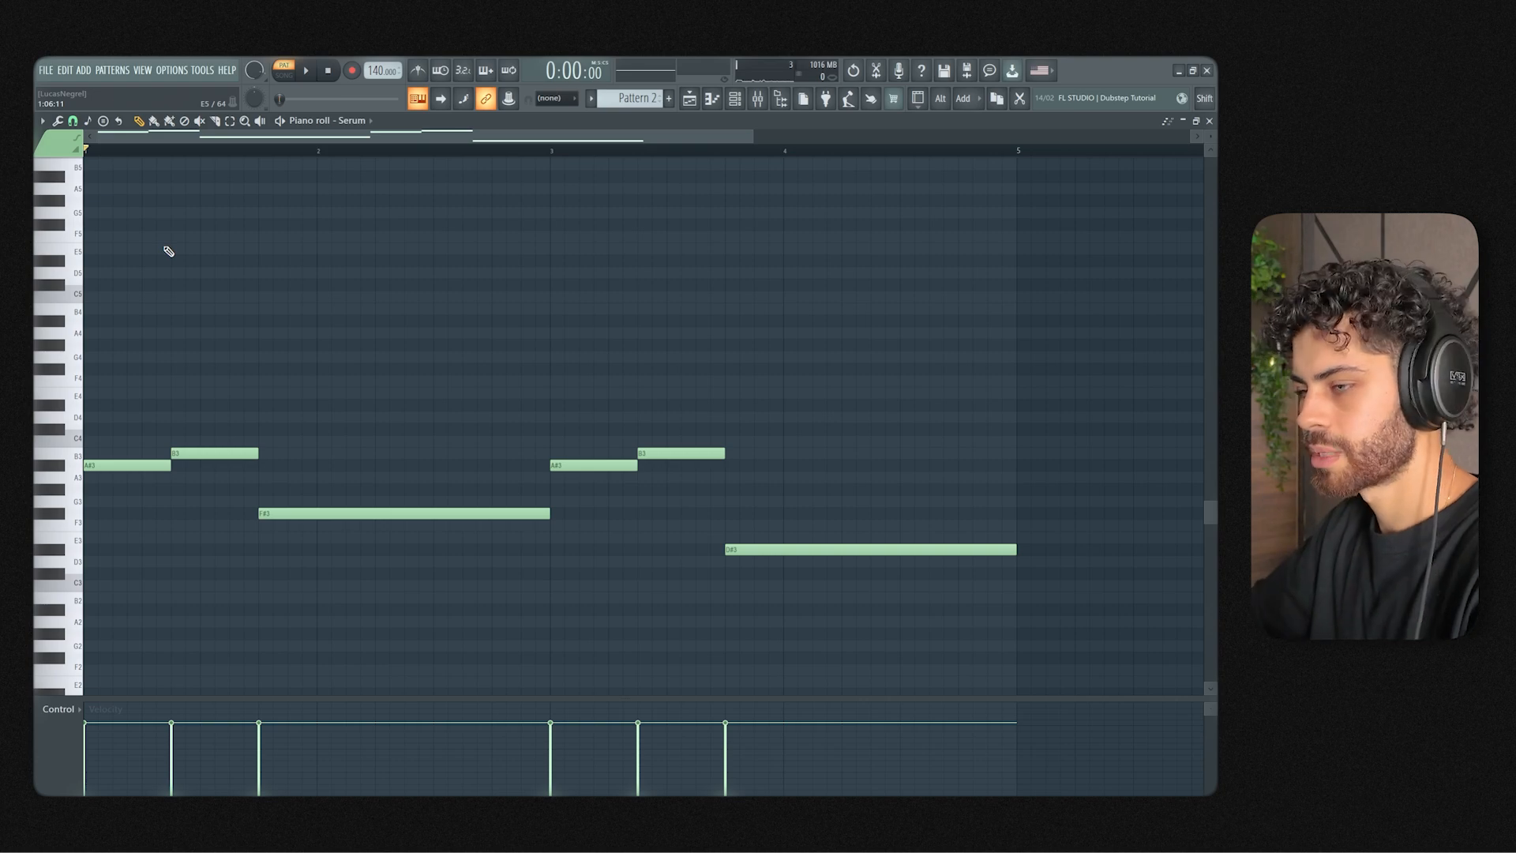
Step: Set the piano roll's snap to grid to 1/3 beat
{"action": "left_click", "coordinate": [72, 125]}
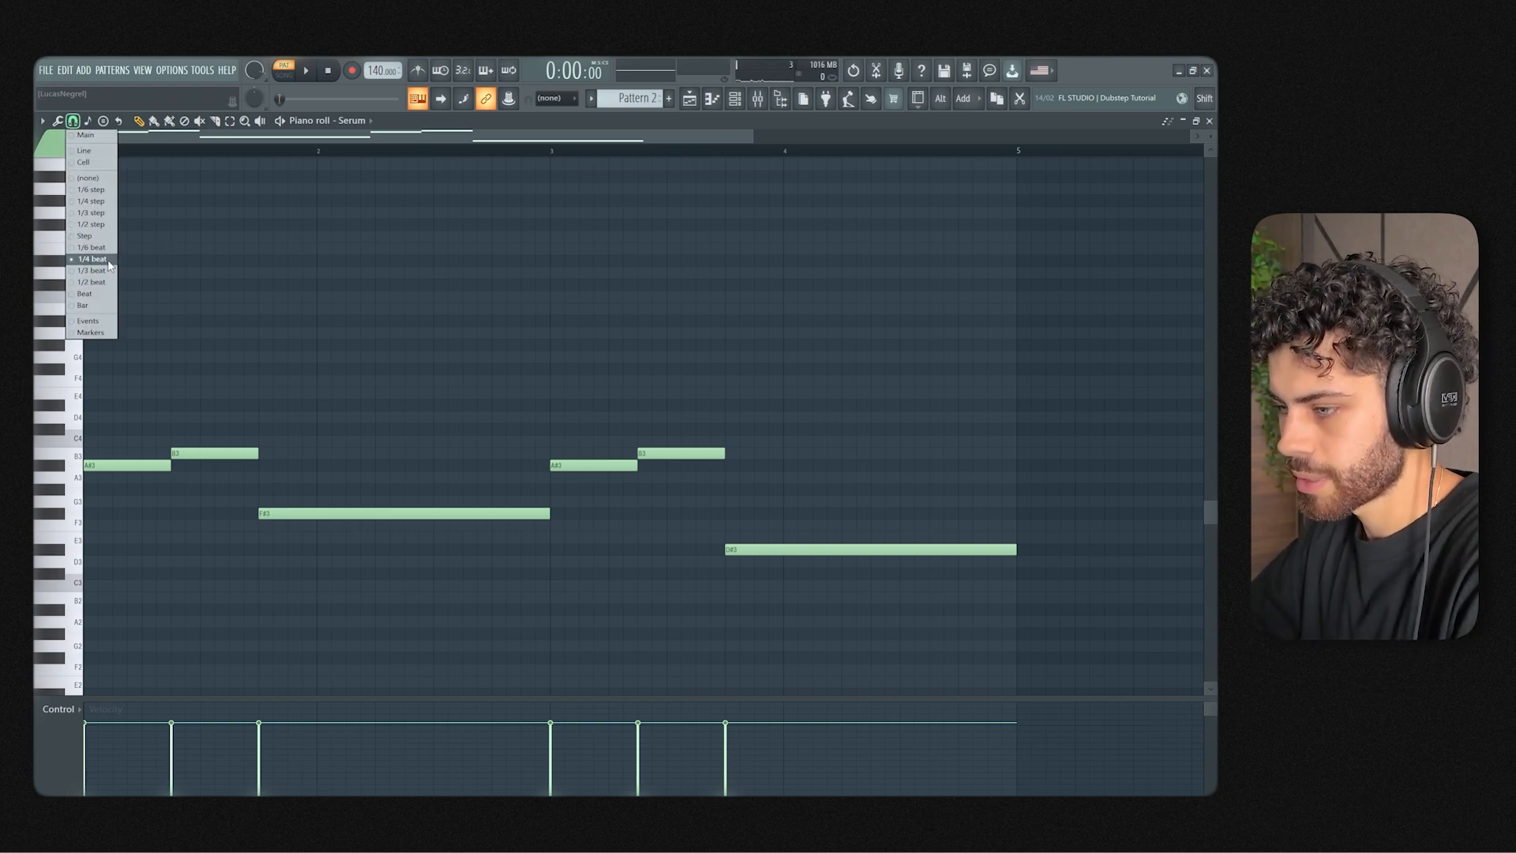
{"action": "left_click", "coordinate": [102, 275]}
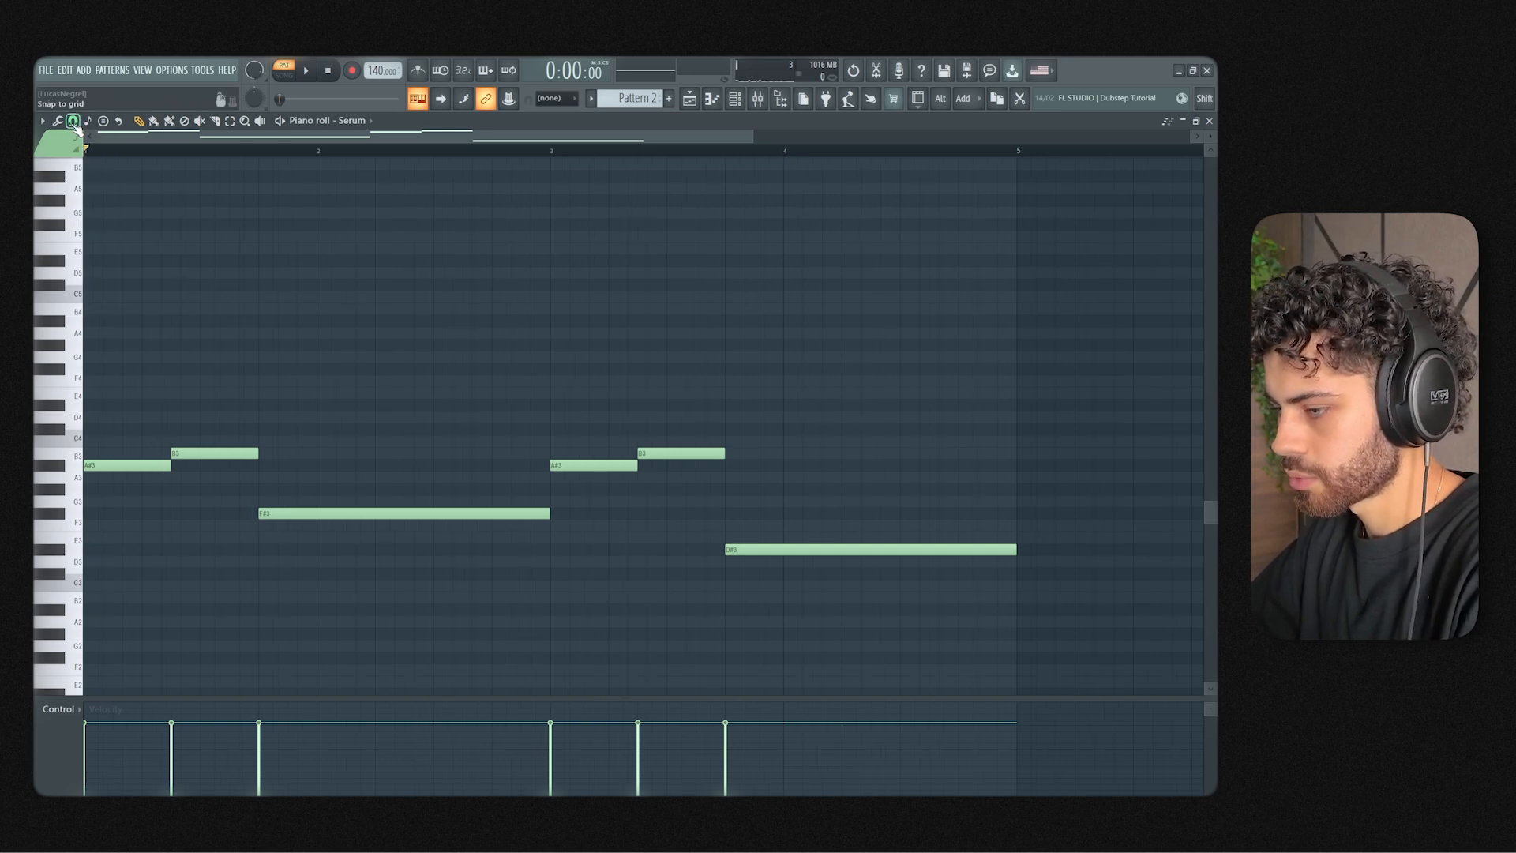
{"action": "left_click", "coordinate": [74, 122]}
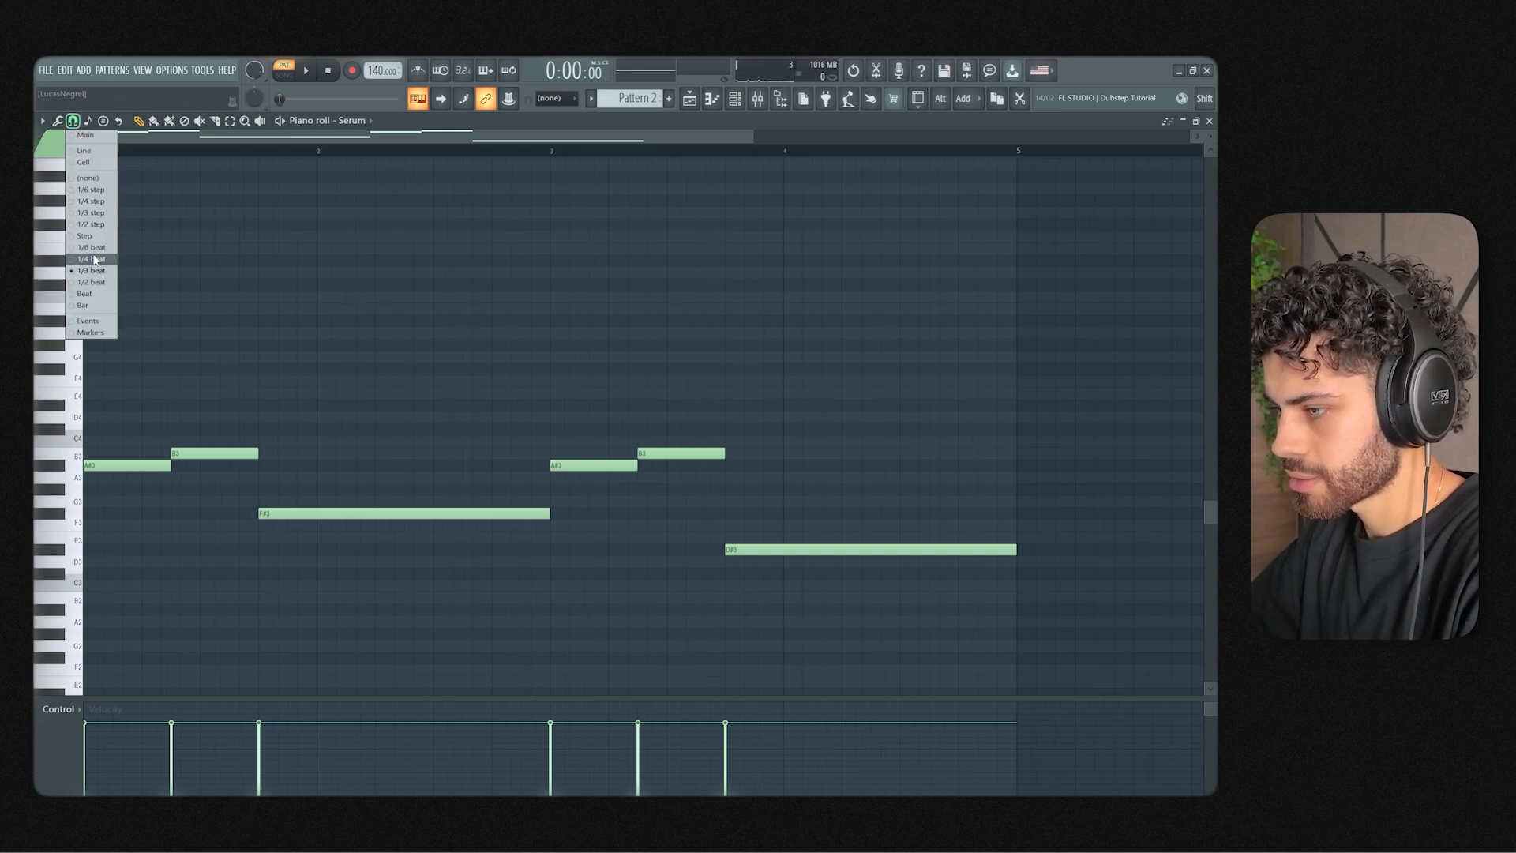
Step: Try the chopper on the bass notes again, comparing shorter and longer slices through the time multiplier during playback
{"action": "left_click", "coordinate": [58, 120]}
{"action": "left_click", "coordinate": [96, 254]}
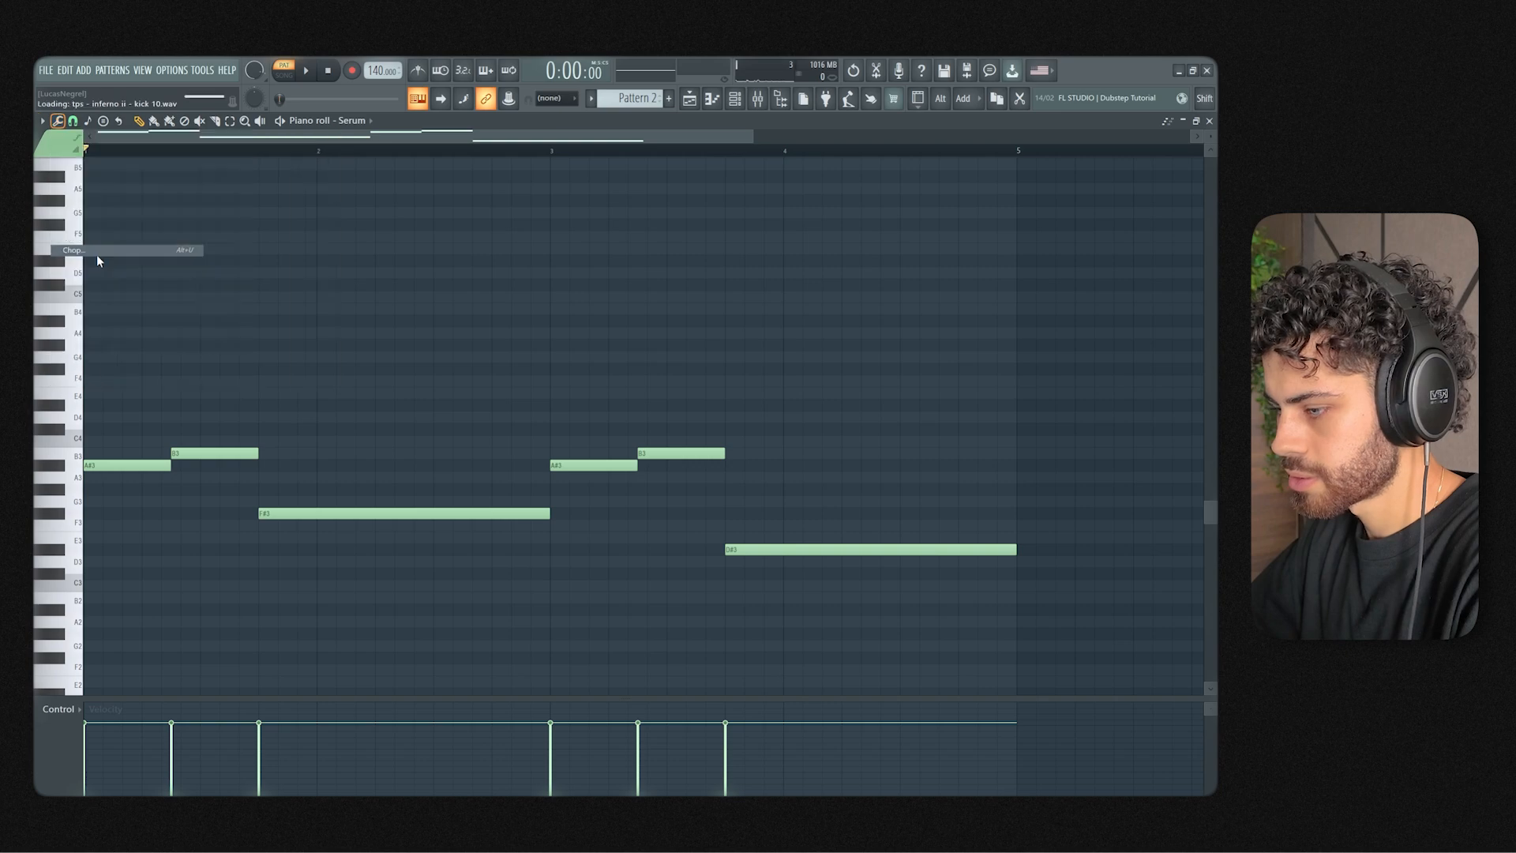
{"action": "key", "text": "space"}
{"action": "key", "text": "space"}
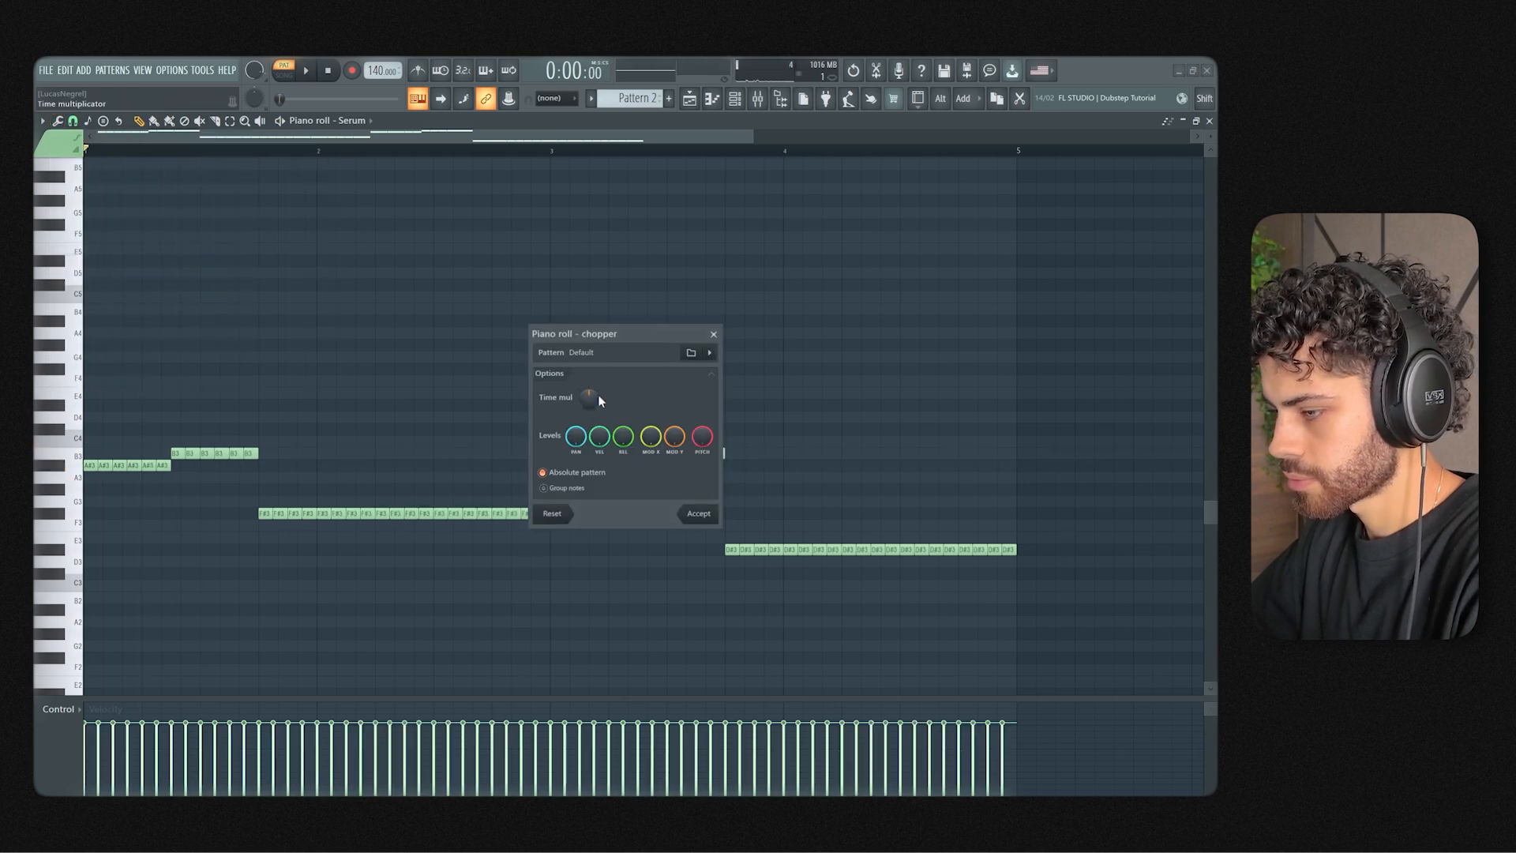
{"action": "scroll", "coordinate": [598, 395], "scroll_direction": "up", "scroll_amount": 1}
{"action": "key", "text": "space"}
{"action": "scroll", "coordinate": [598, 395], "scroll_direction": "down", "scroll_amount": 1}
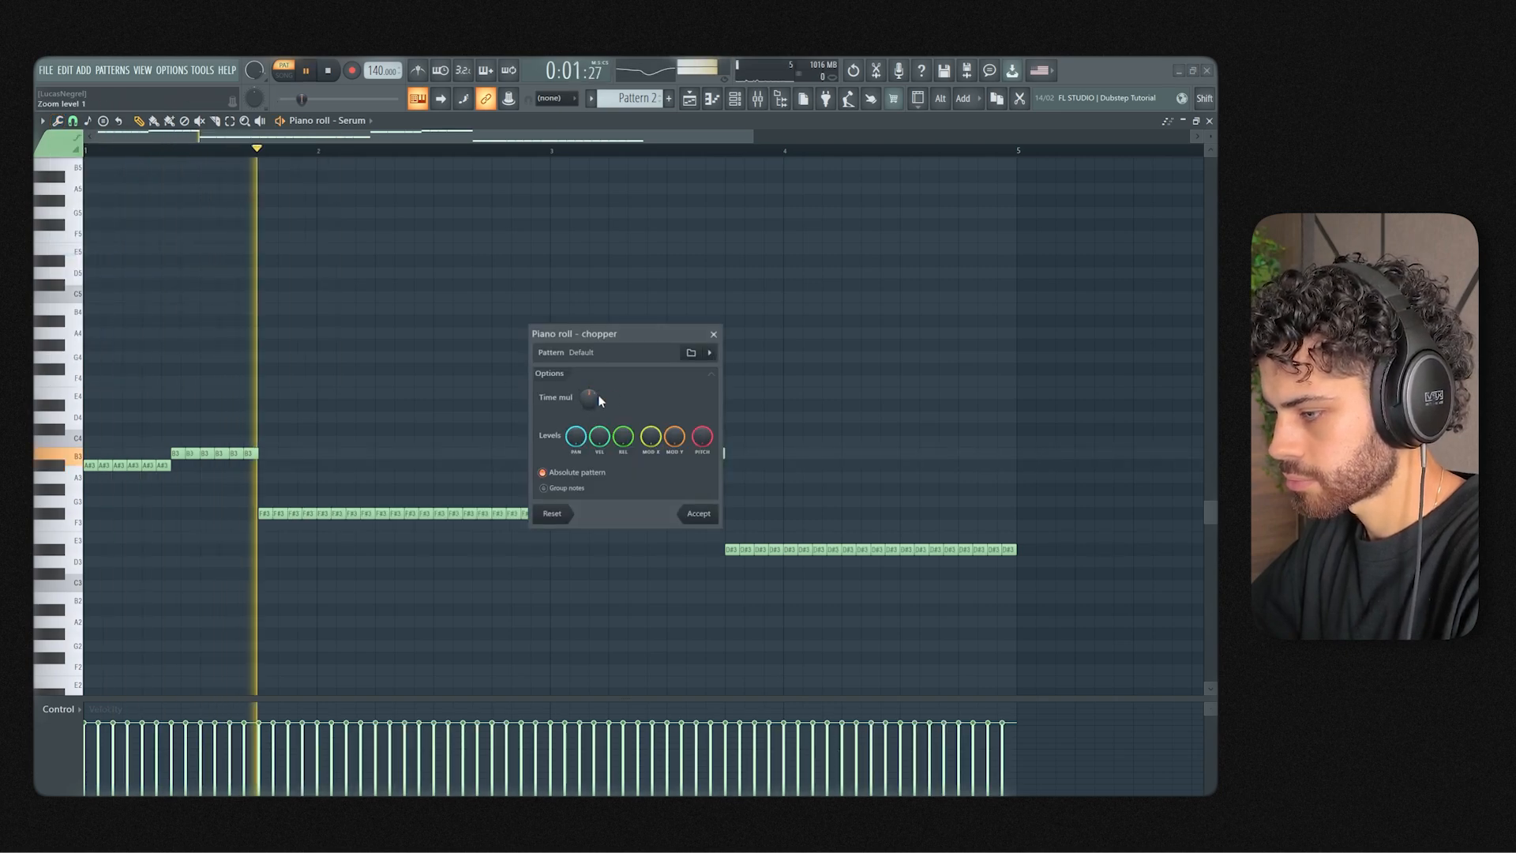
{"action": "key", "text": "space"}
{"action": "scroll", "coordinate": [597, 397], "scroll_direction": "up", "scroll_amount": 1}
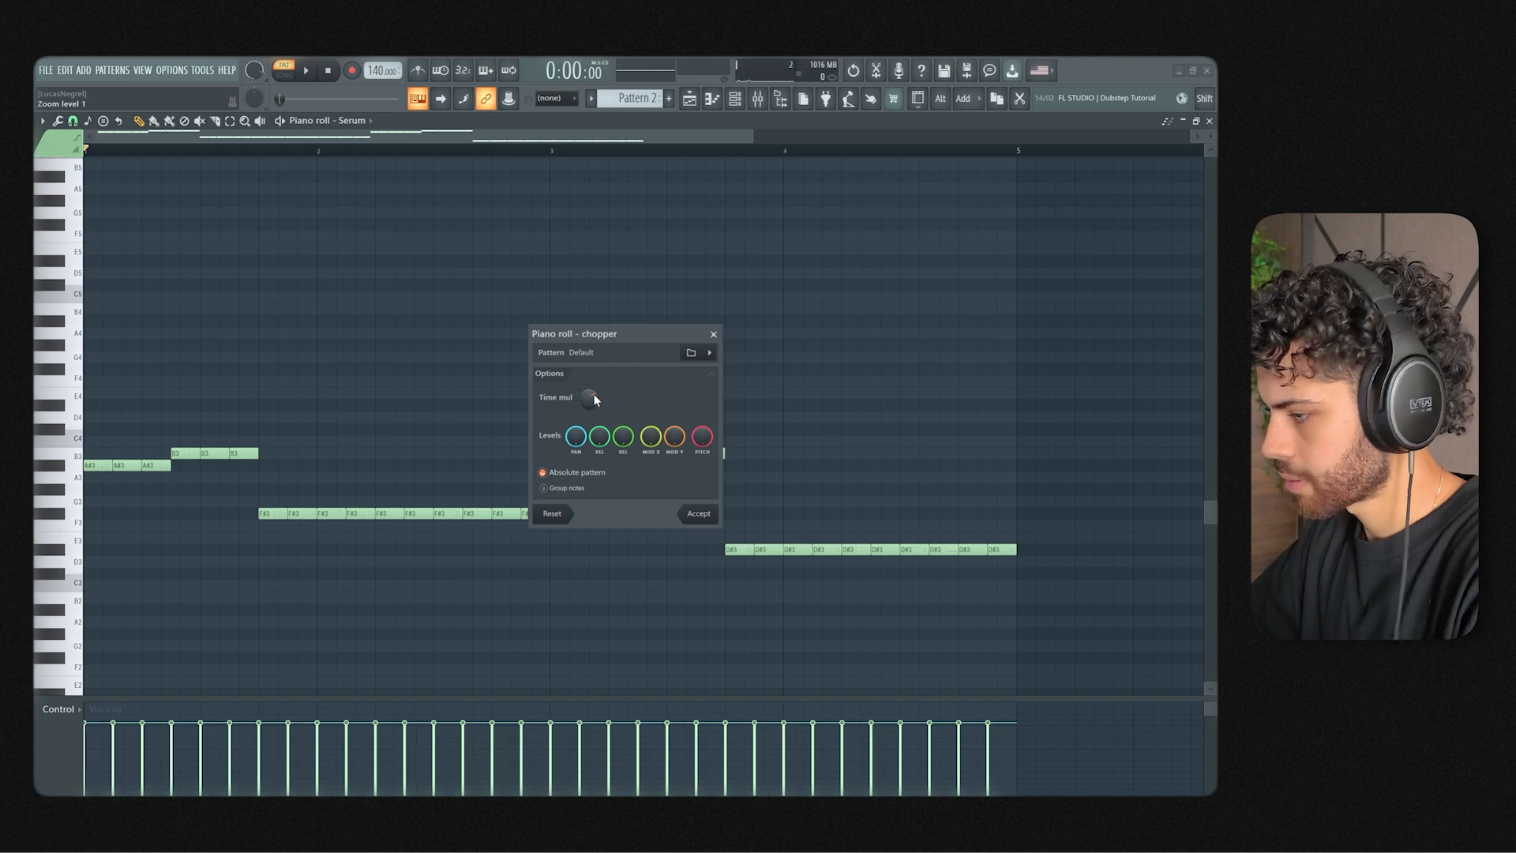
{"action": "left_click", "coordinate": [714, 336]}
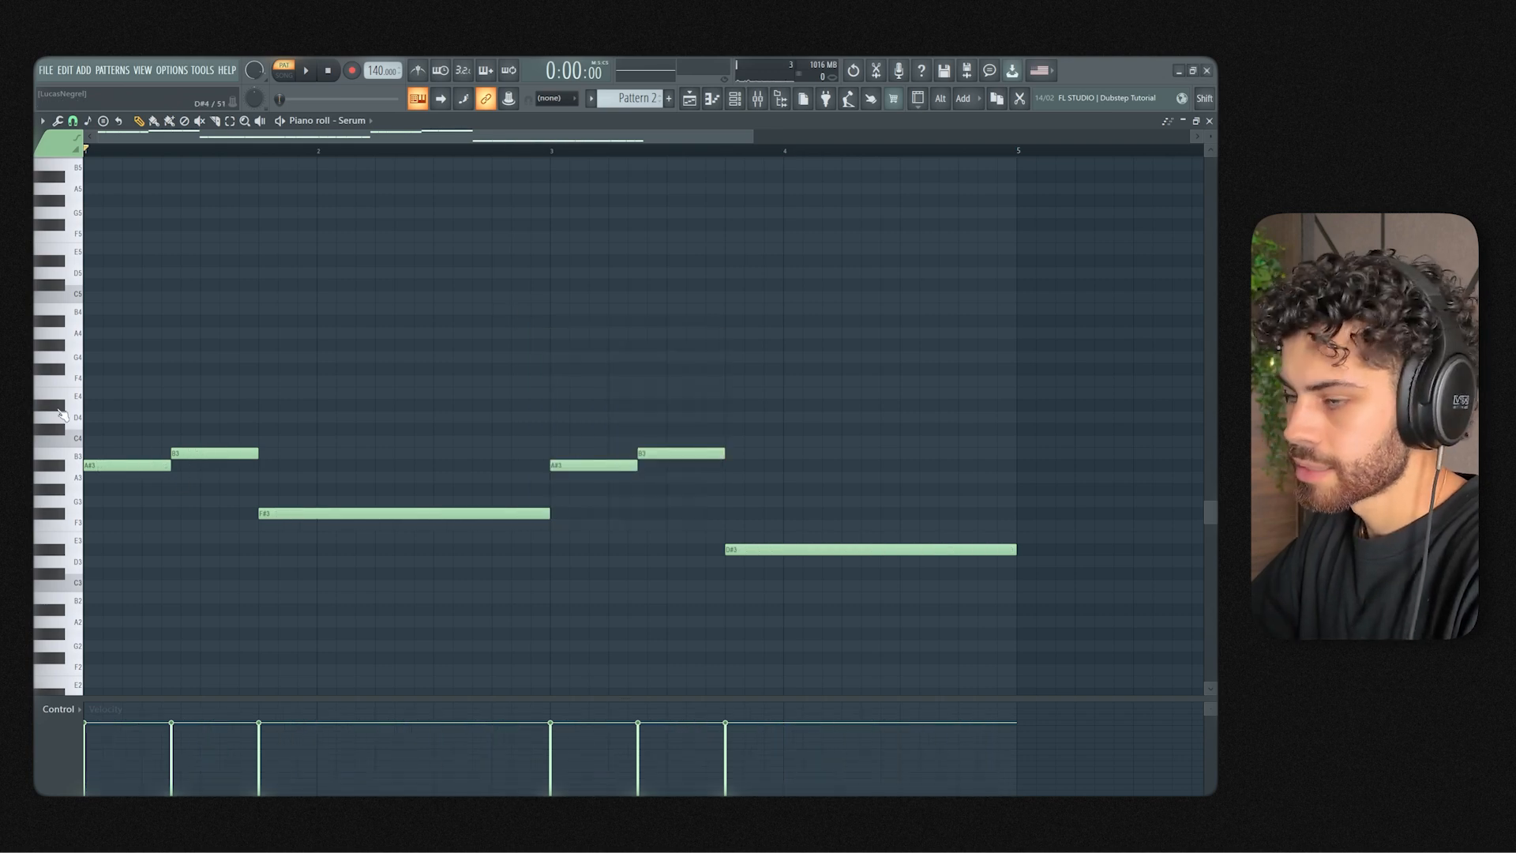
Step: Move the bass notes from Serum to the Sampler channel as ghost notes and open Serum's empty piano roll
{"action": "left_click", "coordinate": [735, 103]}
{"action": "key", "text": "ctrl+x"}
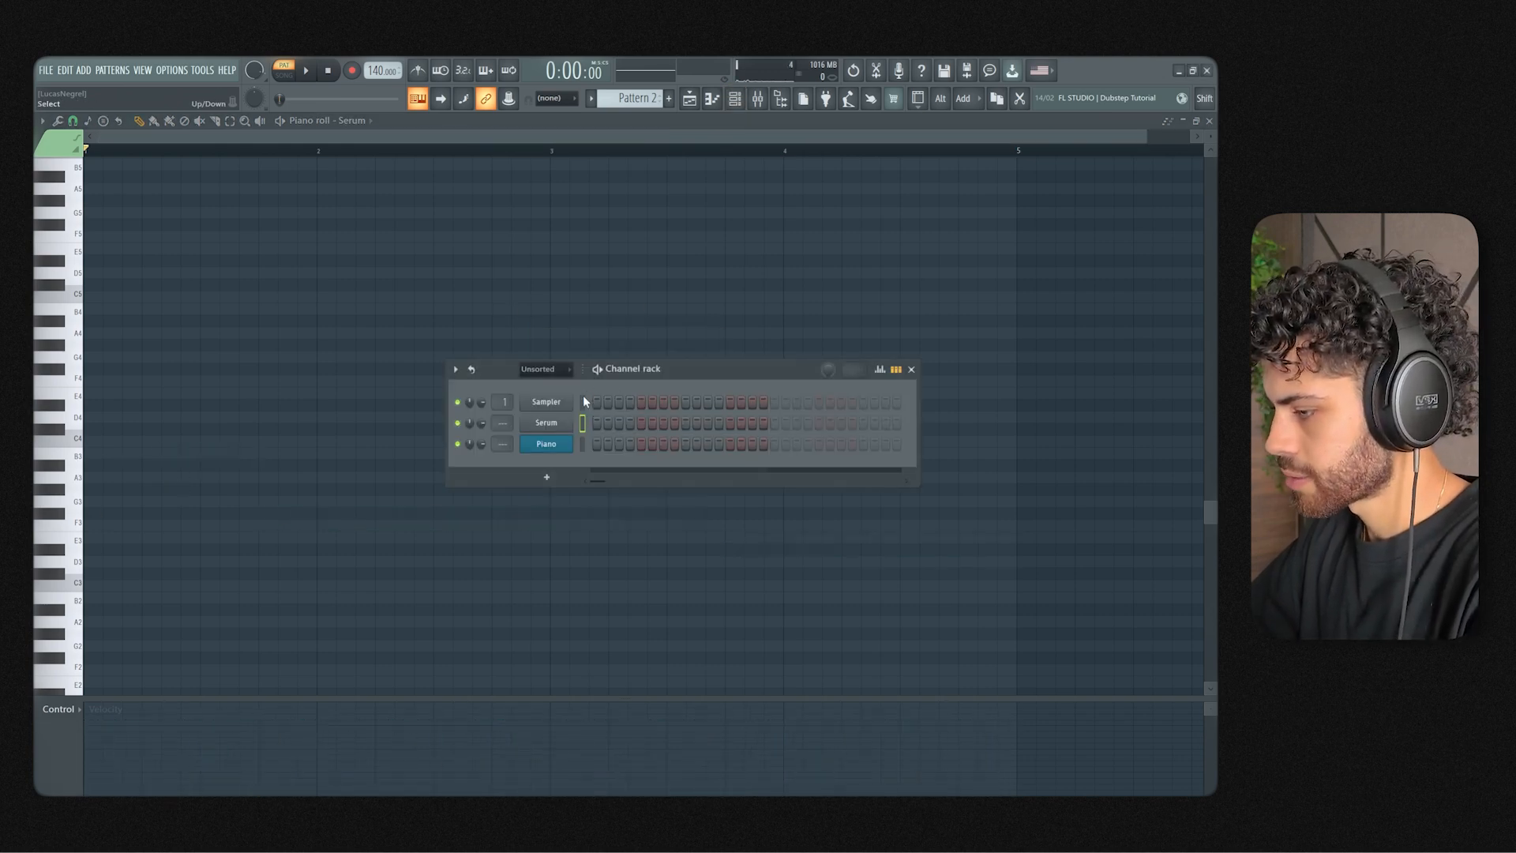
{"action": "left_click", "coordinate": [583, 401]}
{"action": "key", "text": "ctrl+v"}
{"action": "right_click", "coordinate": [561, 424]}
{"action": "left_click", "coordinate": [594, 421]}
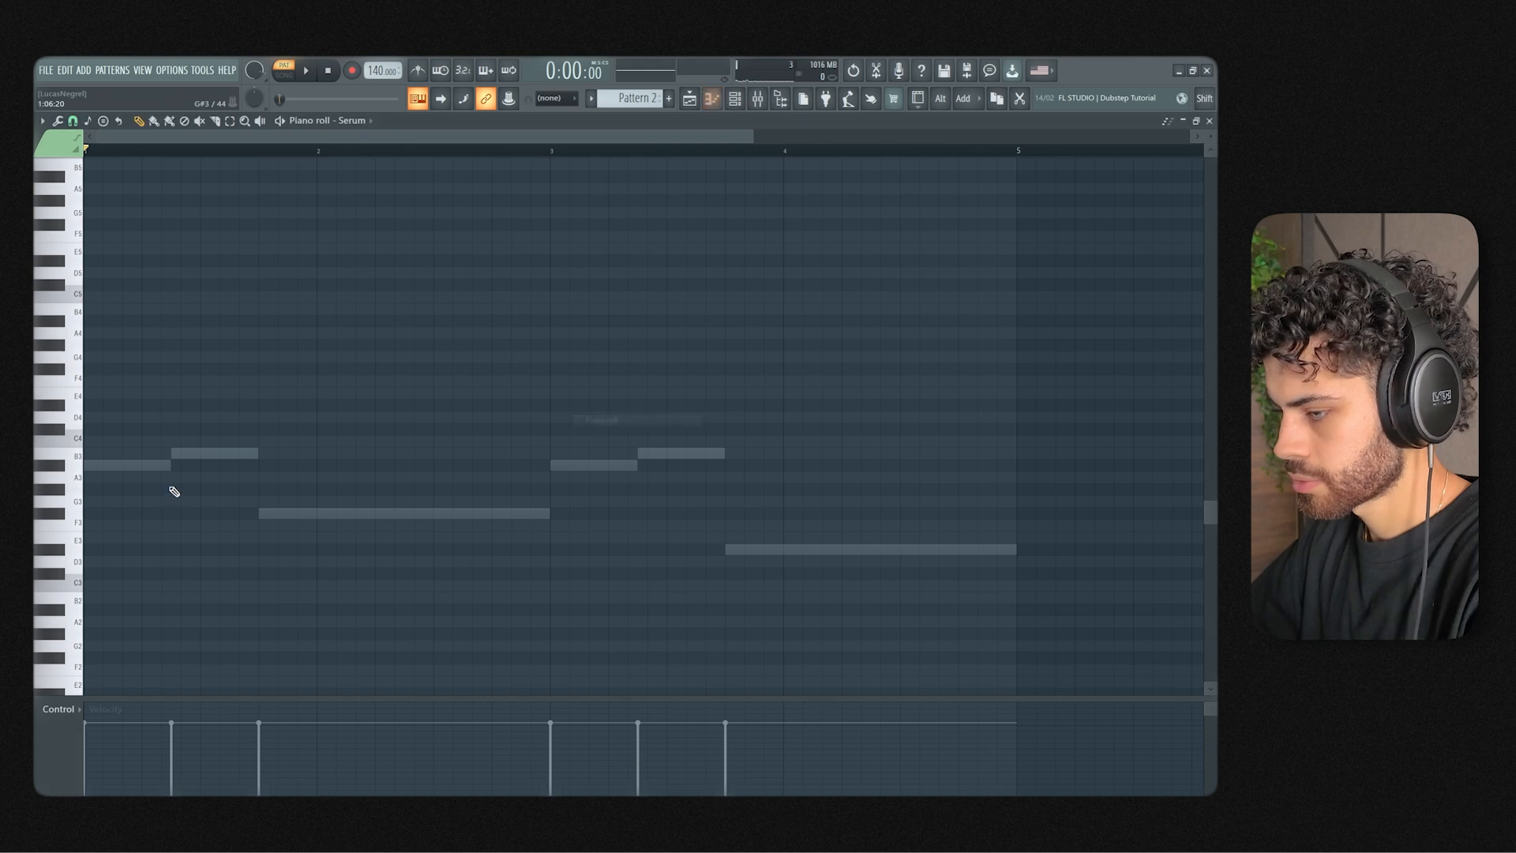
Step: Draw four consecutive 1/3-beat A#3 notes over the first ghost note at the start of bar 1
{"action": "left_click", "coordinate": [180, 465]}
{"action": "left_click_drag", "start_coordinate": [357, 467], "coordinate": [114, 470]}
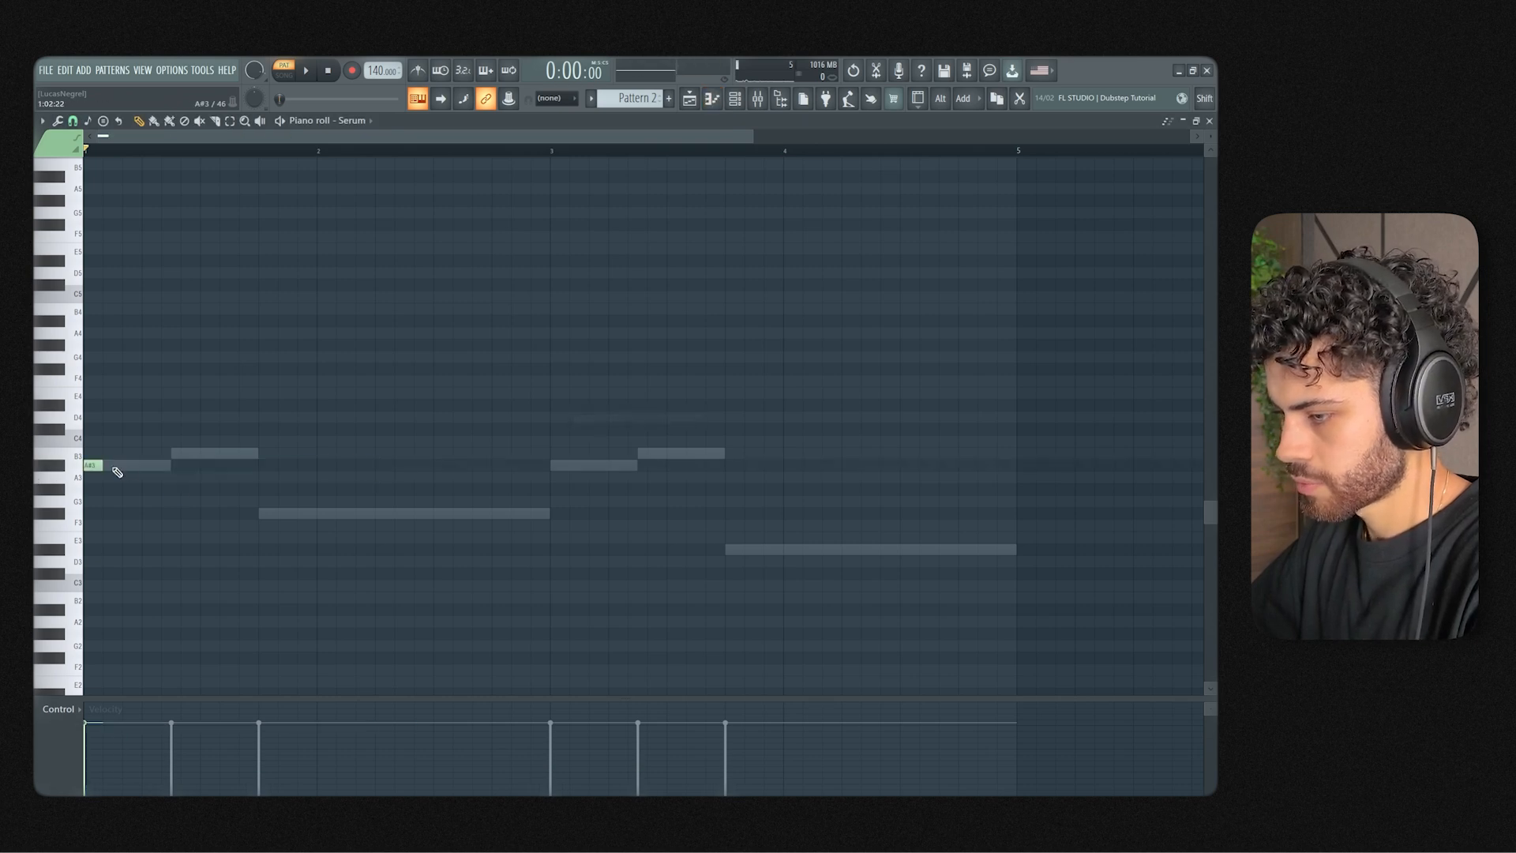
{"action": "left_click", "coordinate": [112, 466]}
{"action": "left_click", "coordinate": [131, 466]}
{"action": "left_click", "coordinate": [151, 465]}
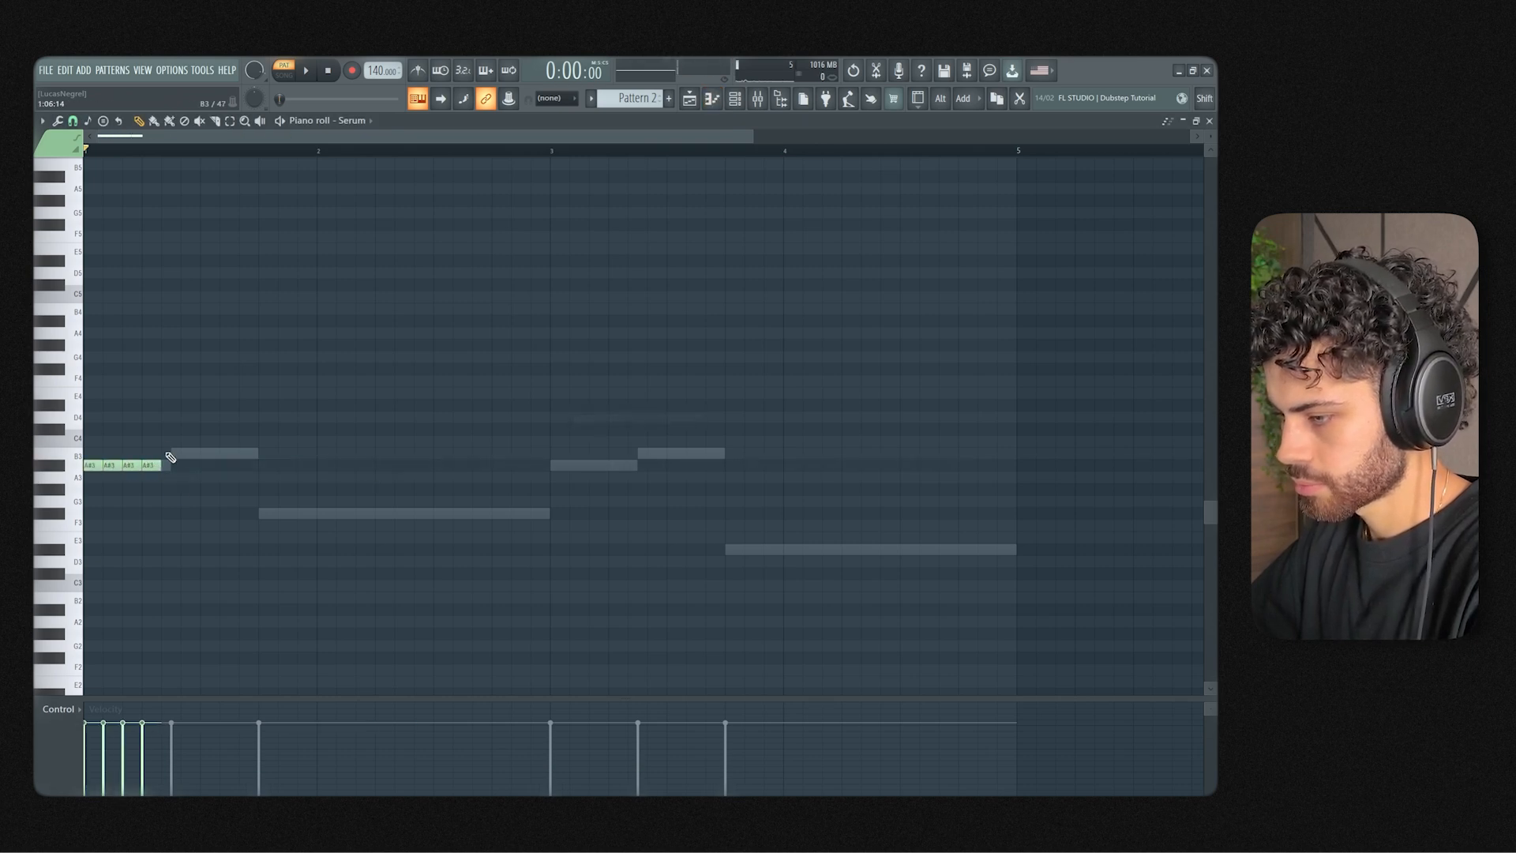
Step: Draw five consecutive 1/3-beat B3 notes right after the A#3 notes in bar 1 and audition them
{"action": "left_click", "coordinate": [169, 454]}
{"action": "left_click", "coordinate": [199, 455]}
{"action": "left_click_drag", "start_coordinate": [203, 454], "coordinate": [188, 455]}
{"action": "left_click", "coordinate": [208, 455]}
{"action": "key", "text": "space"}
{"action": "left_click", "coordinate": [245, 454]}
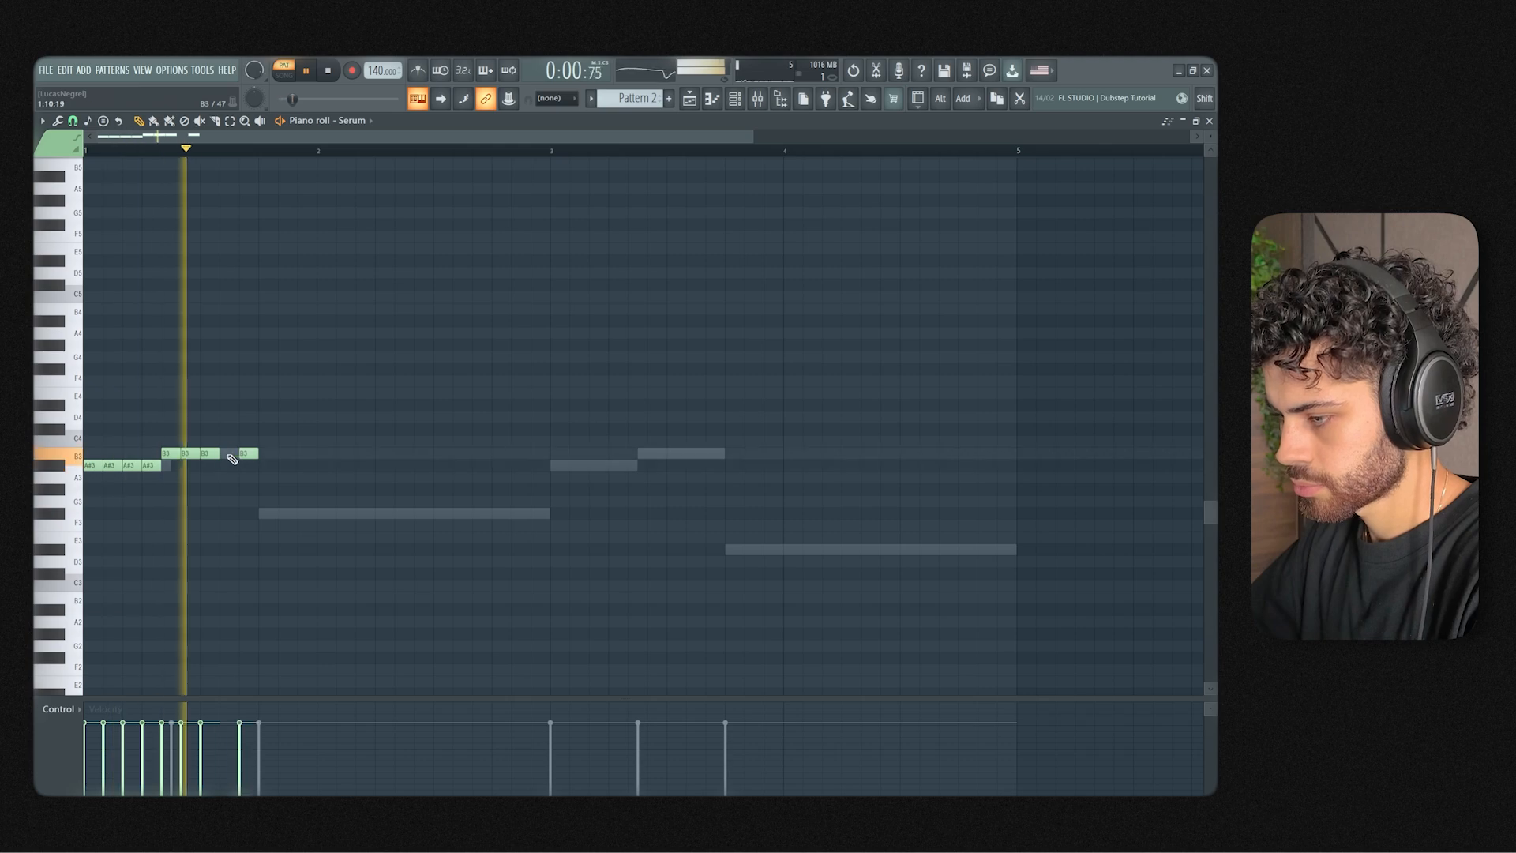
{"action": "left_click", "coordinate": [229, 455]}
{"action": "key", "text": "space"}
Step: Fill the long F#3 ghost note up to the start of bar 3 with 1/3-beat F#3 notes
{"action": "left_click", "coordinate": [265, 514]}
{"action": "left_click", "coordinate": [286, 513]}
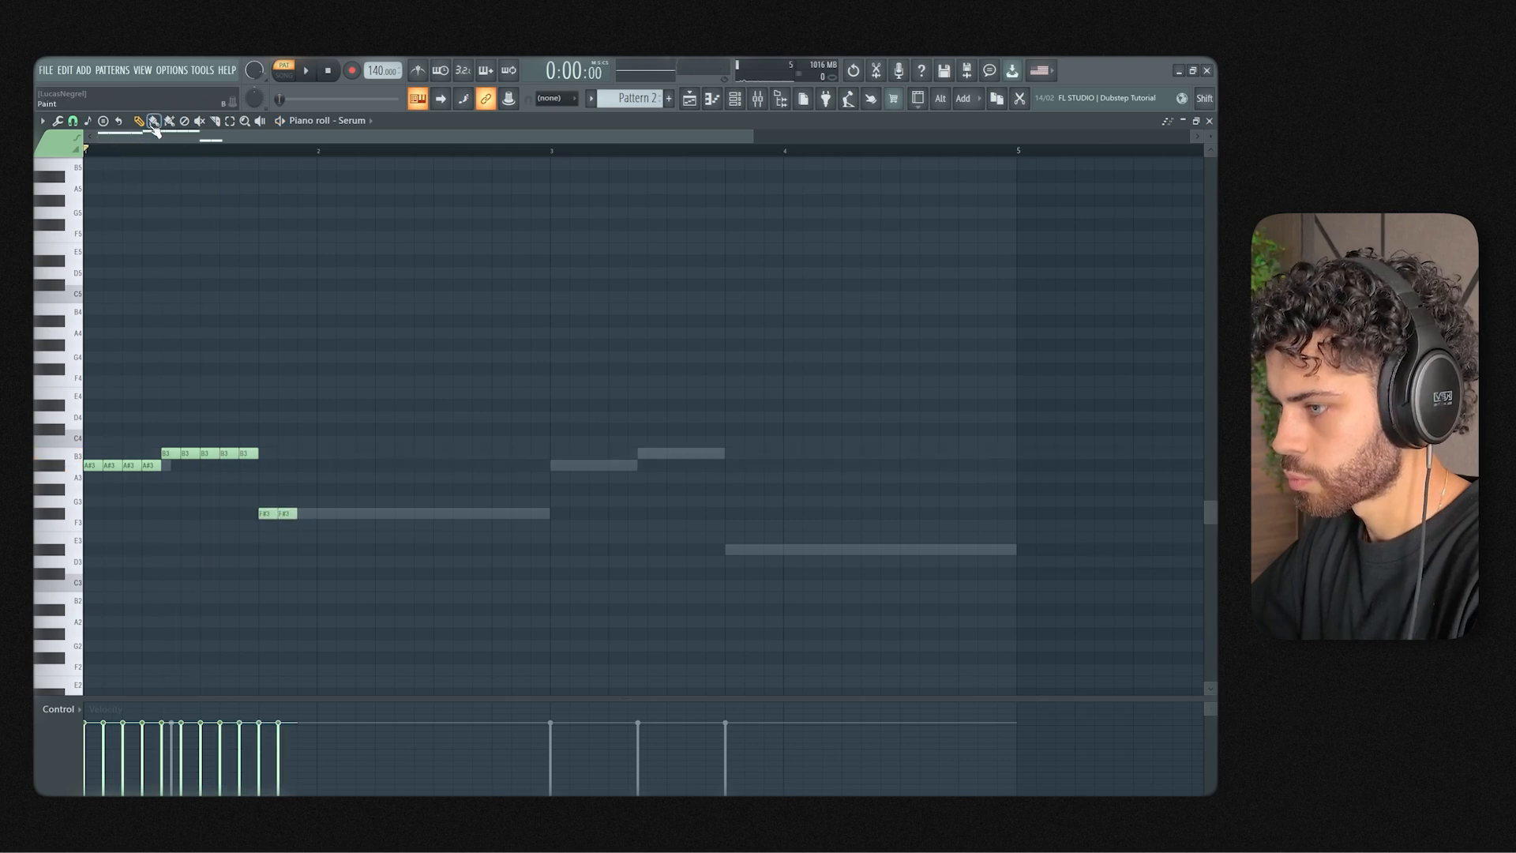
{"action": "left_click_drag", "start_coordinate": [311, 506], "coordinate": [533, 522]}
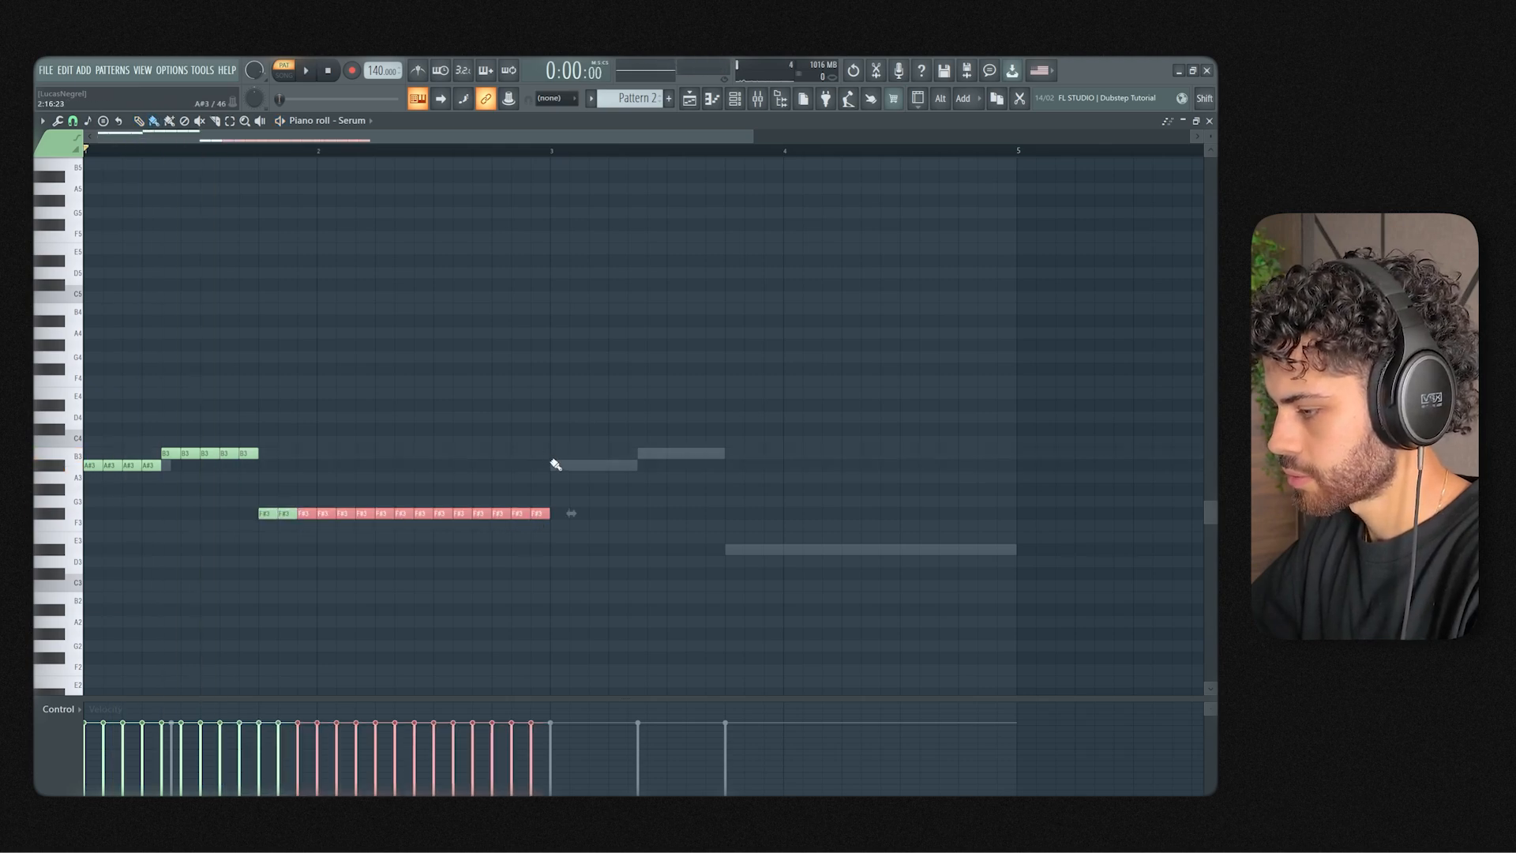
Step: Paint 1/3-beat A#3 and B3 notes in bar 3 and D#3 notes up to bar 5, and play the pattern
{"action": "left_click_drag", "start_coordinate": [555, 464], "coordinate": [643, 465]}
{"action": "left_click_drag", "start_coordinate": [649, 453], "coordinate": [713, 457]}
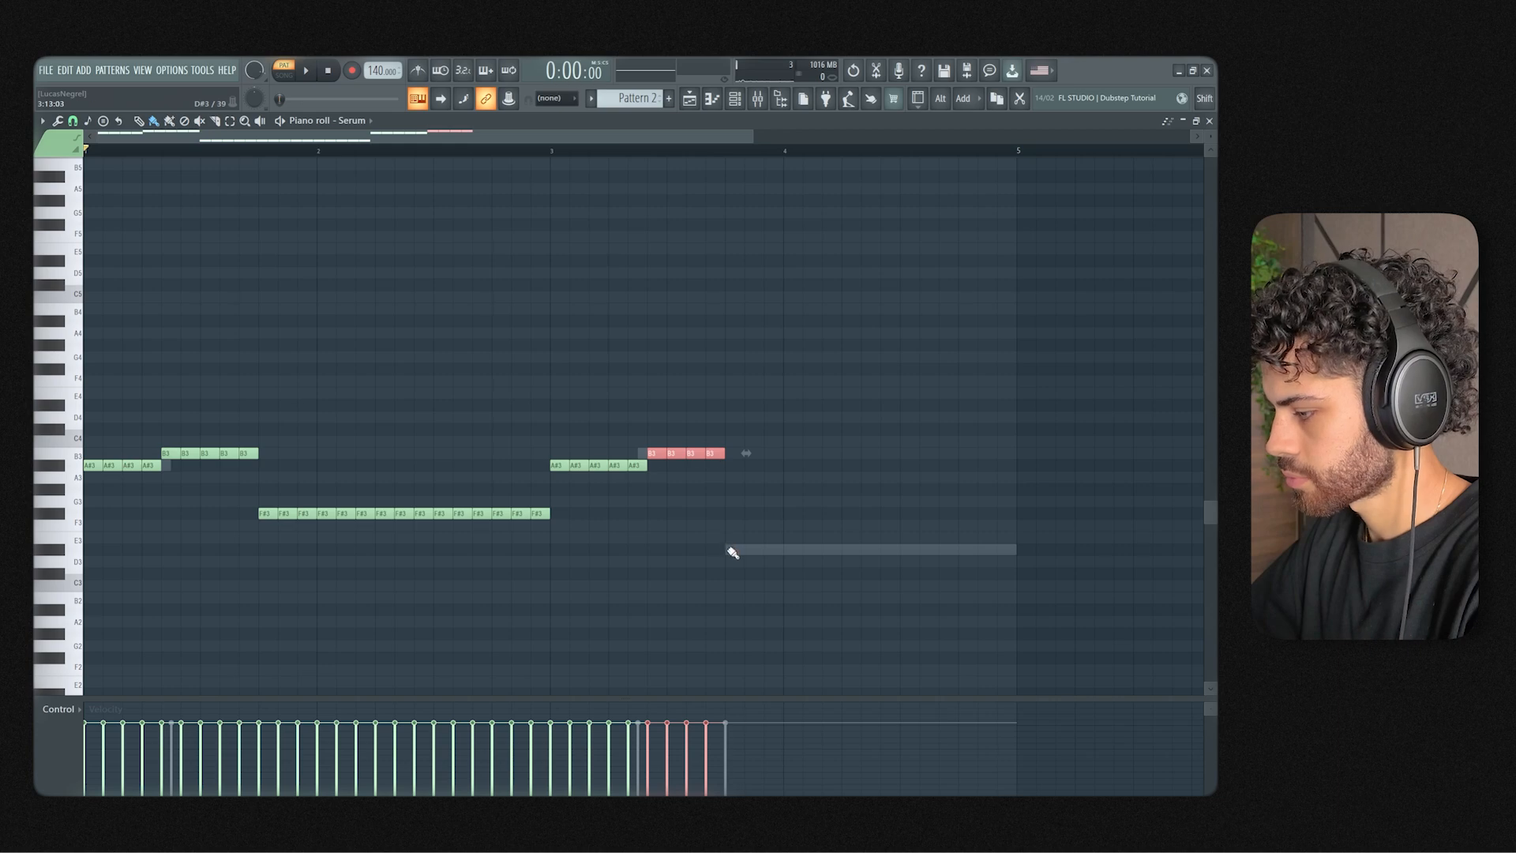
{"action": "left_click_drag", "start_coordinate": [733, 553], "coordinate": [1055, 553]}
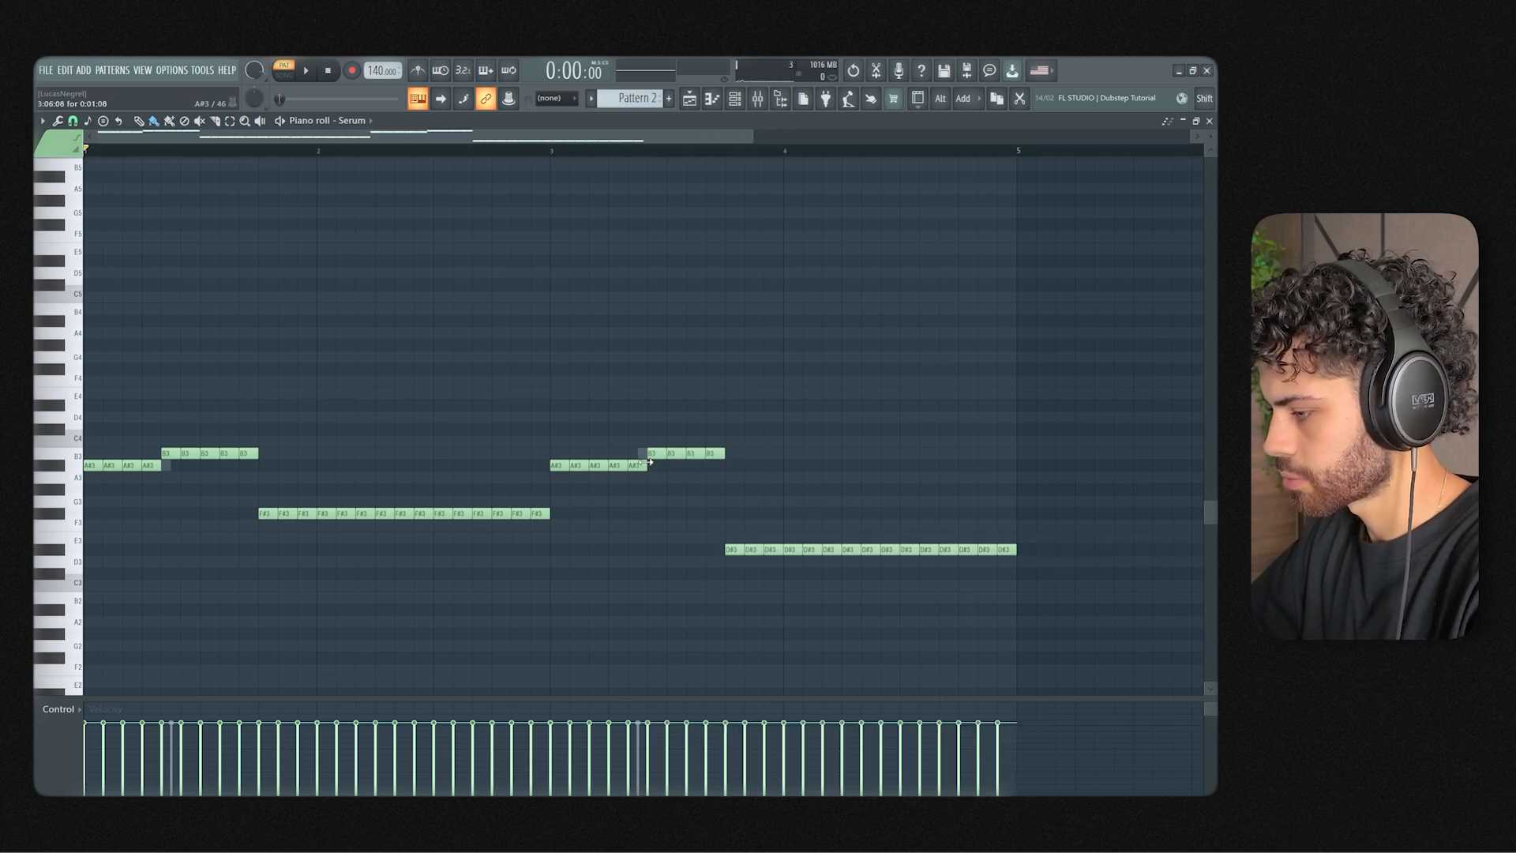
{"action": "key", "text": "space"}
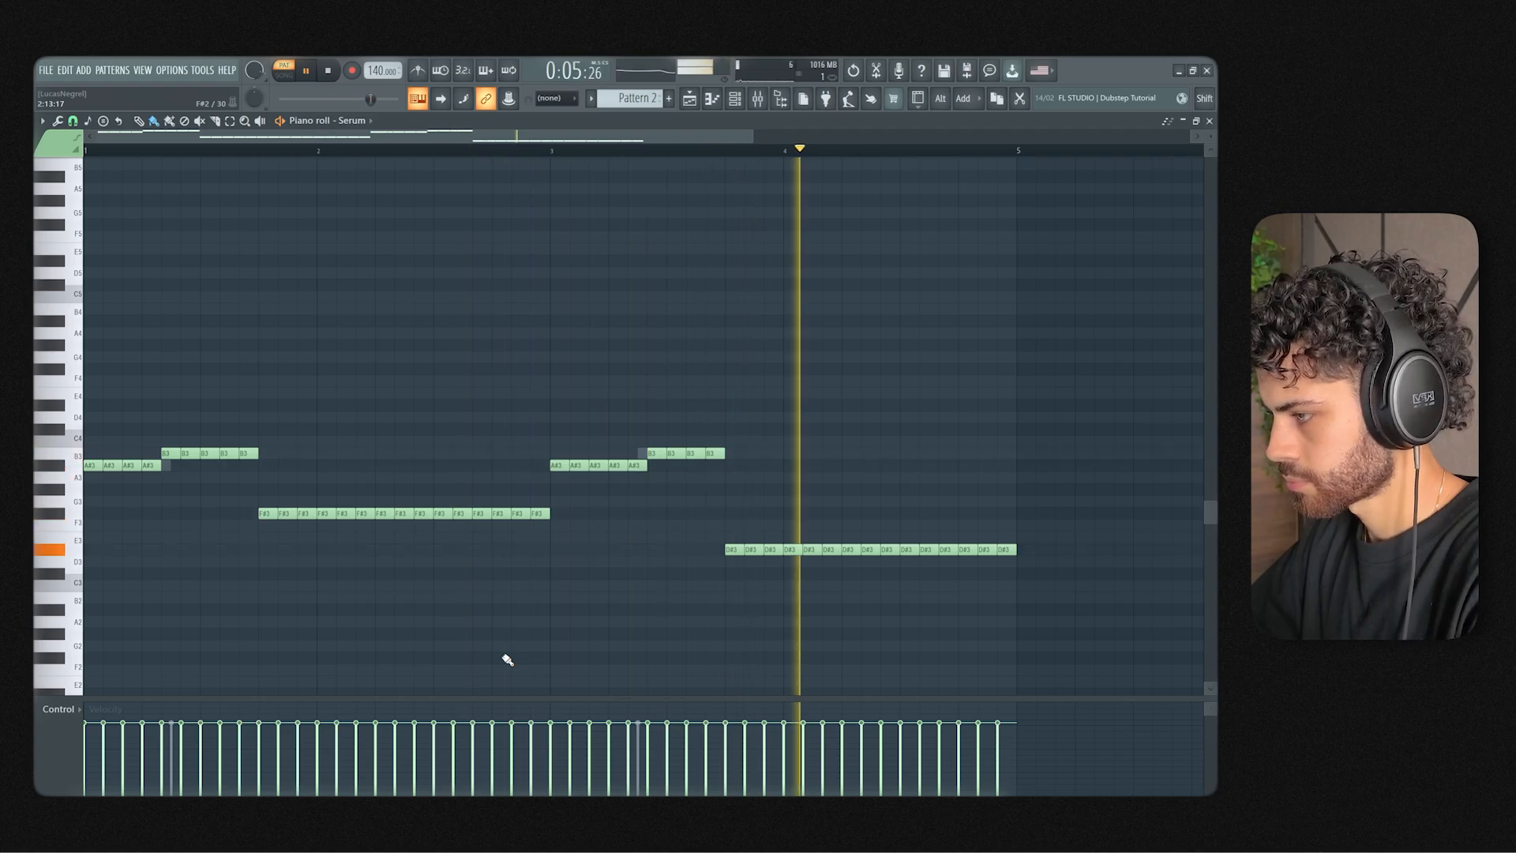
{"action": "key", "text": "space"}
Step: Add Fruity Parametric EQ 2 to slot 2 of the Serum's mixer track, Insert 3, and set band 1 to high pass
{"action": "left_click", "coordinate": [735, 99]}
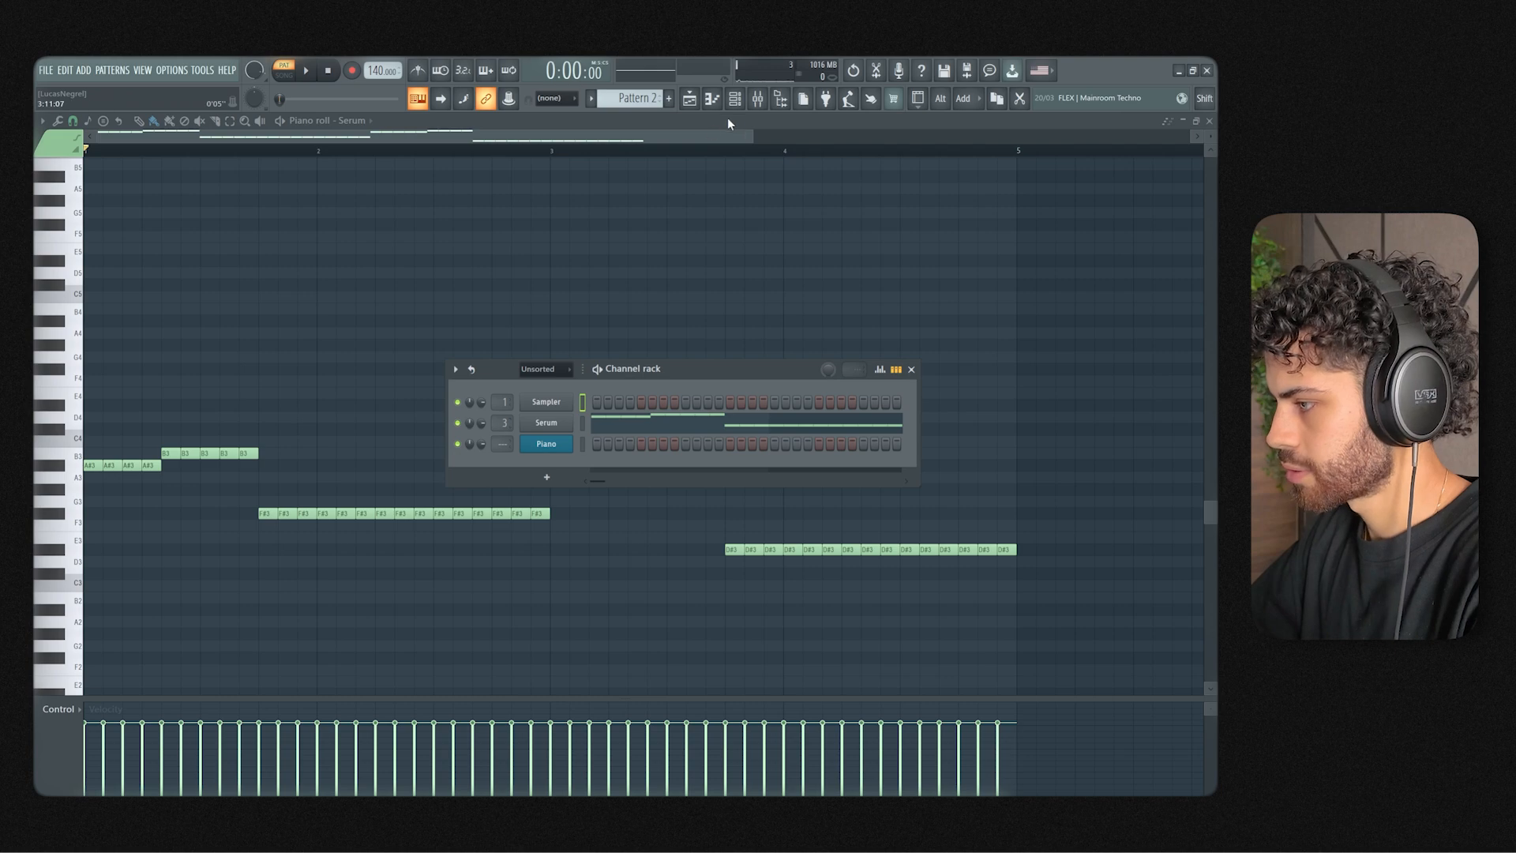
{"action": "key", "text": "F9"}
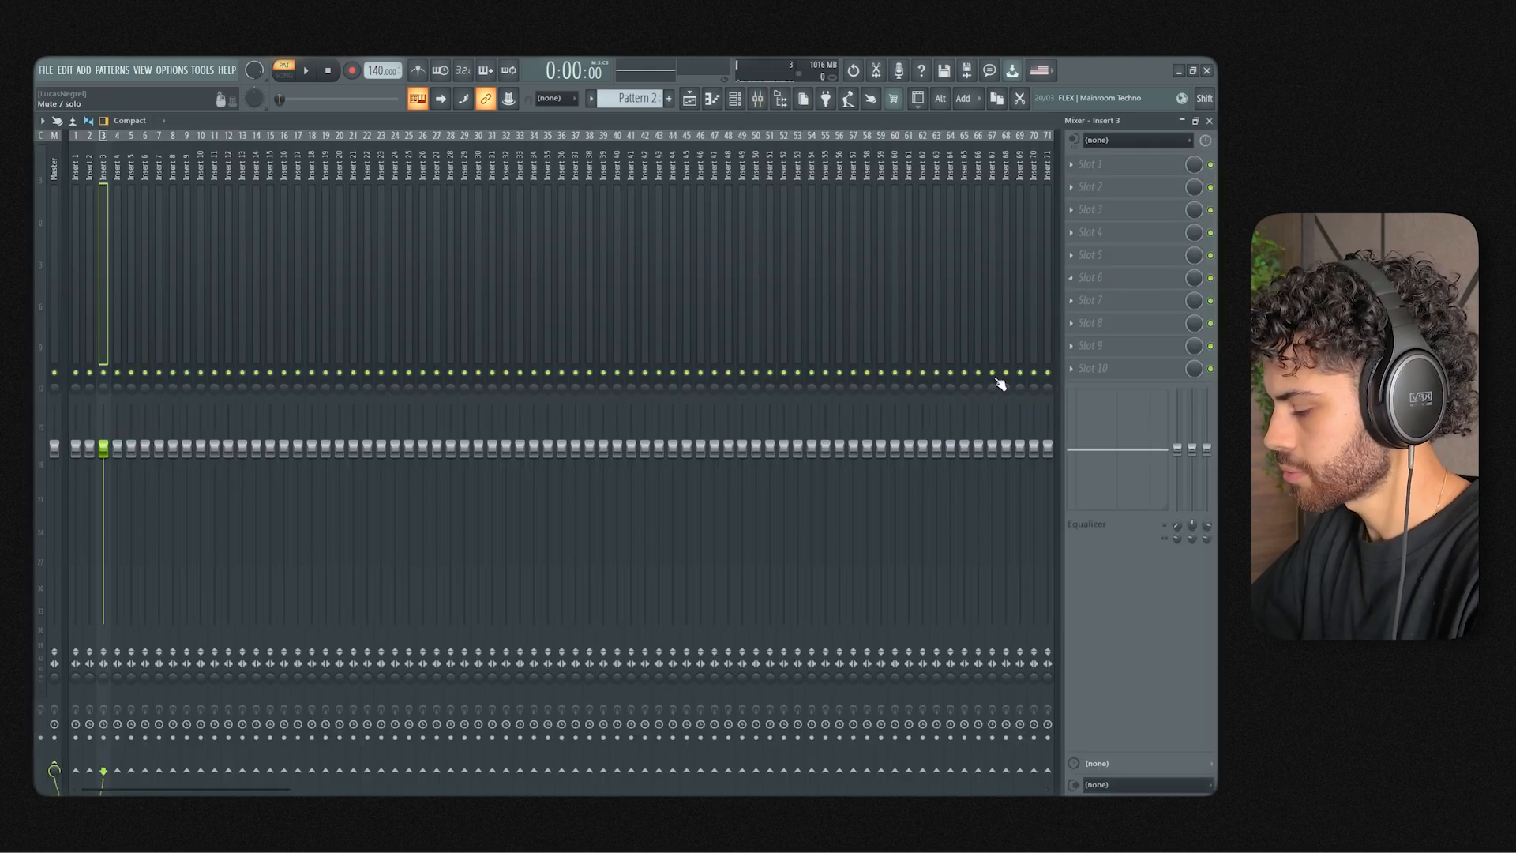
{"action": "left_click", "coordinate": [1093, 186]}
{"action": "mouse_move", "coordinate": [1019, 292]}
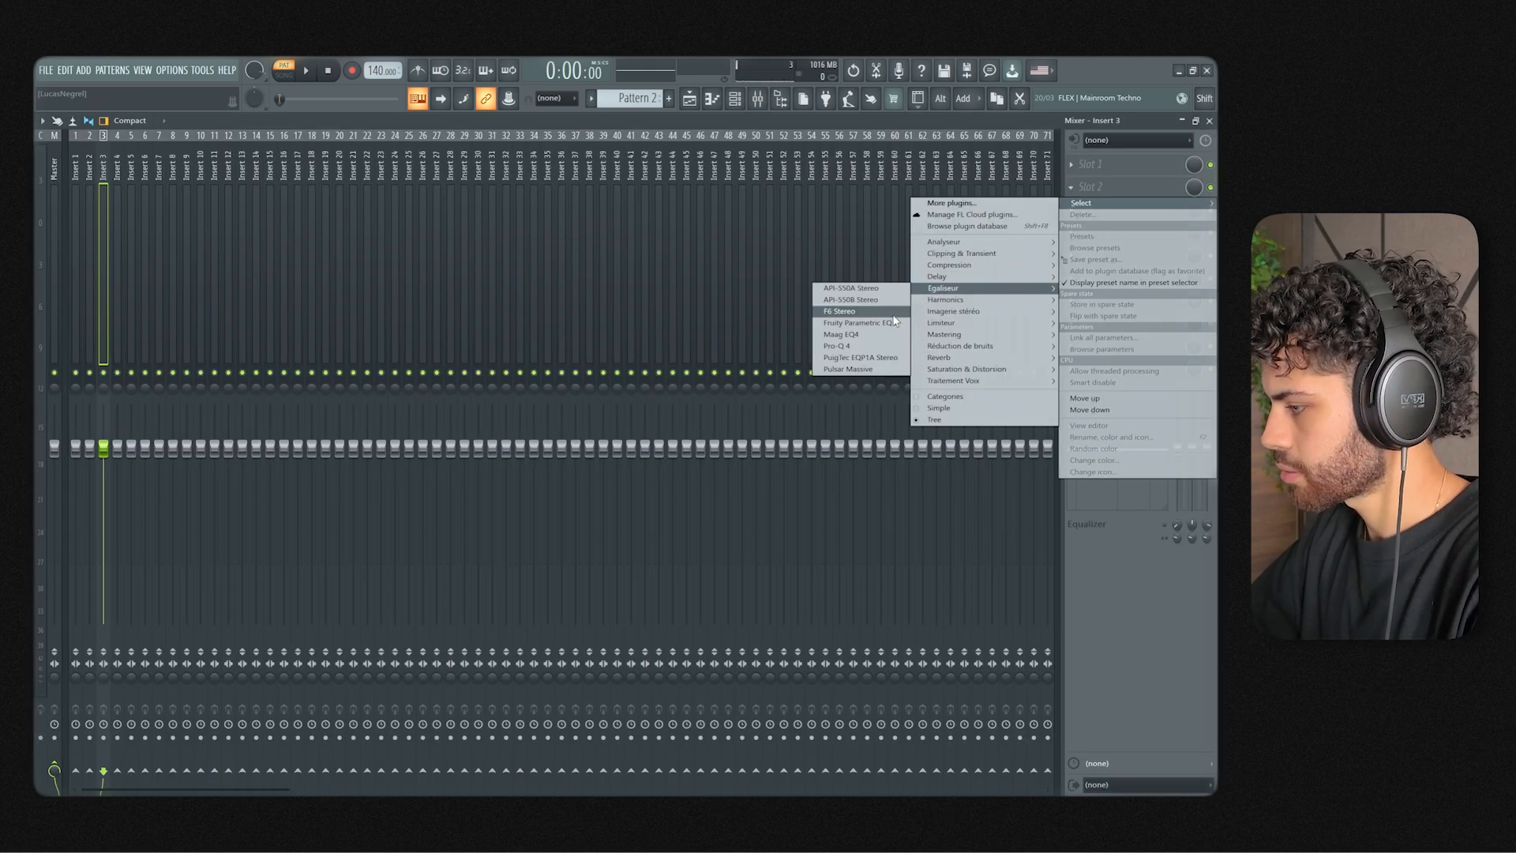
{"action": "left_click", "coordinate": [861, 322]}
{"action": "right_click", "coordinate": [118, 297]}
{"action": "mouse_move", "coordinate": [150, 335]}
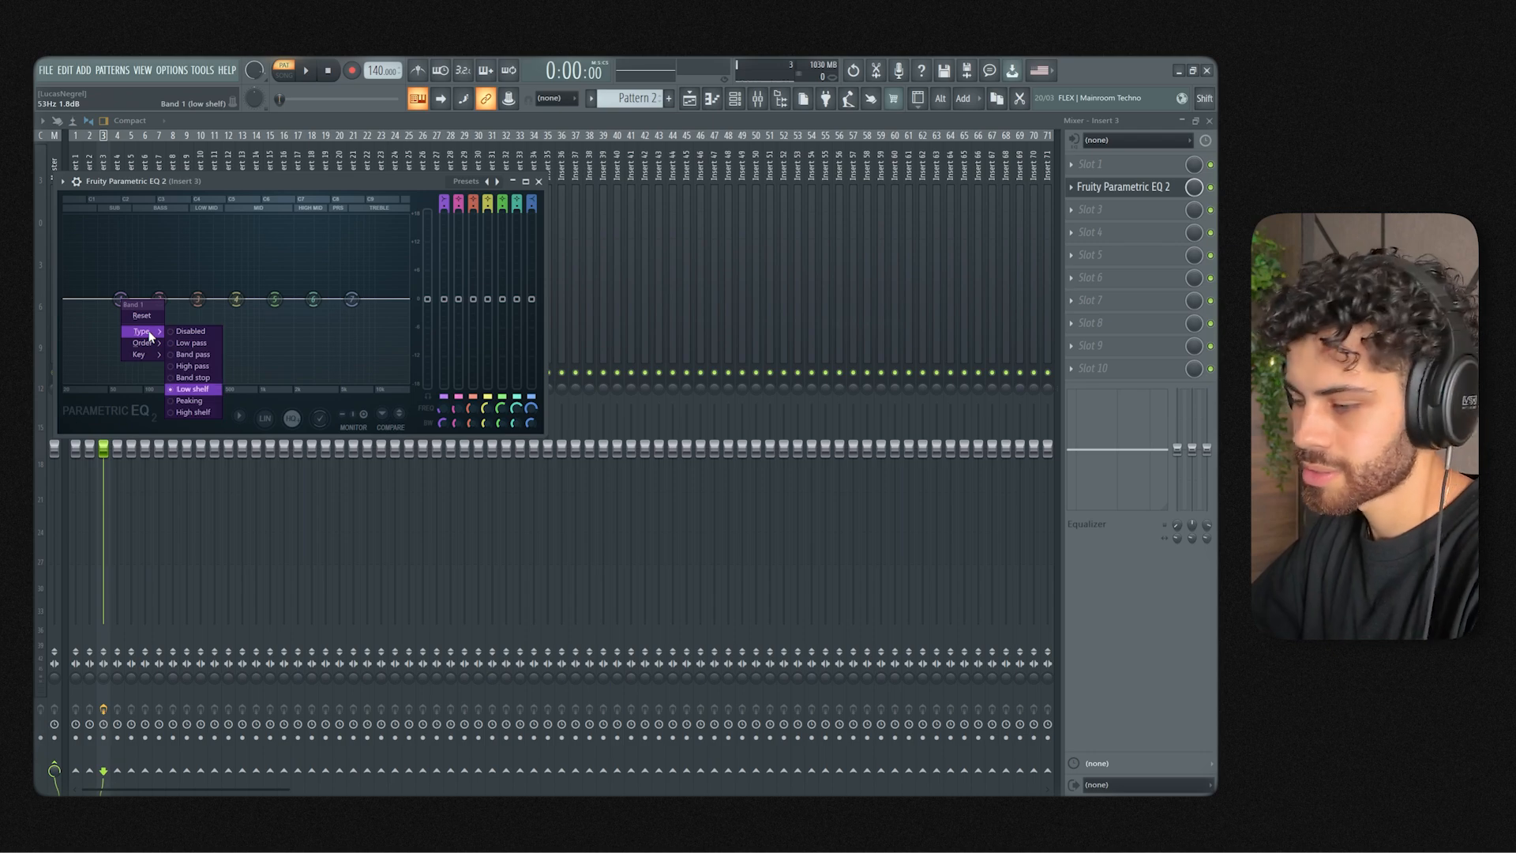
{"action": "left_click", "coordinate": [198, 367]}
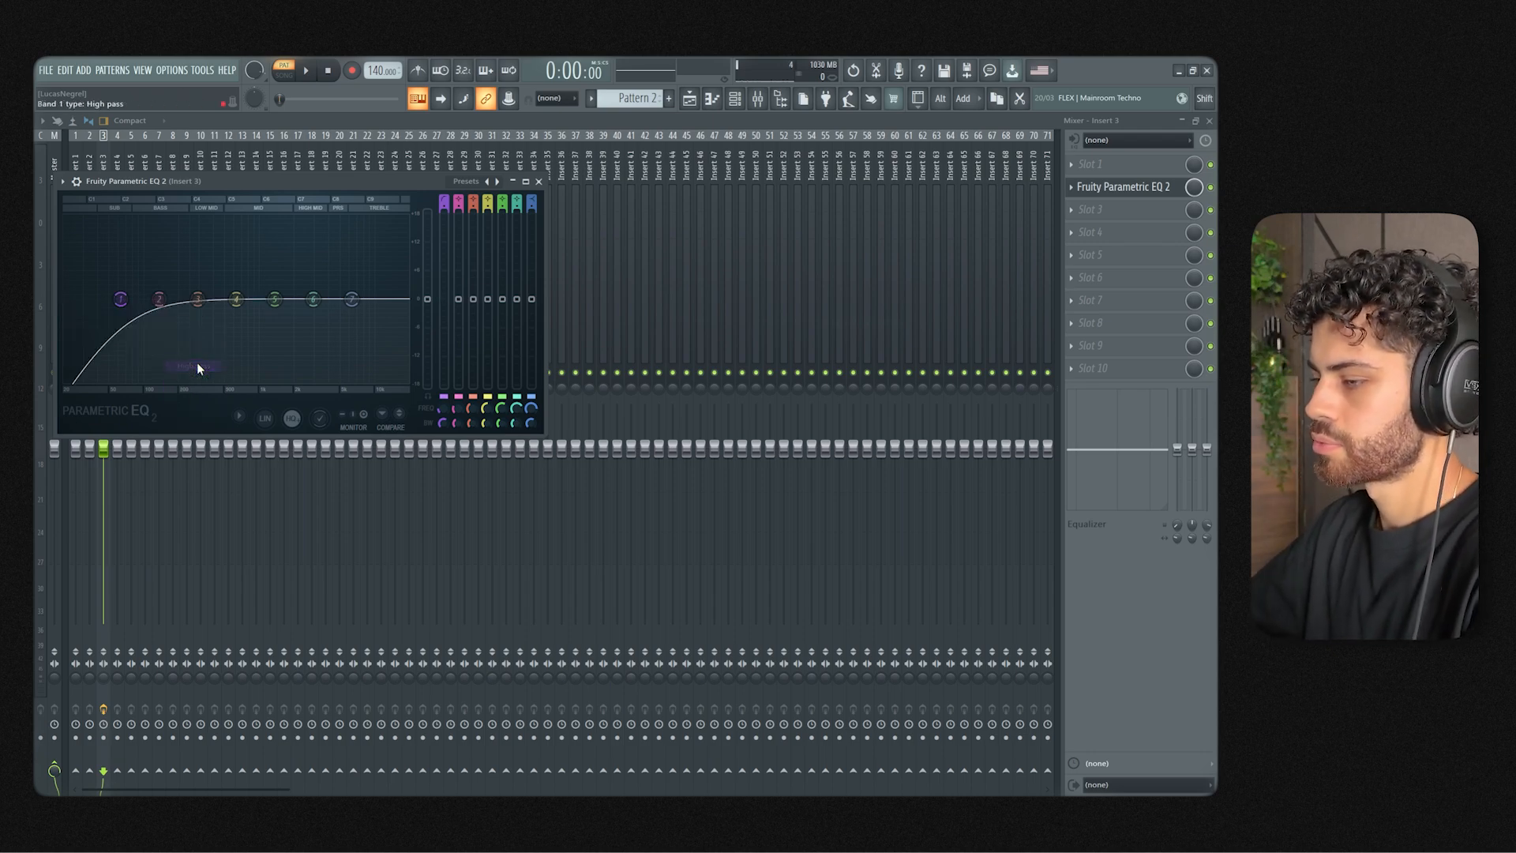
Step: Enlarge the EQ and, while the pattern plays, raise the high-pass cutoff, boost the mids with band 5 and lower the band 7 shelf
{"action": "left_click_drag", "start_coordinate": [229, 192], "coordinate": [390, 224]}
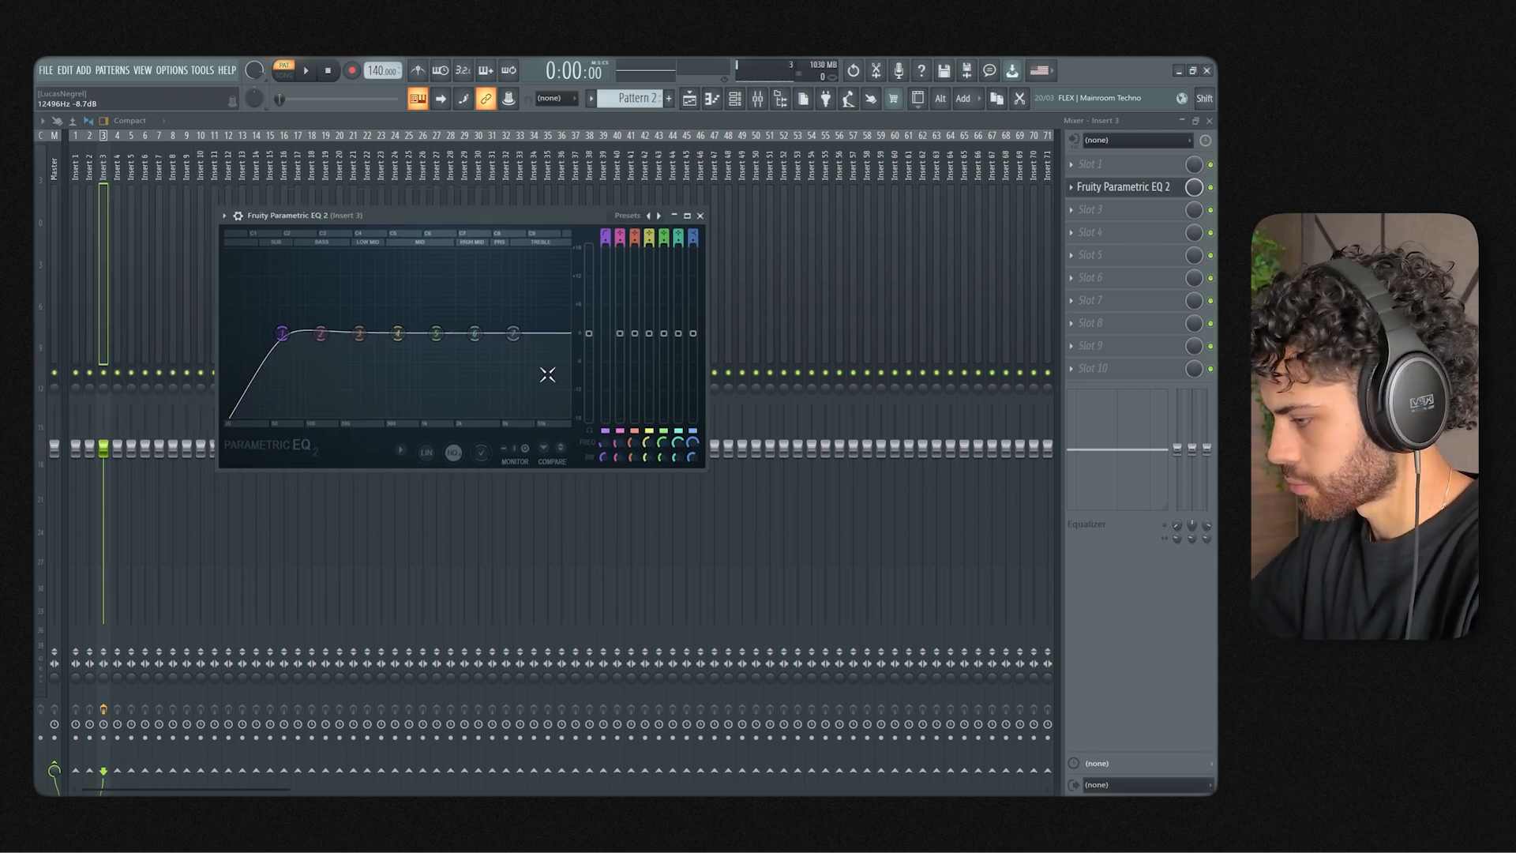
{"action": "left_click_drag", "start_coordinate": [712, 472], "coordinate": [907, 591]}
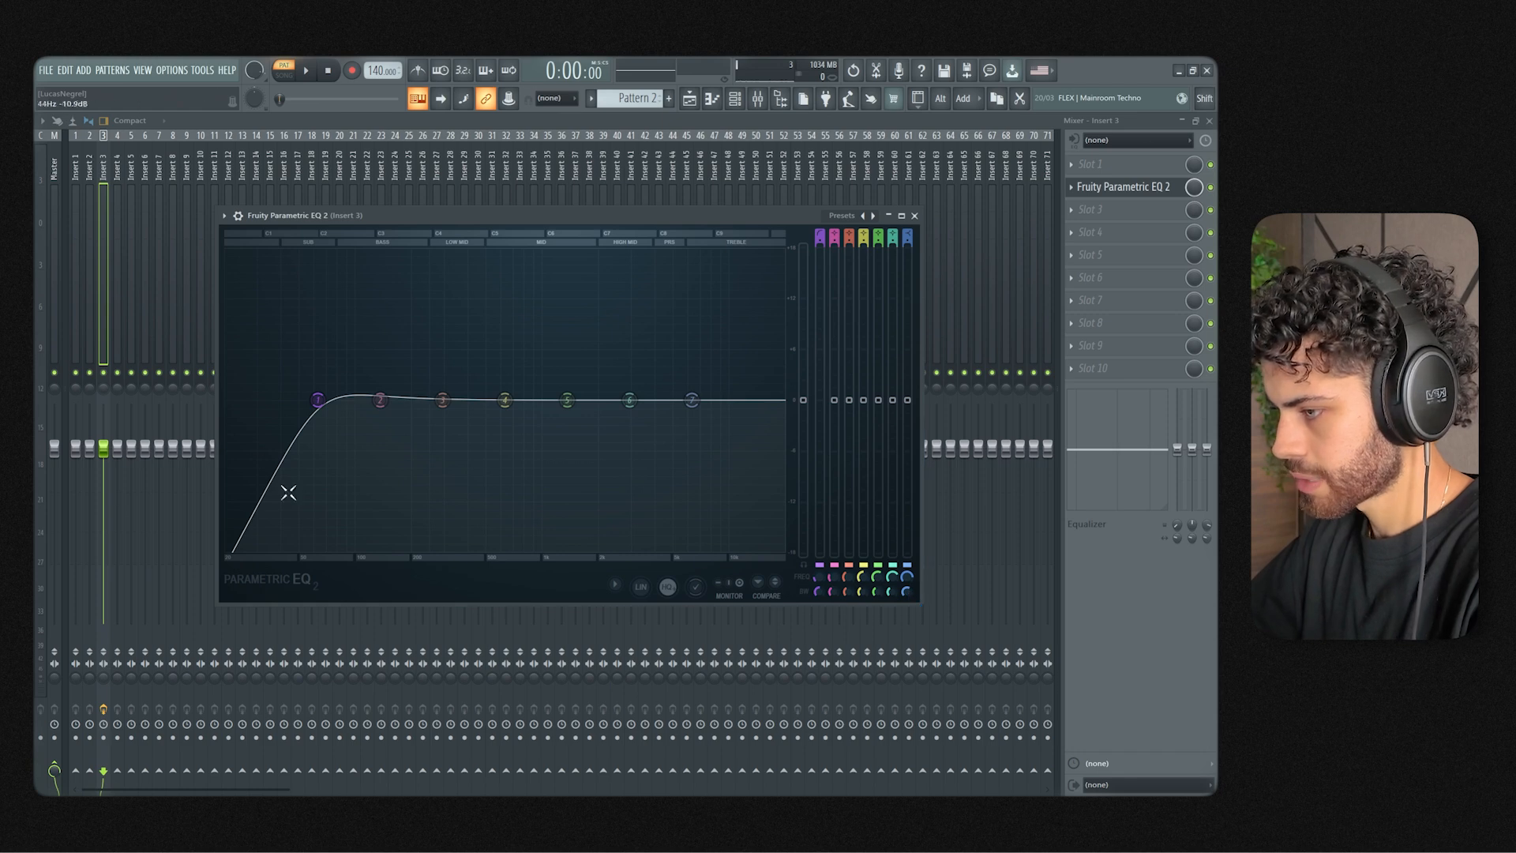
{"action": "left_click_drag", "start_coordinate": [376, 217], "coordinate": [356, 218]}
{"action": "key", "text": "space"}
{"action": "left_click_drag", "start_coordinate": [311, 400], "coordinate": [396, 399]}
{"action": "left_click_drag", "start_coordinate": [546, 400], "coordinate": [542, 348]}
{"action": "left_click_drag", "start_coordinate": [671, 399], "coordinate": [672, 440]}
{"action": "left_click_drag", "start_coordinate": [543, 348], "coordinate": [523, 349]}
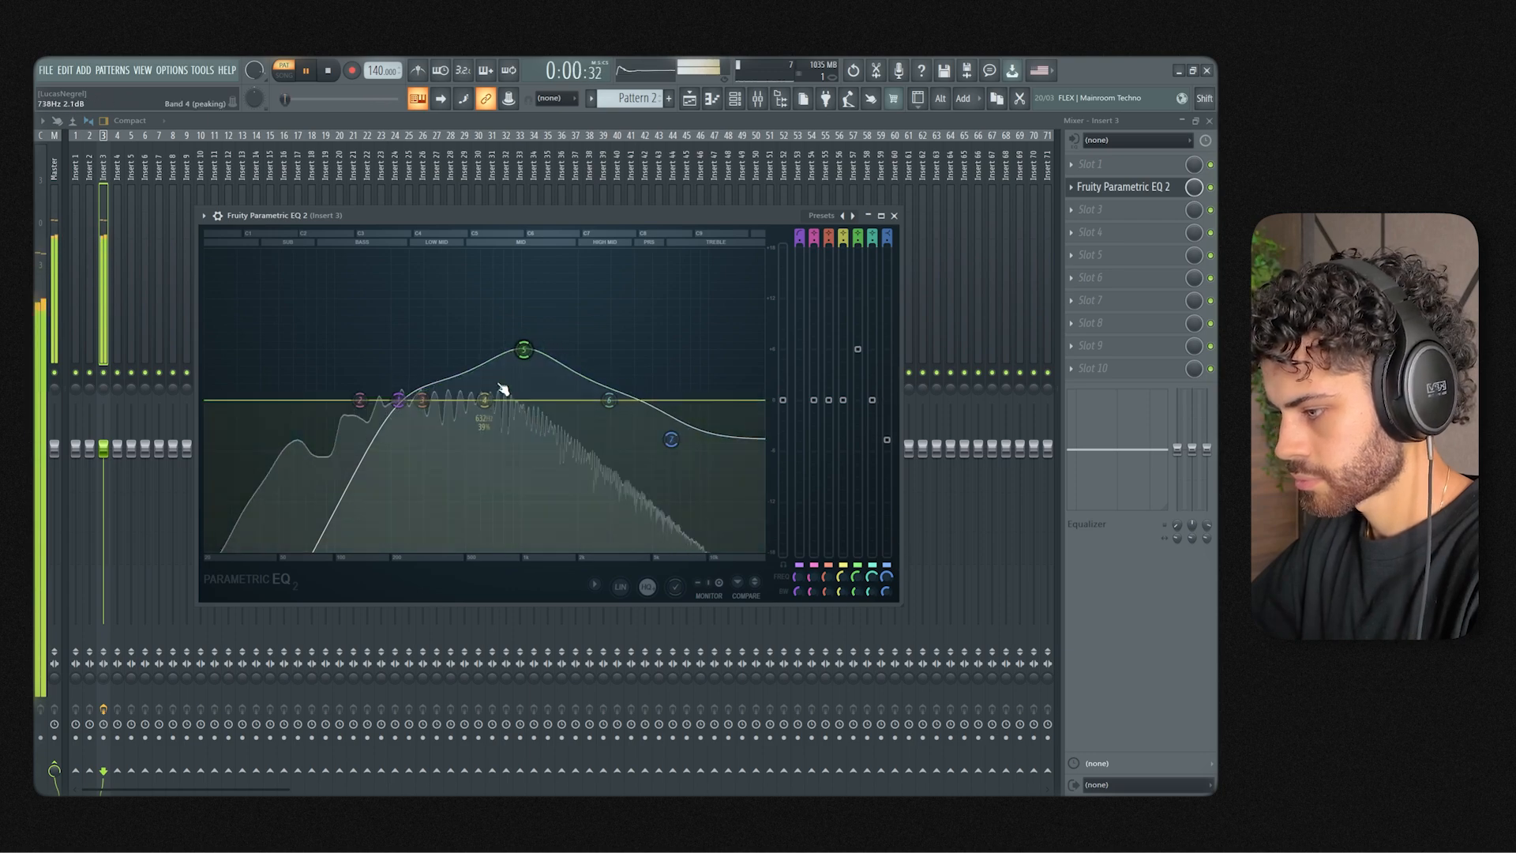
{"action": "left_click_drag", "start_coordinate": [399, 400], "coordinate": [394, 400]}
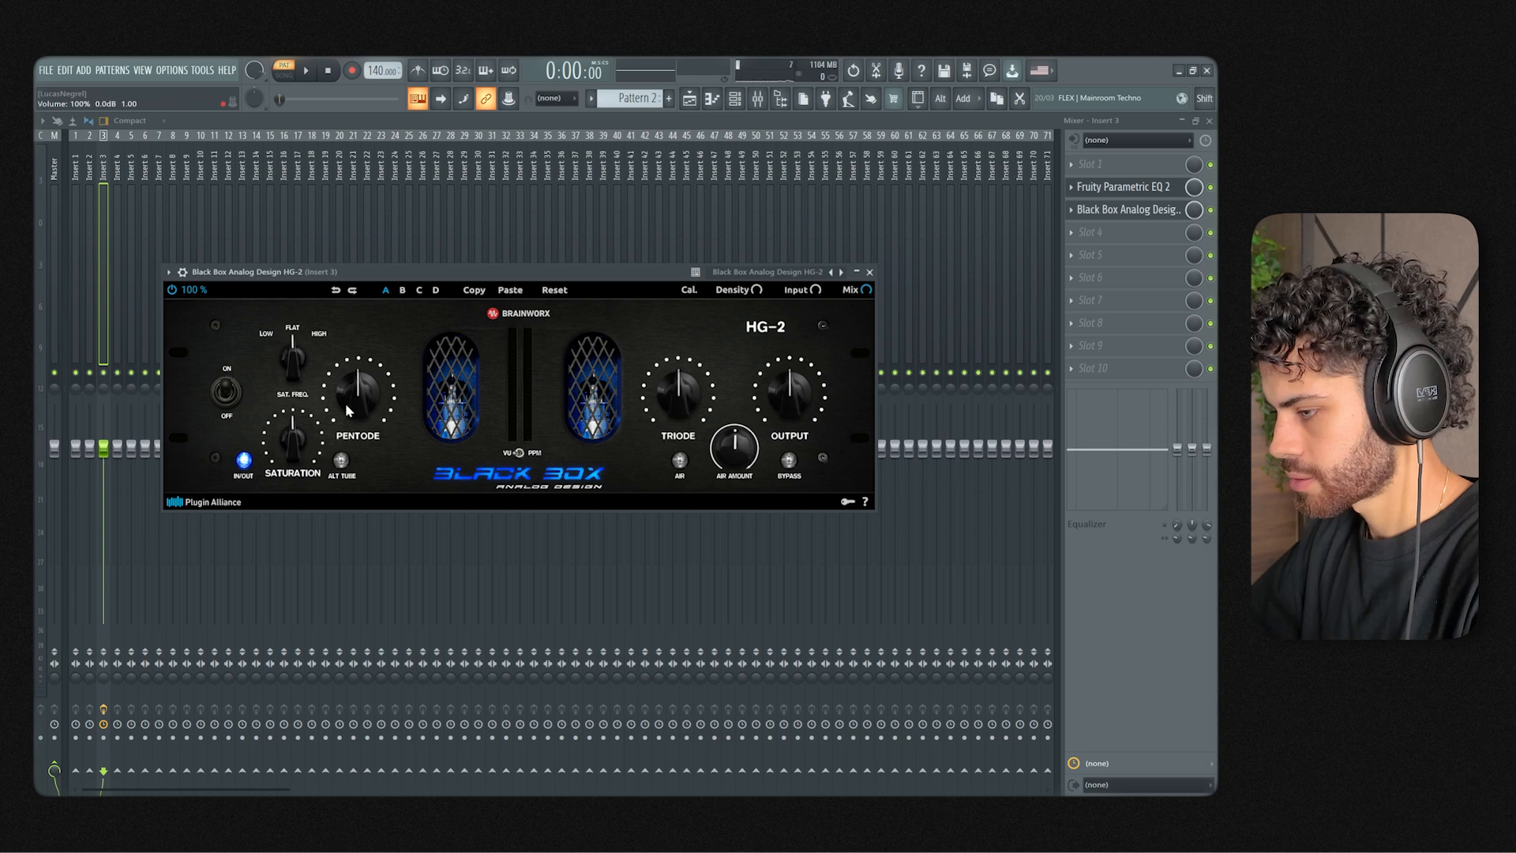
Step: While the pattern plays, raise the Black Box HG-2's Pentode, set Triode to 59% and reduce Output to 42%
{"action": "key", "text": "space"}
{"action": "left_click_drag", "start_coordinate": [348, 409], "coordinate": [361, 402]}
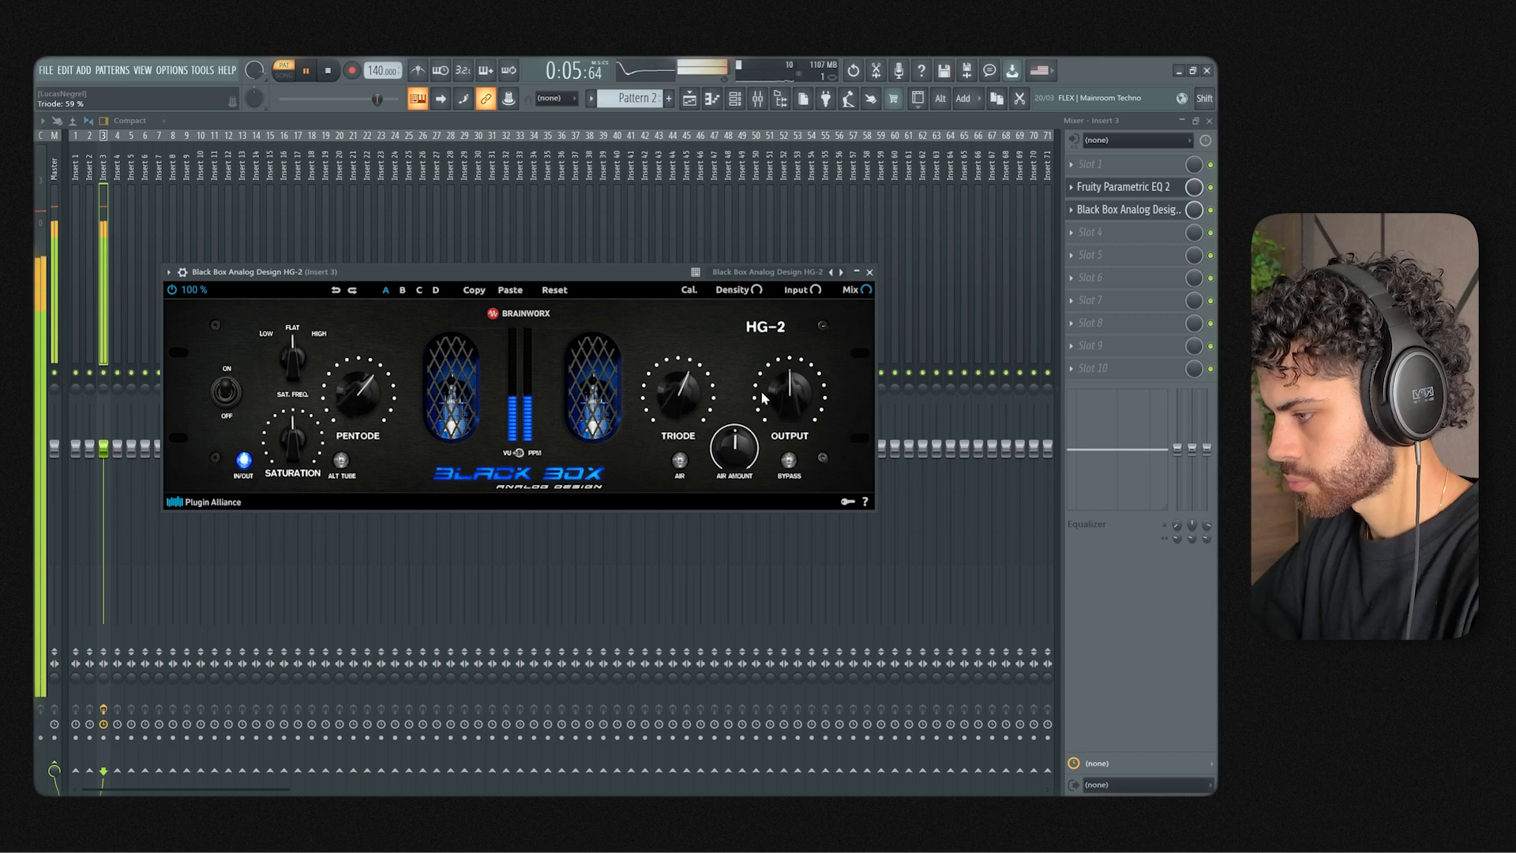
{"action": "left_click_drag", "start_coordinate": [786, 403], "coordinate": [795, 426]}
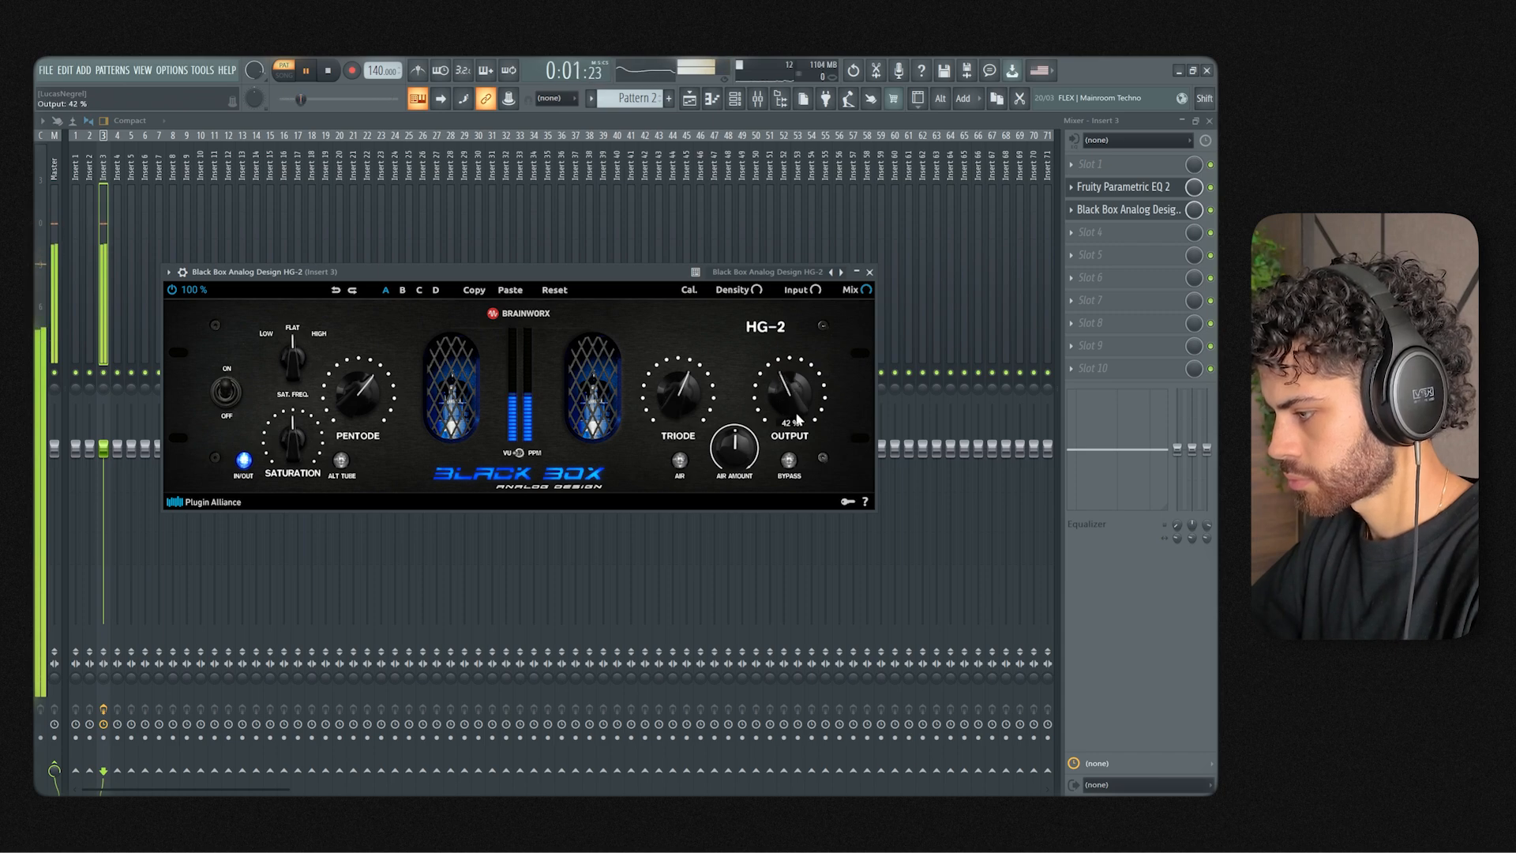
{"action": "key", "text": "space"}
Step: Add bx_clipper to slot 4 of Insert 3 and set its ceiling to -4.0 dB and knee to 3.0 while auditioning
{"action": "left_click", "coordinate": [1090, 232]}
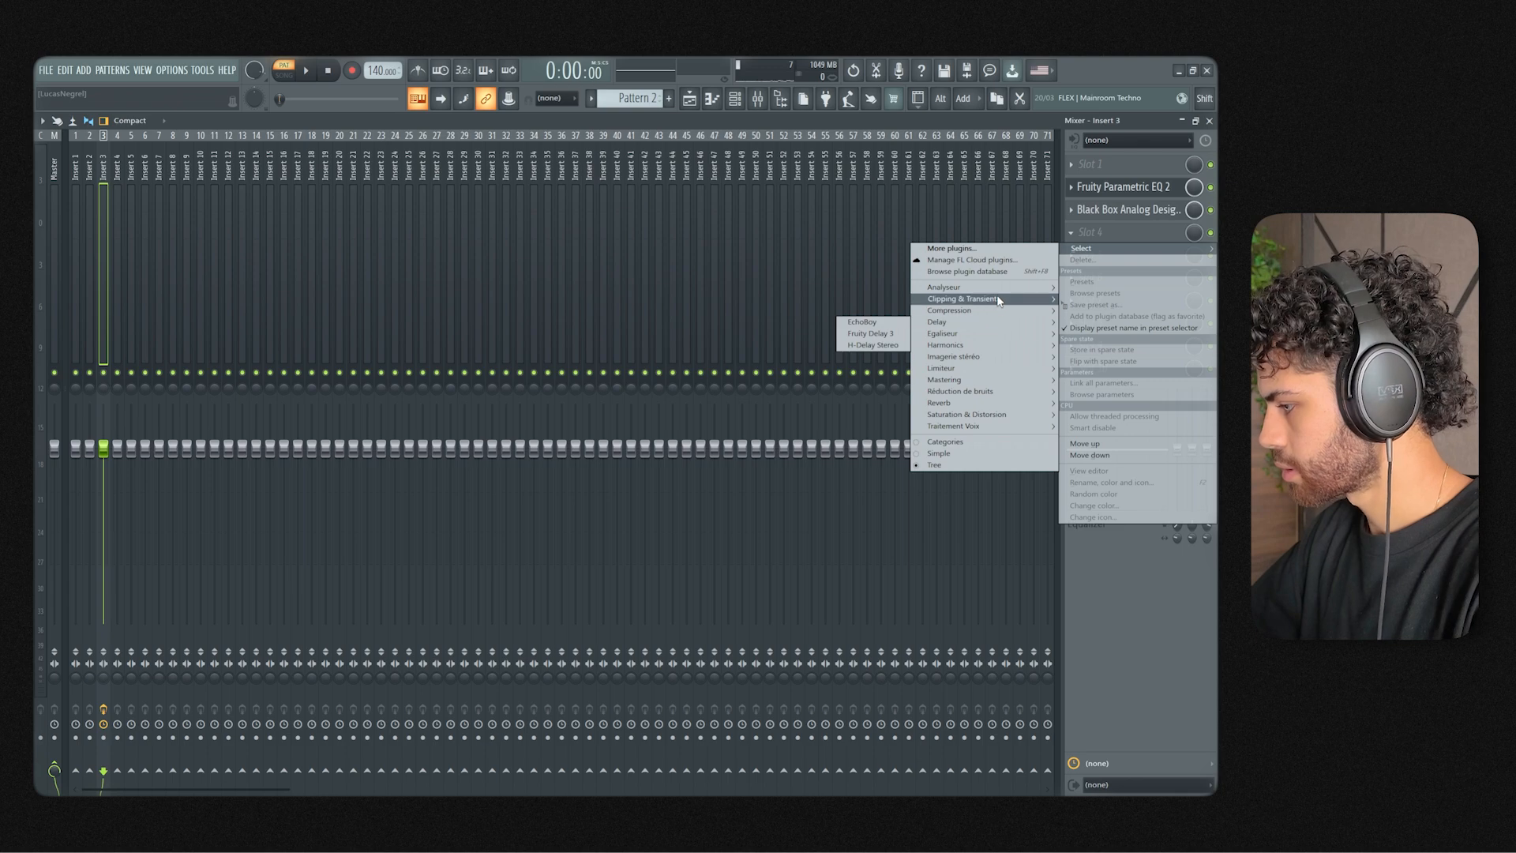
{"action": "mouse_move", "coordinate": [999, 300]}
{"action": "left_click", "coordinate": [837, 298]}
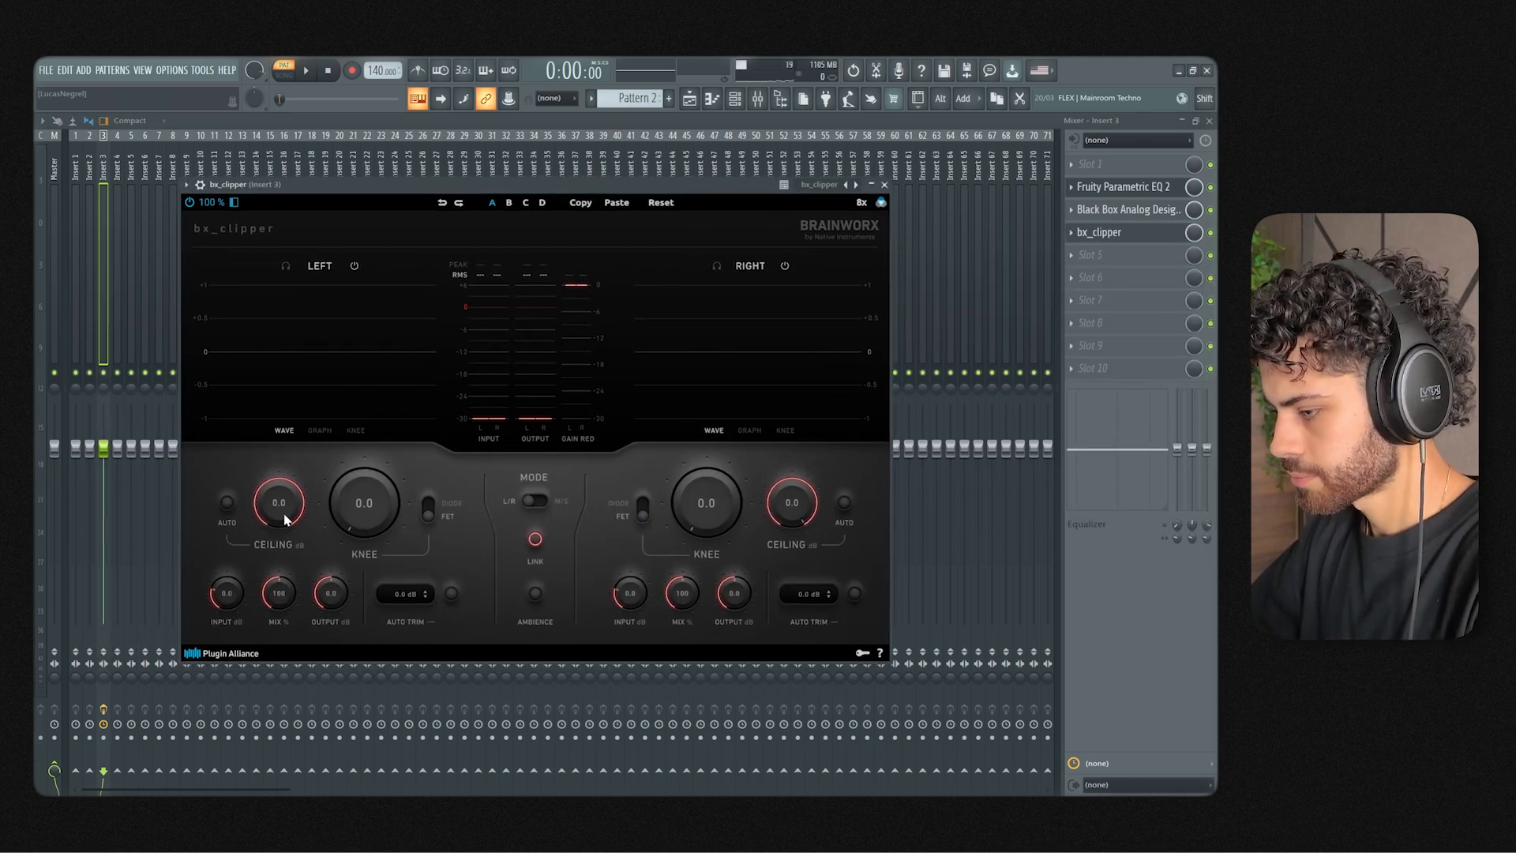
{"action": "key", "text": "space"}
{"action": "left_click_drag", "start_coordinate": [285, 517], "coordinate": [285, 541]}
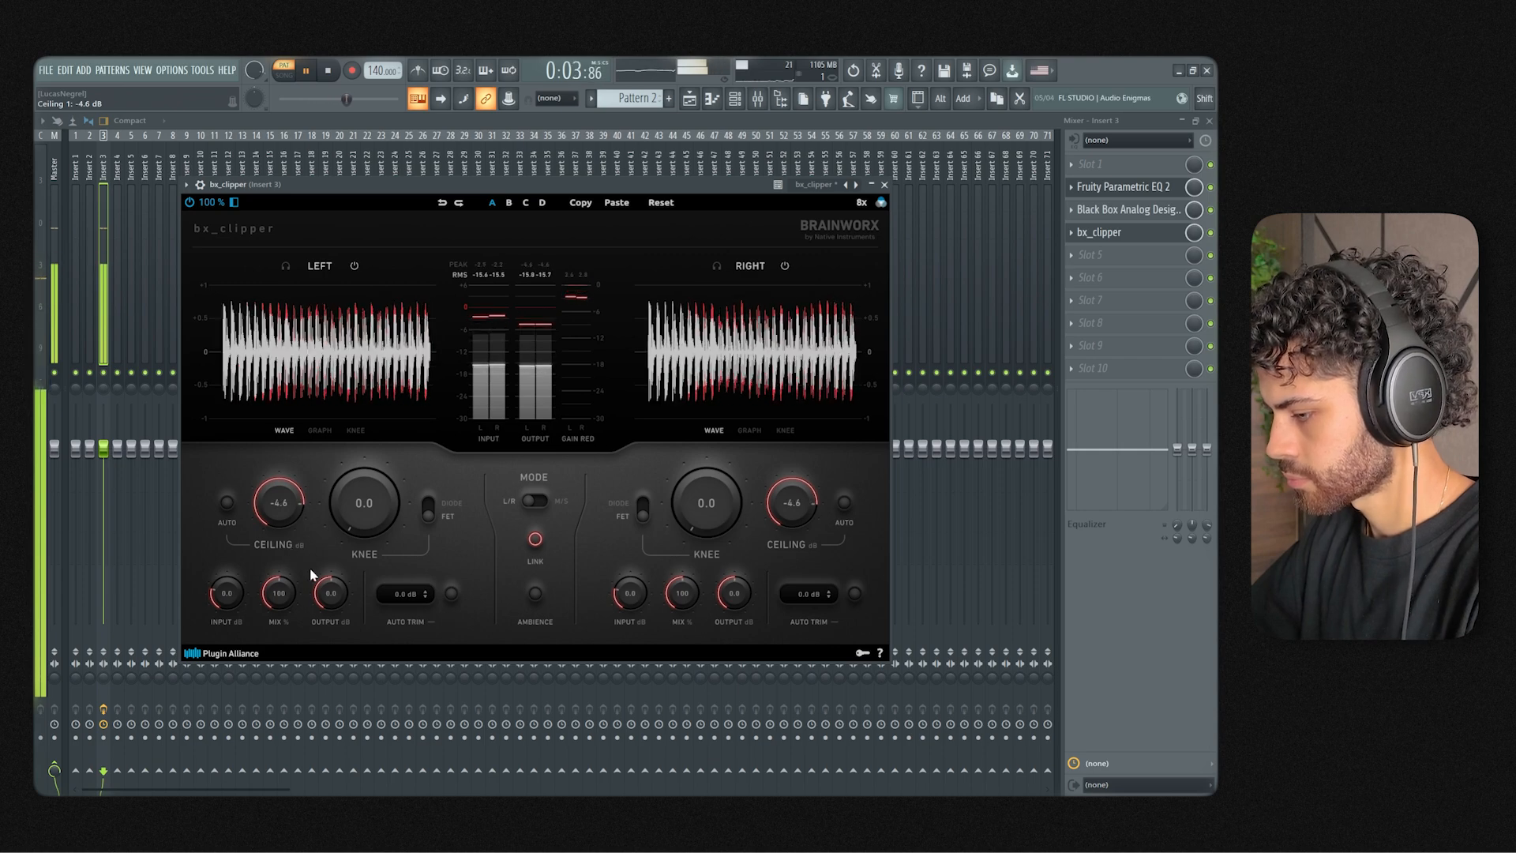
{"action": "key", "text": "space"}
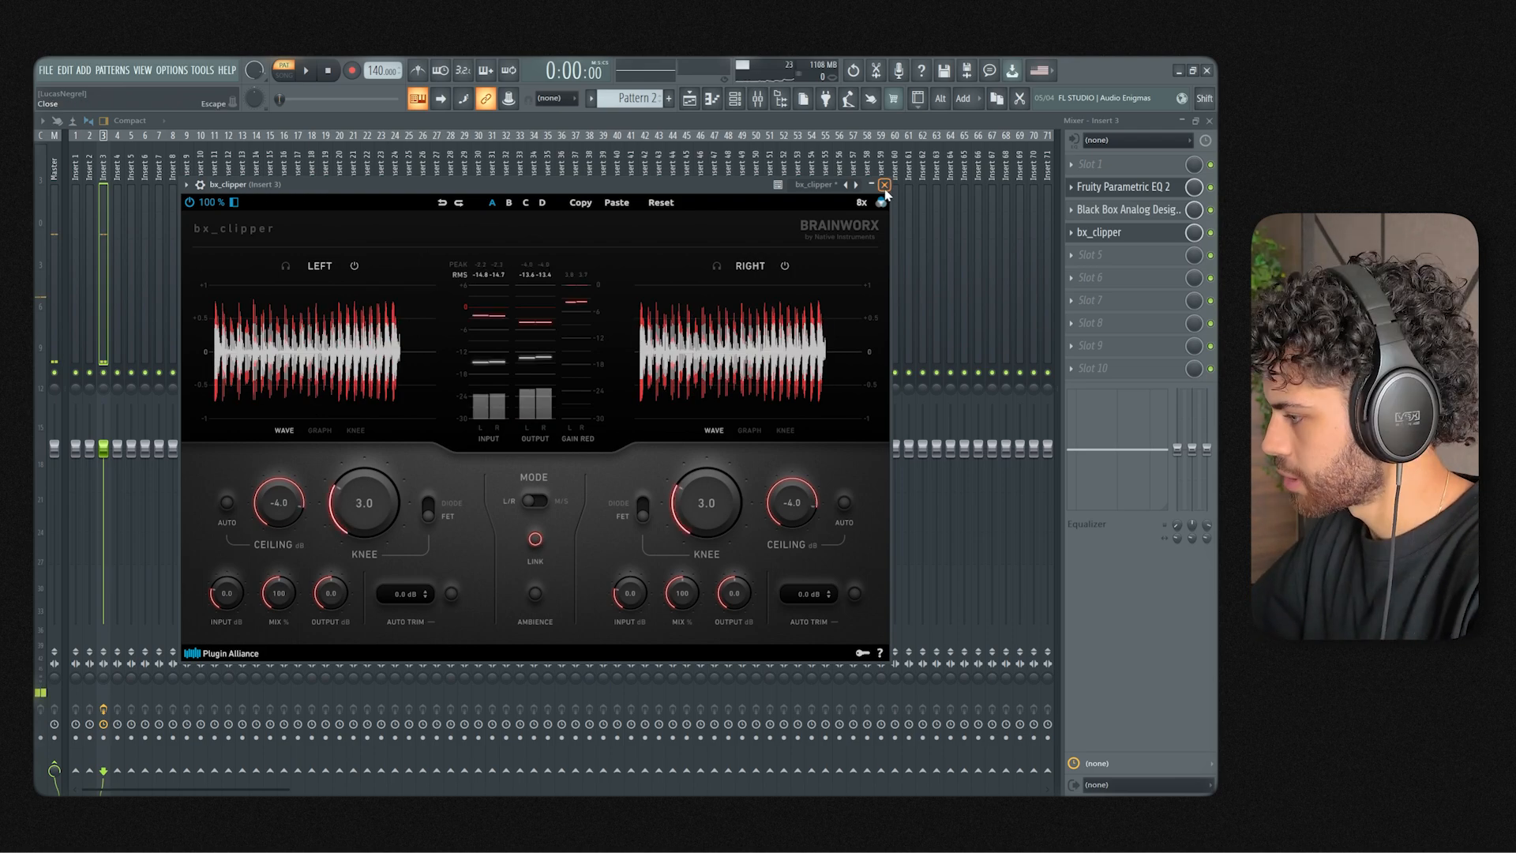
{"action": "left_click", "coordinate": [884, 185]}
Step: Add Kickstart 2 to slot 5 of Insert 3, choose the second curve in the lower preset row and audition the ducking
{"action": "left_click", "coordinate": [1117, 258]}
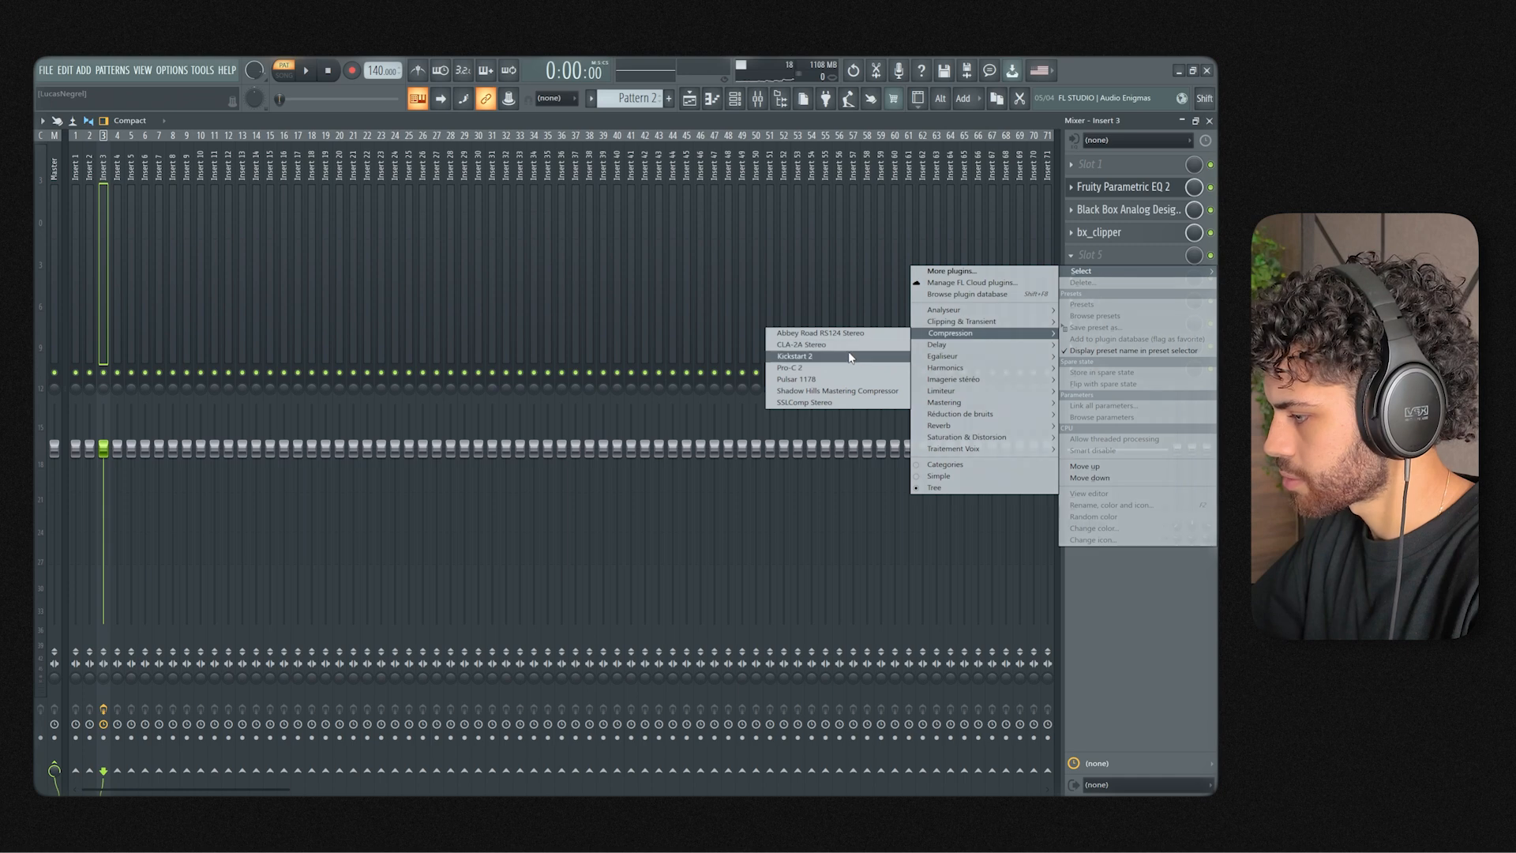
{"action": "left_click", "coordinate": [795, 356]}
{"action": "left_click_drag", "start_coordinate": [346, 251], "coordinate": [433, 249]}
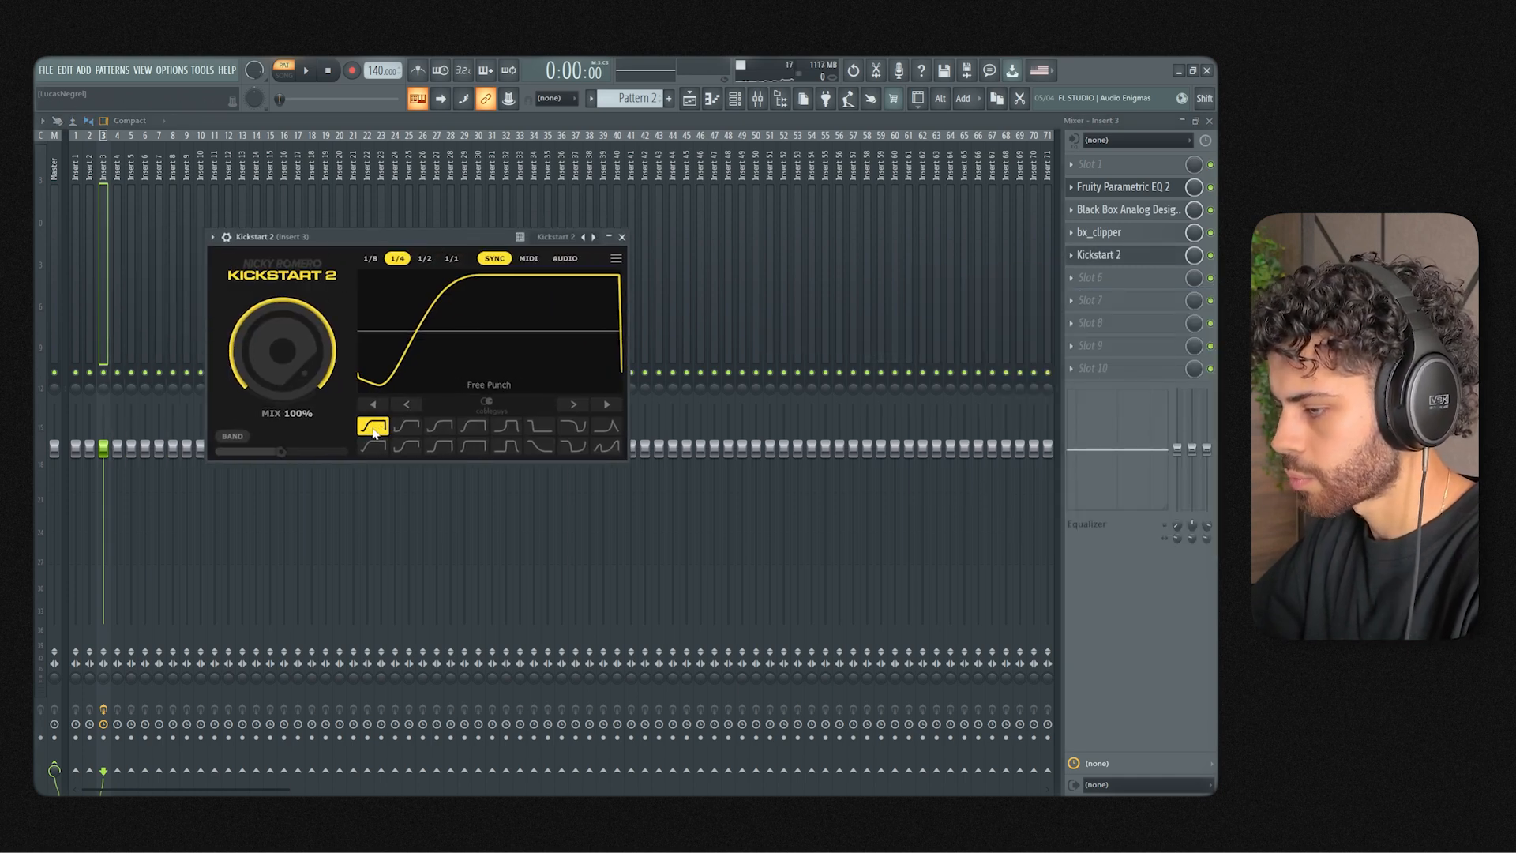
{"action": "left_click", "coordinate": [421, 449]}
{"action": "left_click_drag", "start_coordinate": [426, 237], "coordinate": [476, 266]}
{"action": "key", "text": "space"}
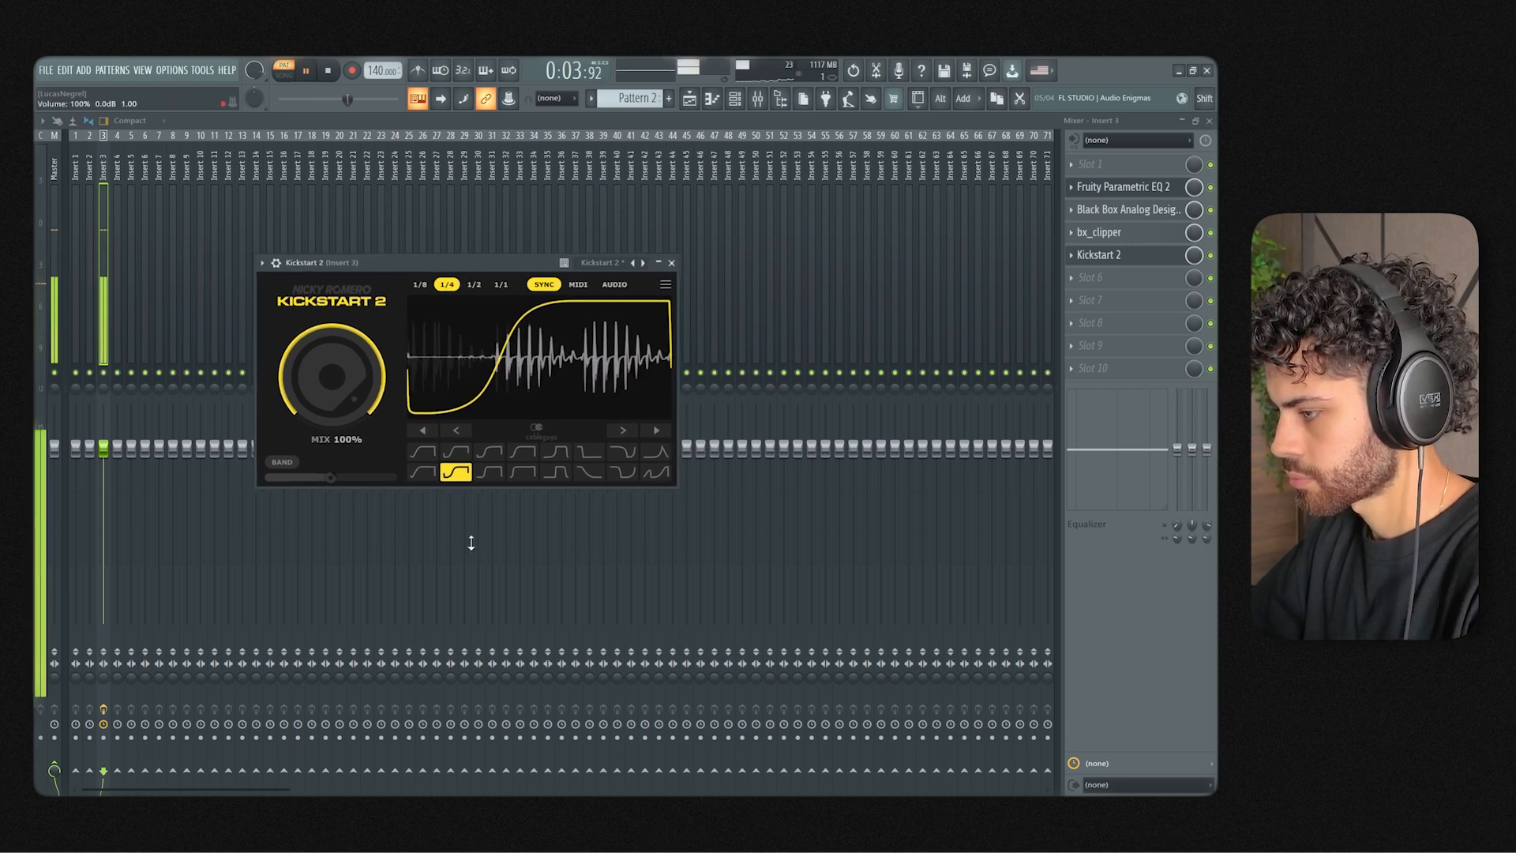
{"action": "key", "text": "space"}
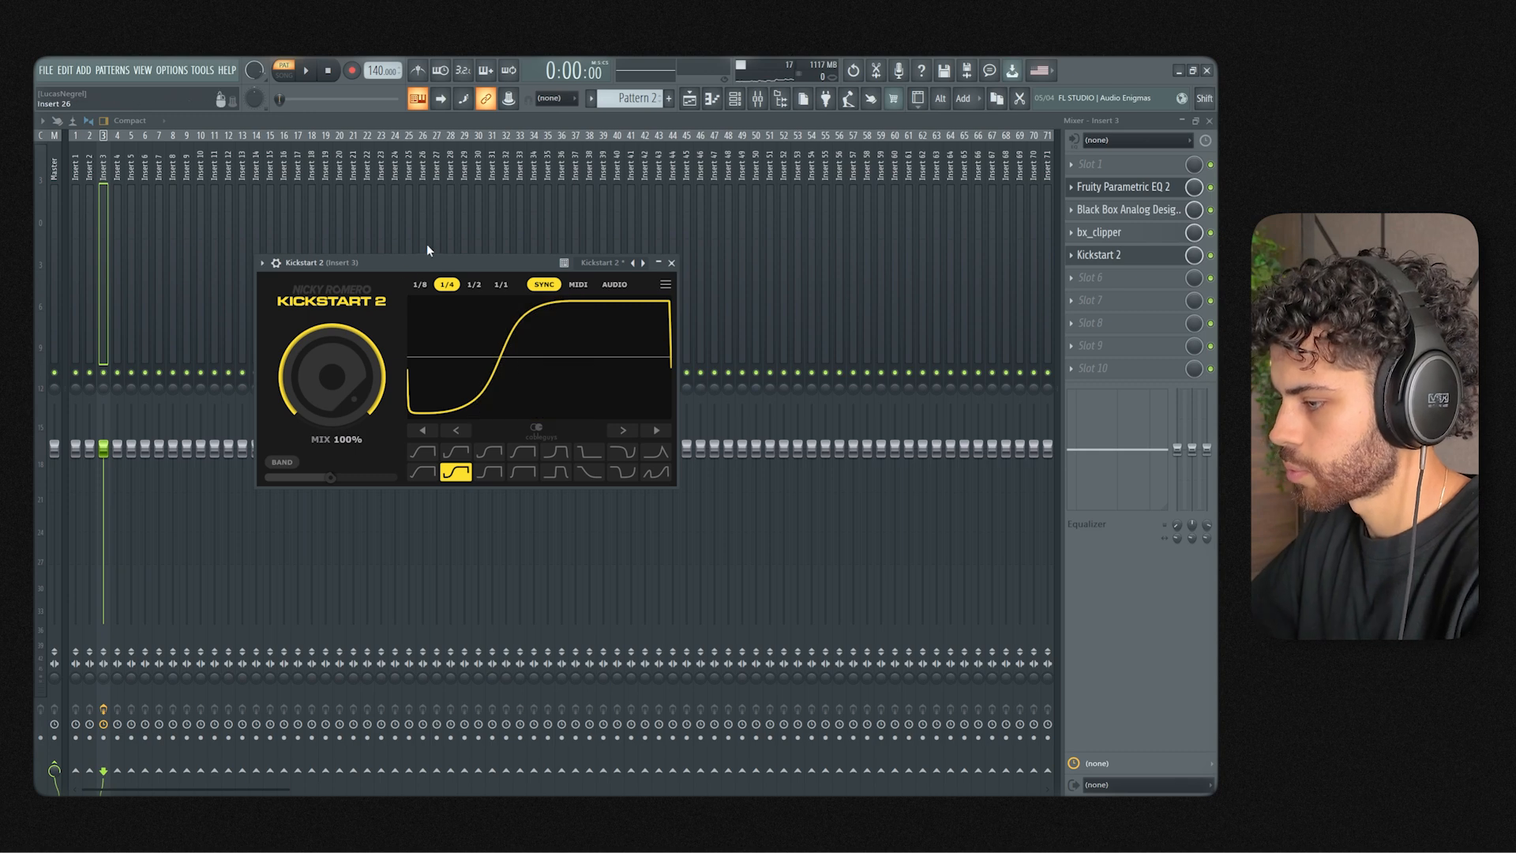
{"action": "left_click_drag", "start_coordinate": [427, 258], "coordinate": [462, 278]}
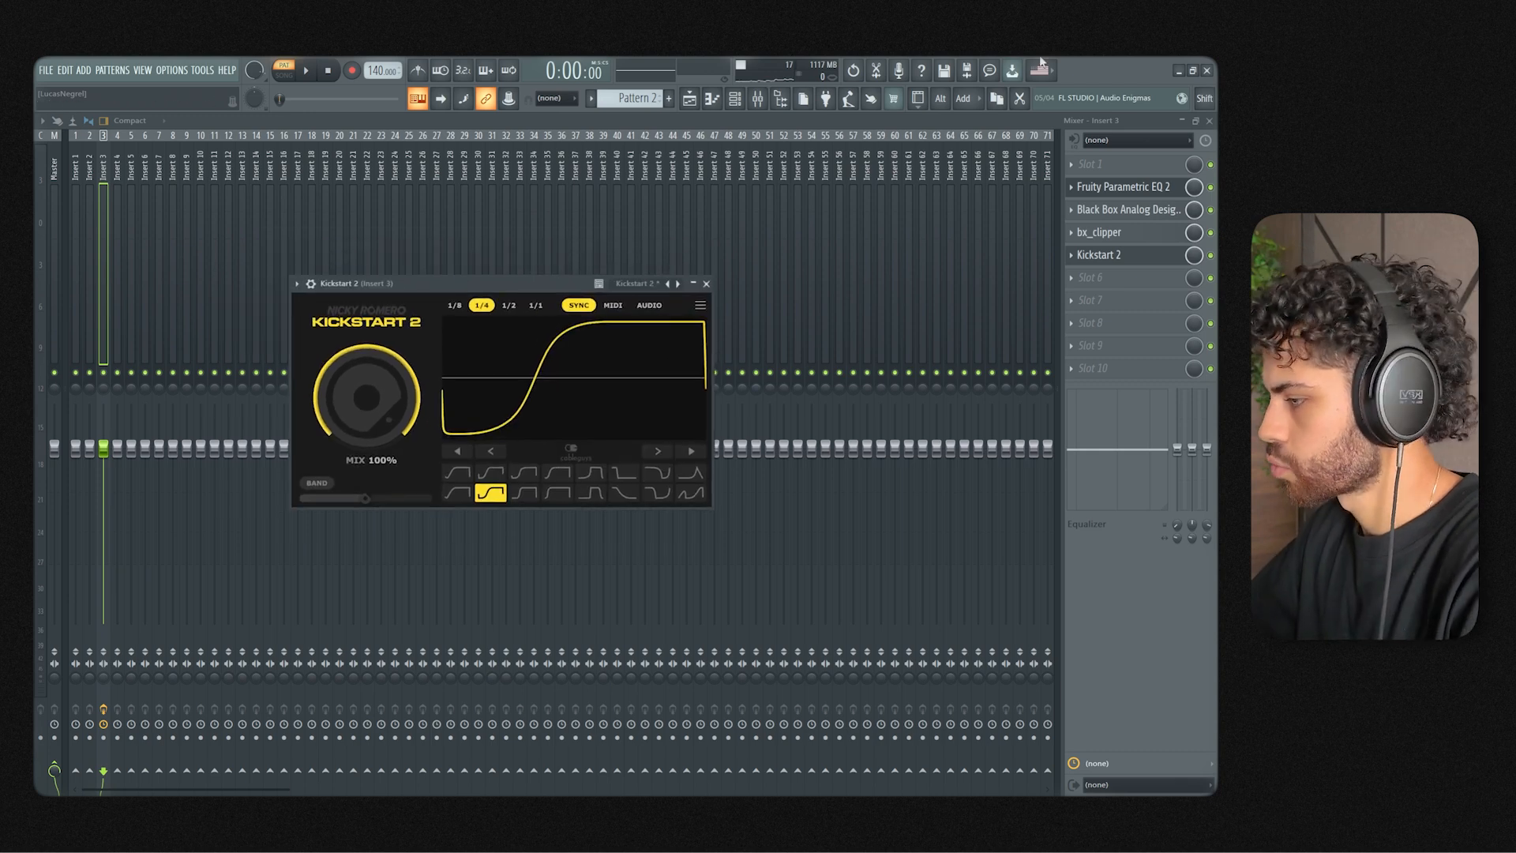
{"action": "left_click", "coordinate": [707, 285]}
Step: Add a Spire channel and load the preset Bass 03 - Subby from the Hyper Techno Volume.1 bank
{"action": "key", "text": "F5"}
{"action": "left_click", "coordinate": [289, 68]}
{"action": "left_click", "coordinate": [756, 99]}
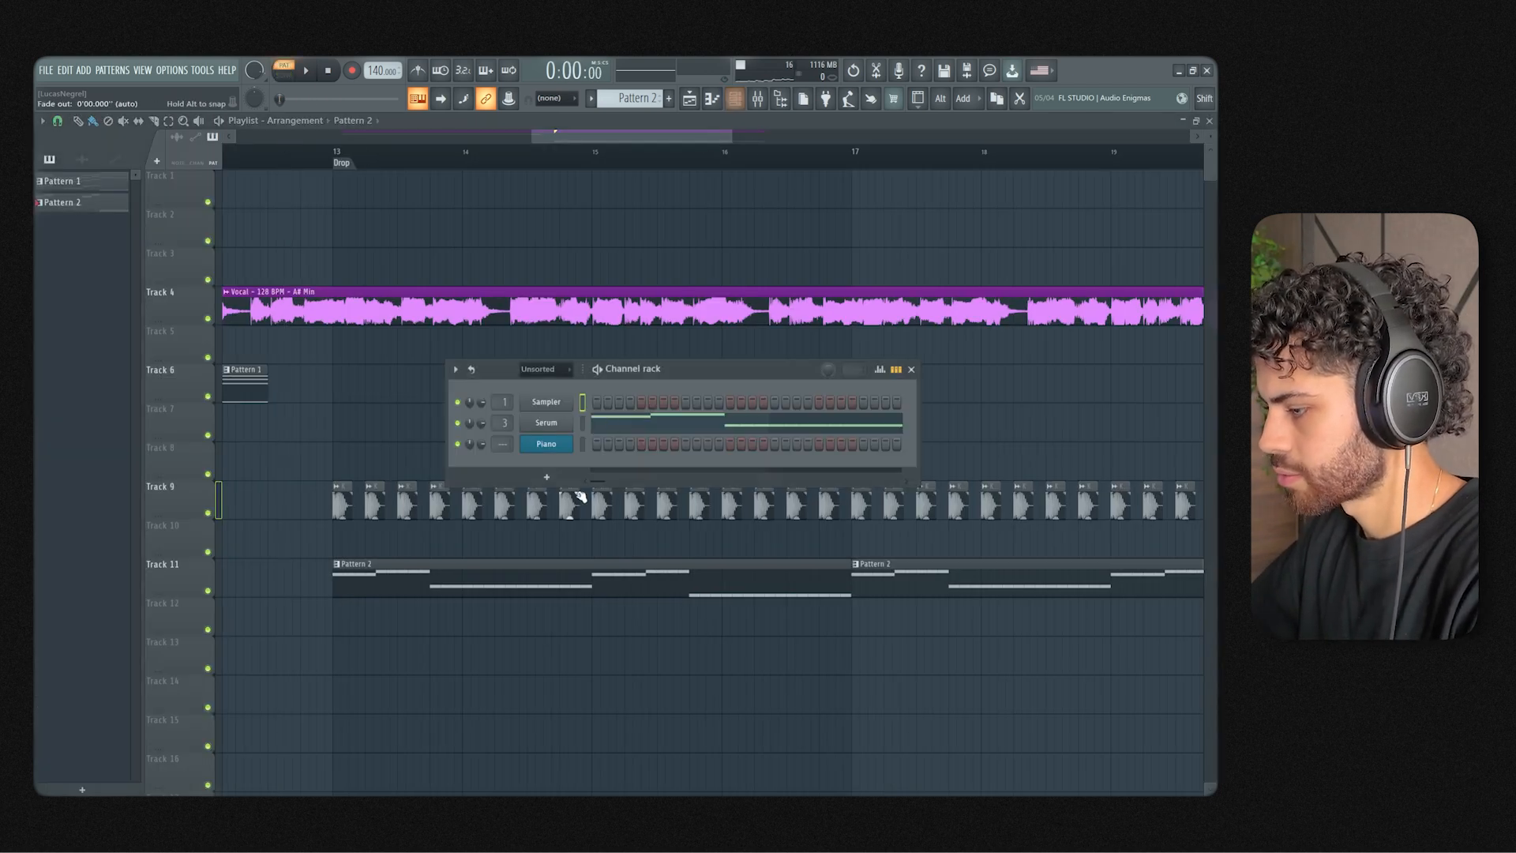
{"action": "left_click", "coordinate": [547, 477]}
{"action": "left_click", "coordinate": [595, 589]}
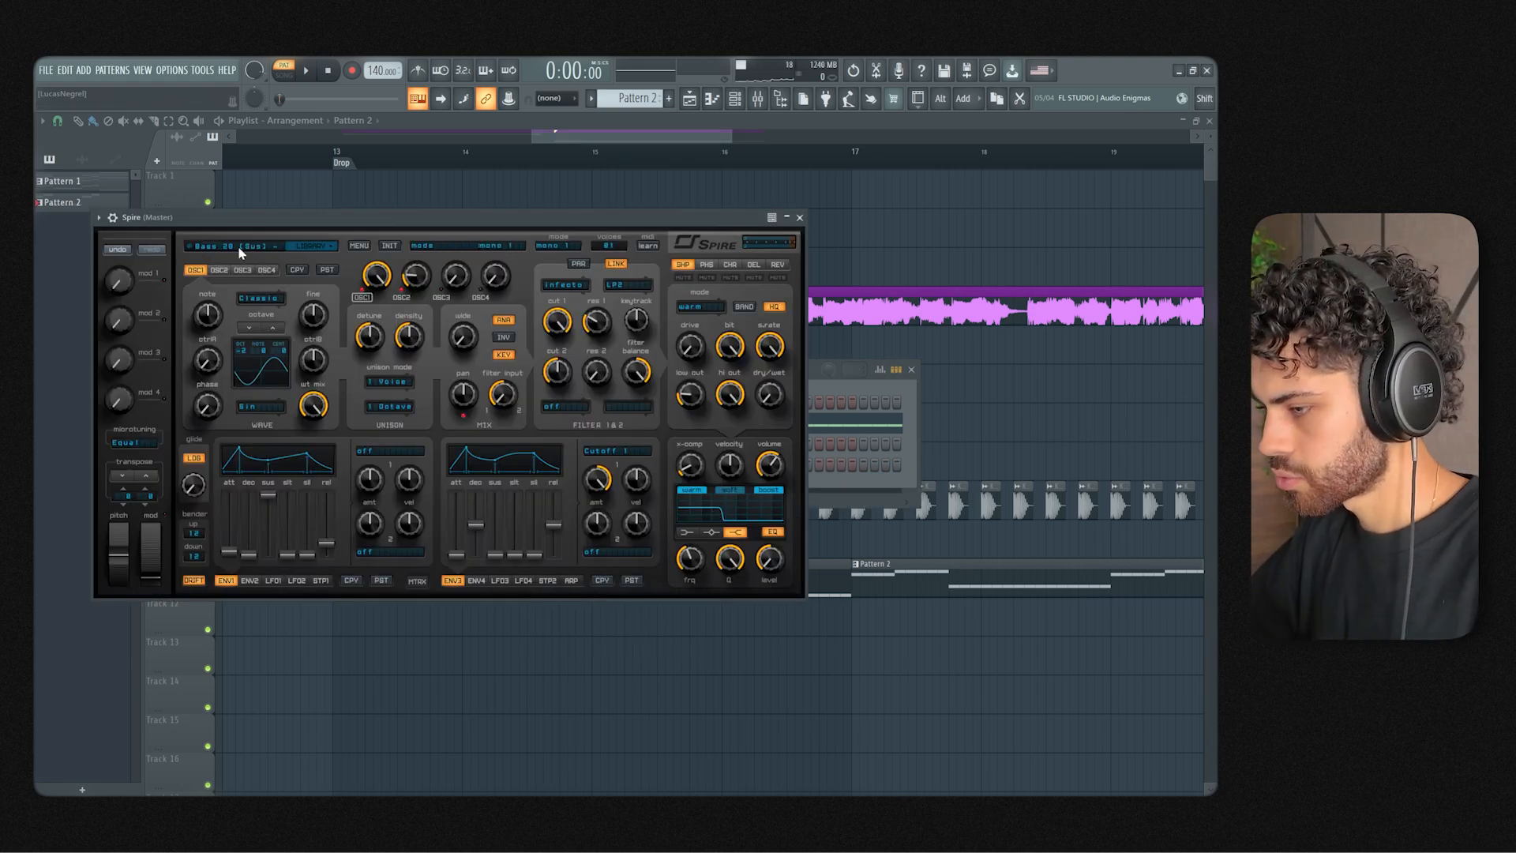
{"action": "left_click", "coordinate": [241, 250]}
{"action": "left_click", "coordinate": [447, 306]}
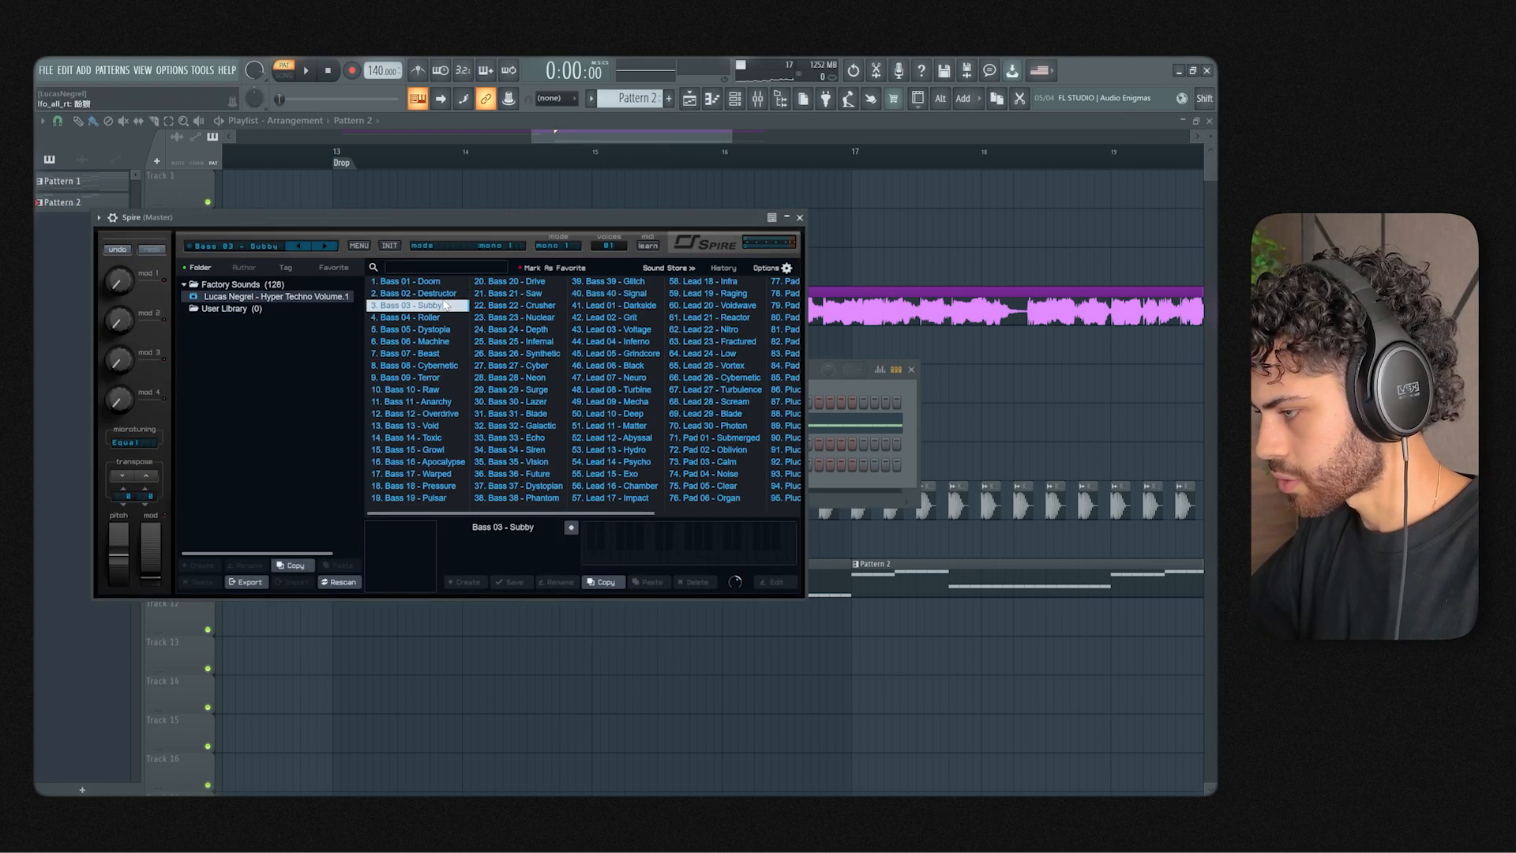
{"action": "left_click", "coordinate": [799, 217]}
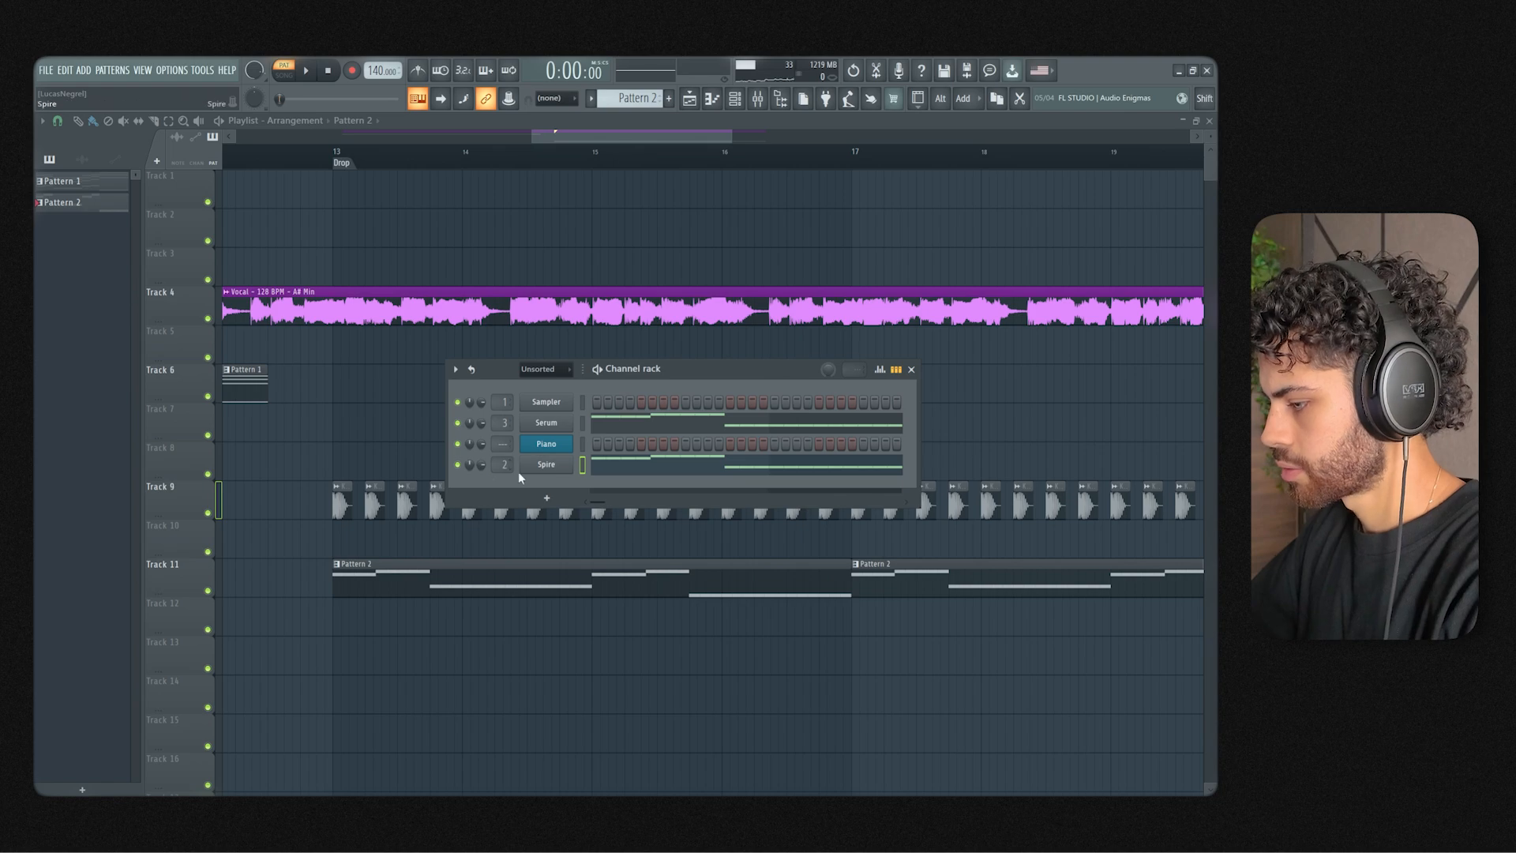
Step: Add Fruity Parametric EQ 2 to slot 2 of the Spire's mixer track, Insert 2, and set band 7 to low pass
{"action": "left_click", "coordinate": [757, 97]}
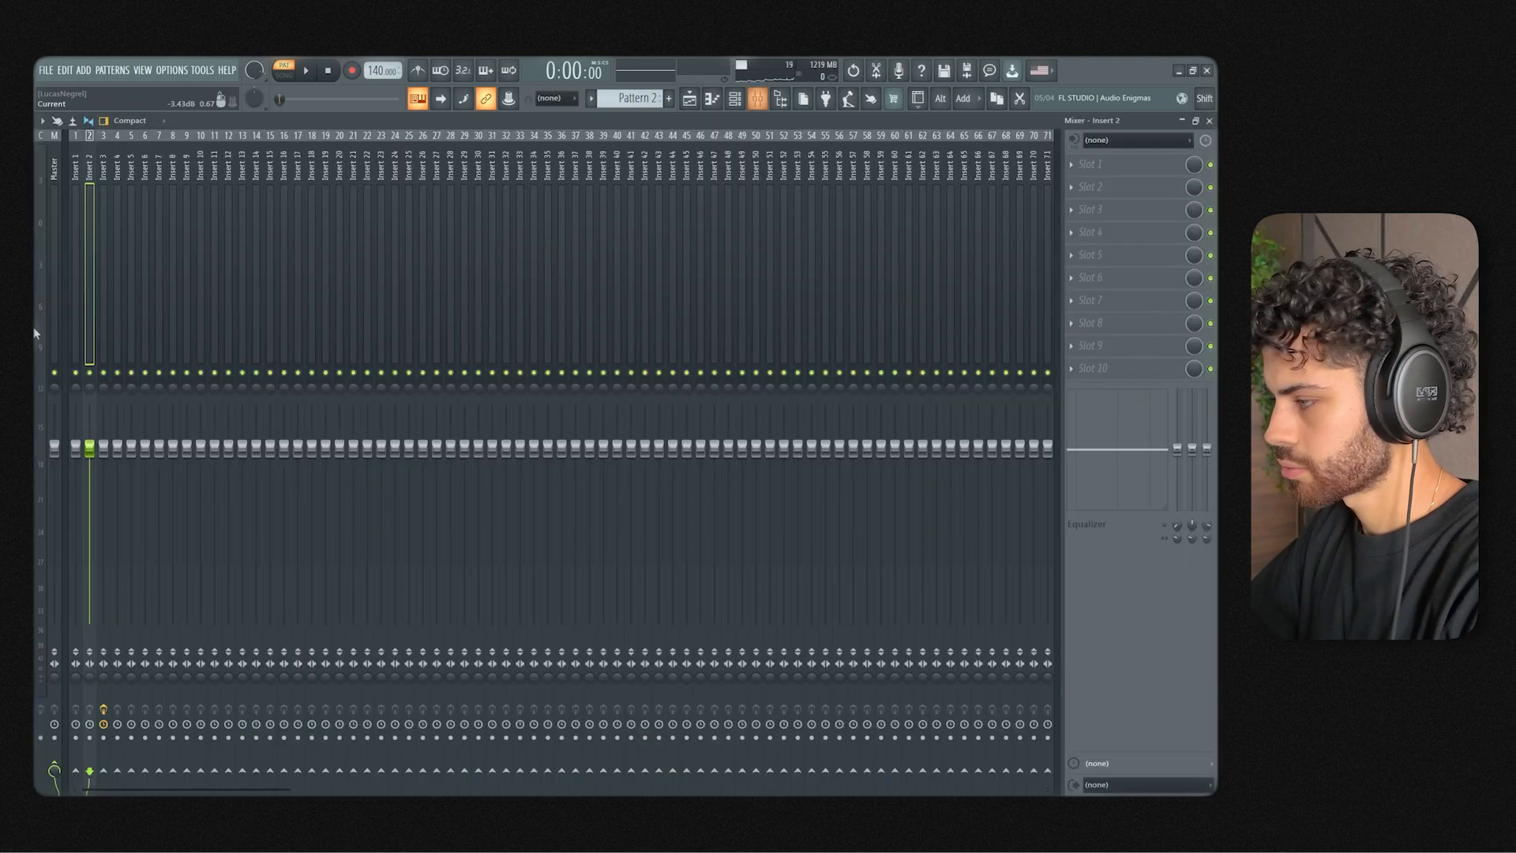
{"action": "left_click", "coordinate": [1164, 188]}
{"action": "mouse_move", "coordinate": [963, 291]}
{"action": "left_click", "coordinate": [858, 326]}
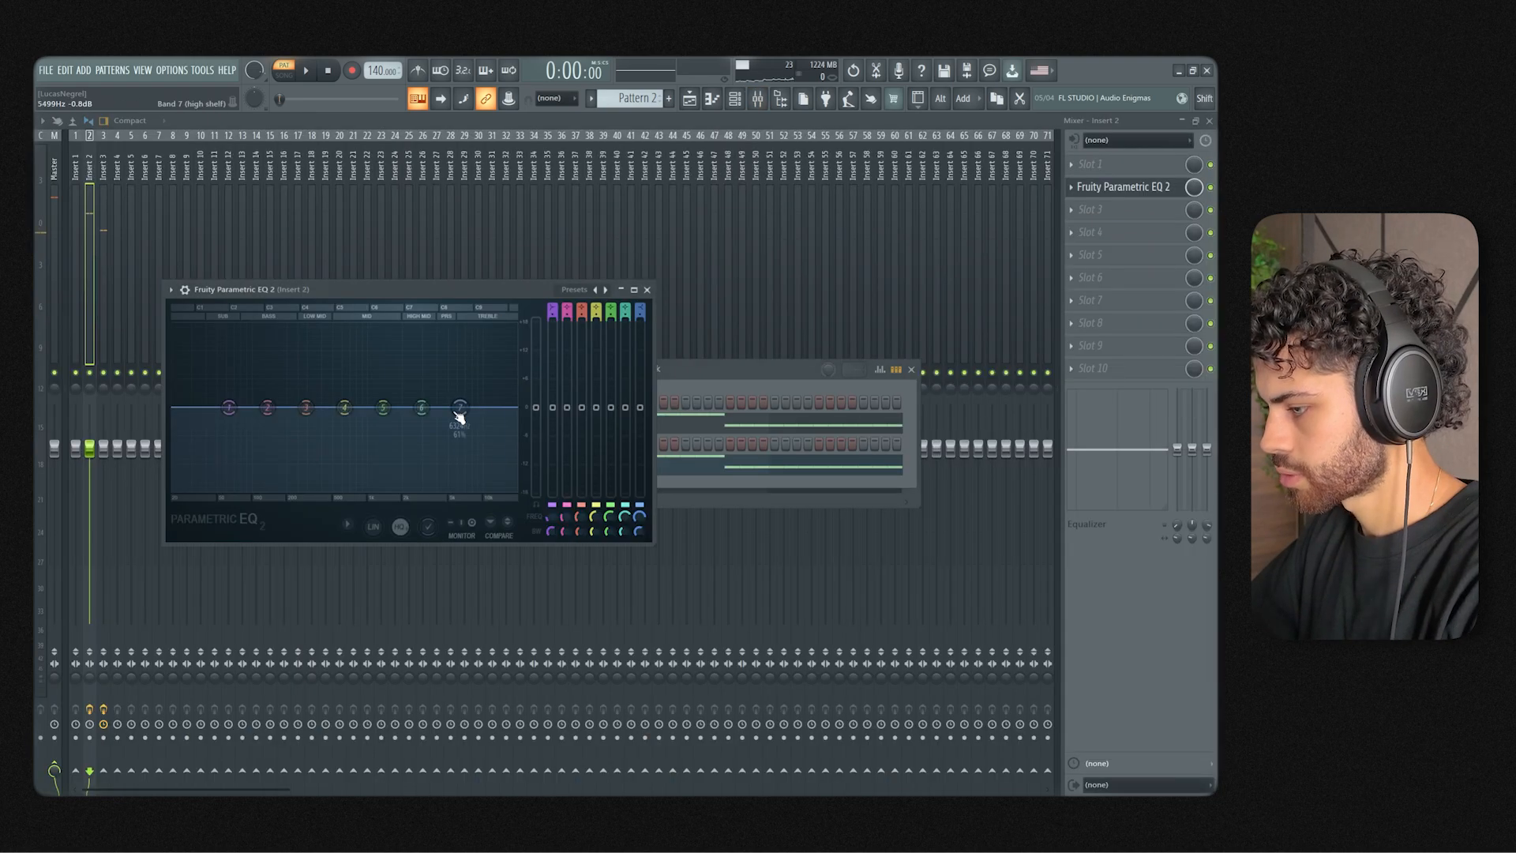
{"action": "left_click", "coordinate": [528, 477]}
{"action": "right_click", "coordinate": [461, 409]}
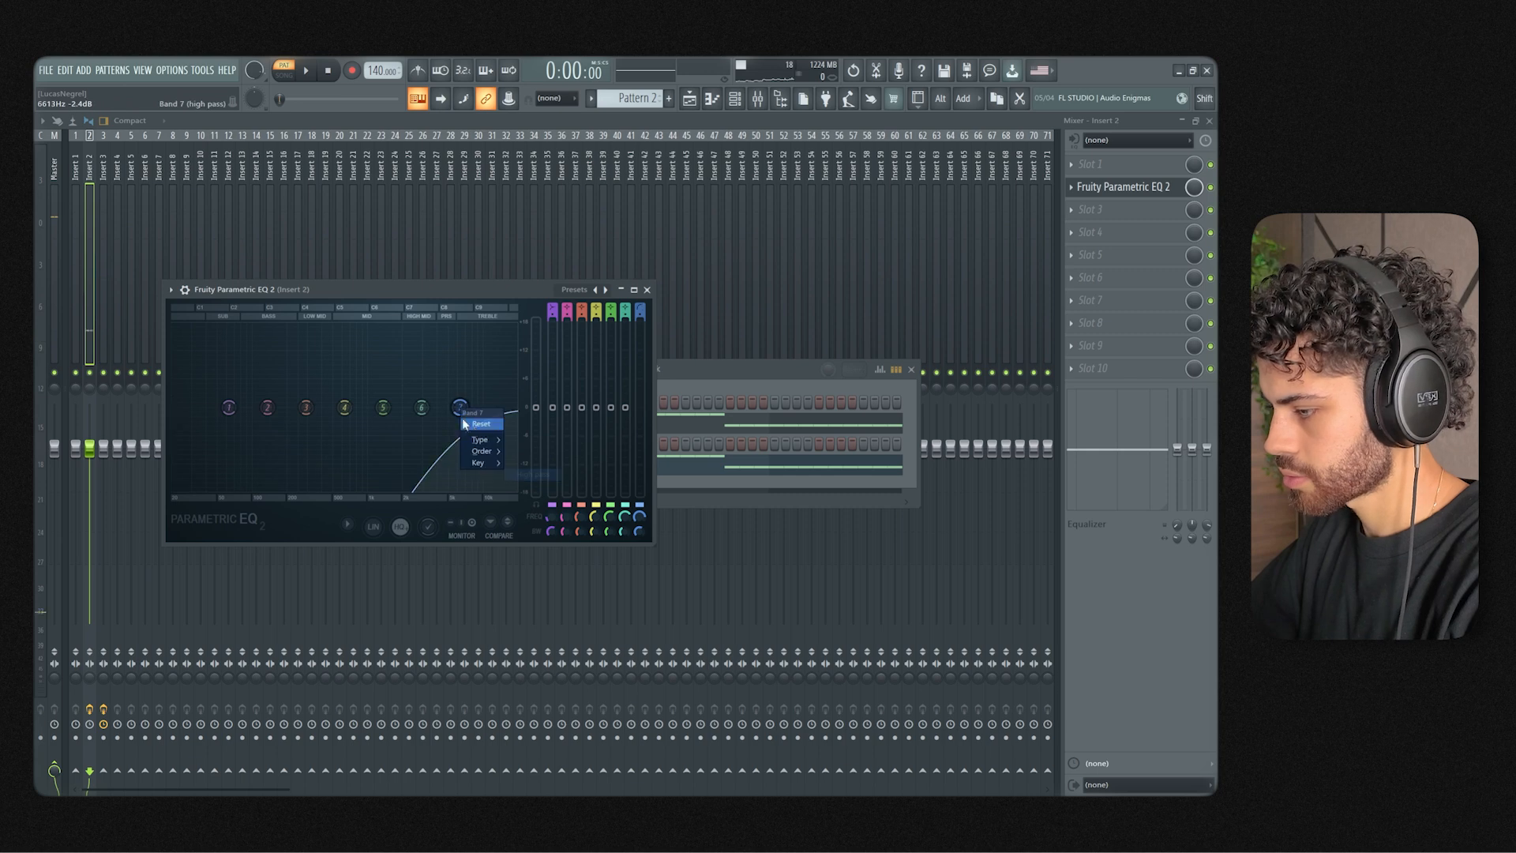
{"action": "mouse_move", "coordinate": [491, 440]}
{"action": "left_click", "coordinate": [534, 452]}
Step: While the pattern plays, lower the band 7 low-pass cutoff to just below band 2
{"action": "key", "text": "space"}
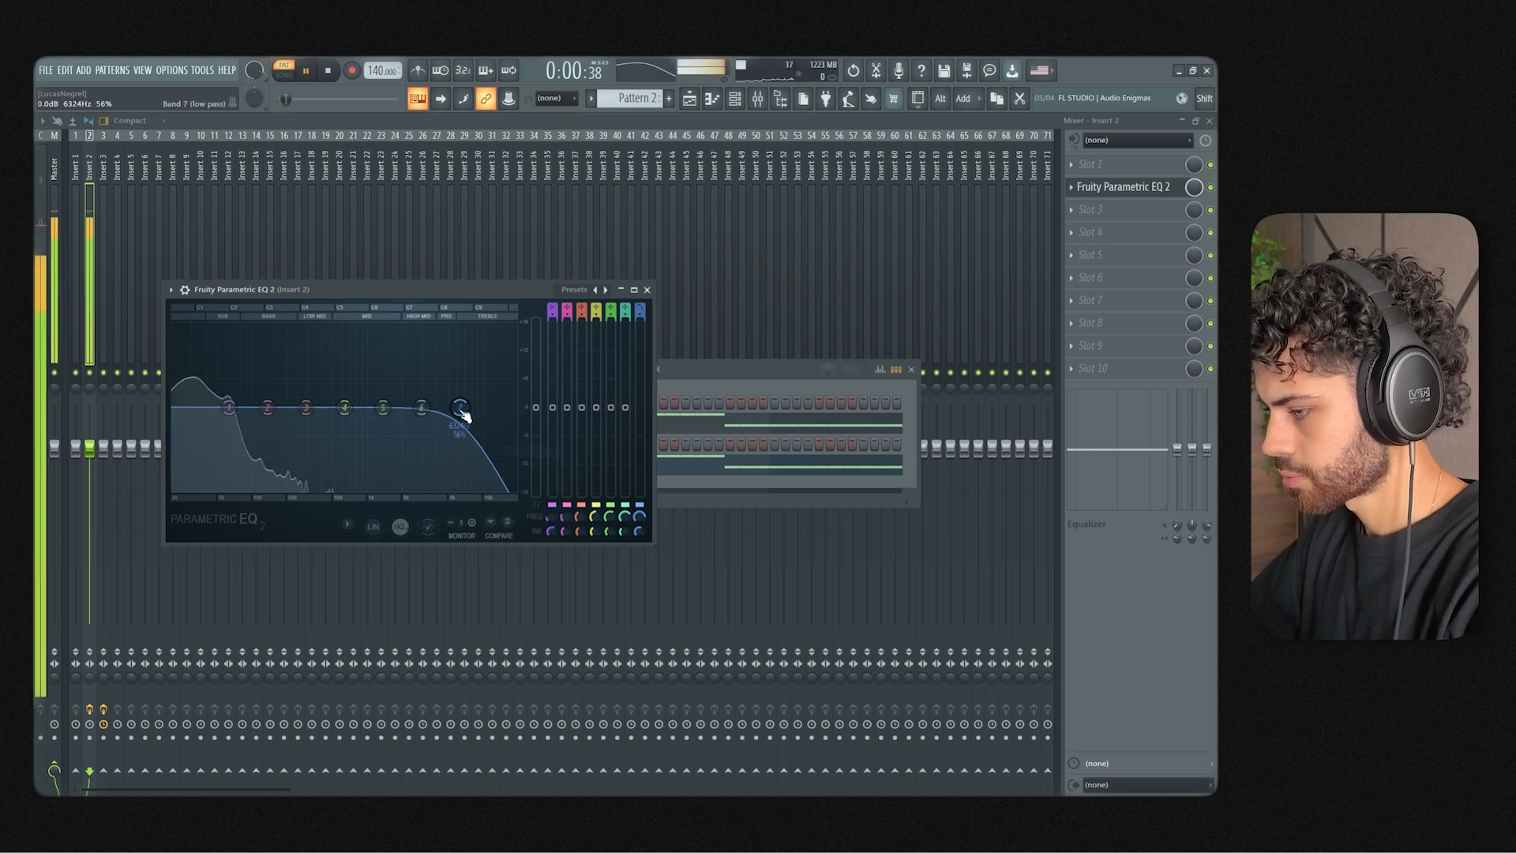
{"action": "left_click_drag", "start_coordinate": [461, 408], "coordinate": [257, 407]}
{"action": "key", "text": "space"}
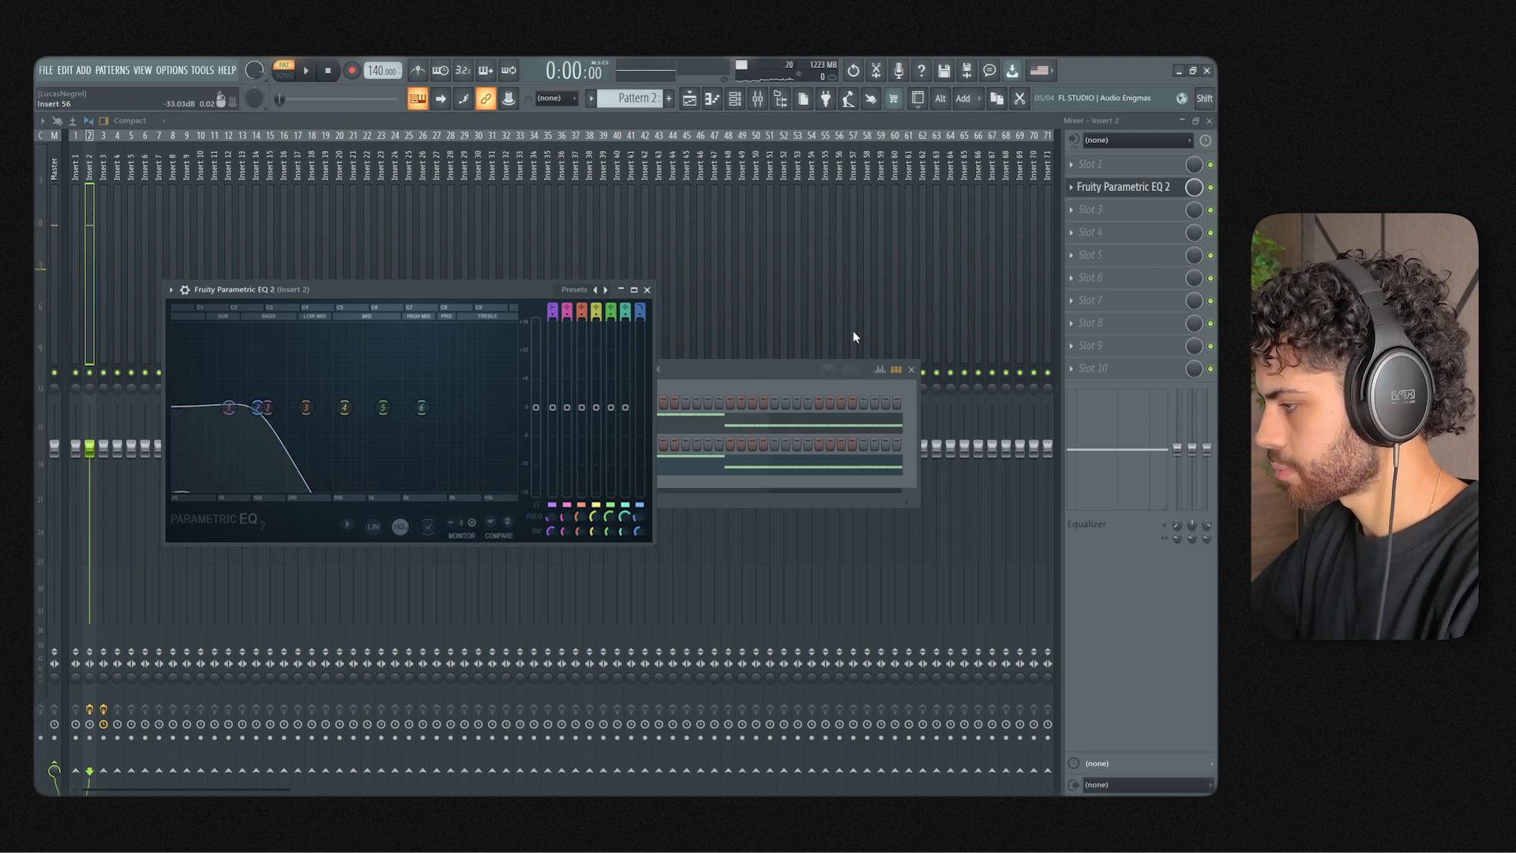
Step: Add Kickstart 2 to slot 4 of Insert 2
{"action": "left_click", "coordinate": [1090, 232]}
{"action": "mouse_move", "coordinate": [976, 312]}
{"action": "left_click", "coordinate": [811, 335]}
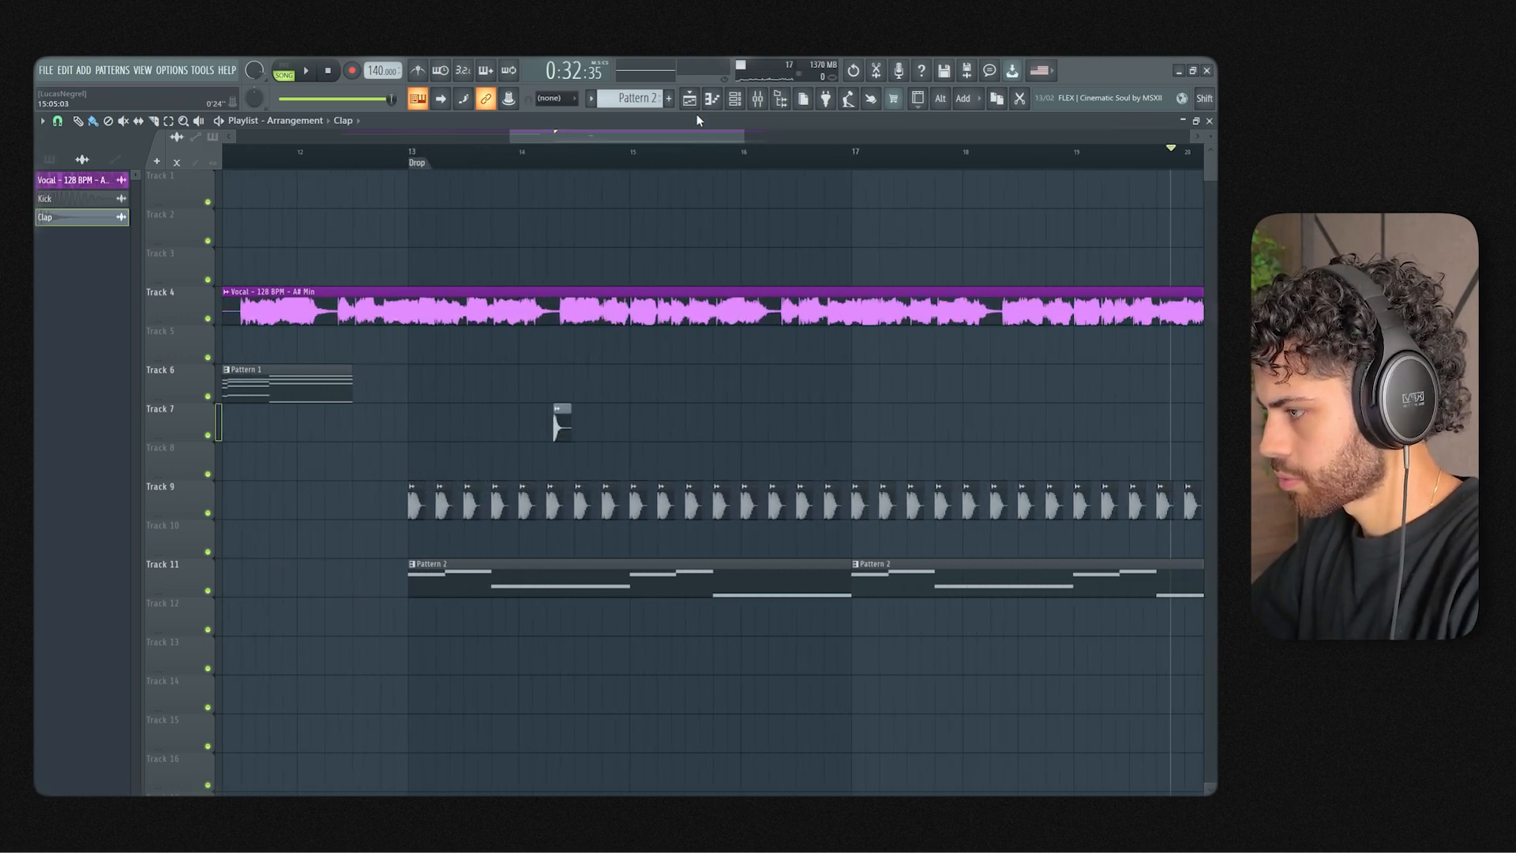
Step: Place the Track 7 Clap in the third beat of bar 13 and layer a second Clap slightly after it on Track 6
{"action": "left_click", "coordinate": [735, 99]}
{"action": "scroll", "coordinate": [542, 371], "scroll_direction": "down", "scroll_amount": 1}
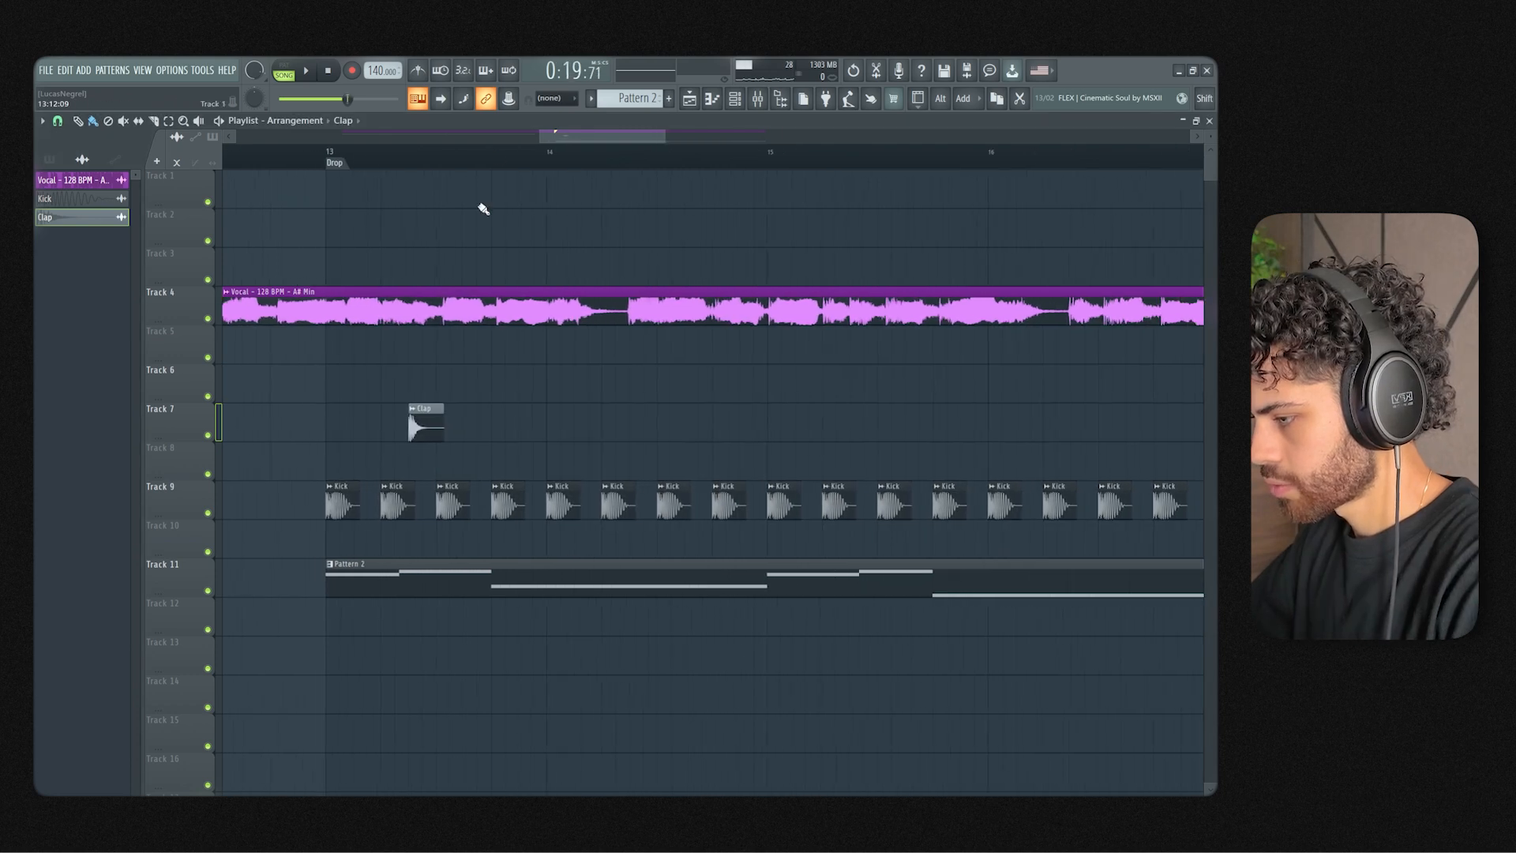
{"action": "left_click_drag", "start_coordinate": [424, 439], "coordinate": [719, 438]}
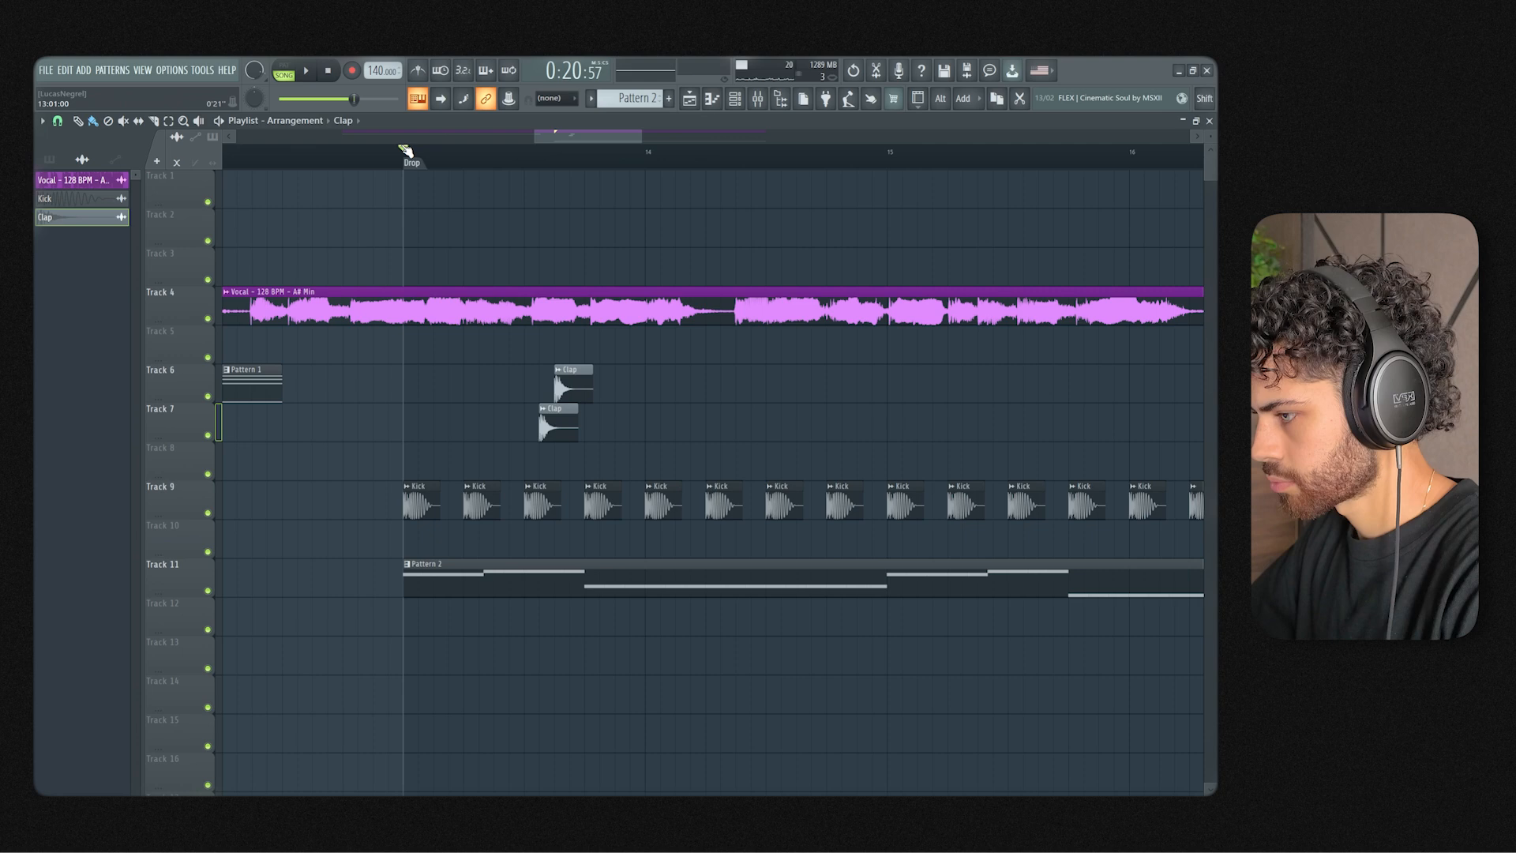
Step: Solo the two Clap tracks, Track 6 and Track 7, and play them from the drop at bar 13
{"action": "key", "text": "space"}
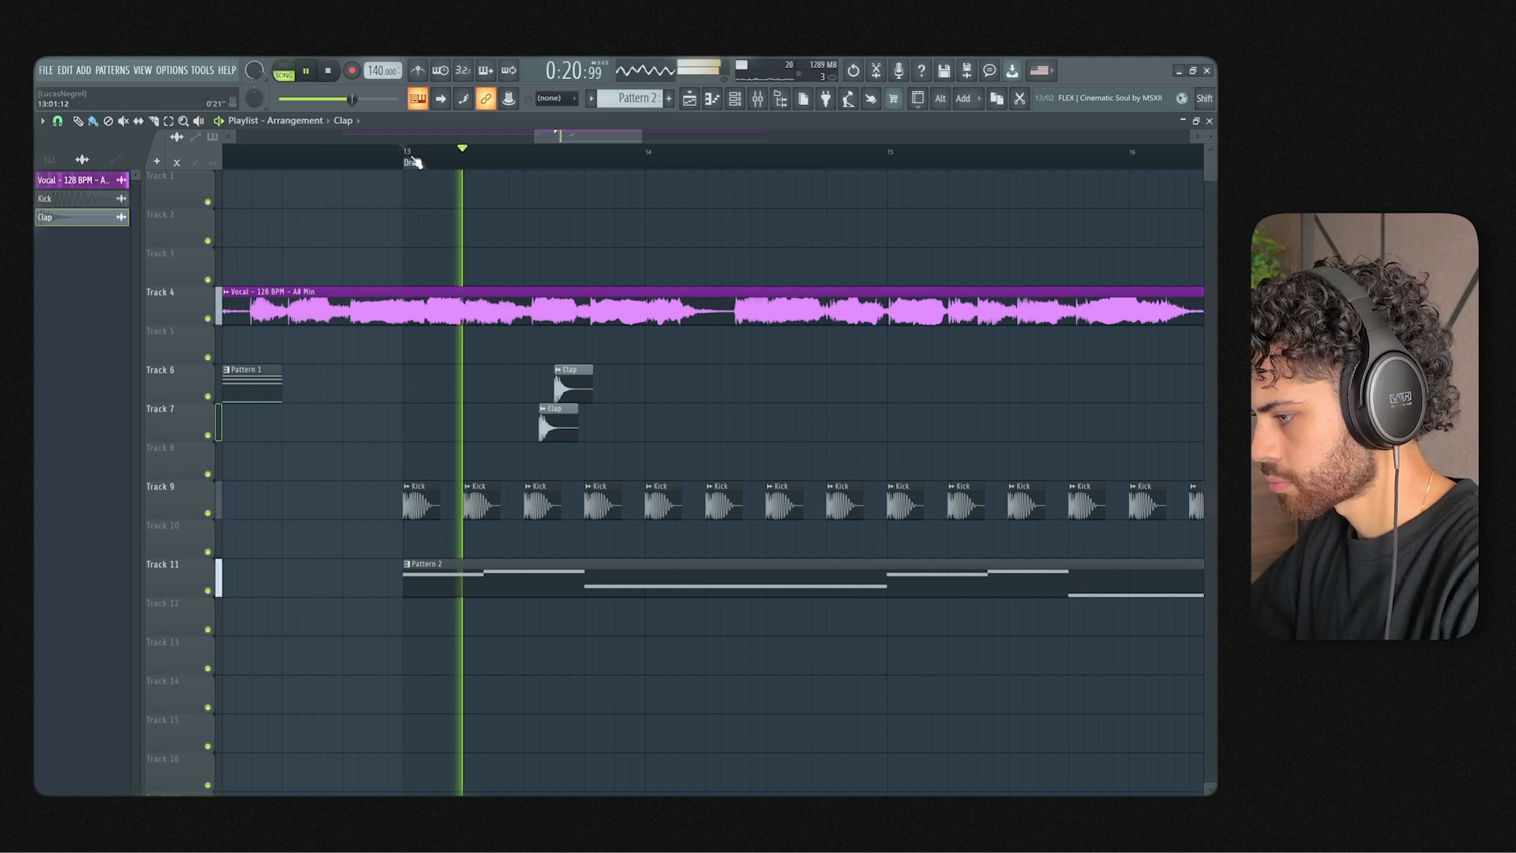
{"action": "key", "text": "space"}
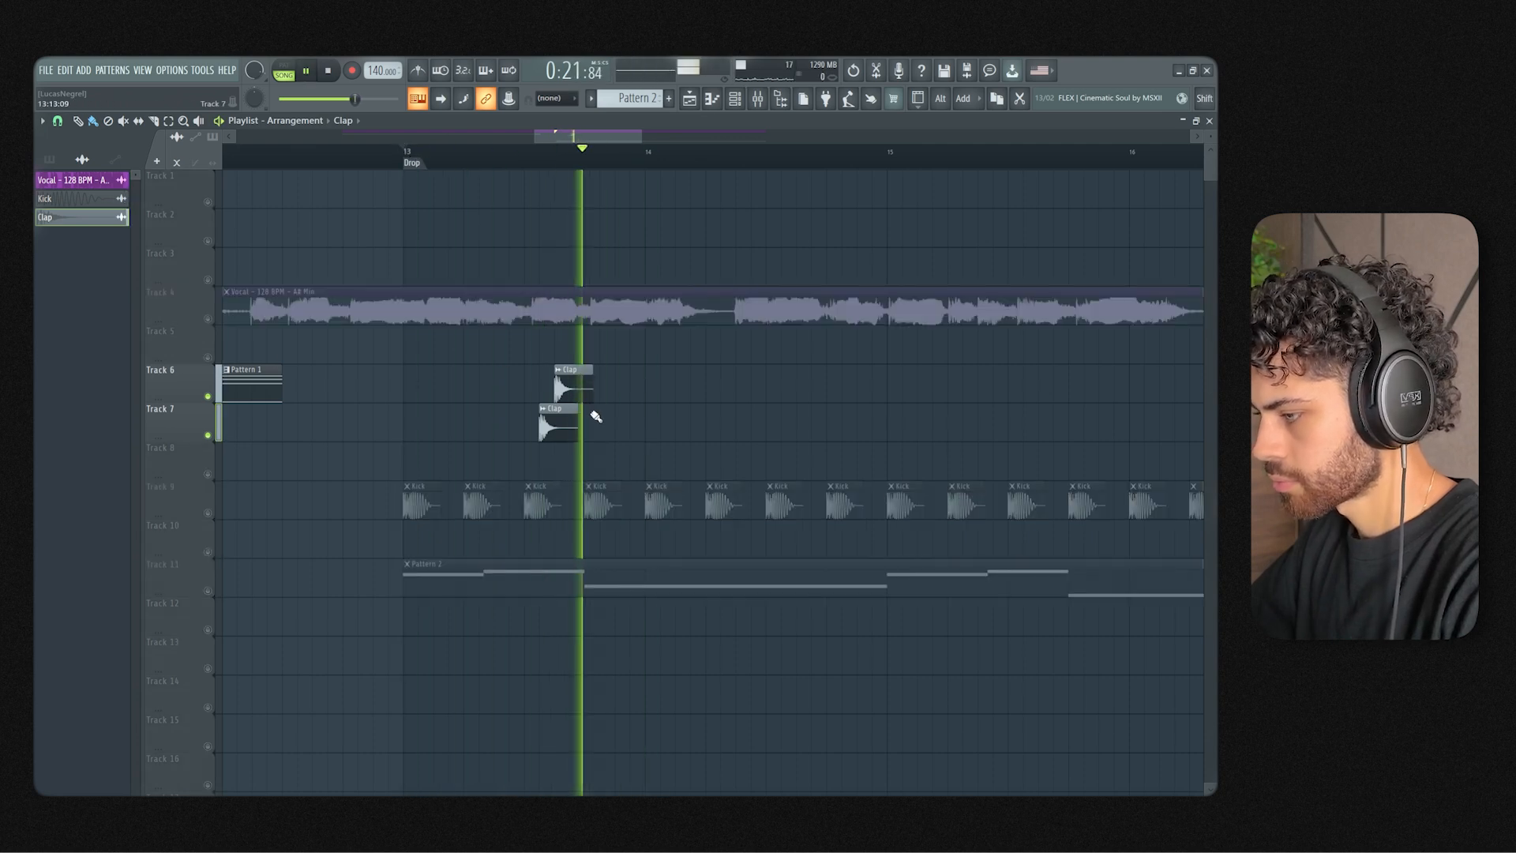
{"action": "key", "text": "space"}
Step: Route the Clap channel to mixer Insert 5 and add Fruity Delay 3 to slot 2
{"action": "double_click", "coordinate": [579, 383]}
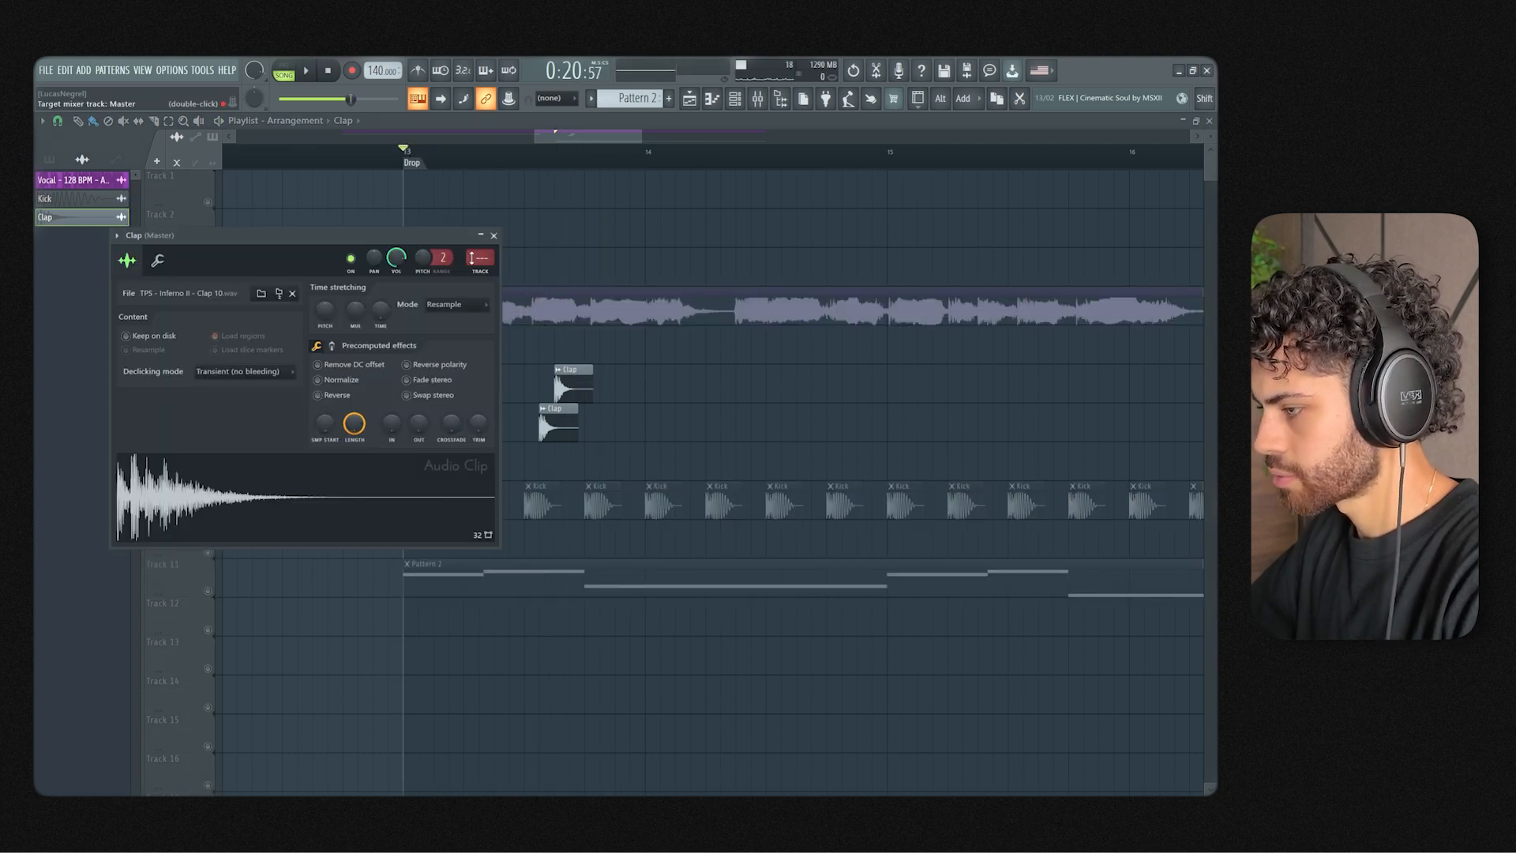
{"action": "left_click", "coordinate": [759, 104]}
{"action": "left_click", "coordinate": [1093, 187]}
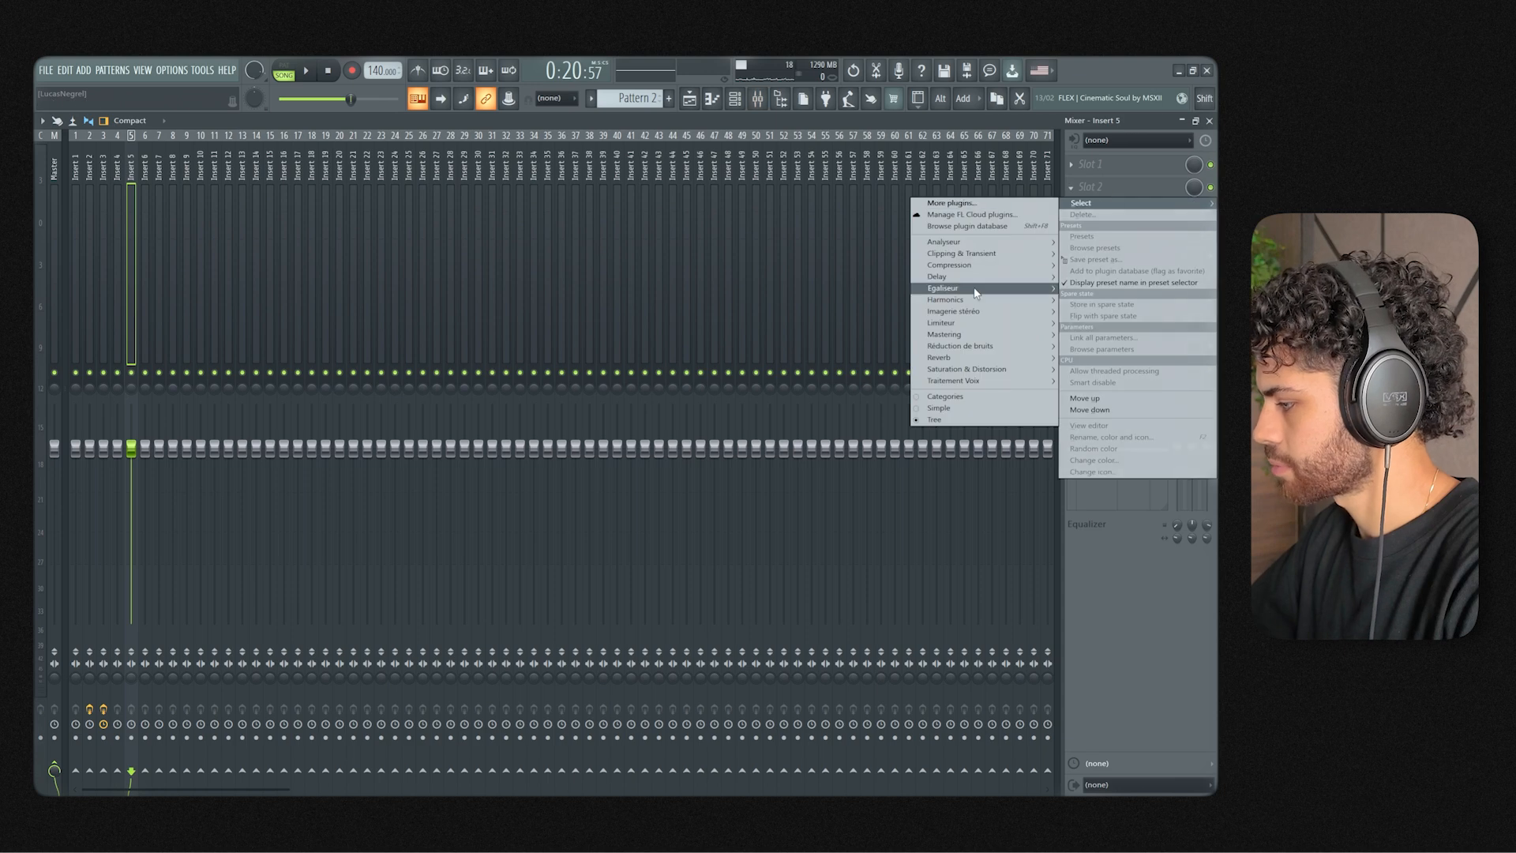
{"action": "mouse_move", "coordinate": [997, 320]}
{"action": "mouse_move", "coordinate": [1007, 282]}
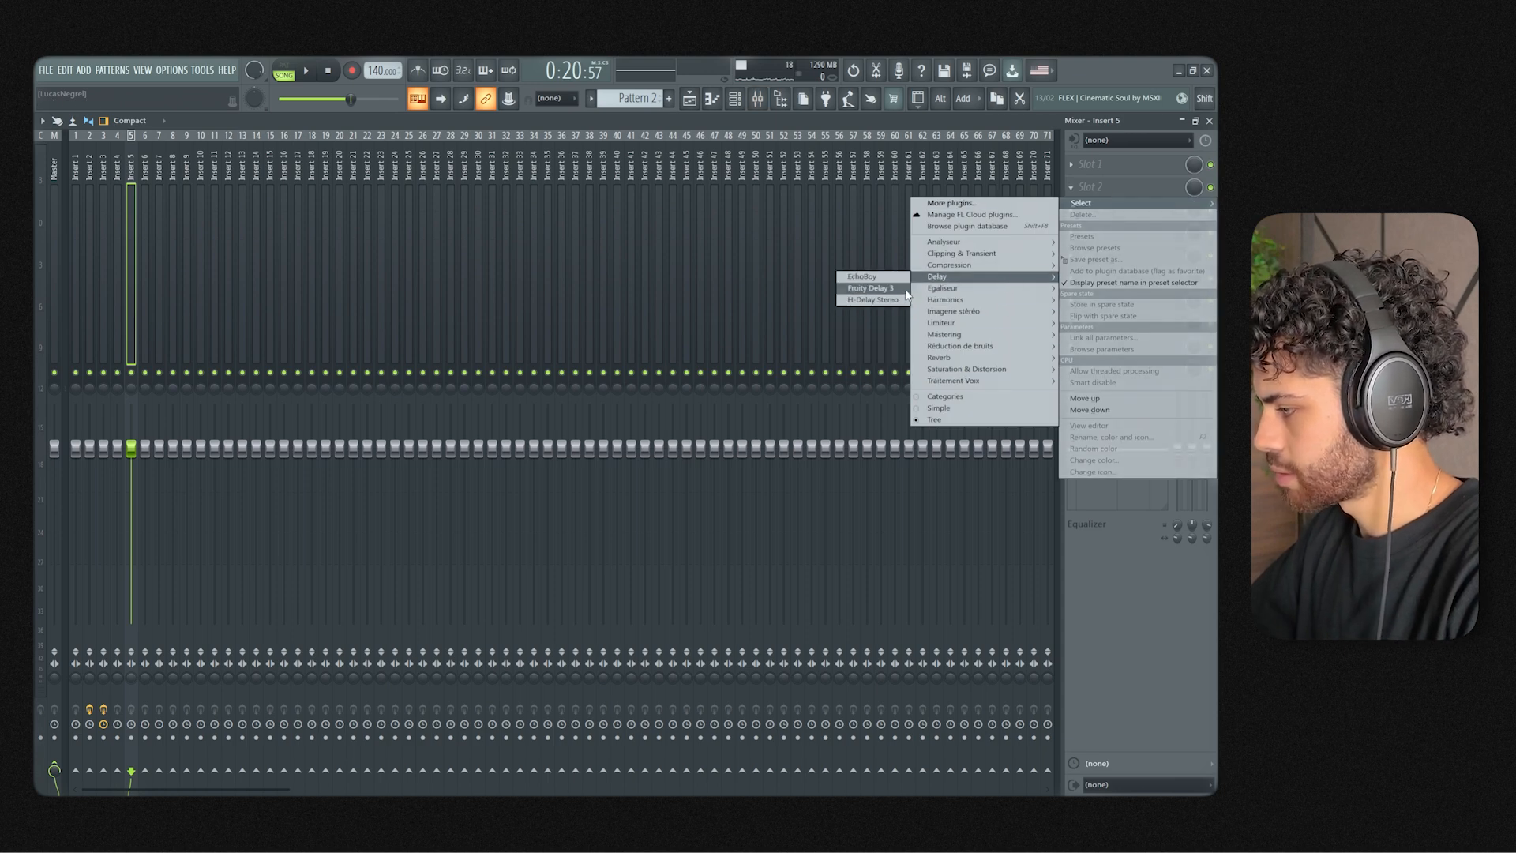
{"action": "left_click", "coordinate": [869, 289]}
Step: Load the Ping pong preset in Fruity Delay 3 and lower its output wet level while playing the claps
{"action": "left_click", "coordinate": [589, 253]}
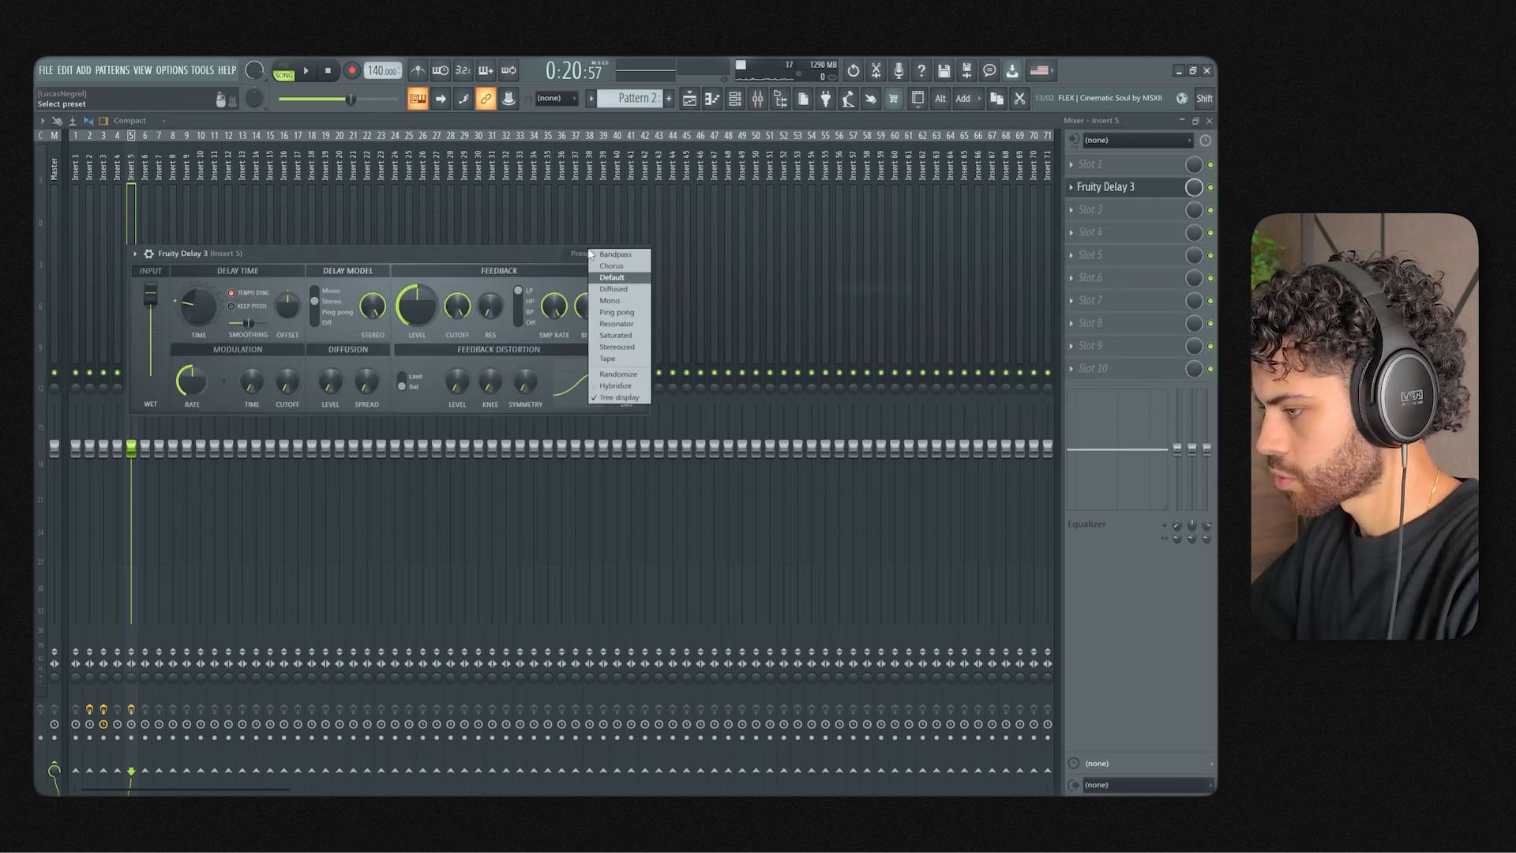
{"action": "left_click", "coordinate": [617, 313]}
{"action": "left_click_drag", "start_coordinate": [626, 298], "coordinate": [626, 322]}
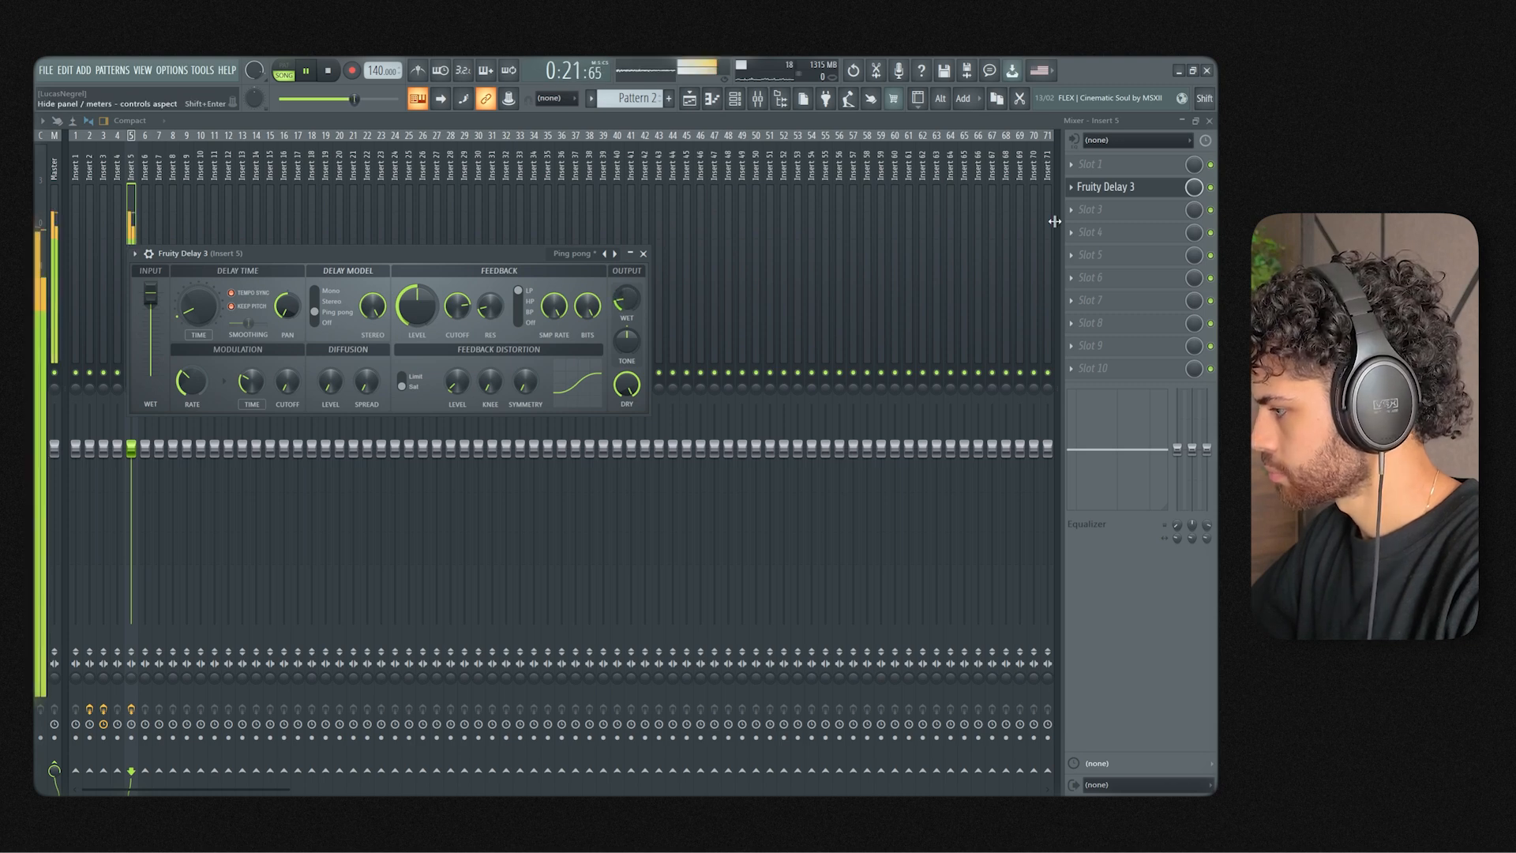
{"action": "key", "text": "space"}
Step: Add the ValhallaRoom reverb to slot 3 of Insert 5 and turn down its mix while the claps play
{"action": "left_click", "coordinate": [1089, 209]}
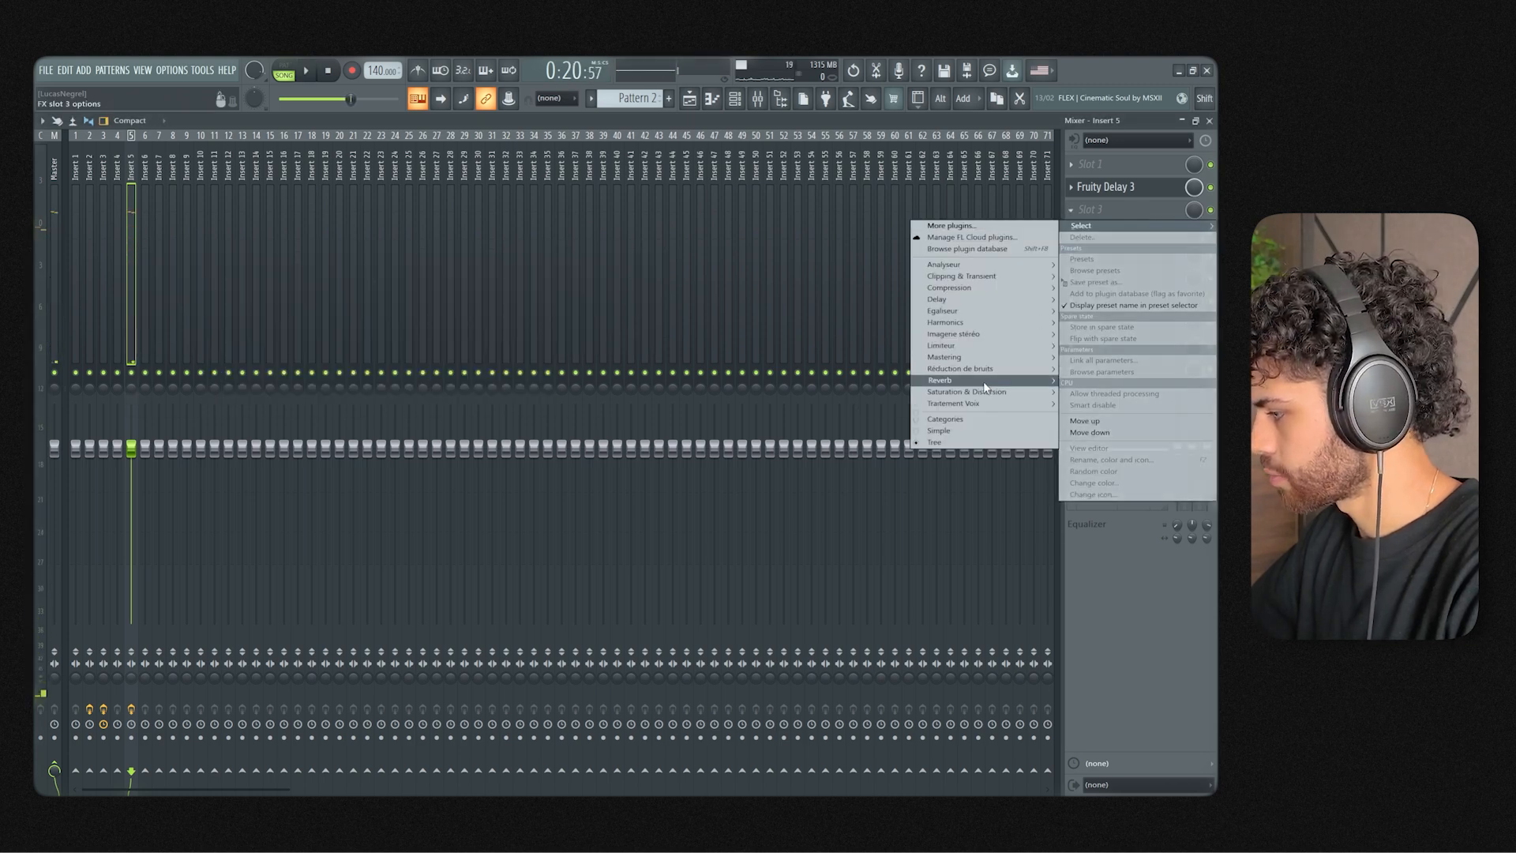
{"action": "mouse_move", "coordinate": [997, 374]}
{"action": "mouse_move", "coordinate": [884, 393]}
{"action": "left_click", "coordinate": [837, 426]}
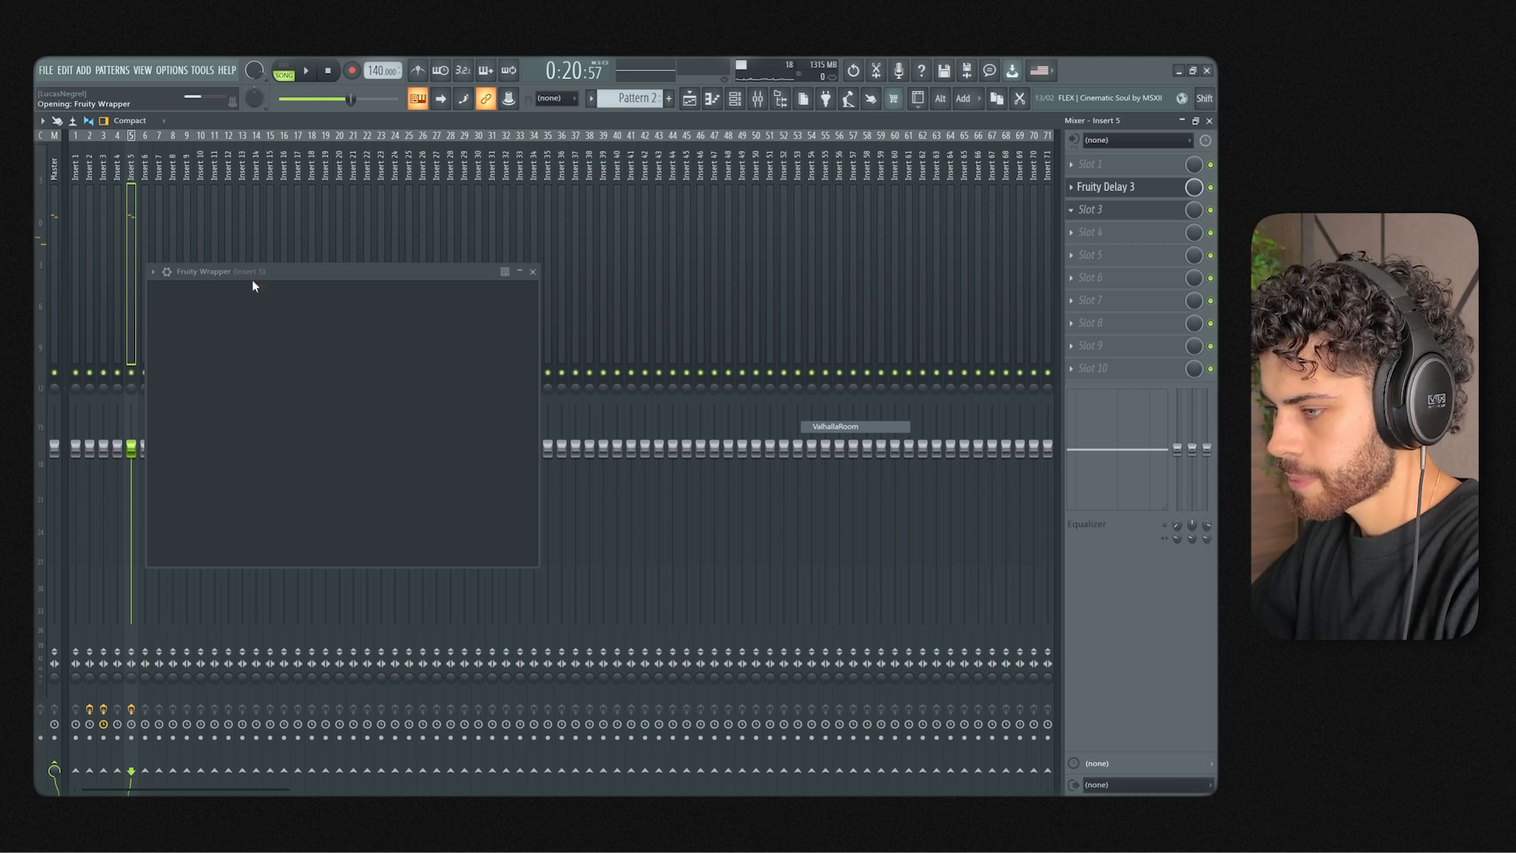
{"action": "key", "text": "space"}
{"action": "left_click_drag", "start_coordinate": [206, 362], "coordinate": [204, 450]}
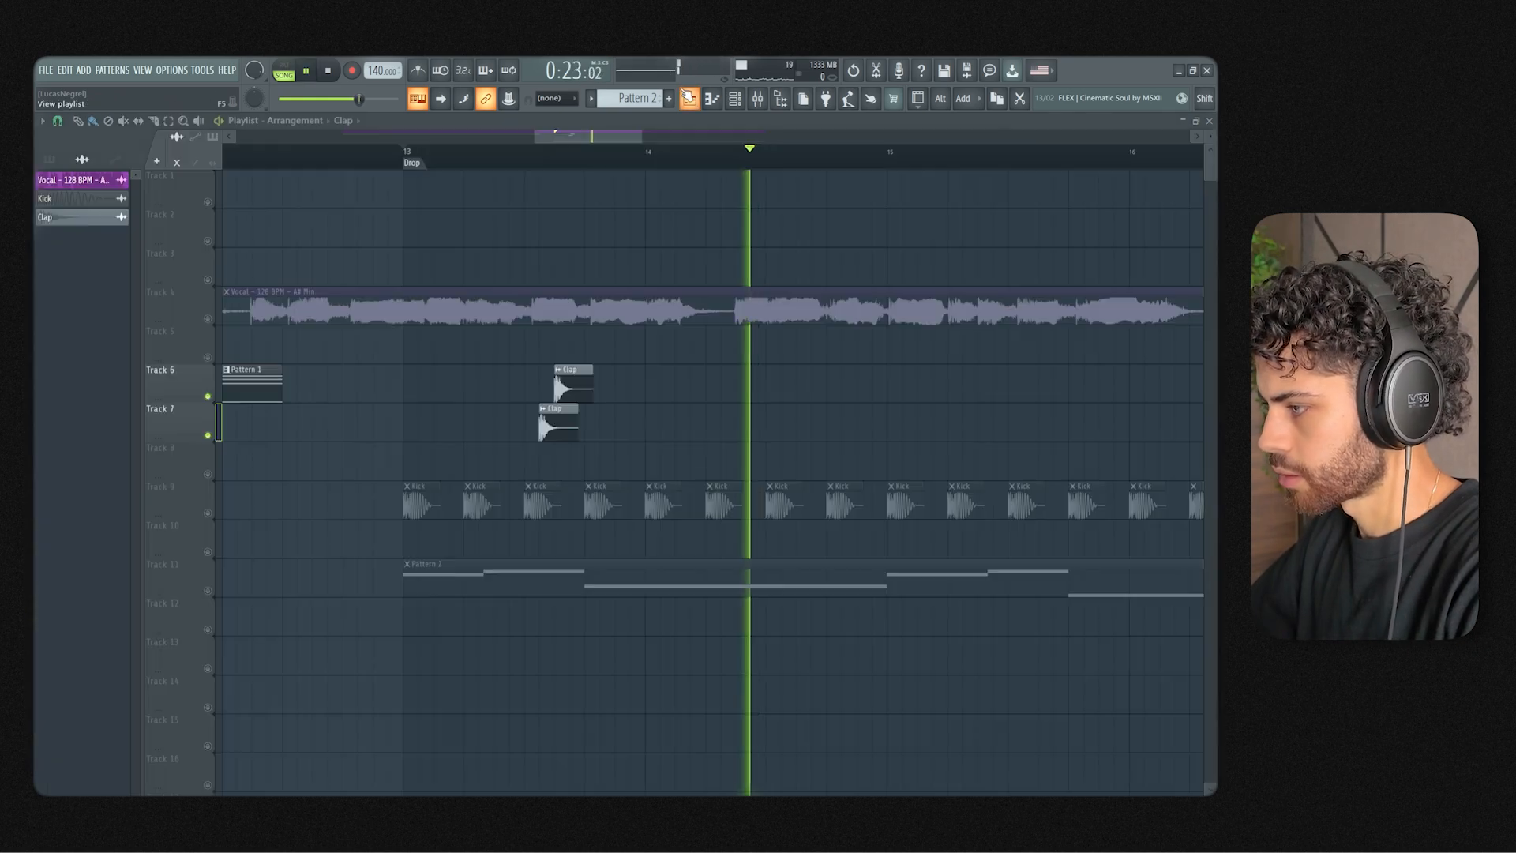
{"action": "key", "text": "space"}
Step: Set the output wet of Fruity Delay 3 on Insert 5 to 14.6% and play the claps again
{"action": "key", "text": "F9"}
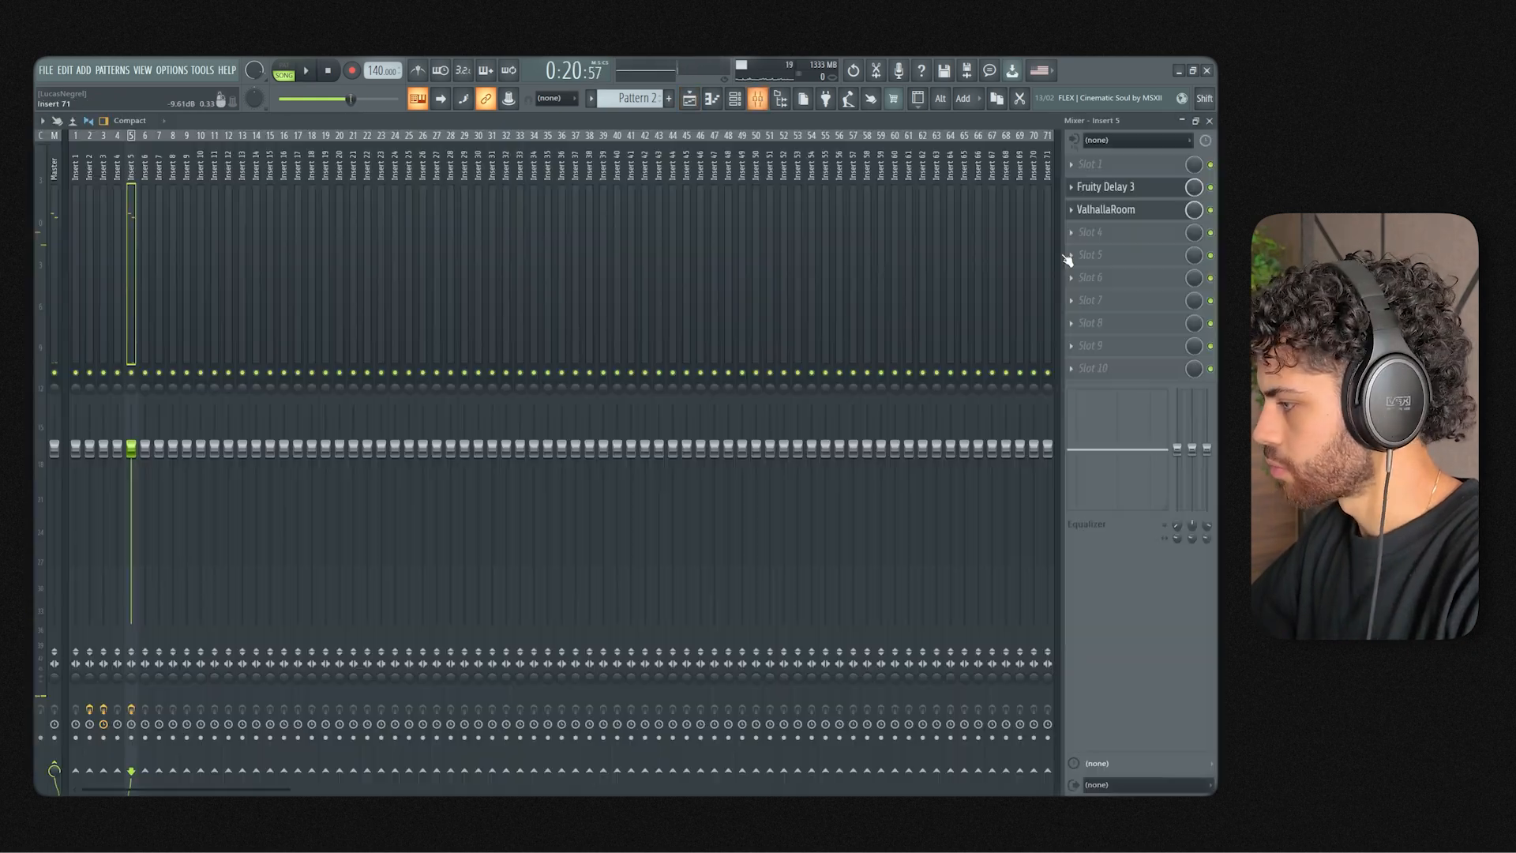
{"action": "left_click", "coordinate": [1087, 190]}
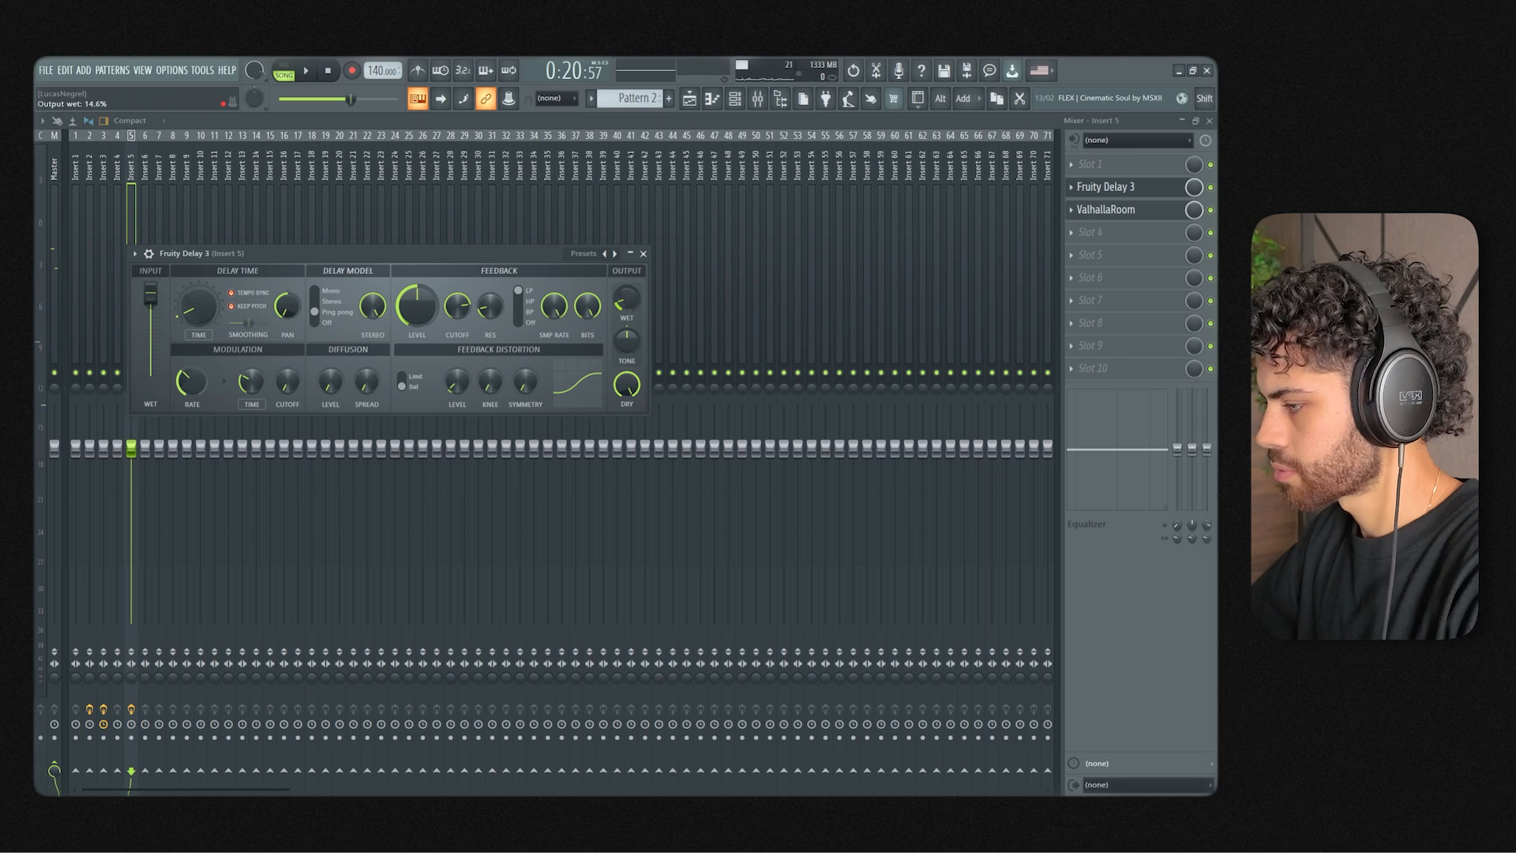
{"action": "key", "text": "F5"}
{"action": "key", "text": "space"}
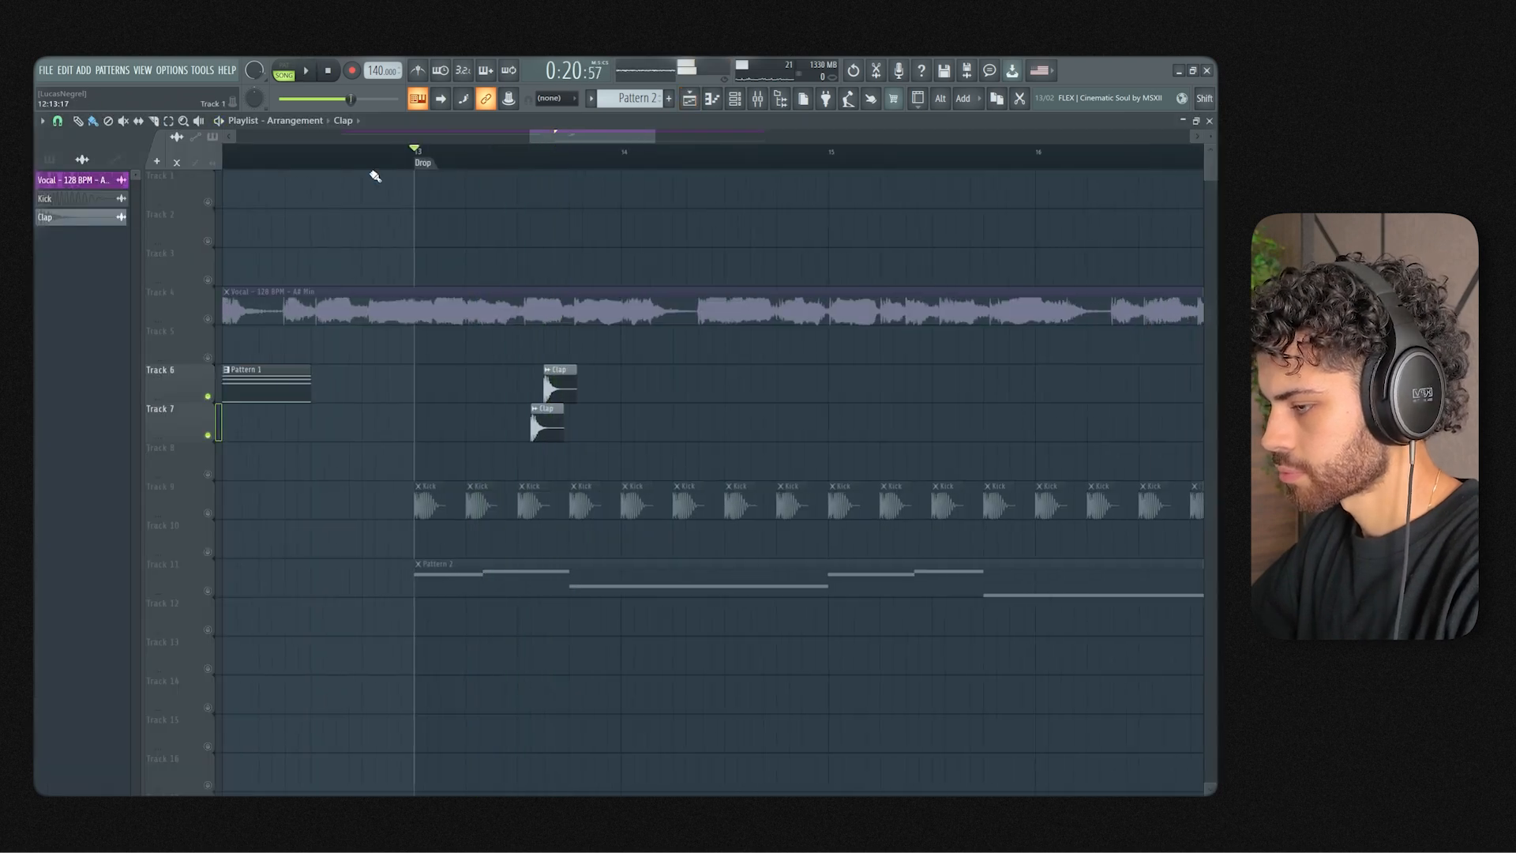
Step: Unmute the kicks on Track 9, reactivate all the other playlist tracks, and play the drop
{"action": "left_click", "coordinate": [208, 514]}
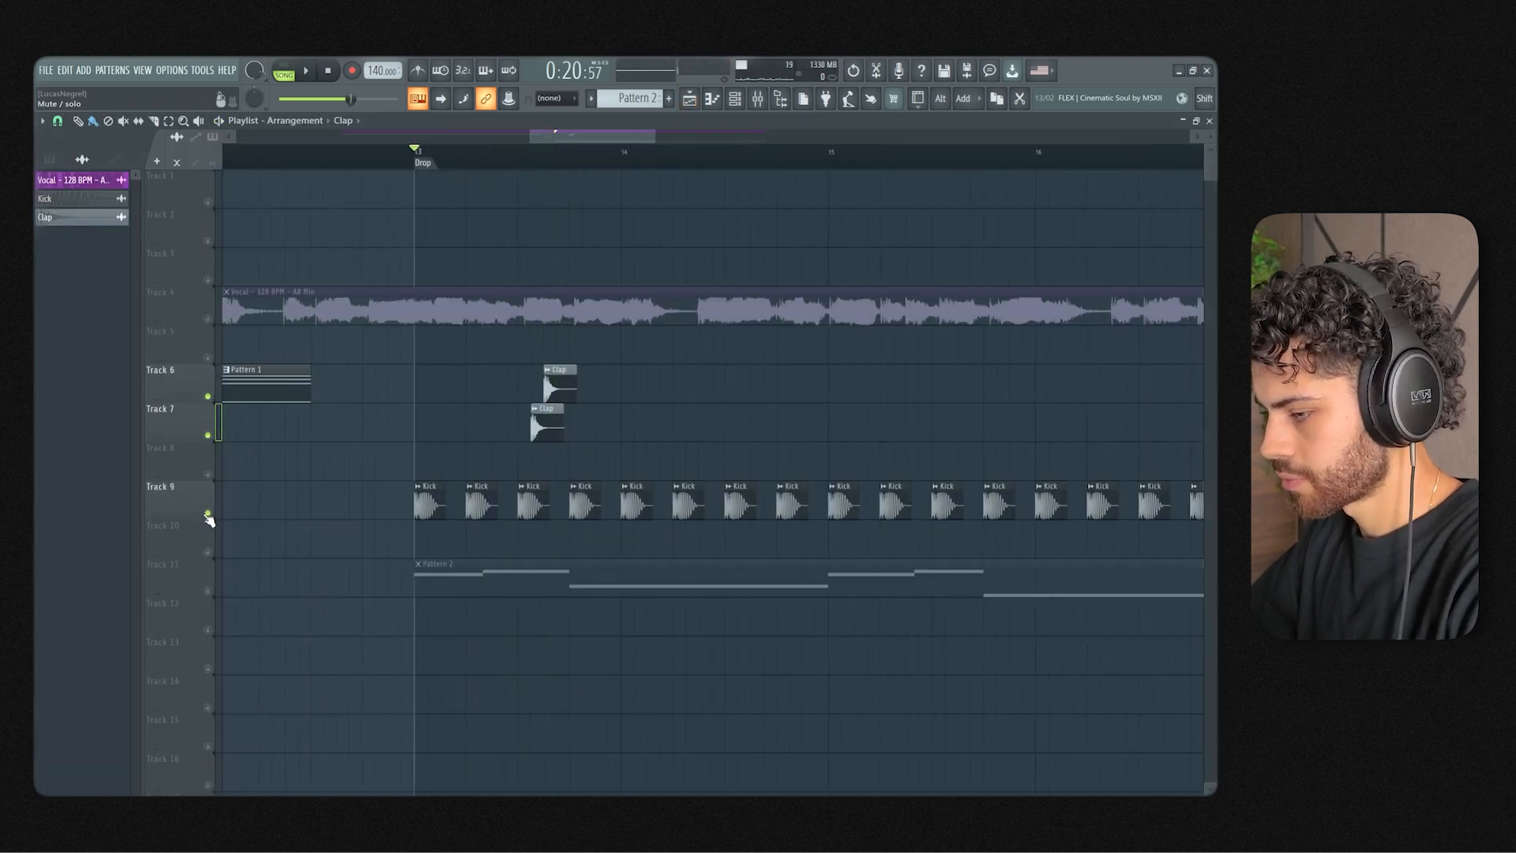
{"action": "right_click", "coordinate": [207, 583]}
{"action": "right_click", "coordinate": [207, 590]}
{"action": "right_click", "coordinate": [207, 591]}
{"action": "key", "text": "space"}
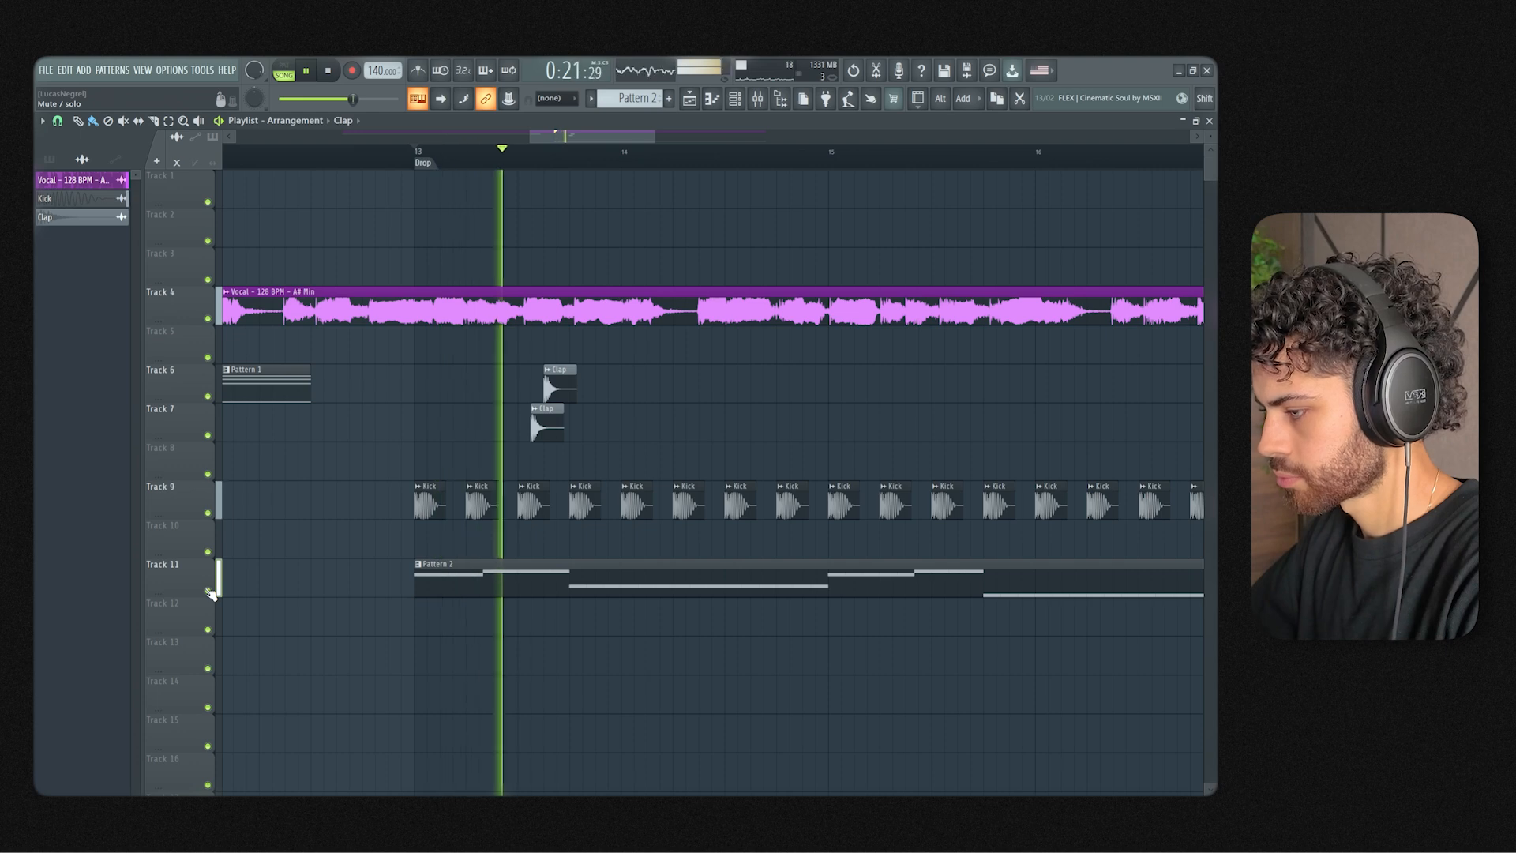
{"action": "key", "text": "space"}
Step: Check the Clap channel's volume setting and play the drop from bar 13 with all tracks active
{"action": "double_click", "coordinate": [545, 417]}
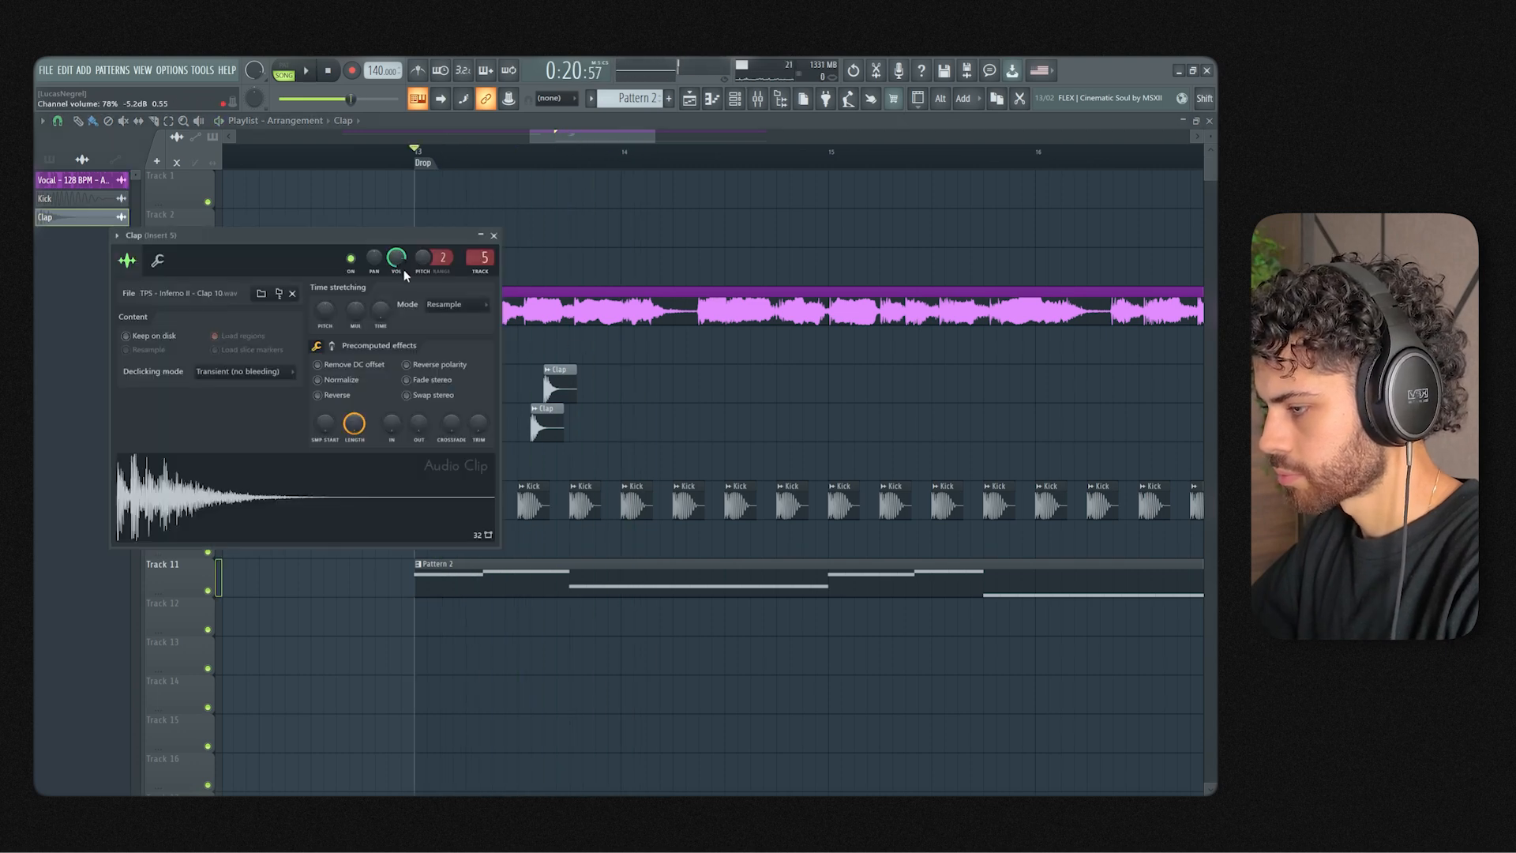
{"action": "key", "text": "Escape"}
{"action": "key", "text": "space"}
{"action": "scroll", "coordinate": [619, 135], "scroll_direction": "right", "scroll_amount": 2}
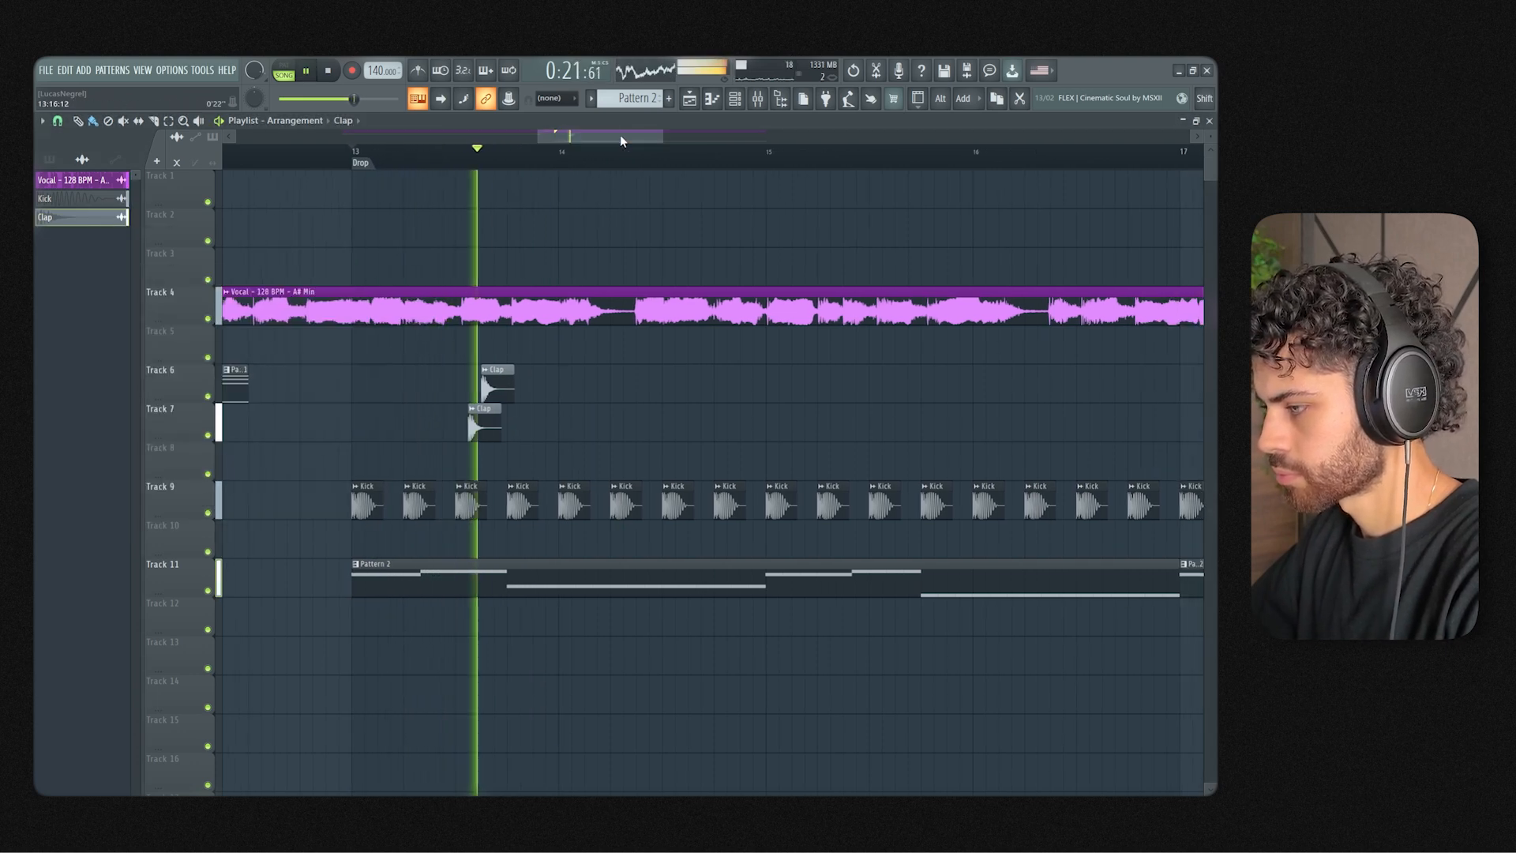
Step: Slice and trim Pattern 2 on Track 11 so a one-beat gap falls before bar 15 and before bar 17
{"action": "scroll", "coordinate": [619, 156], "scroll_direction": "down", "scroll_amount": 1}
{"action": "scroll", "coordinate": [633, 141], "scroll_direction": "right", "scroll_amount": 2}
{"action": "key", "text": "space"}
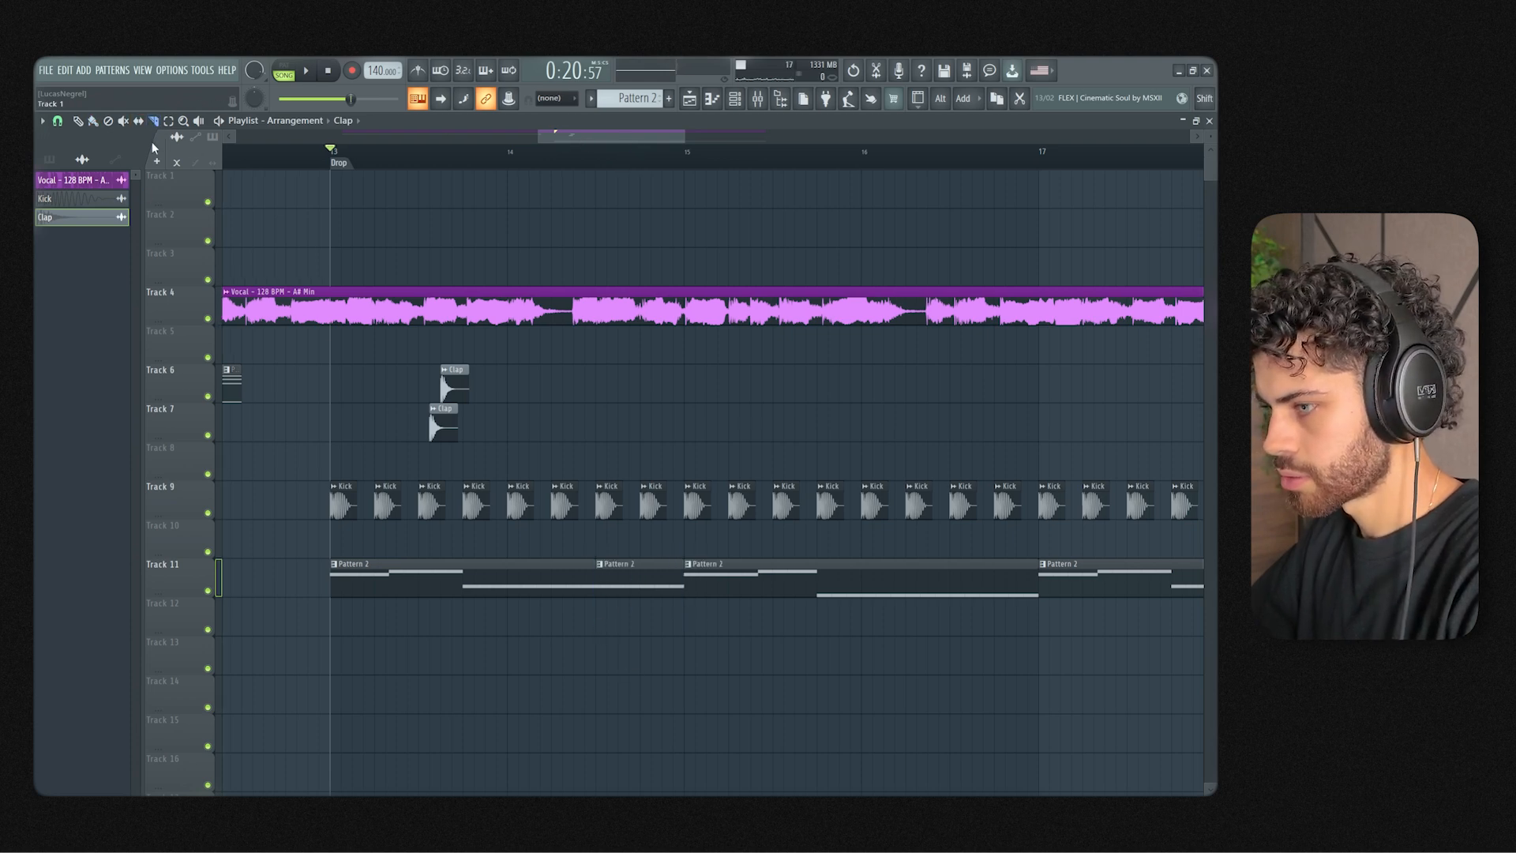
{"action": "key", "text": "space"}
{"action": "right_click", "coordinate": [636, 575]}
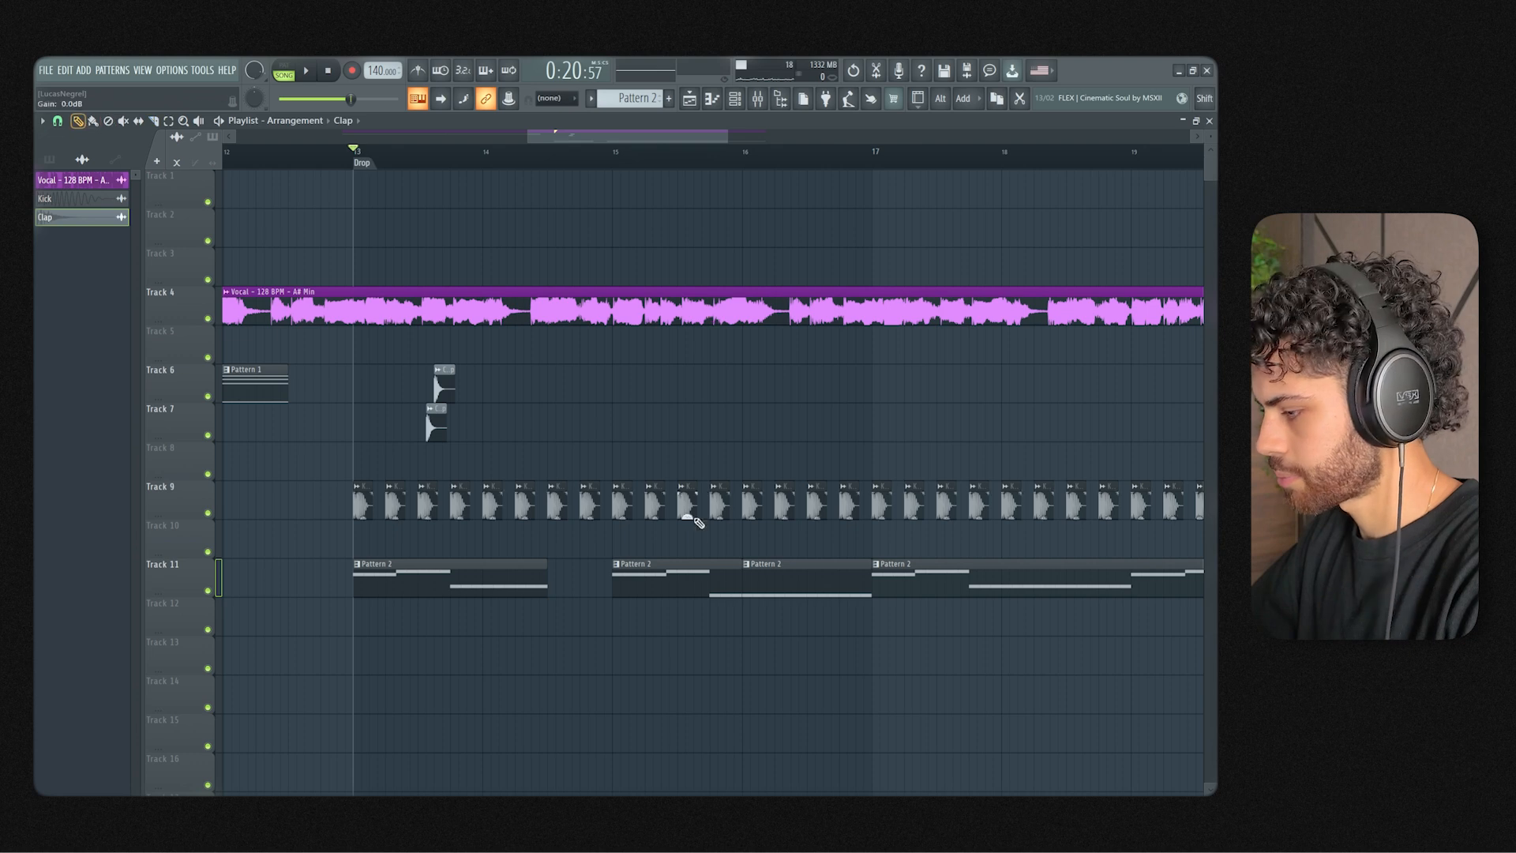
{"action": "right_click", "coordinate": [792, 566]}
{"action": "left_click_drag", "start_coordinate": [546, 563], "coordinate": [580, 561]}
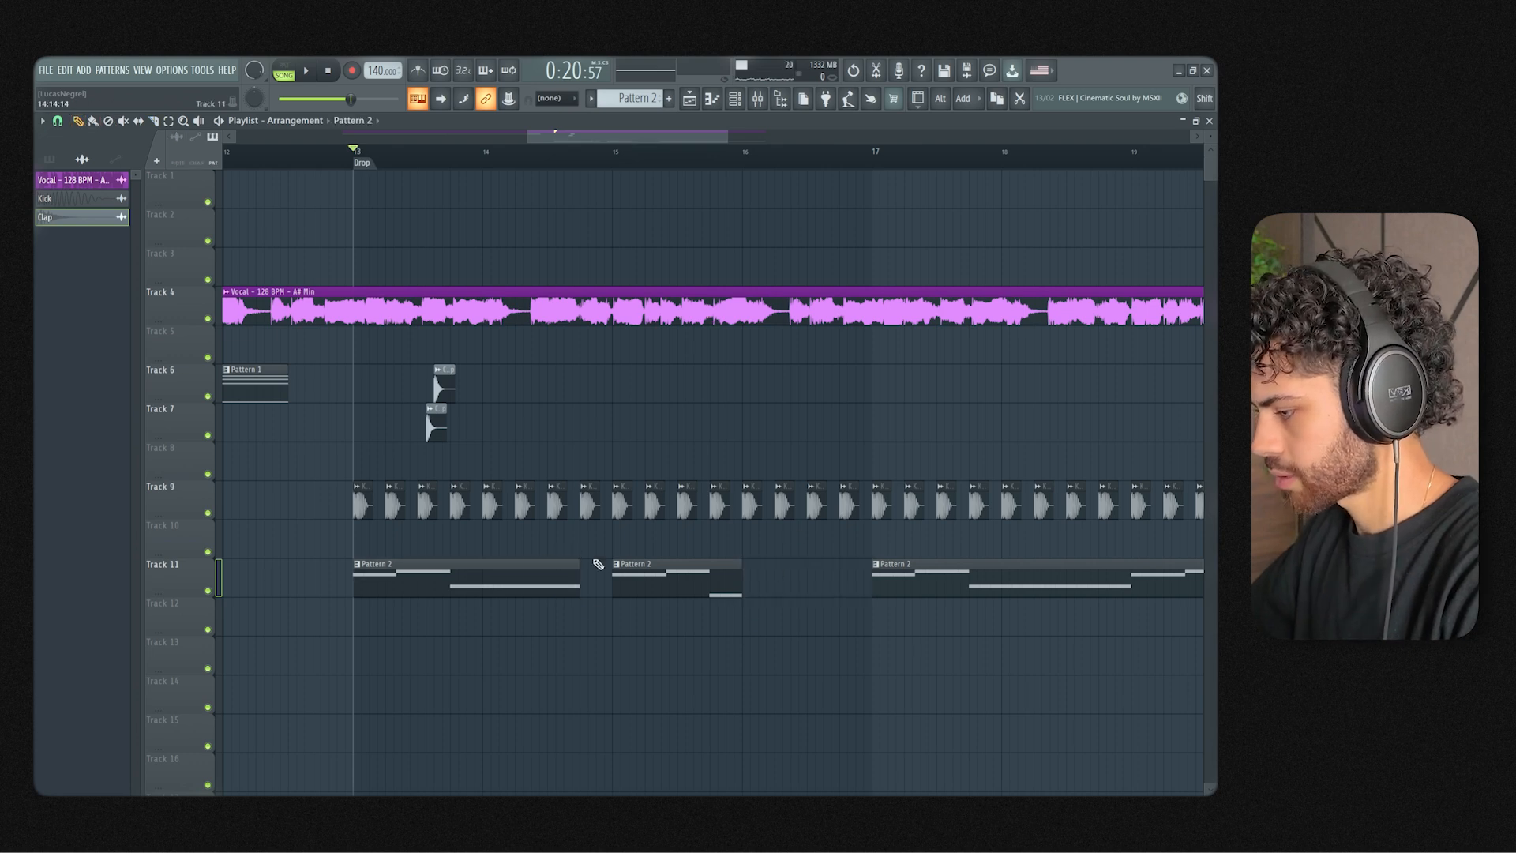
{"action": "left_click_drag", "start_coordinate": [750, 569], "coordinate": [839, 569]}
{"action": "key", "text": "space"}
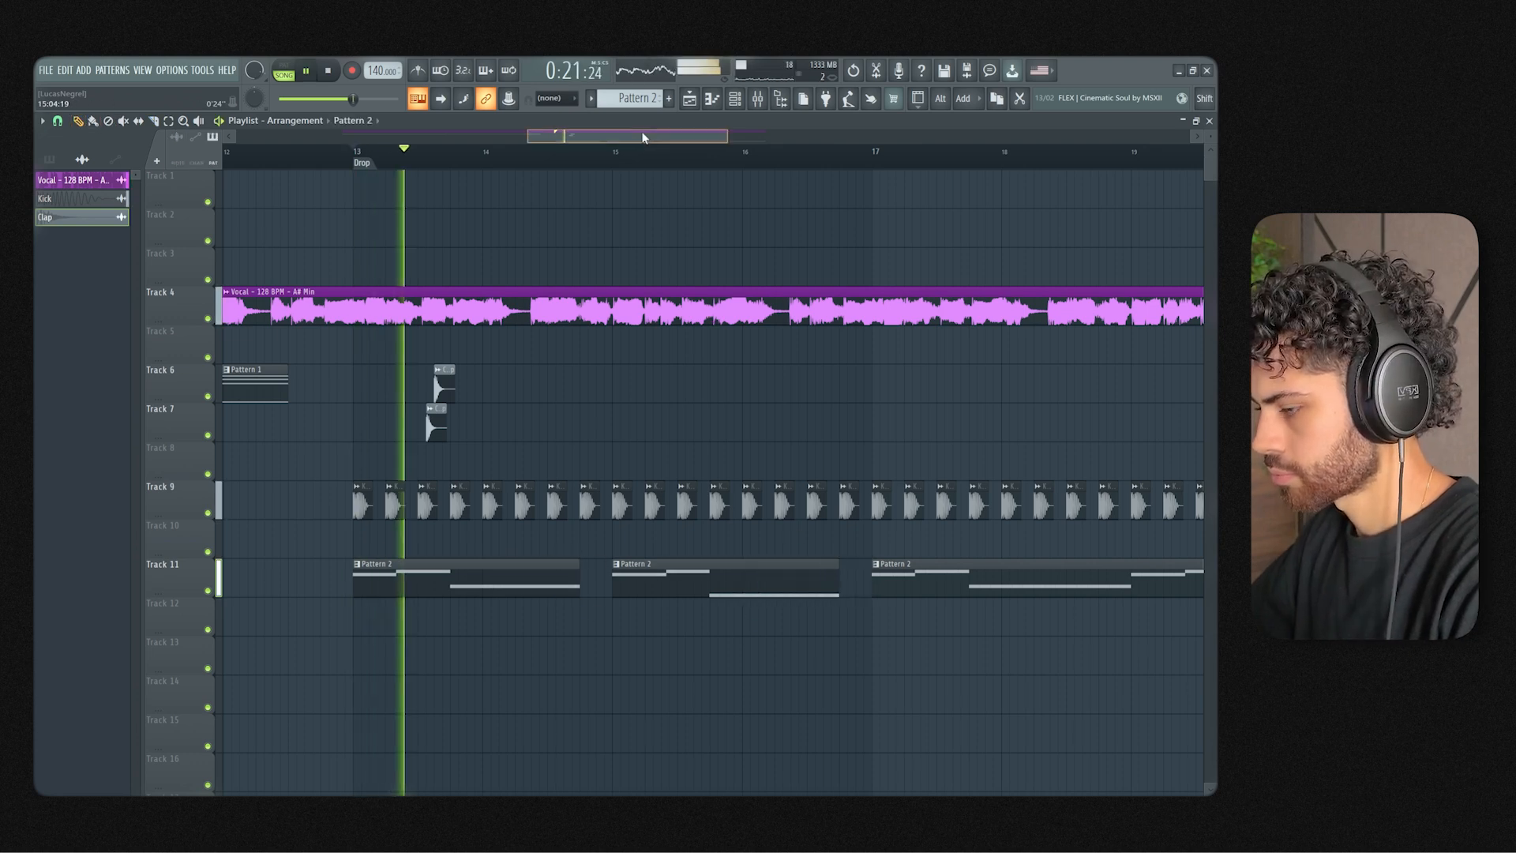
Step: Replace the Pattern 2 clip starting at bar 17 with copies of the two trimmed clips, and play the transition
{"action": "left_click_drag", "start_coordinate": [642, 137], "coordinate": [652, 139]}
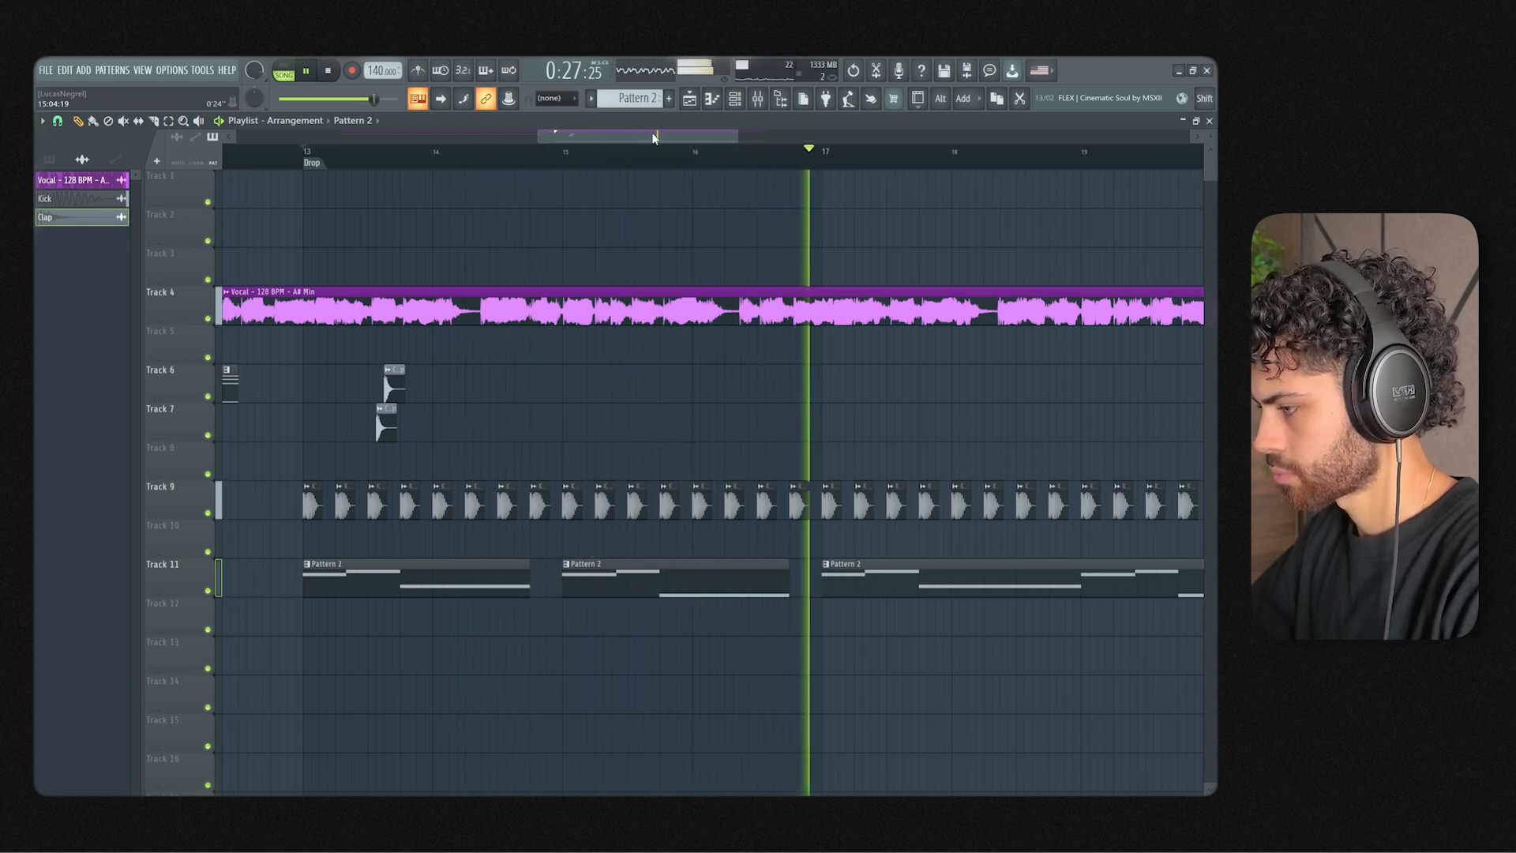
{"action": "left_click_drag", "start_coordinate": [647, 137], "coordinate": [702, 152]}
{"action": "left_click_drag", "start_coordinate": [261, 553], "coordinate": [632, 632]}
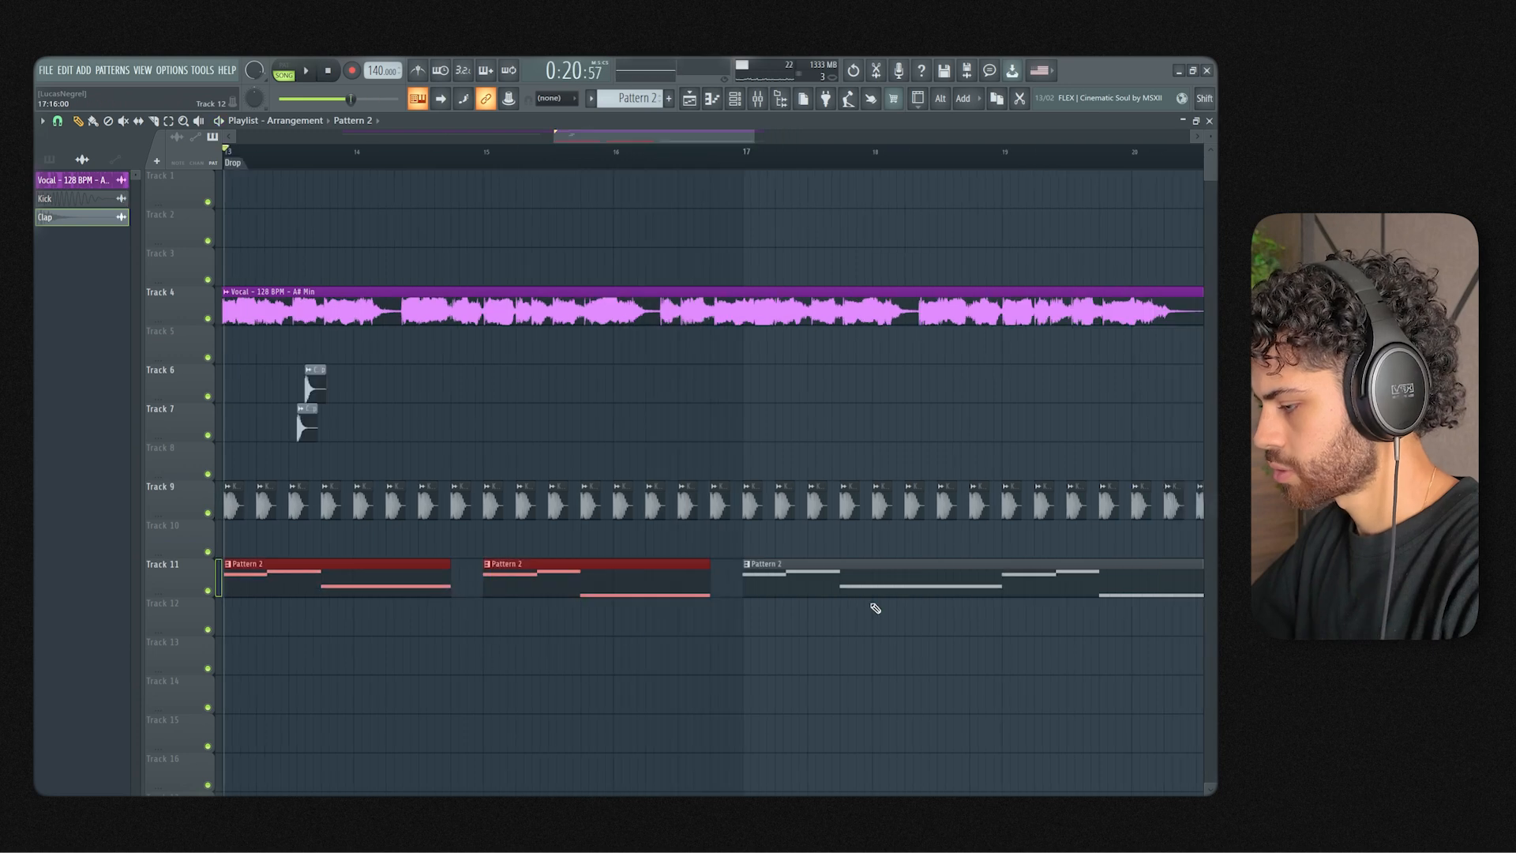
{"action": "key", "text": "ctrl+d"}
{"action": "right_click", "coordinate": [929, 586]}
{"action": "left_click", "coordinate": [745, 152]}
{"action": "key", "text": "ctrl+v"}
{"action": "scroll", "coordinate": [748, 159], "scroll_direction": "down", "scroll_amount": 4}
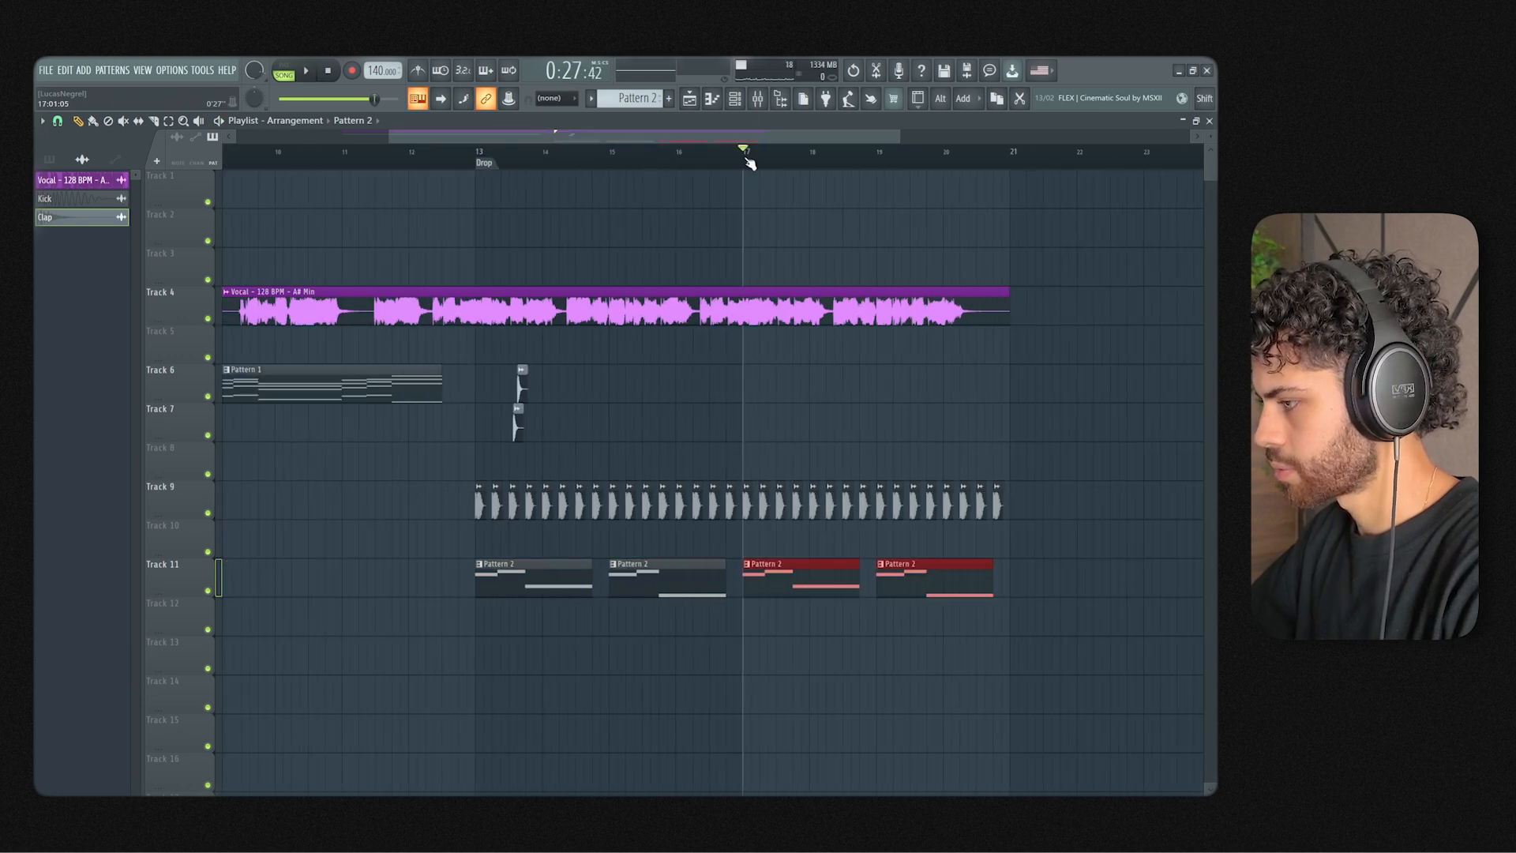
{"action": "left_click", "coordinate": [722, 150]}
{"action": "key", "text": "space"}
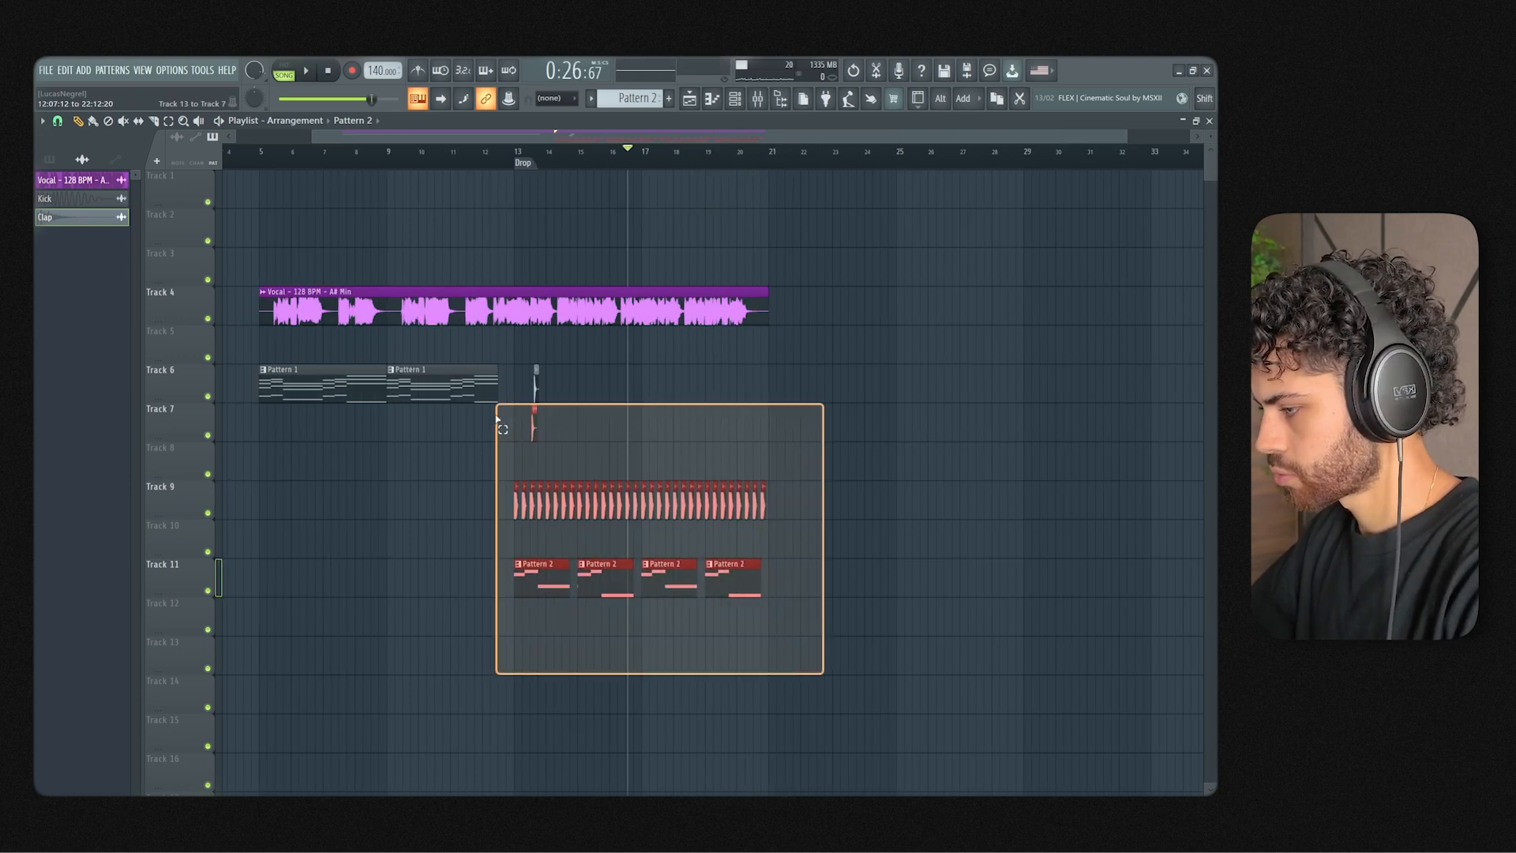
Step: Duplicate the claps, kicks and Pattern 2 clips of bars 13–20 so the copies start at bar 21
{"action": "left_click_drag", "start_coordinate": [822, 670], "coordinate": [825, 673]}
{"action": "scroll", "coordinate": [800, 162], "scroll_direction": "up", "scroll_amount": 4}
{"action": "left_click_drag", "start_coordinate": [759, 154], "coordinate": [706, 162]}
{"action": "key", "text": "ctrl+b"}
{"action": "scroll", "coordinate": [739, 159], "scroll_direction": "down", "scroll_amount": 3}
{"action": "left_click", "coordinate": [709, 161]}
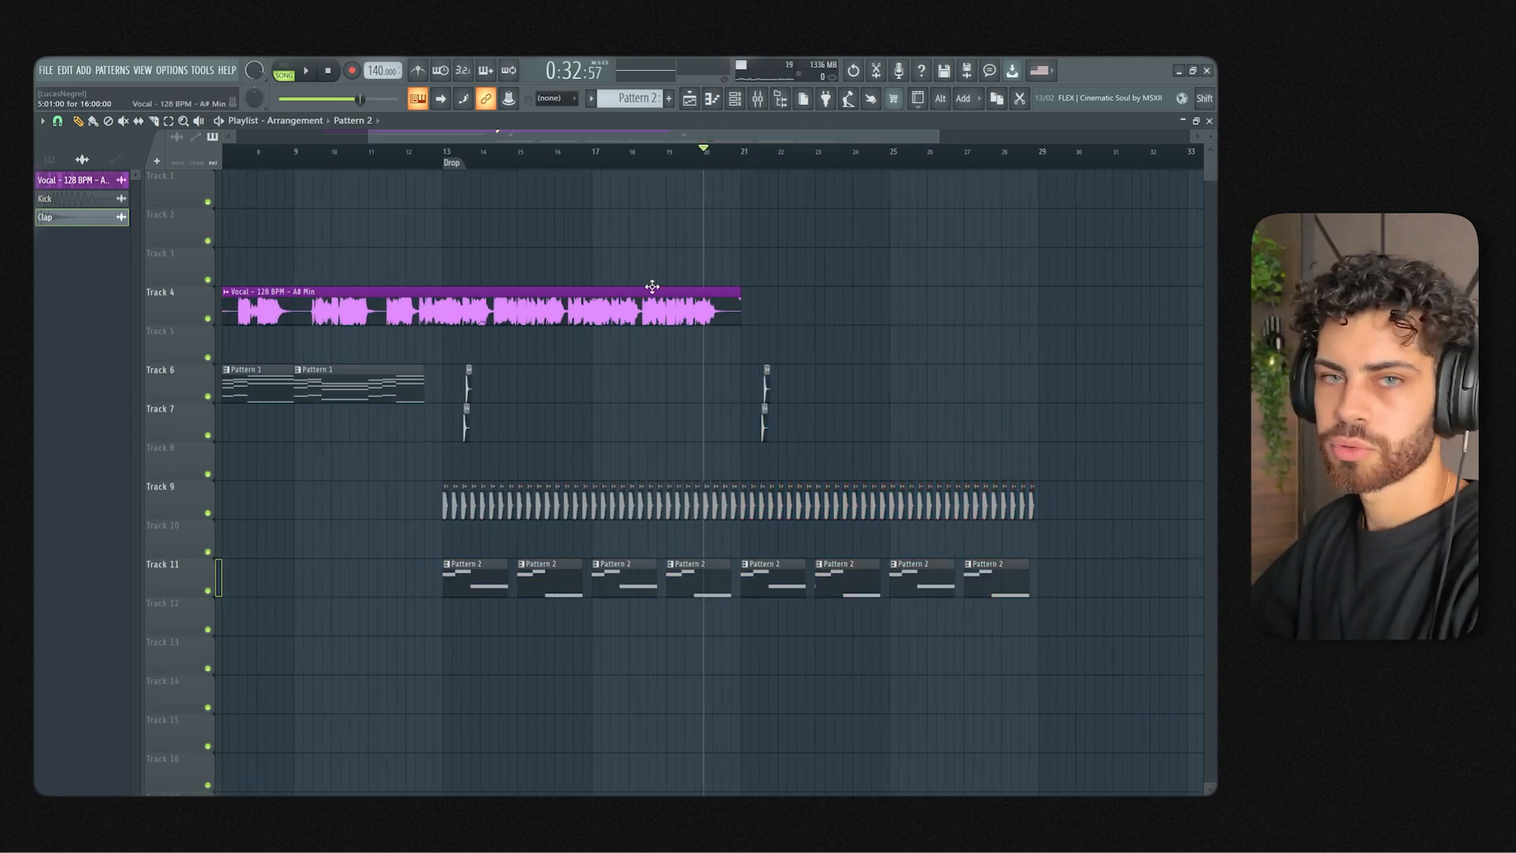
Step: Slice the Track 4 vocal at bar 20 and place a copy of its tail on Track 5 at beat 2
{"action": "scroll", "coordinate": [829, 154], "scroll_direction": "up", "scroll_amount": 6}
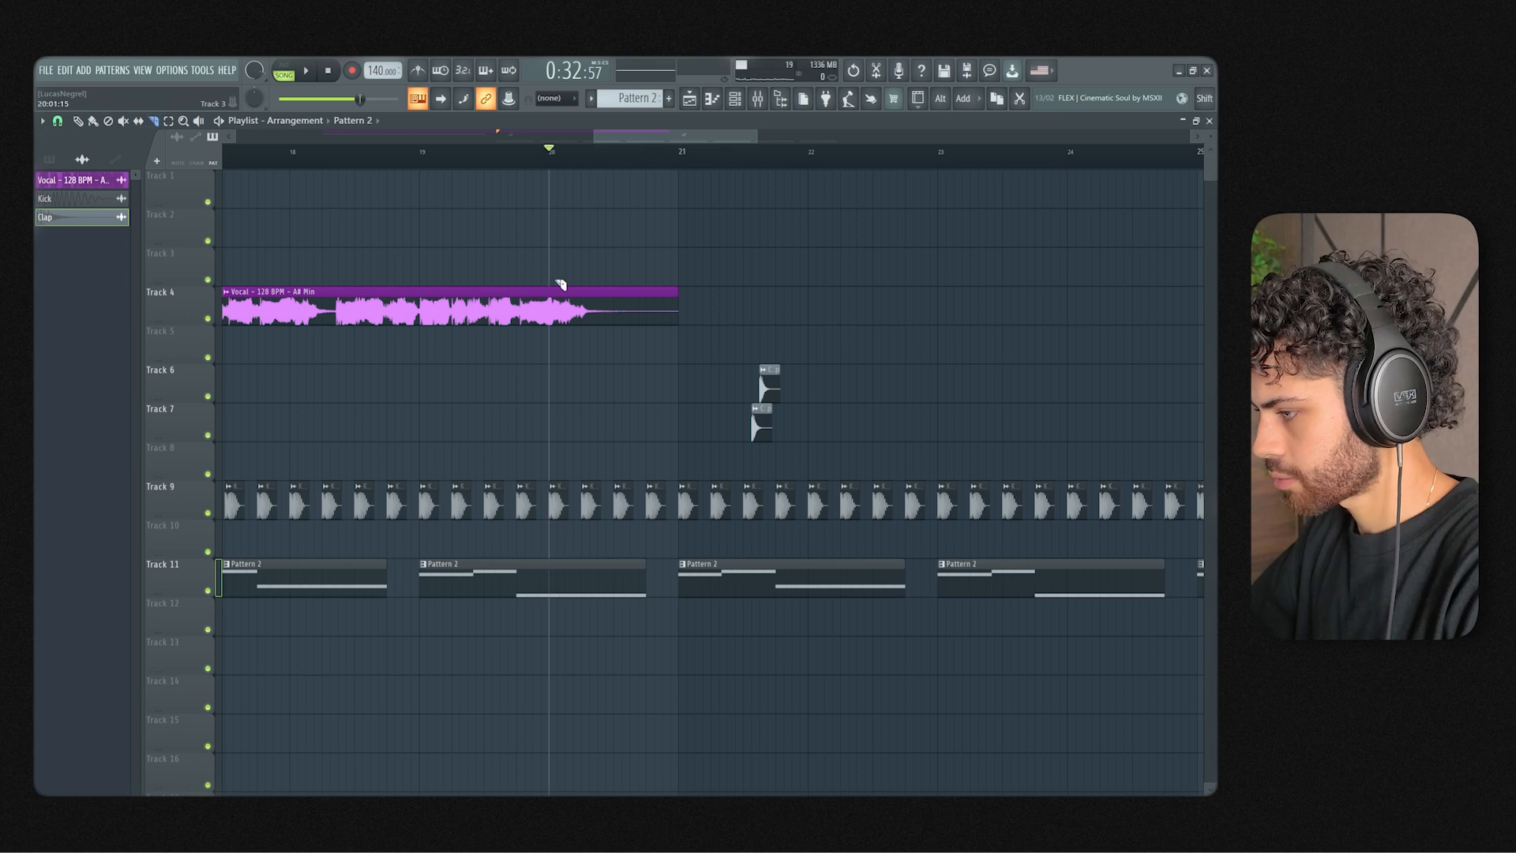
{"action": "scroll", "coordinate": [339, 157], "scroll_direction": "down", "scroll_amount": 3}
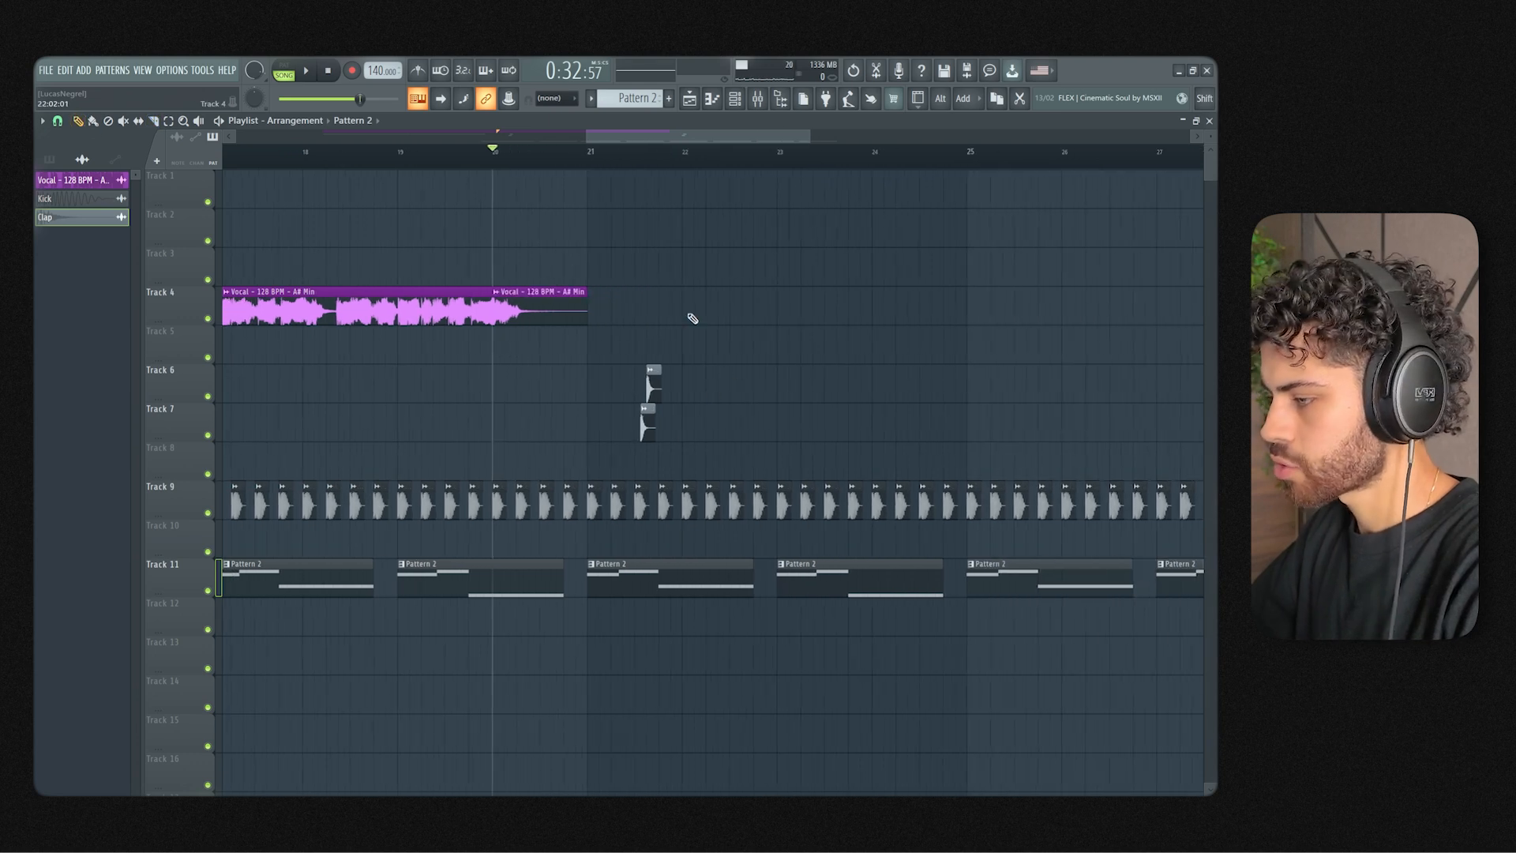
{"action": "scroll", "coordinate": [634, 157], "scroll_direction": "down", "scroll_amount": 3}
{"action": "scroll", "coordinate": [568, 156], "scroll_direction": "up", "scroll_amount": 3}
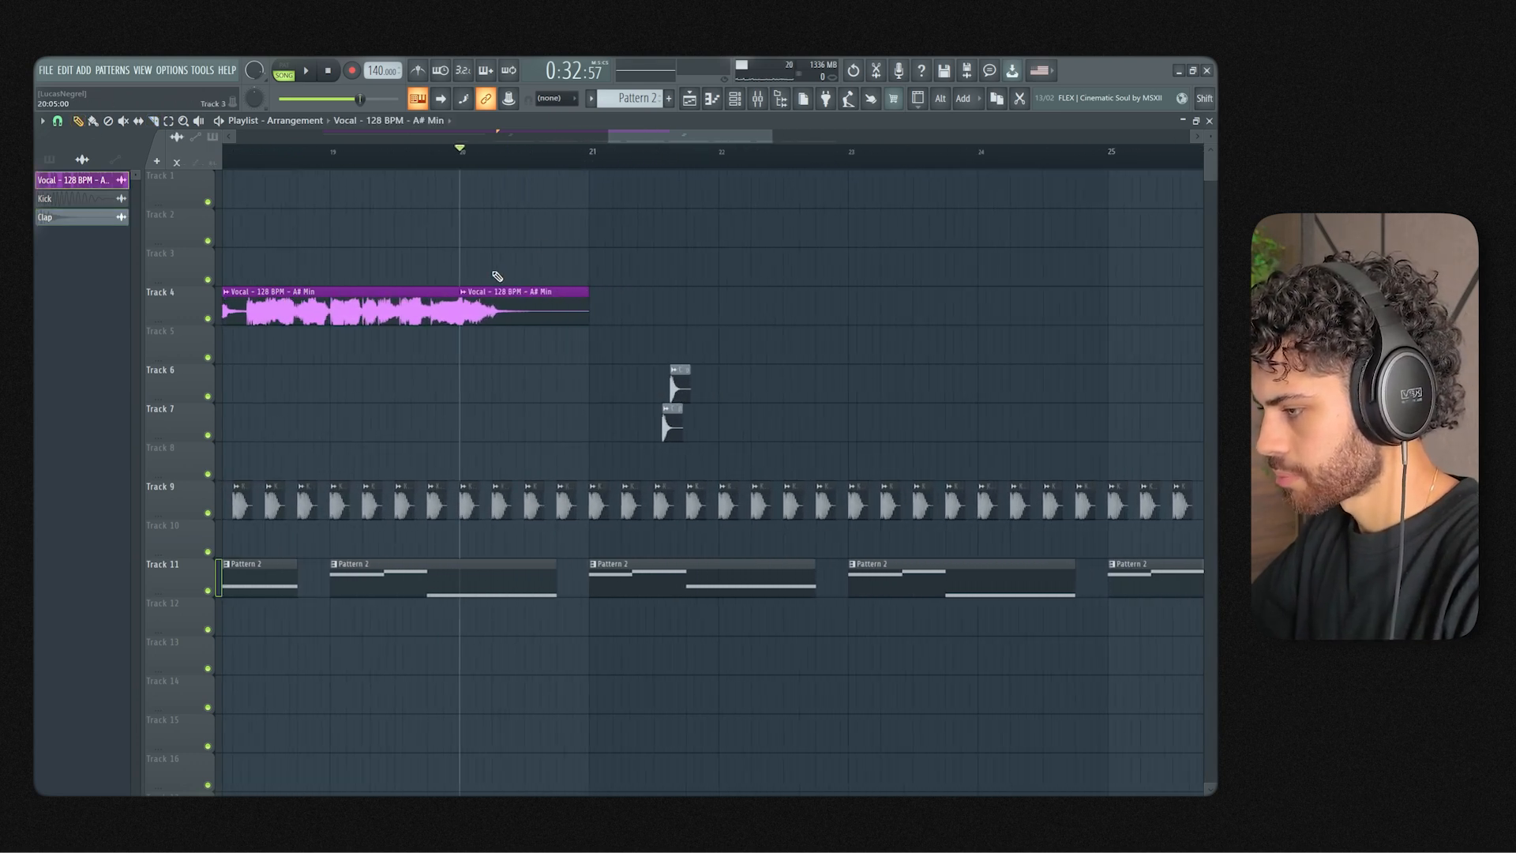
{"action": "left_click", "coordinate": [483, 315]}
{"action": "left_click_drag", "start_coordinate": [487, 346], "coordinate": [496, 349]}
Step: Place another copy of the vocal tail on Track 6 at beat 3 of bar 20 and play the repeats
{"action": "key", "text": "space"}
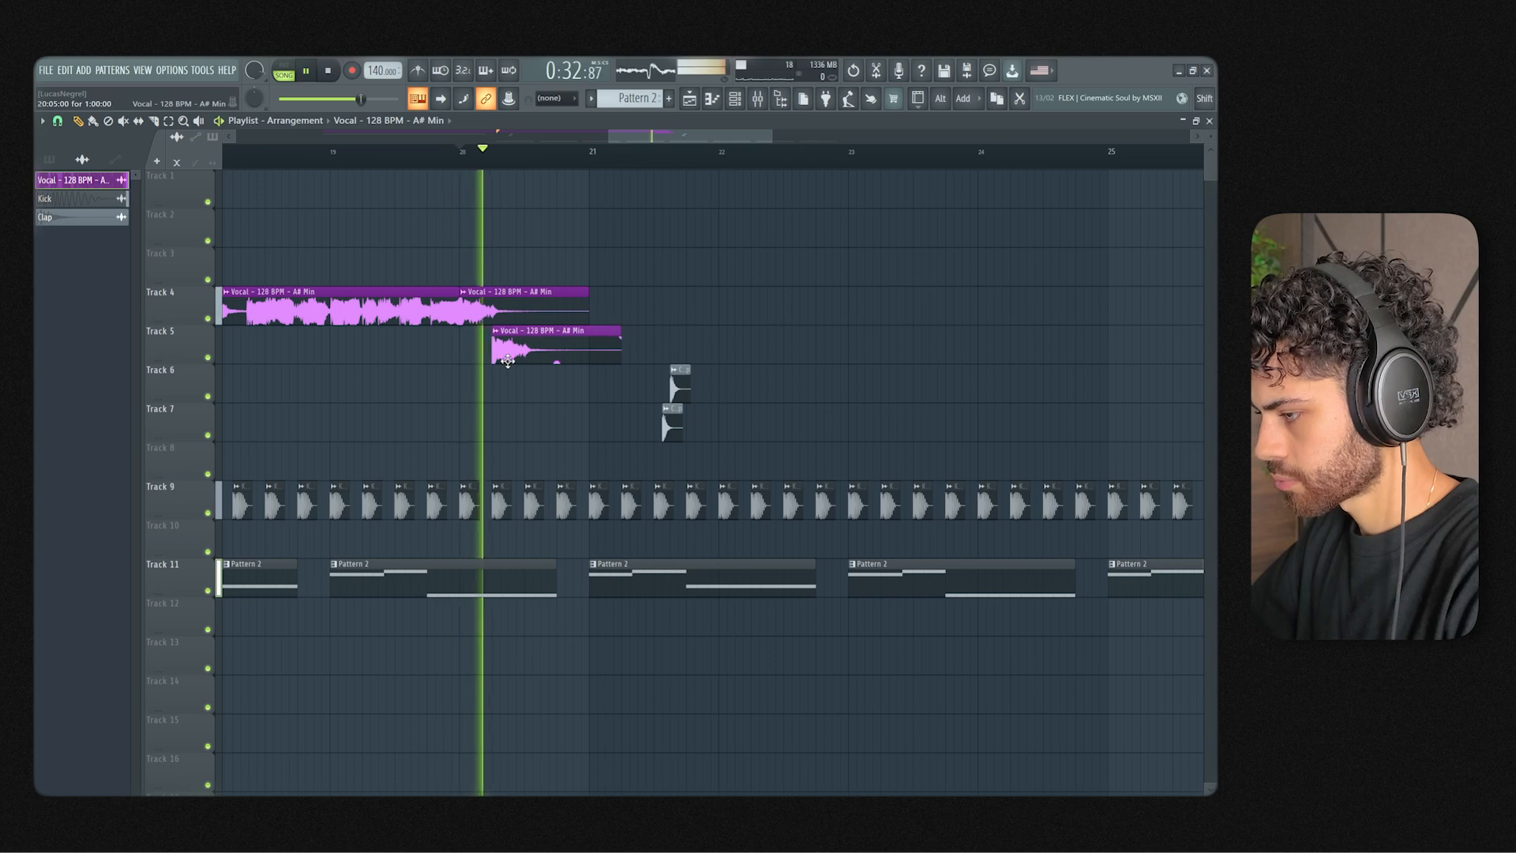
{"action": "key", "text": "space"}
{"action": "left_click", "coordinate": [519, 382]}
{"action": "key", "text": "space"}
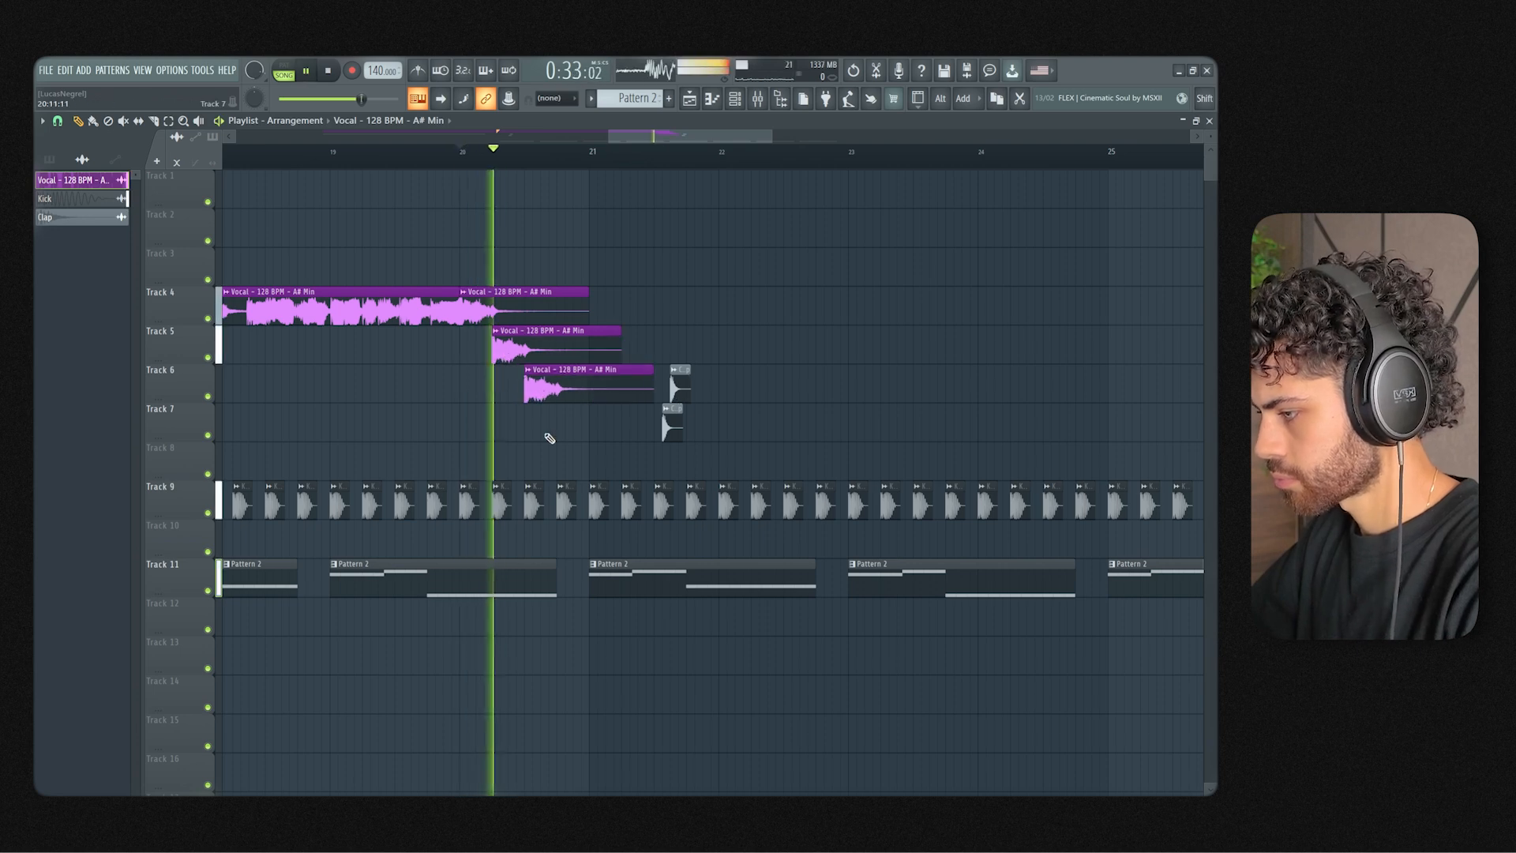
{"action": "key", "text": "space"}
Step: Place a vocal tail copy on Track 3 at beat 4 of bar 20 and make it unique
{"action": "left_click", "coordinate": [564, 260]}
{"action": "right_click", "coordinate": [565, 256]}
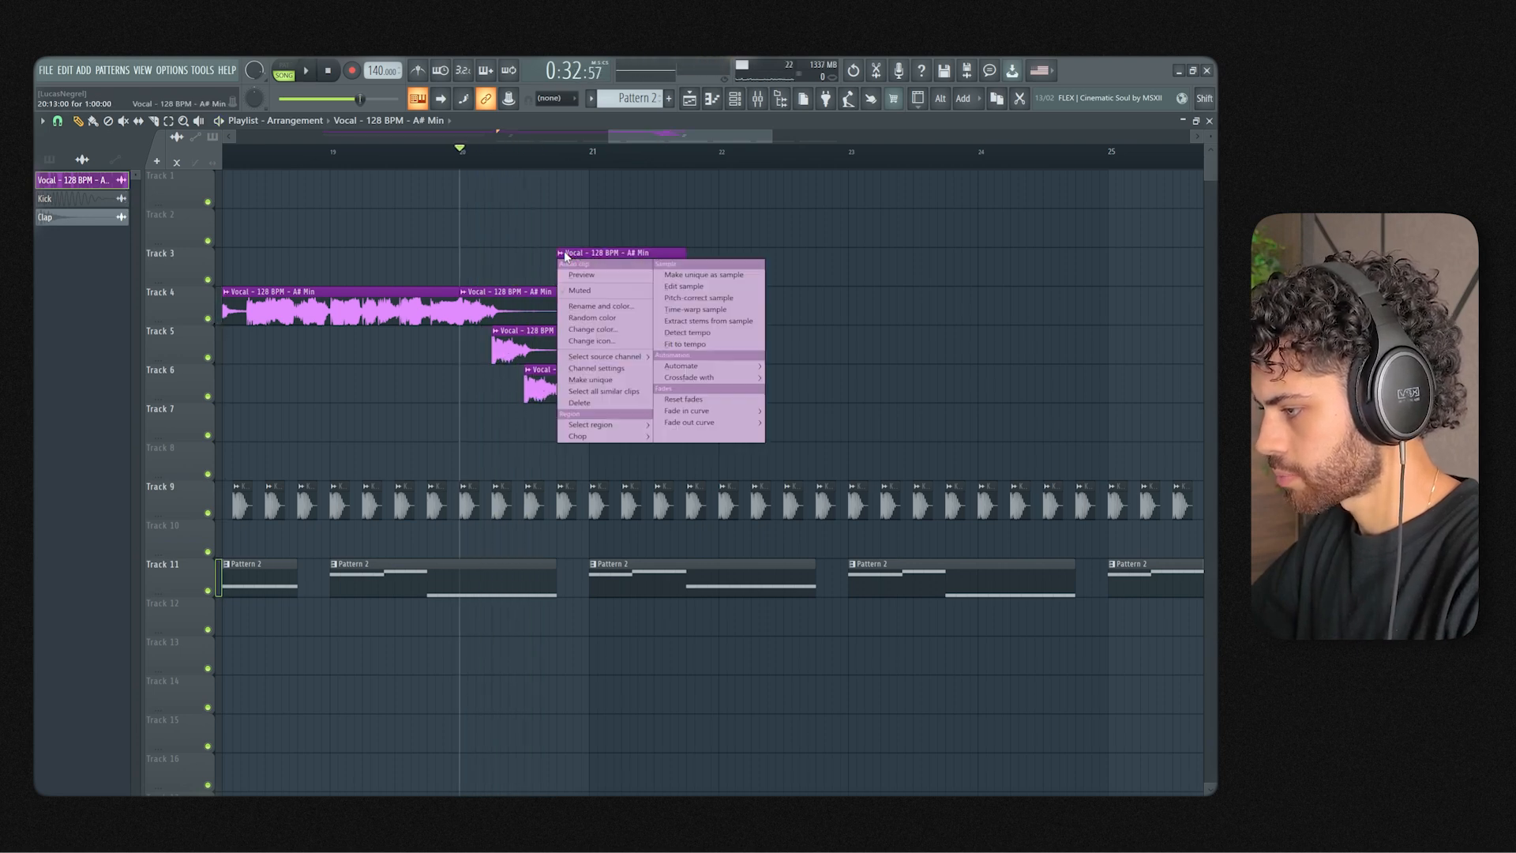
{"action": "left_click", "coordinate": [616, 383]}
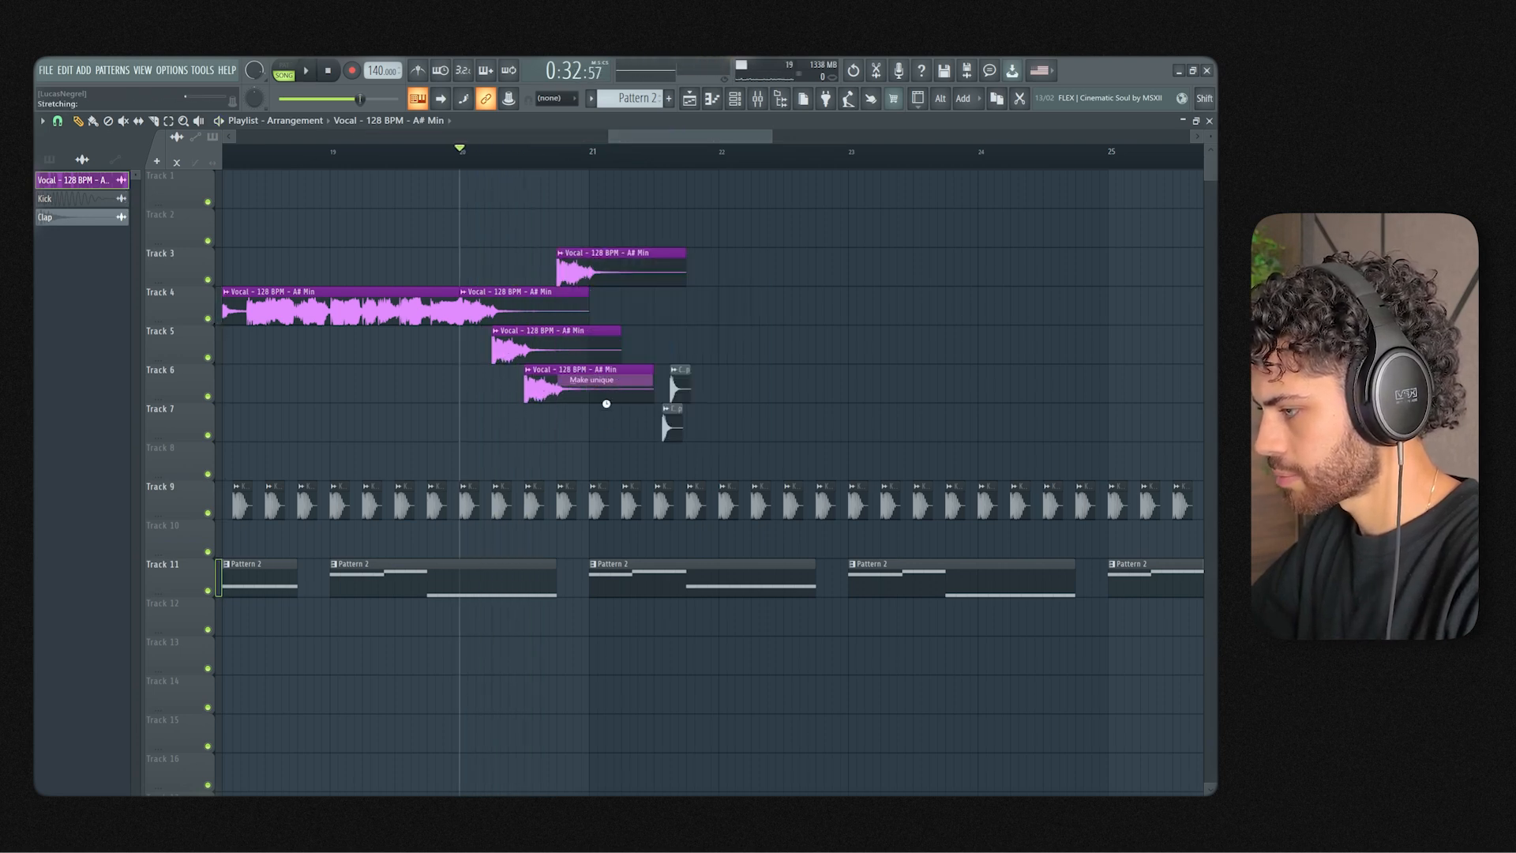
Step: Change the colour of the unique vocal clip on Track 3 to Forest Green (#3AAD48)
{"action": "left_click", "coordinate": [564, 258]}
{"action": "left_click", "coordinate": [600, 327]}
{"action": "left_click", "coordinate": [670, 423]}
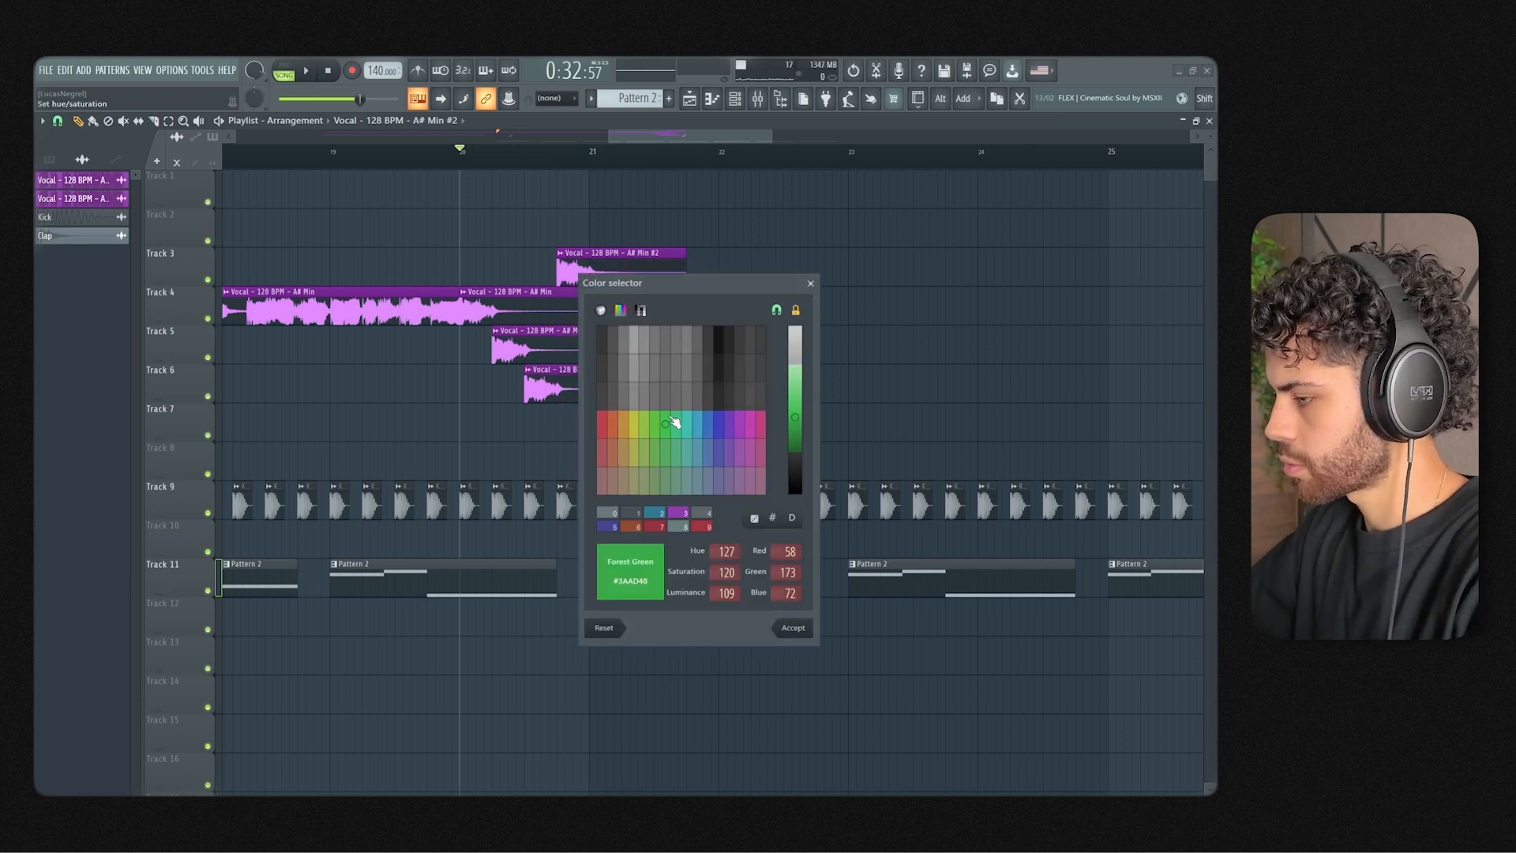
{"action": "key", "text": "Return"}
Step: Set the green vocal clip's time stretching mode to Stretch Pro, shift its formant down, and play back the result
{"action": "double_click", "coordinate": [627, 265]}
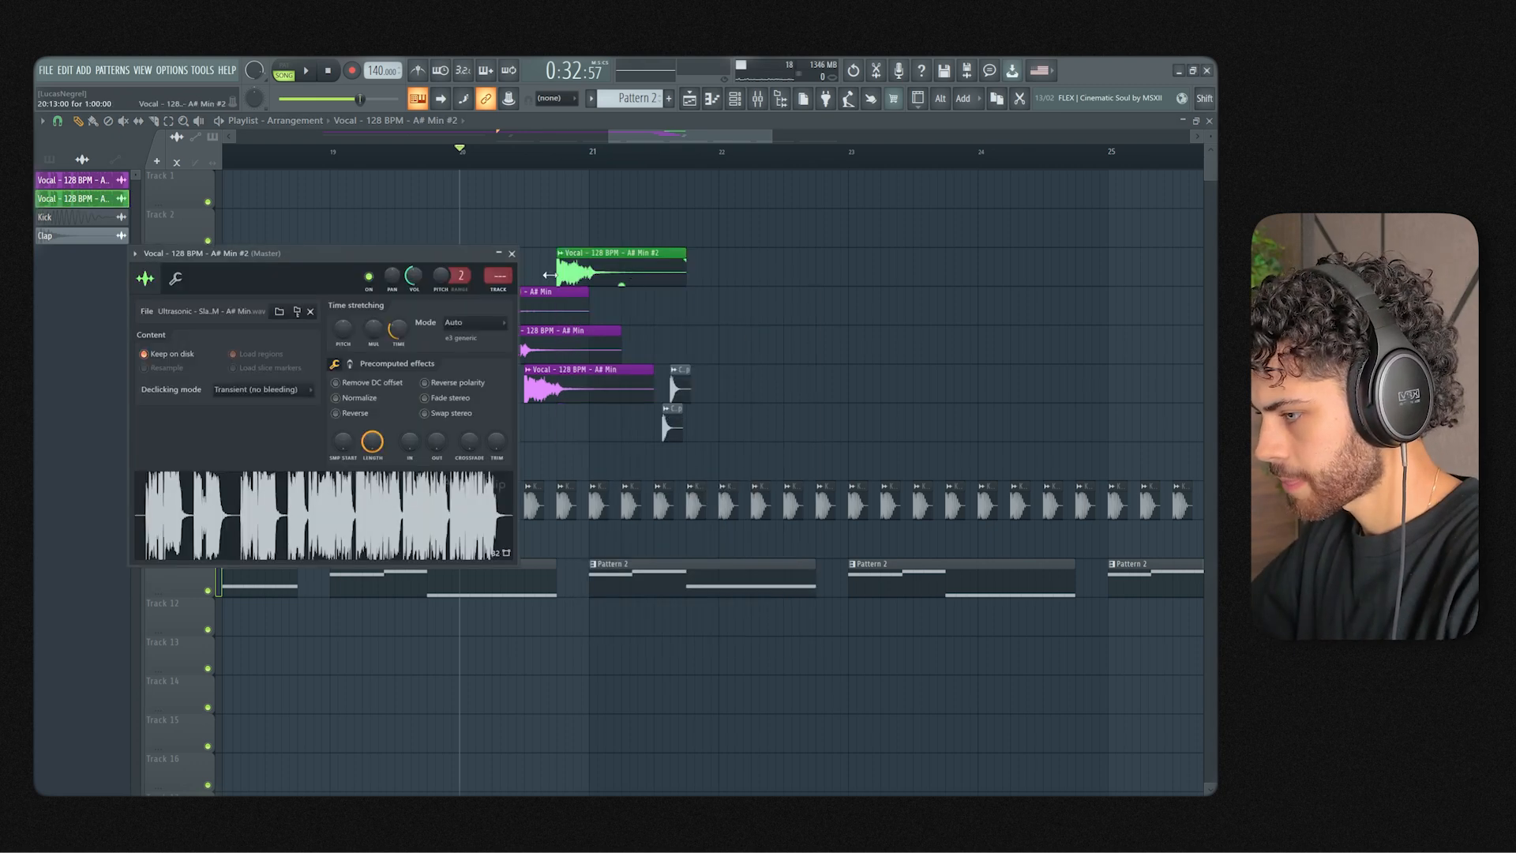
{"action": "left_click_drag", "start_coordinate": [411, 264], "coordinate": [765, 444]}
{"action": "left_click", "coordinate": [822, 502]}
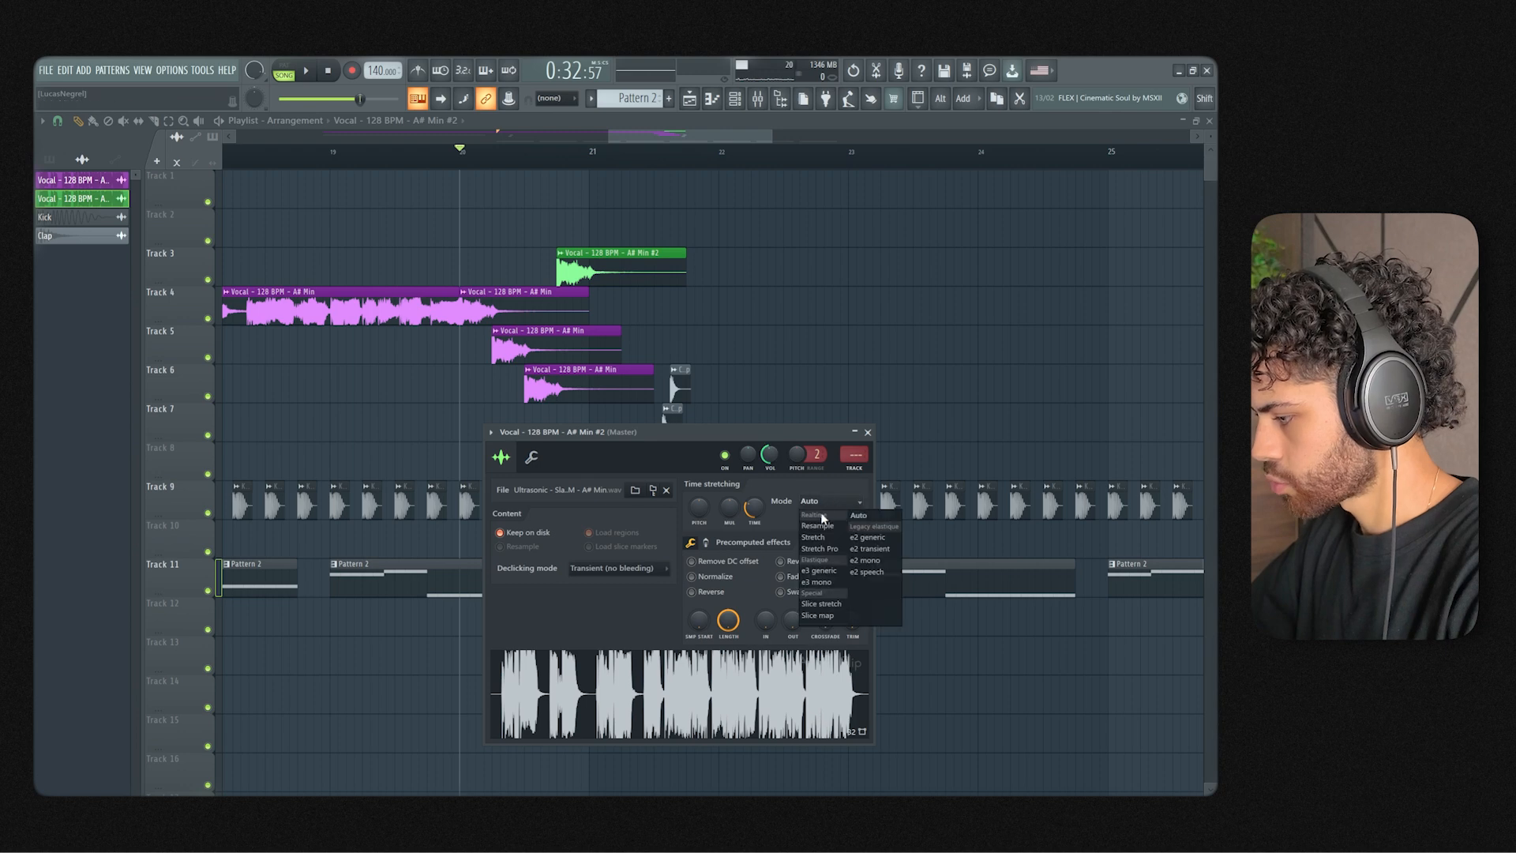
{"action": "left_click", "coordinate": [821, 548]}
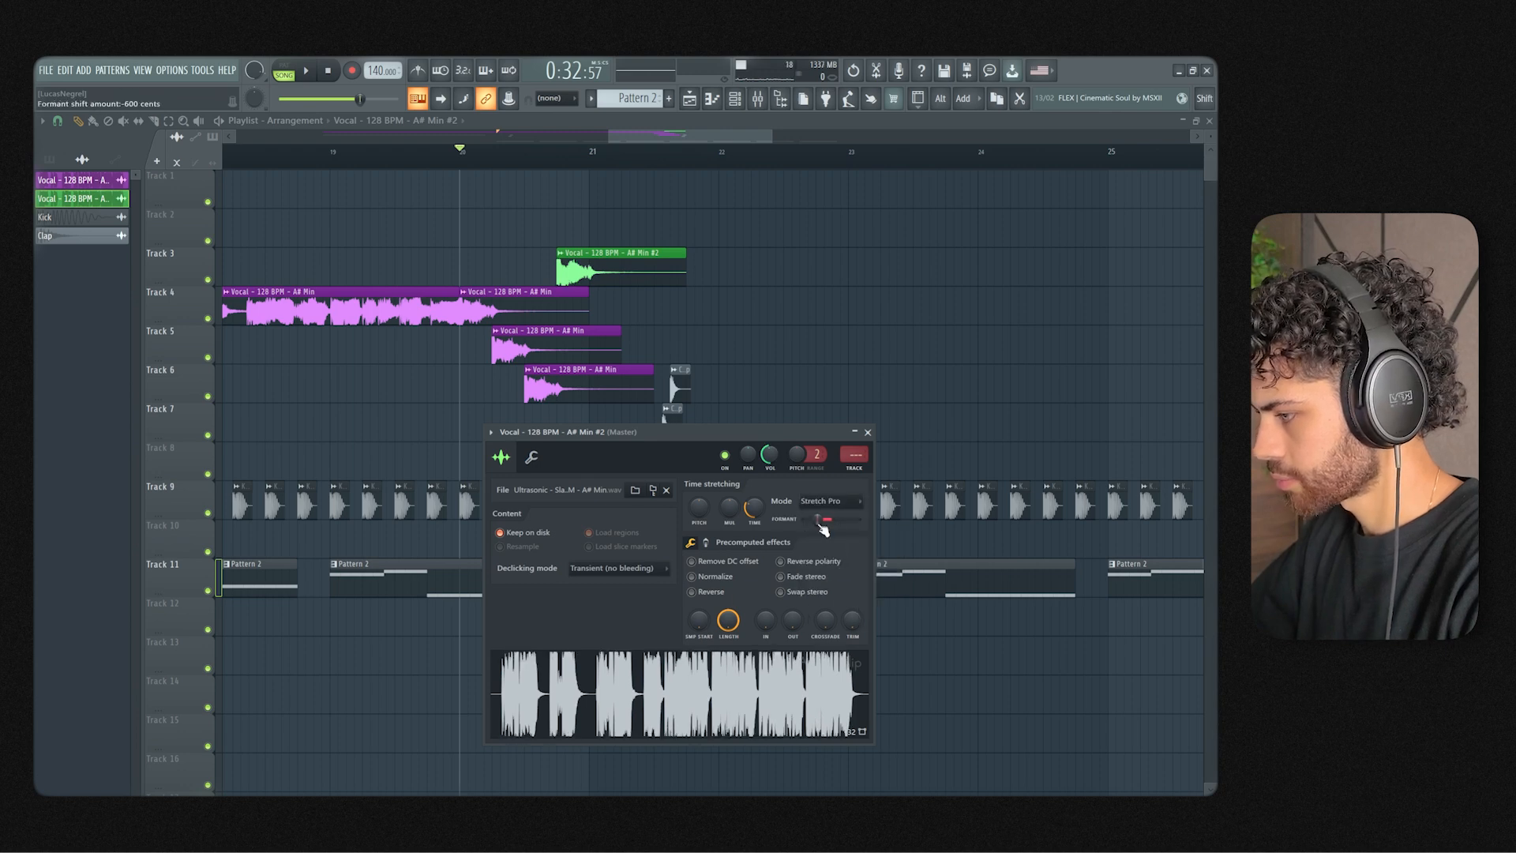
{"action": "key", "text": "space"}
{"action": "key", "text": "space"}
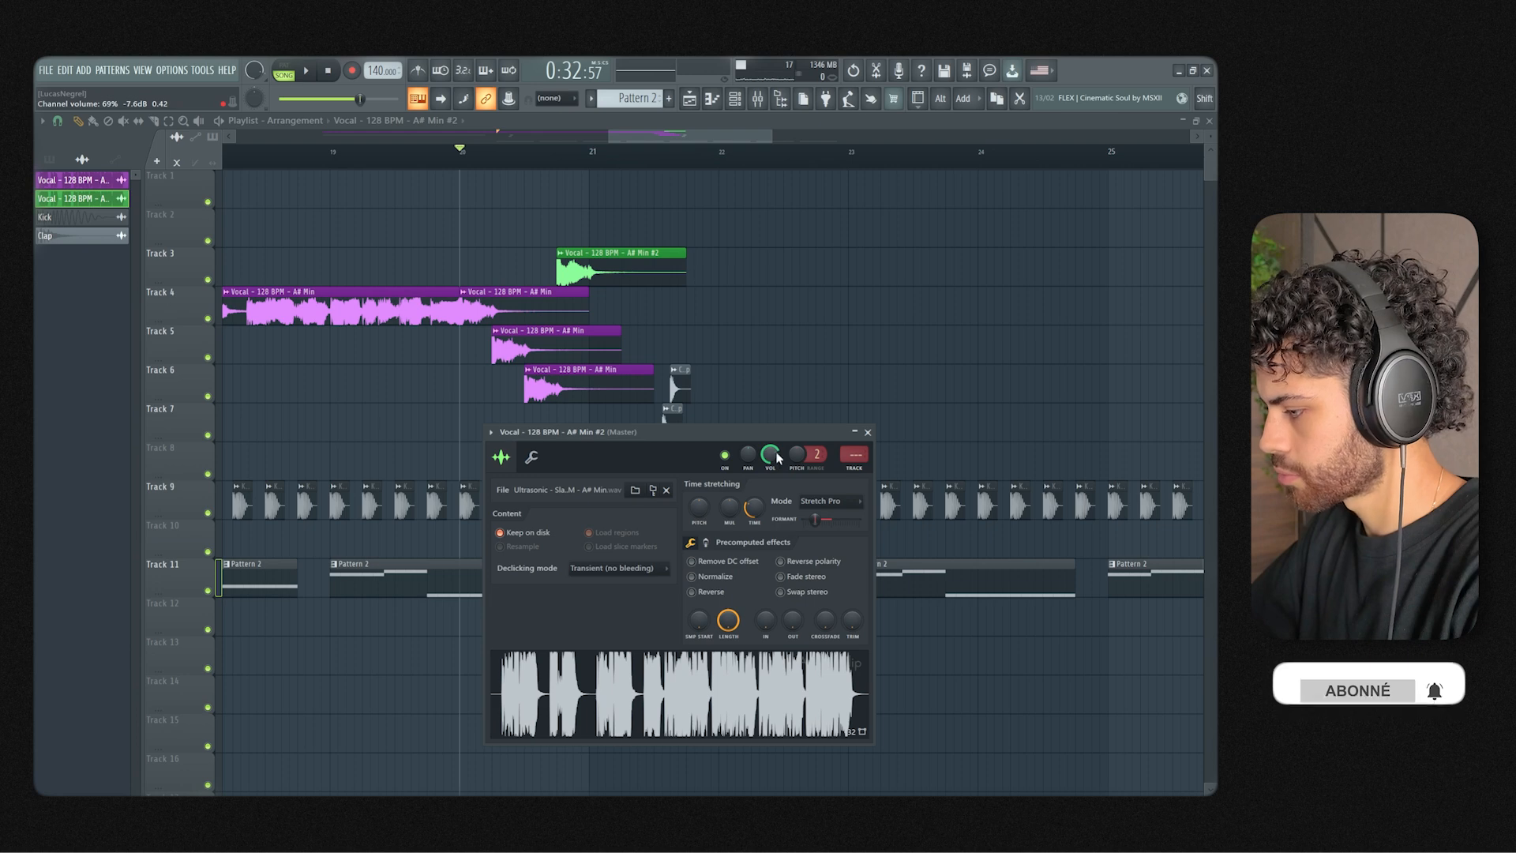
Step: Raise the green vocal clip's channel volume, close its settings, and play the vocal repeats from bar 20
{"action": "scroll", "coordinate": [778, 460], "scroll_direction": "up", "scroll_amount": 3}
{"action": "key", "text": "Escape"}
{"action": "key", "text": "space"}
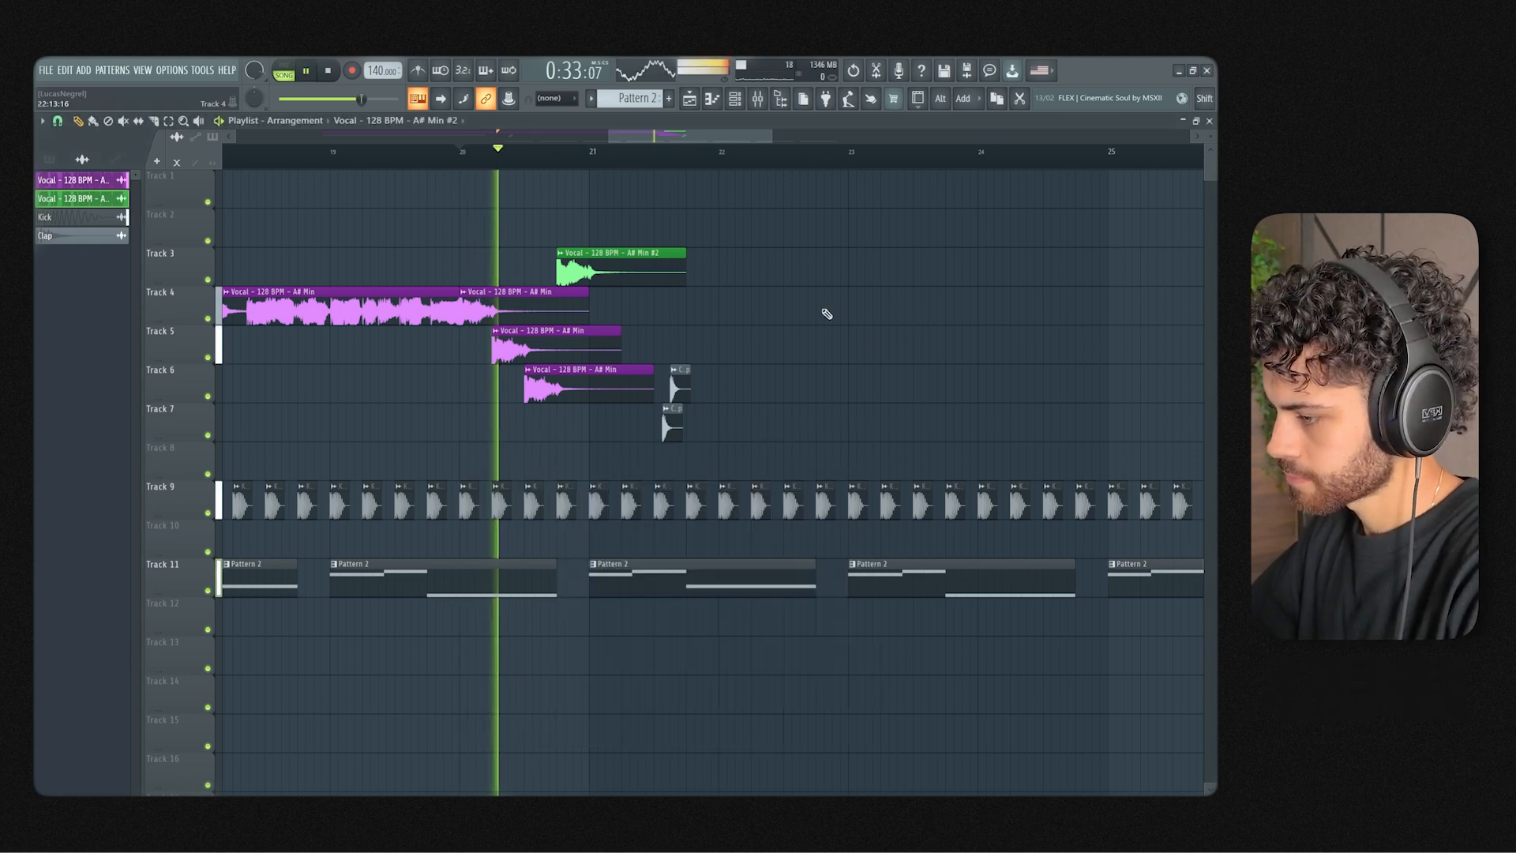
{"action": "key", "text": "space"}
{"action": "scroll", "coordinate": [666, 162], "scroll_direction": "down", "scroll_amount": 3}
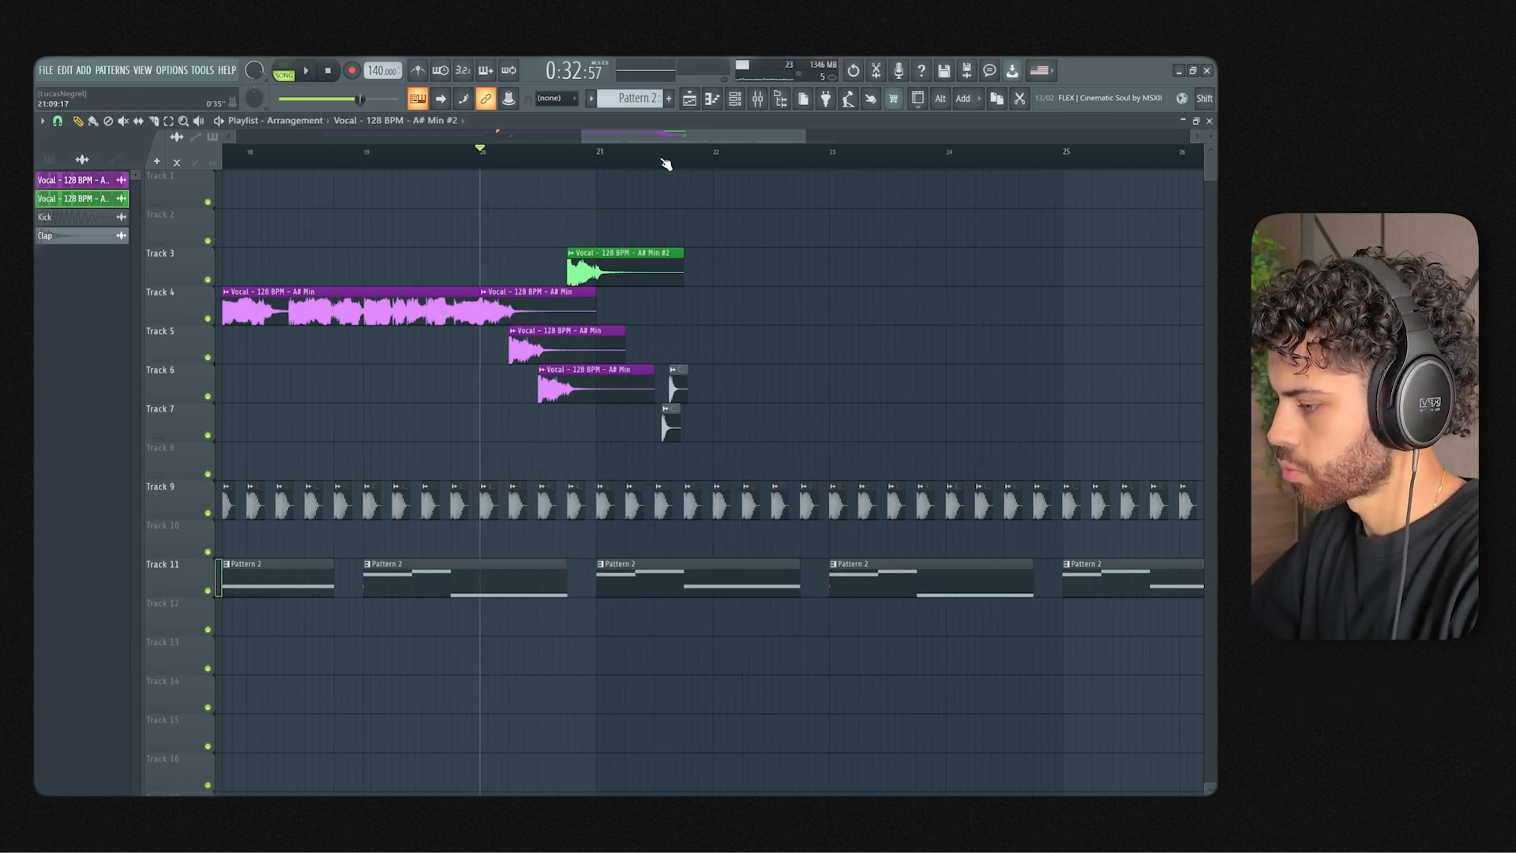
{"action": "scroll", "coordinate": [661, 151], "scroll_direction": "down", "scroll_amount": 2}
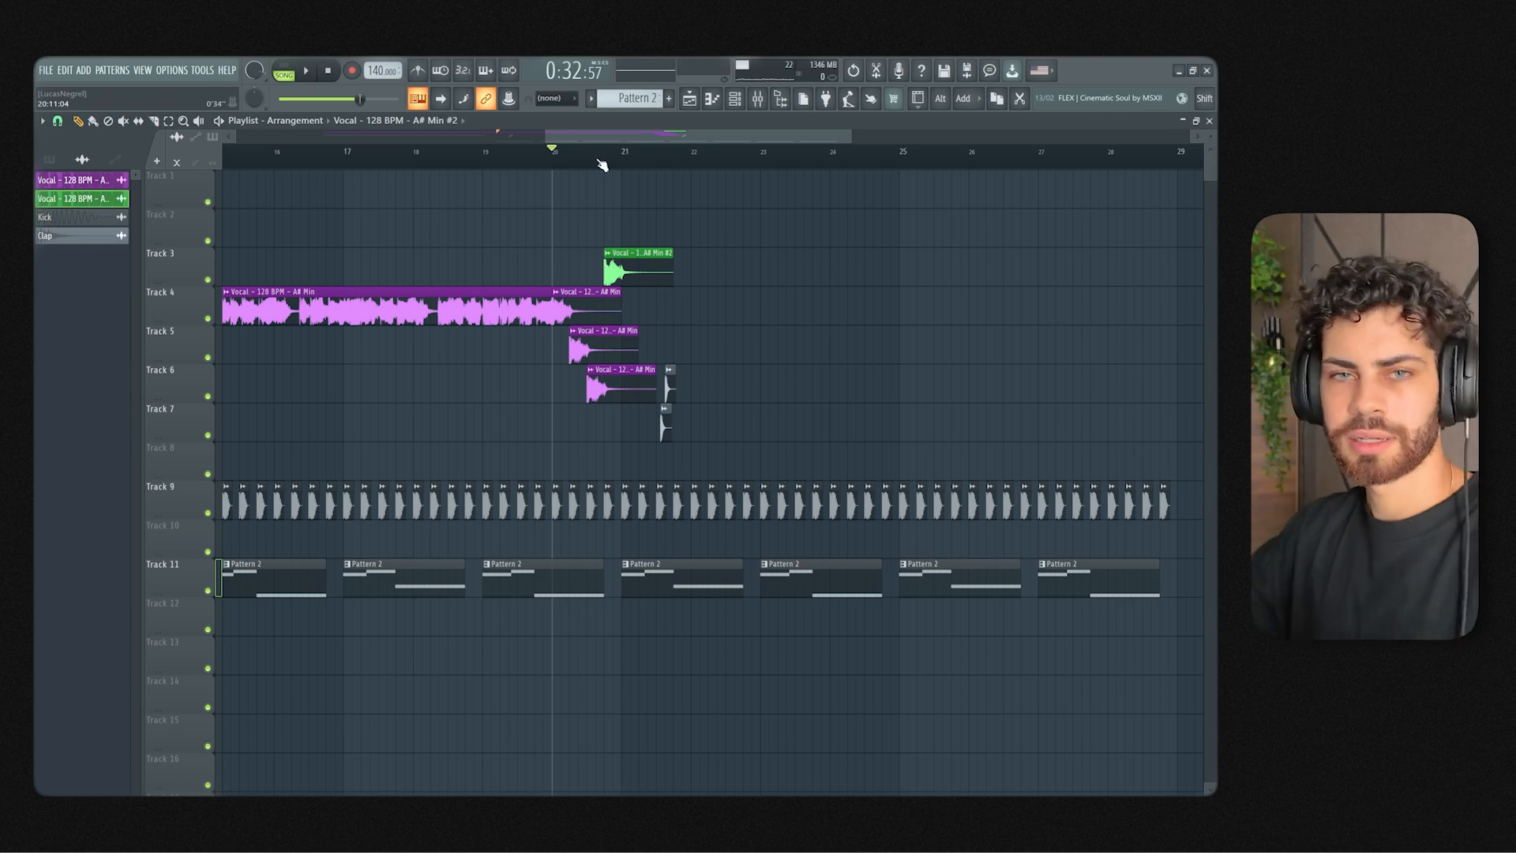